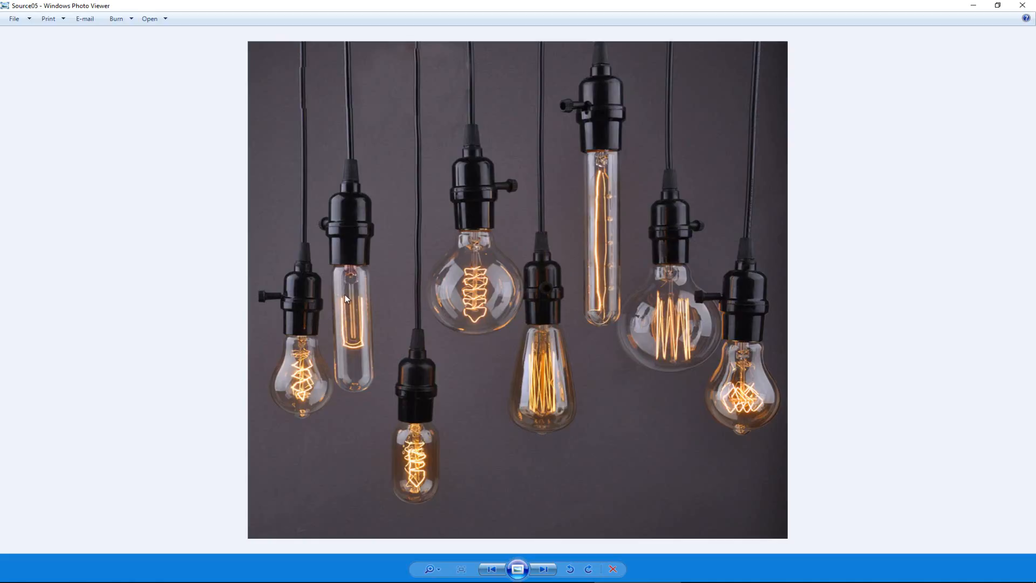
# - Examine the Edison bulb and pendant lamp reference photos Source01 to Source07, and close the photo viewer to return to 3ds Max
pyautogui.press('Right')
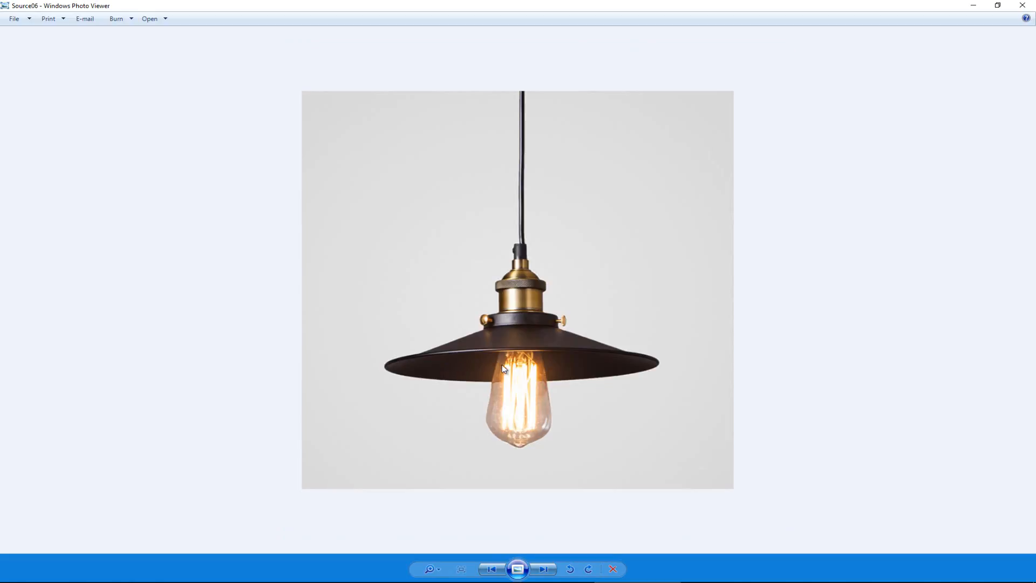
pyautogui.scroll(1, 519, 402)
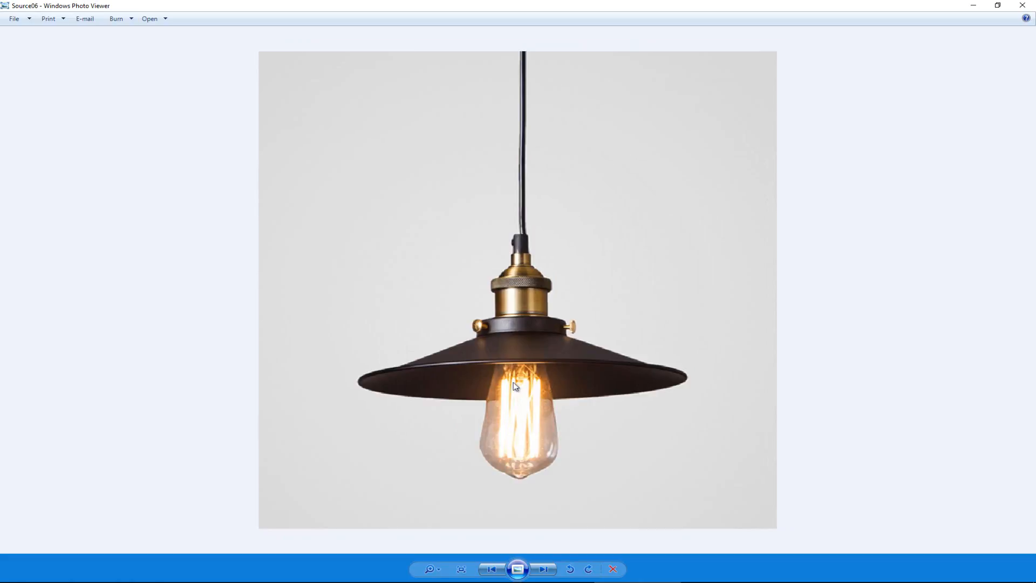
pyautogui.press('Right')
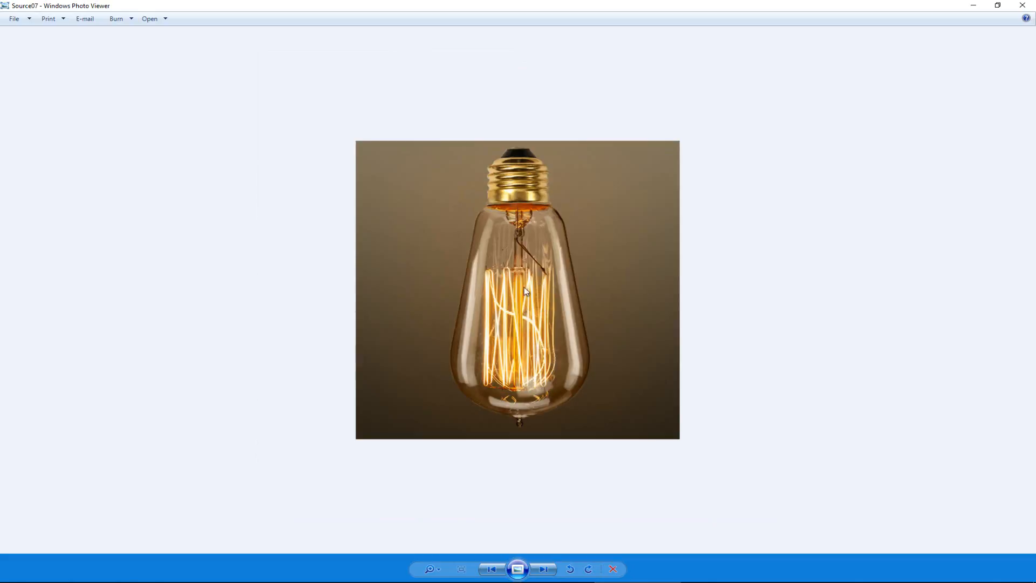
pyautogui.scroll(-1, 456, 304)
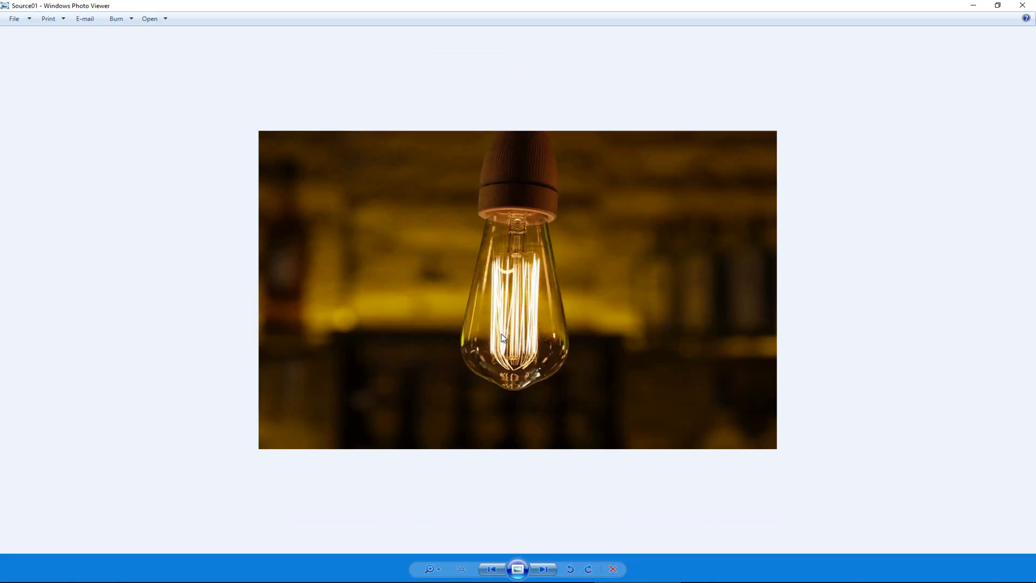
pyautogui.scroll(-1, 503, 337)
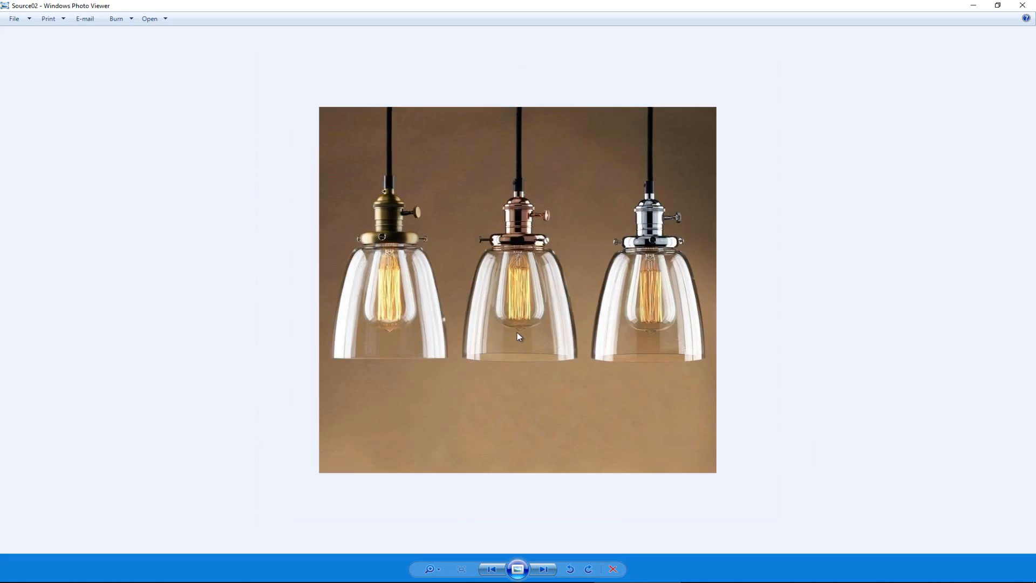
pyautogui.scroll(-1, 517, 332)
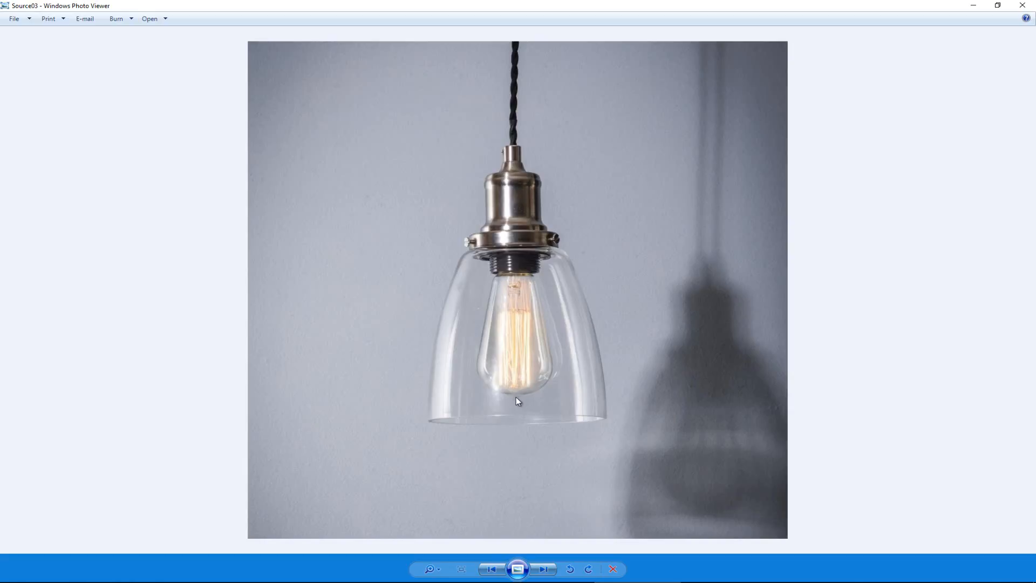
pyautogui.scroll(-1, 522, 395)
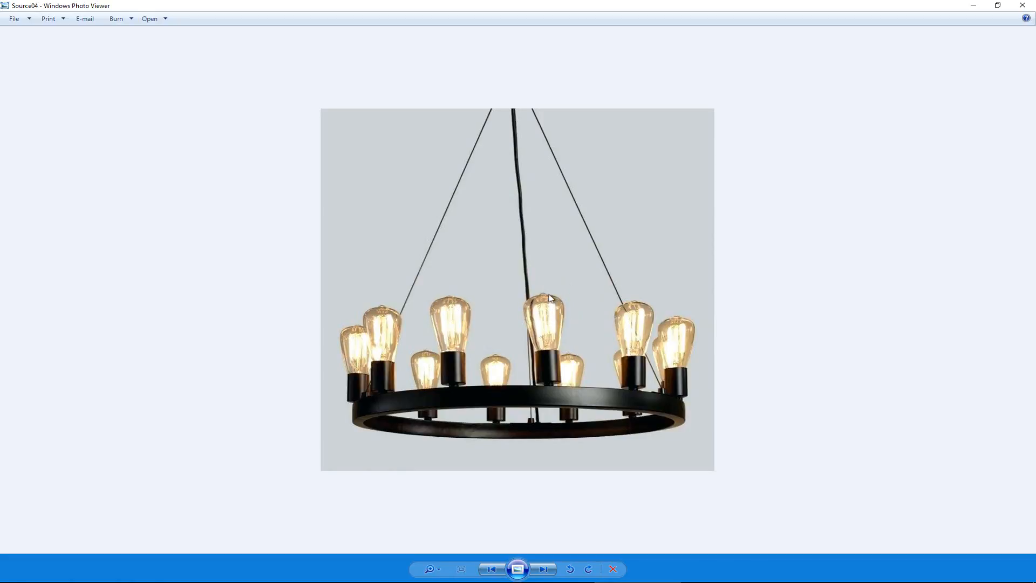
pyautogui.scroll(-1, 538, 302)
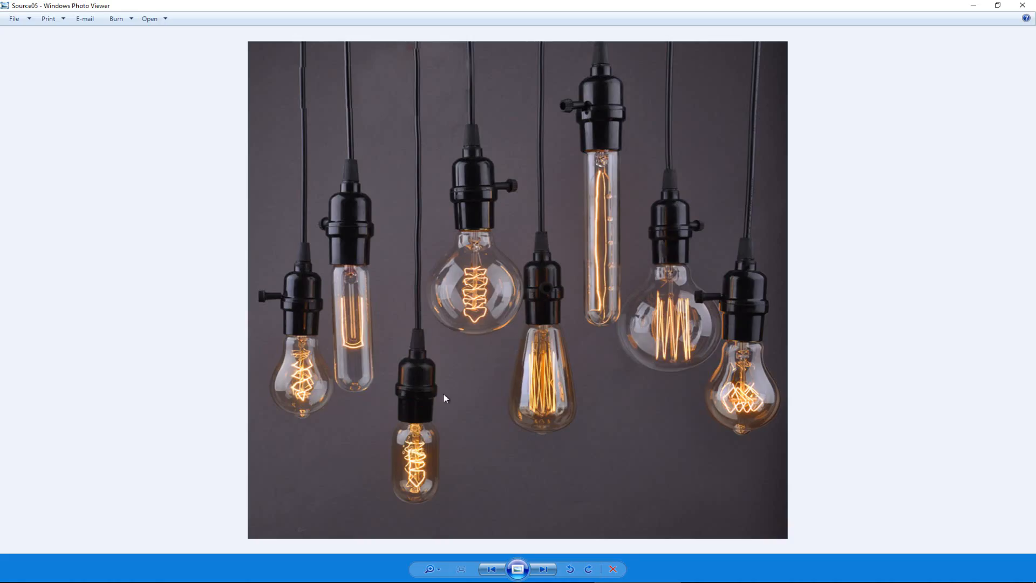
pyautogui.scroll(-1, 535, 424)
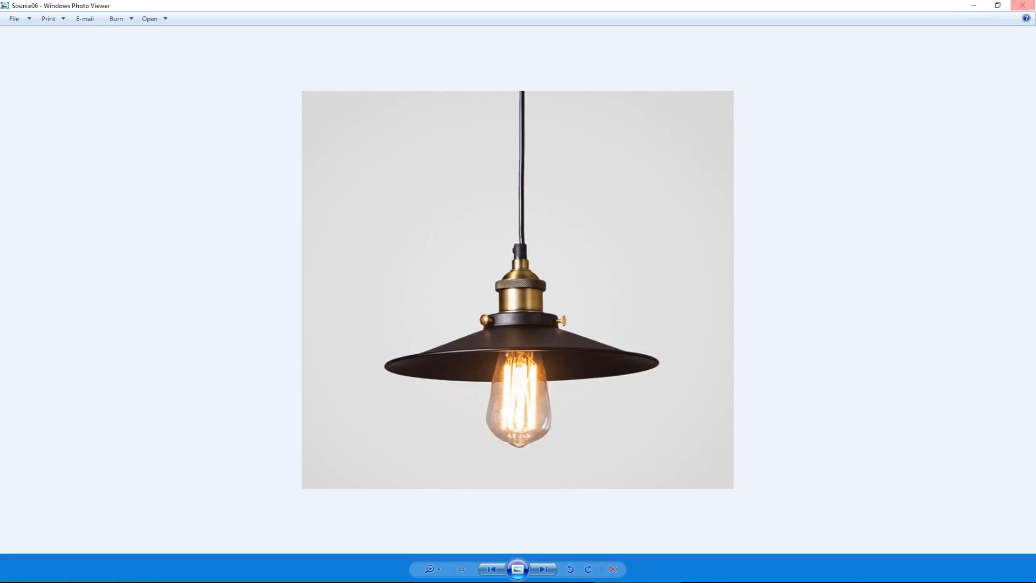
pyautogui.click(1024, 7)
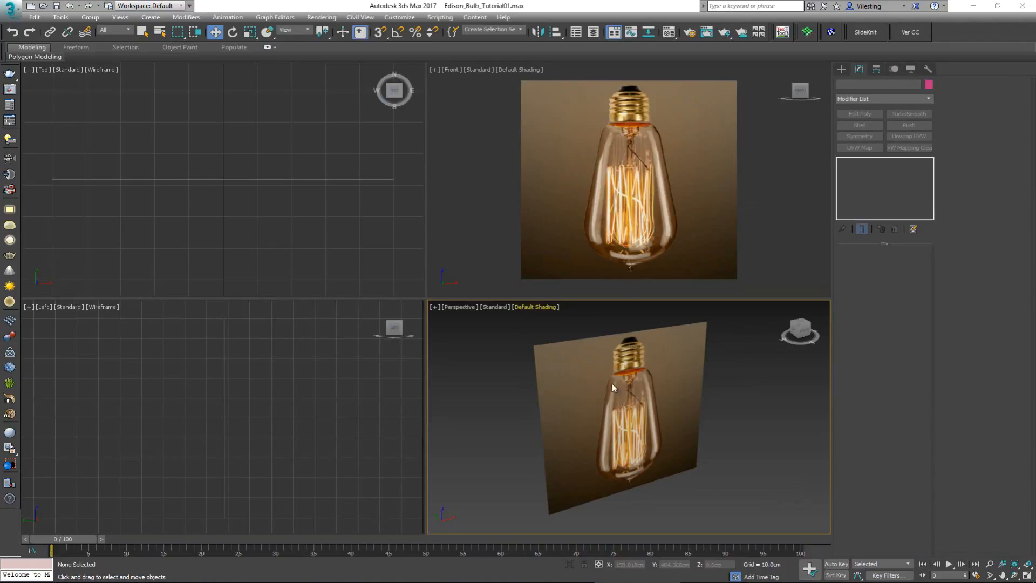
# - Maximize the Front view around the reference bulb's screw base and start the Line spline tool
pyautogui.keyDown('alt'); pyautogui.moveTo(614, 387); pyautogui.dragTo(634, 391, button='middle'); pyautogui.keyUp('alt')
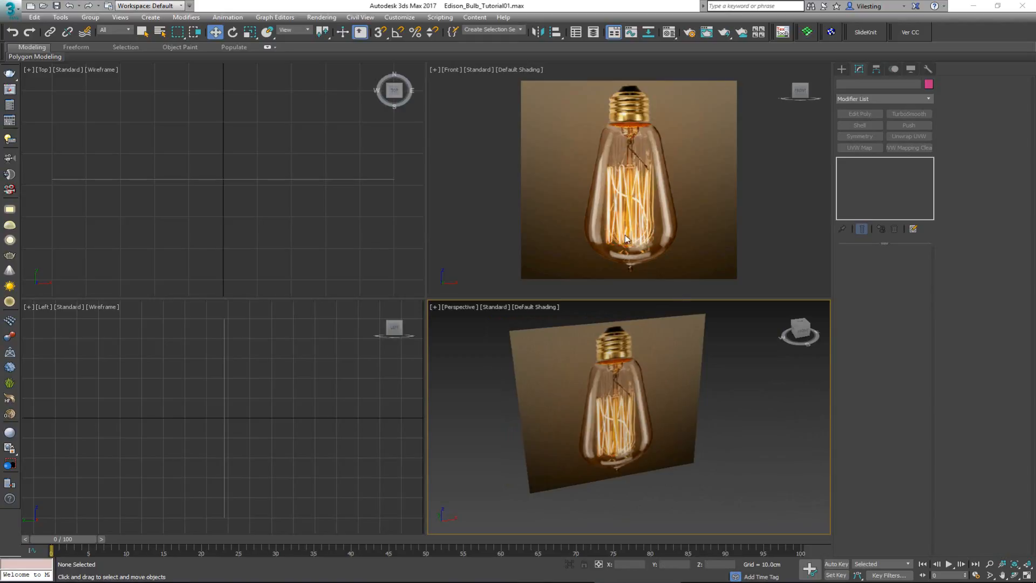
pyautogui.rightClick(607, 224)
pyautogui.hotkey('alt', 'w')
pyautogui.moveTo(406, 198); pyautogui.dragTo(416, 218, button='middle')
pyautogui.scroll(3, 416, 208)
pyautogui.scroll(-2, 415, 203)
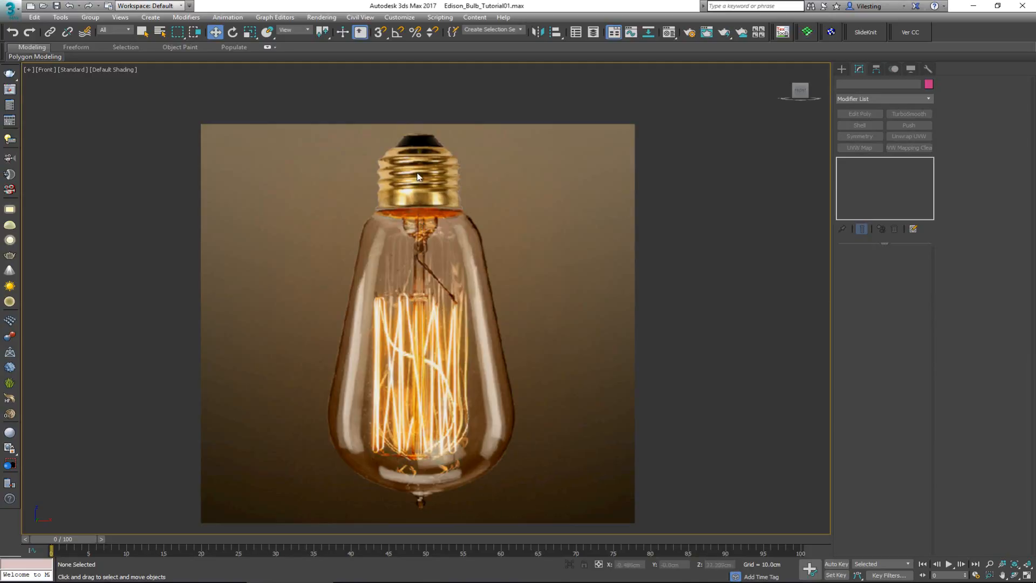
pyautogui.scroll(6, 435, 149)
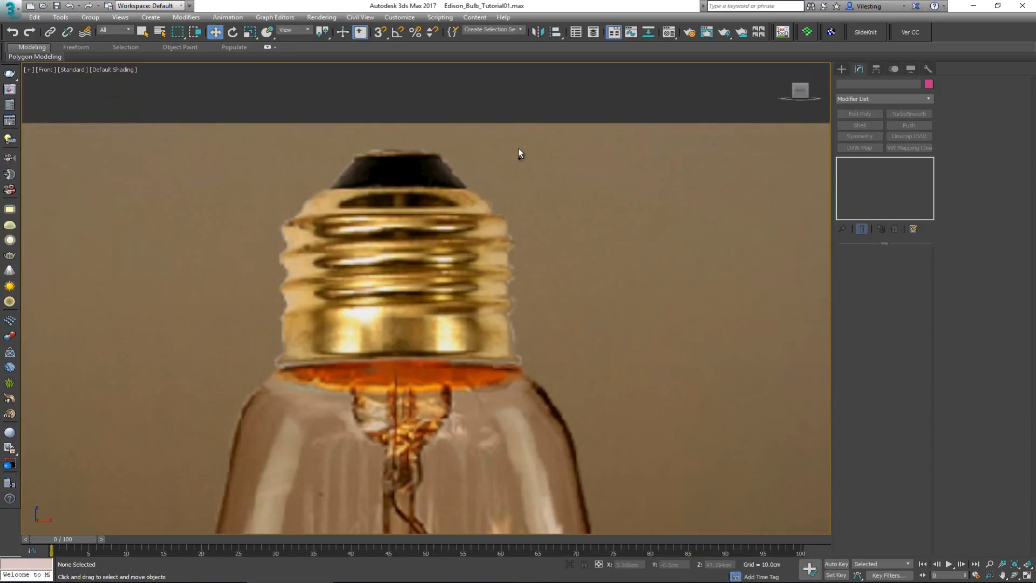
pyautogui.rightClick(506, 158)
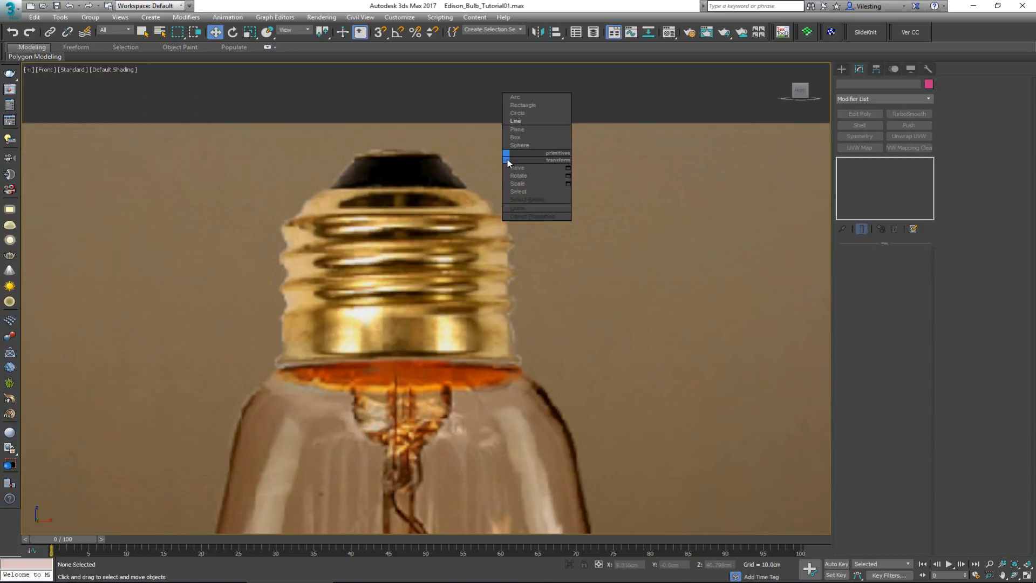
pyautogui.click(841, 72)
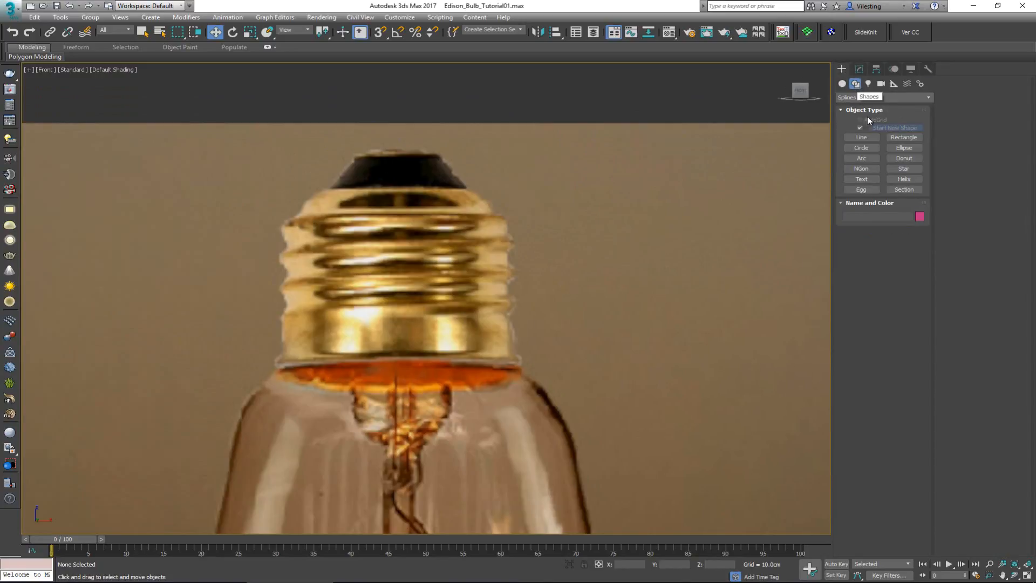
pyautogui.click(861, 137)
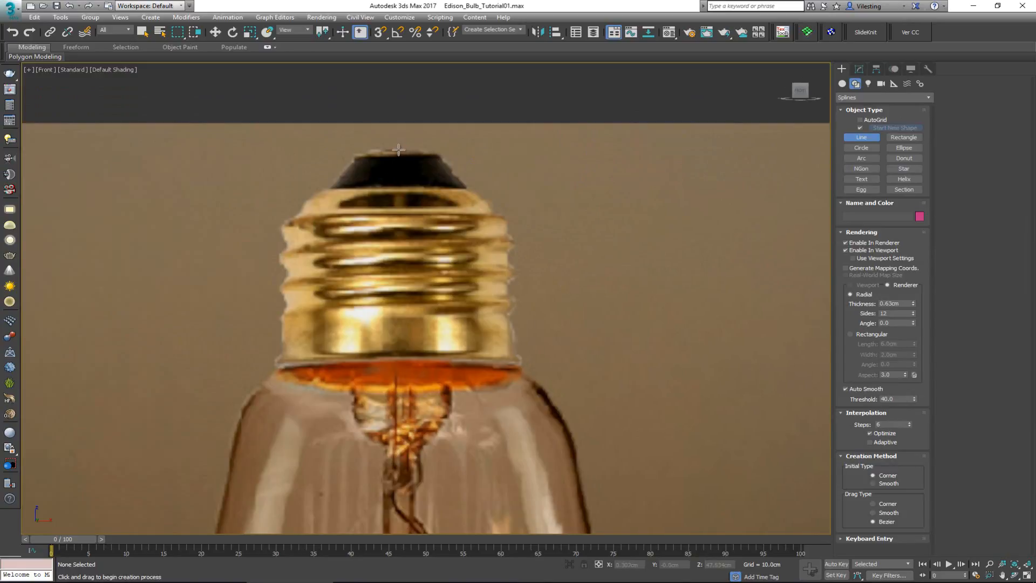
pyautogui.click(398, 149)
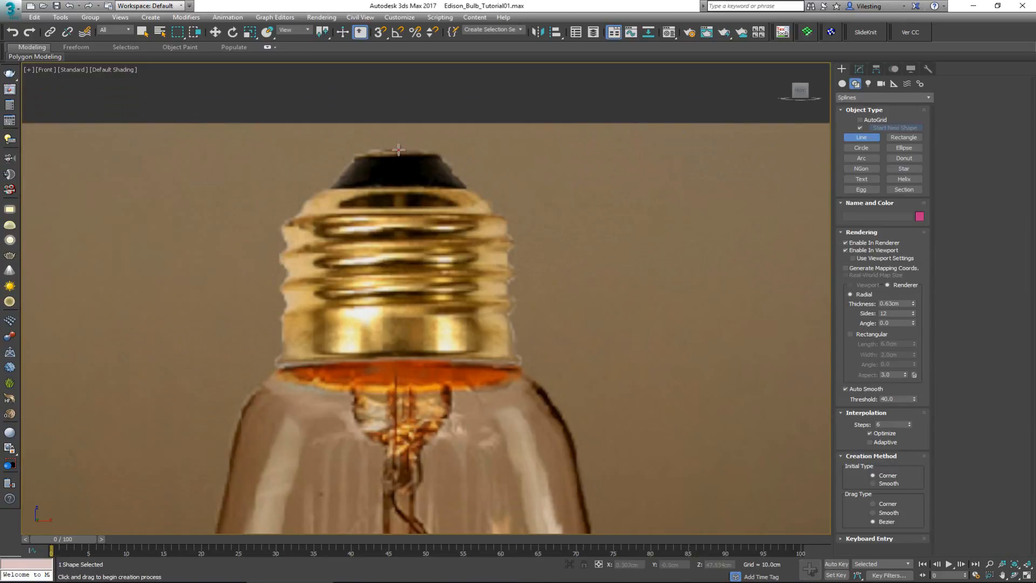
pyautogui.click(453, 158)
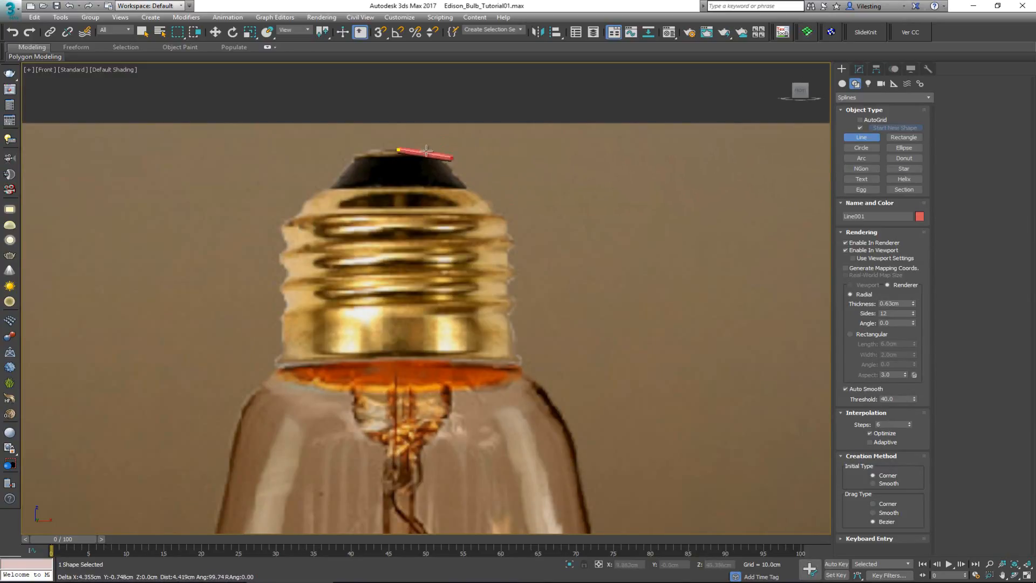
pyautogui.rightClick(440, 141)
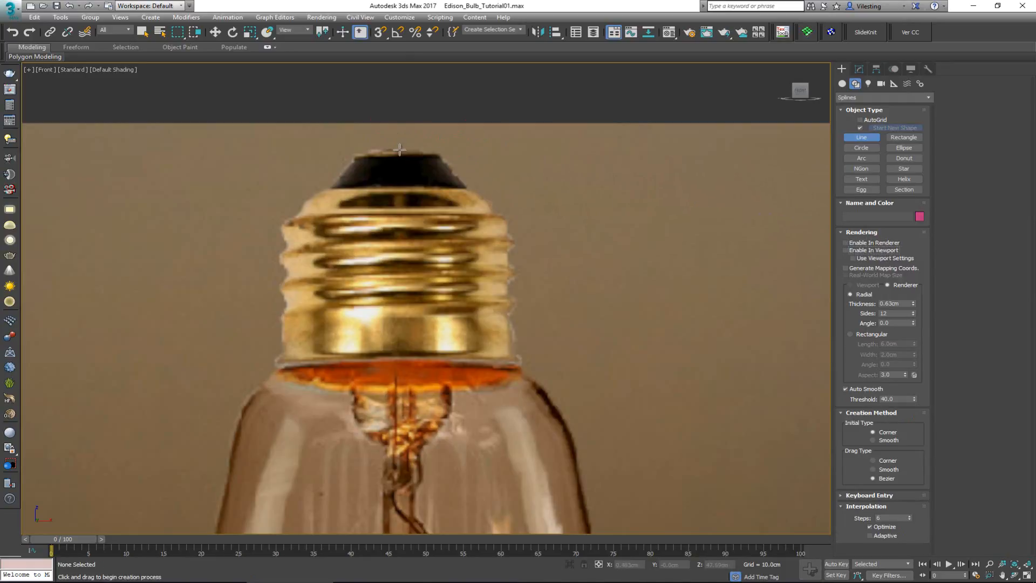
# - Trace the screw base's half profile with a Line spline, from its top centre down the outer edge and back to the centre axis
pyautogui.click(395, 148)
pyautogui.click(439, 153)
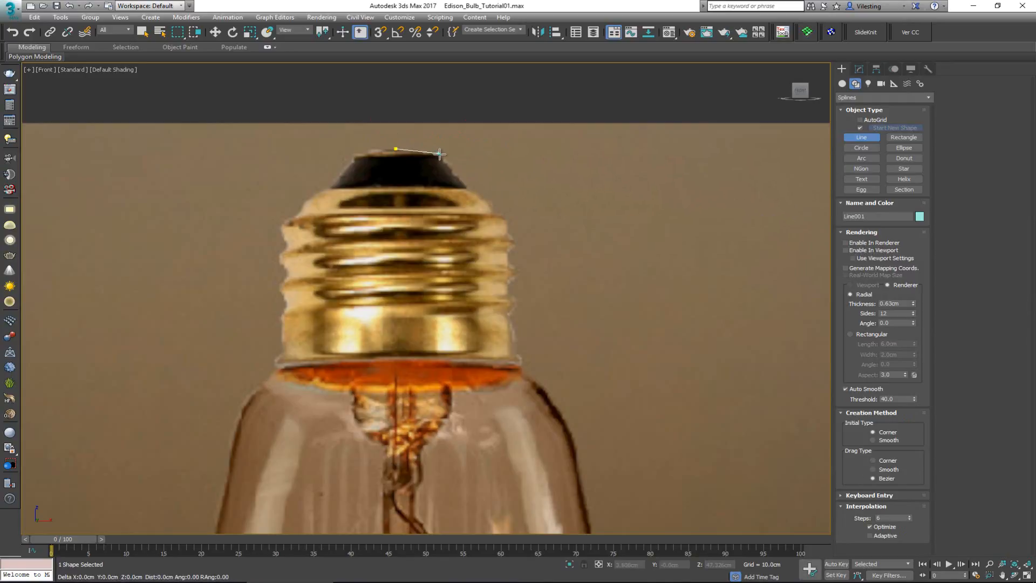
pyautogui.click(491, 209)
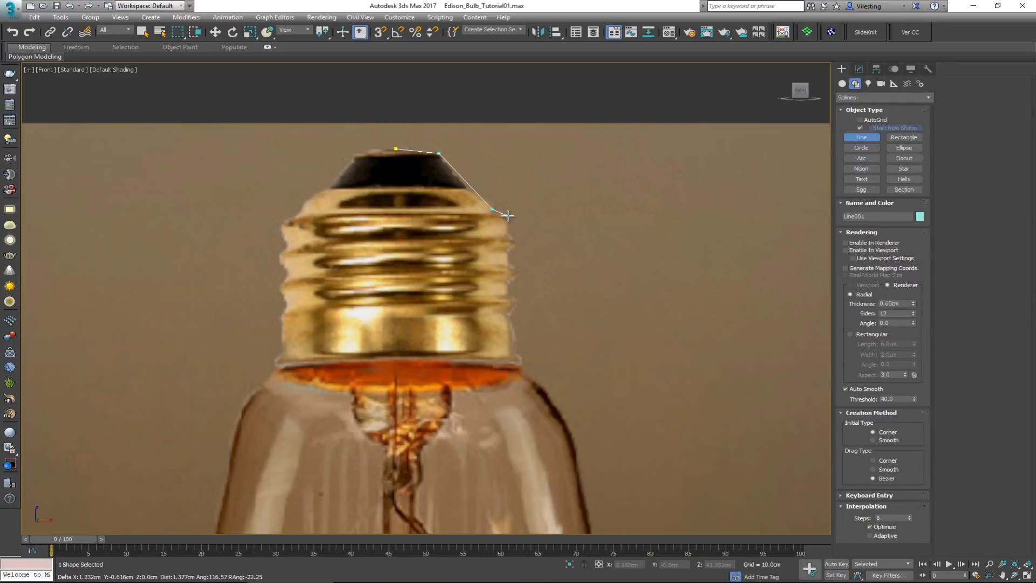
pyautogui.click(508, 216)
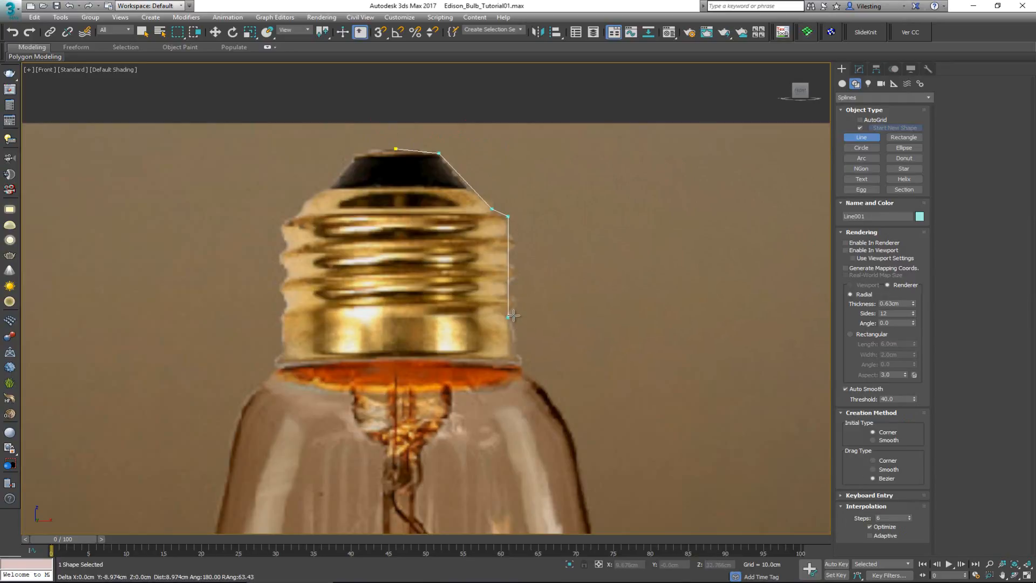
pyautogui.click(507, 312)
pyautogui.click(517, 319)
pyautogui.click(517, 355)
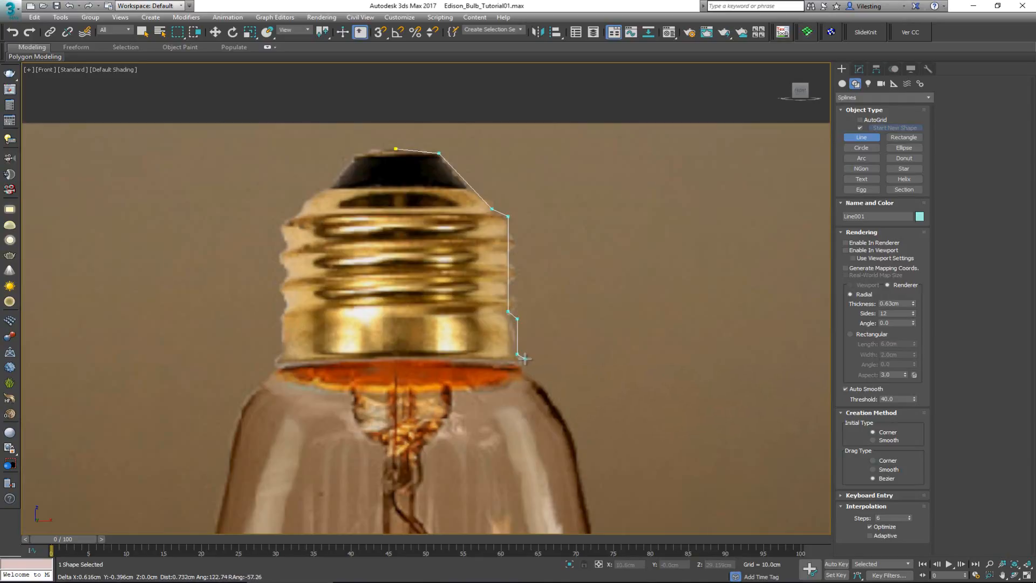
pyautogui.click(525, 359)
pyautogui.click(525, 370)
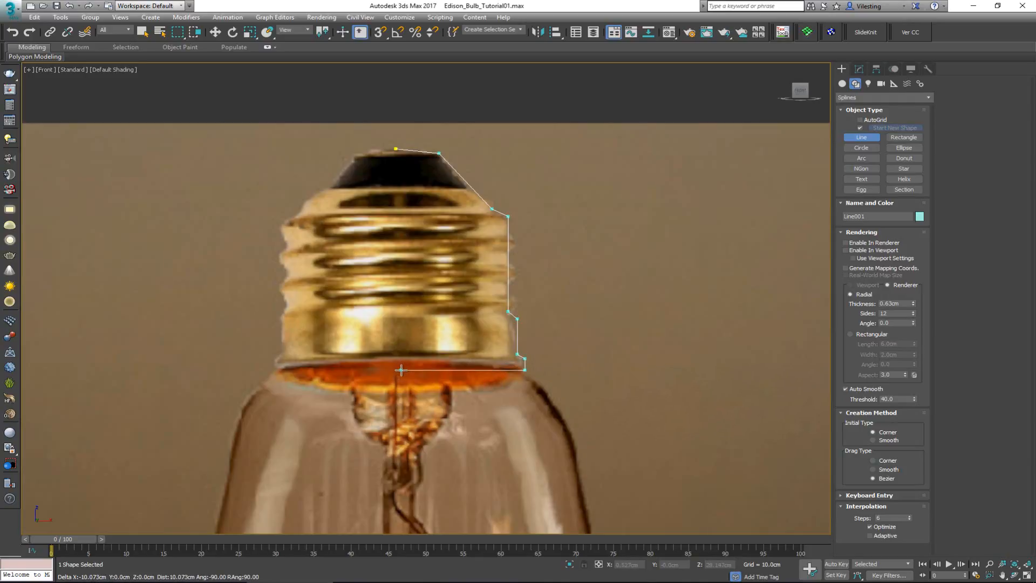
pyautogui.click(401, 370)
pyautogui.rightClick(401, 370)
# - Snap the profile's lower end vertex horizontally into line with its top centre vertex and leave vertex editing
pyautogui.press('w')
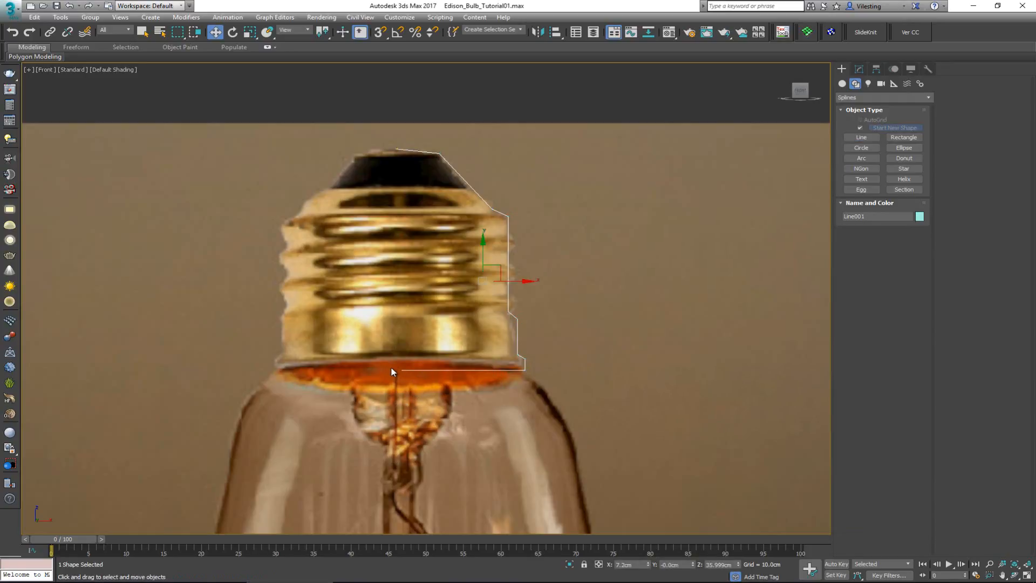
pyautogui.press('1')
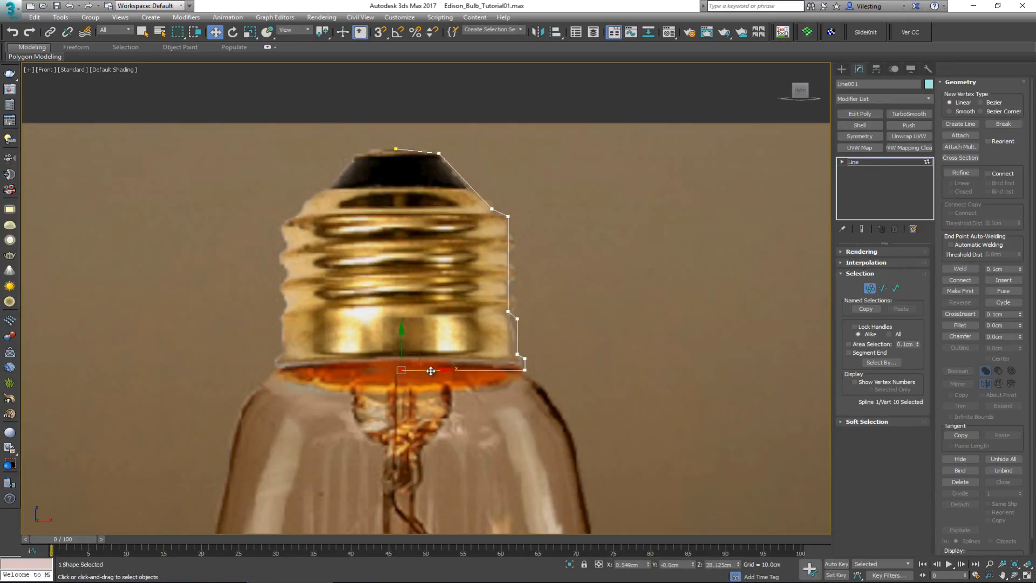
pyautogui.press('s')
pyautogui.moveTo(431, 371); pyautogui.dragTo(396, 150)
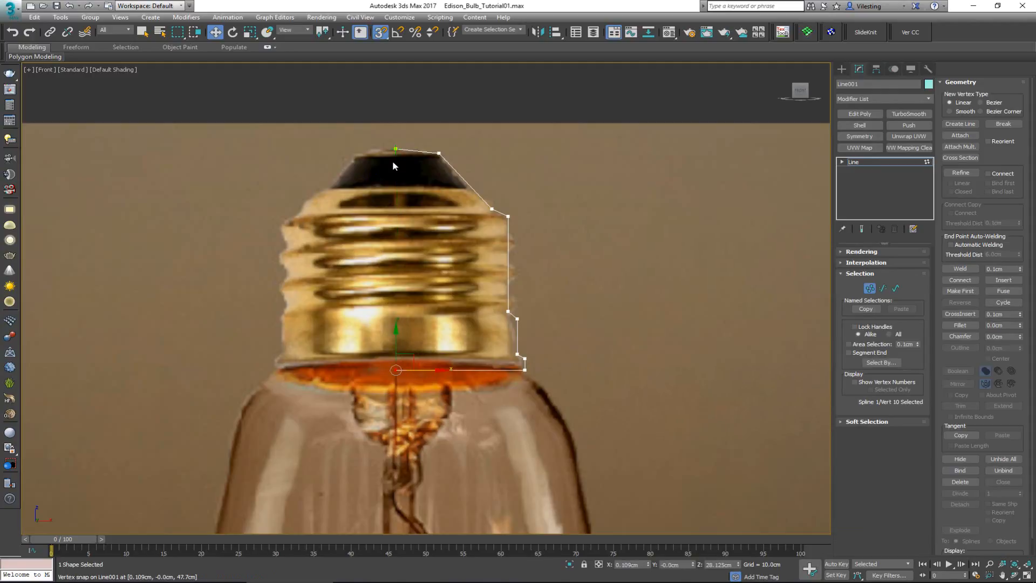
pyautogui.click(869, 288)
# - Apply a Lathe modifier with Min alignment to the base profile and make the object see-through
pyautogui.click(856, 99)
pyautogui.write('la')
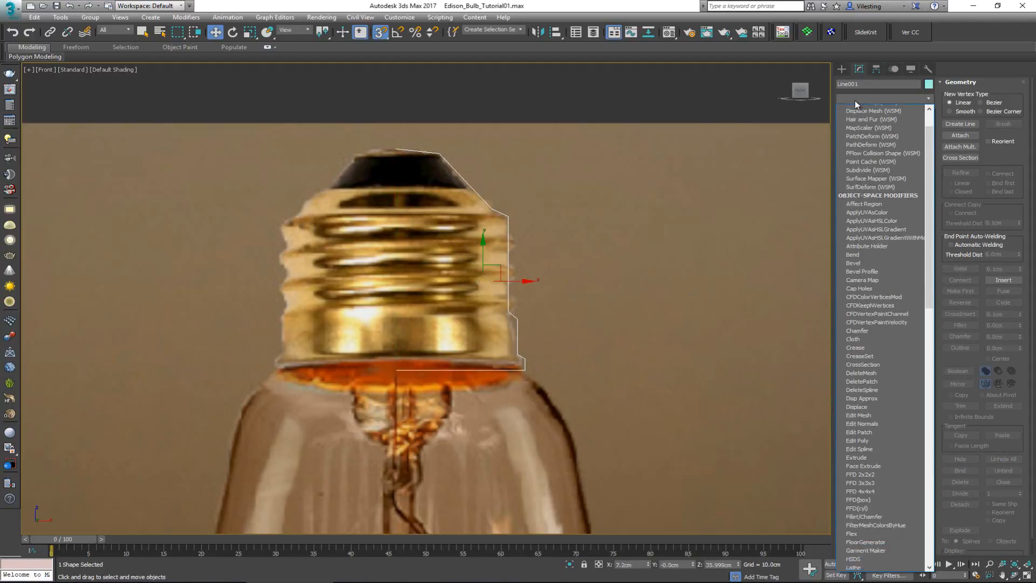
pyautogui.click(859, 110)
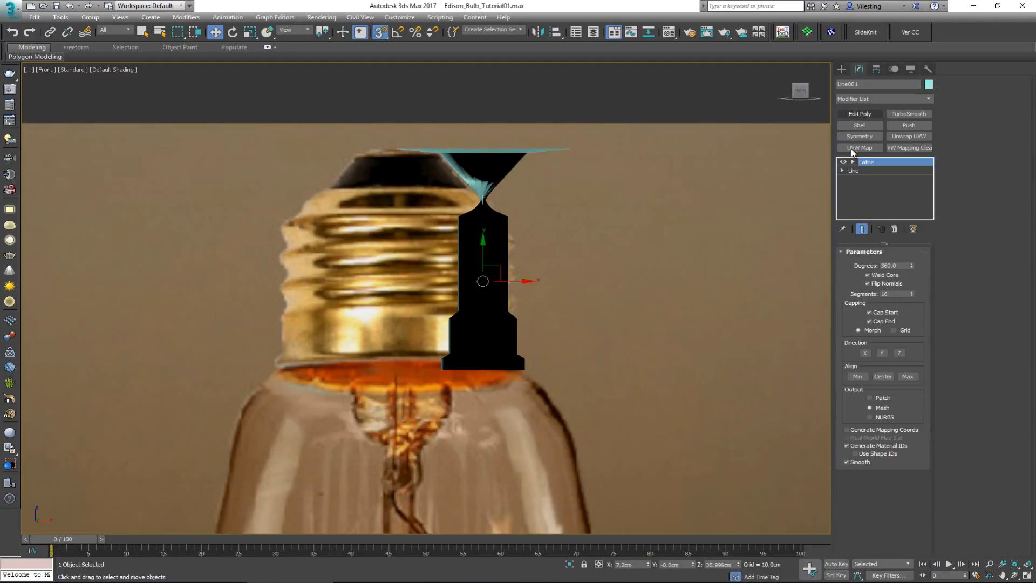
pyautogui.click(857, 377)
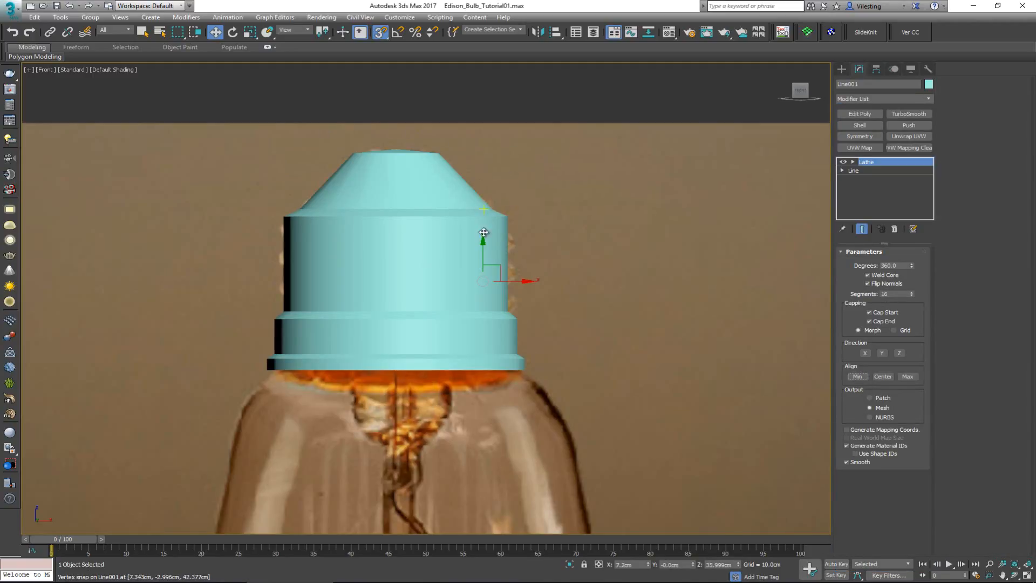
pyautogui.moveTo(392, 246); pyautogui.dragTo(386, 264, button='middle')
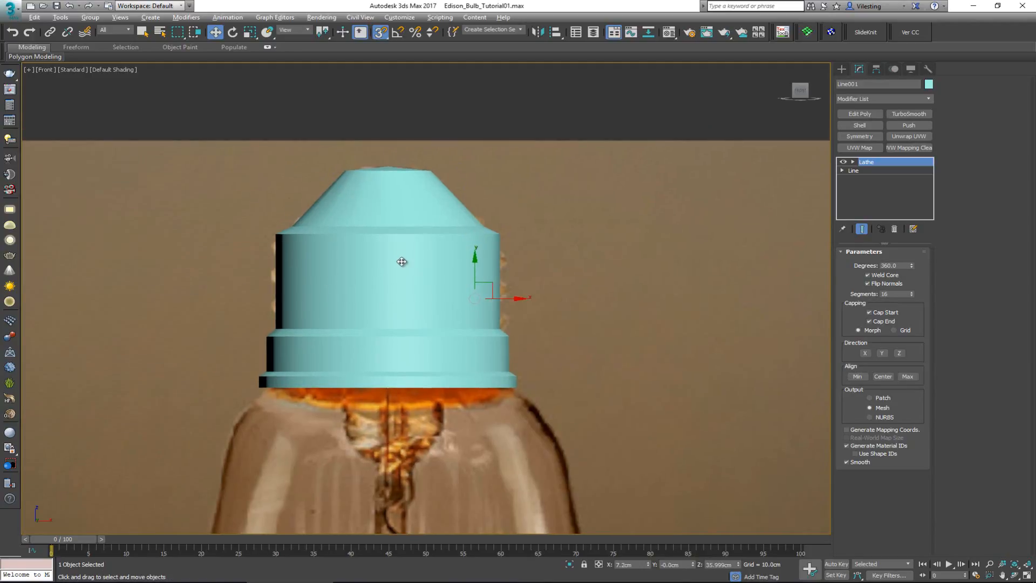
pyautogui.hotkey('alt', 'x')
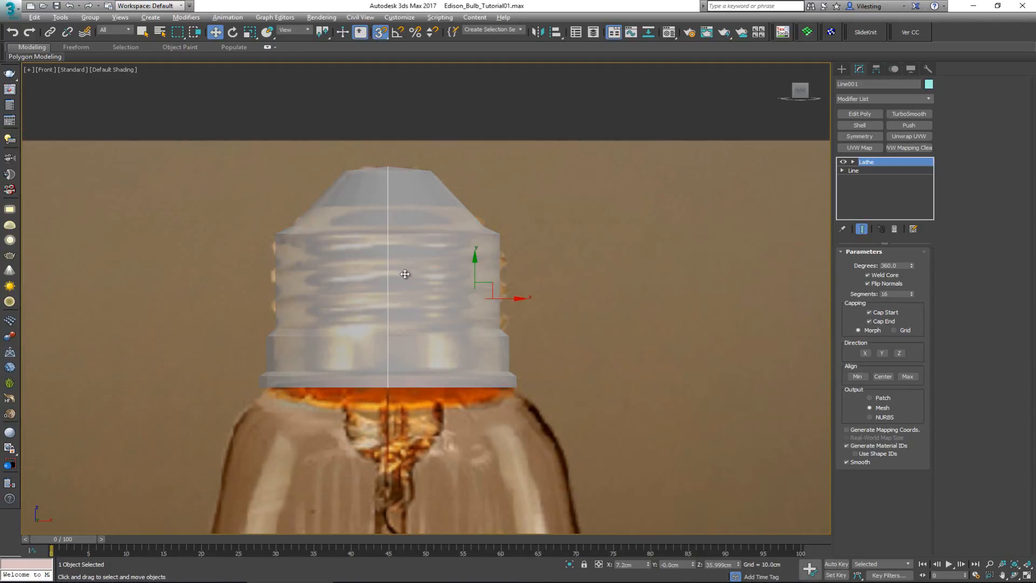
# - Return to the Line profile's vertex level and fillet the corner vertices of the lower shoulder and bottom rim
pyautogui.click(878, 168)
pyautogui.press('1')
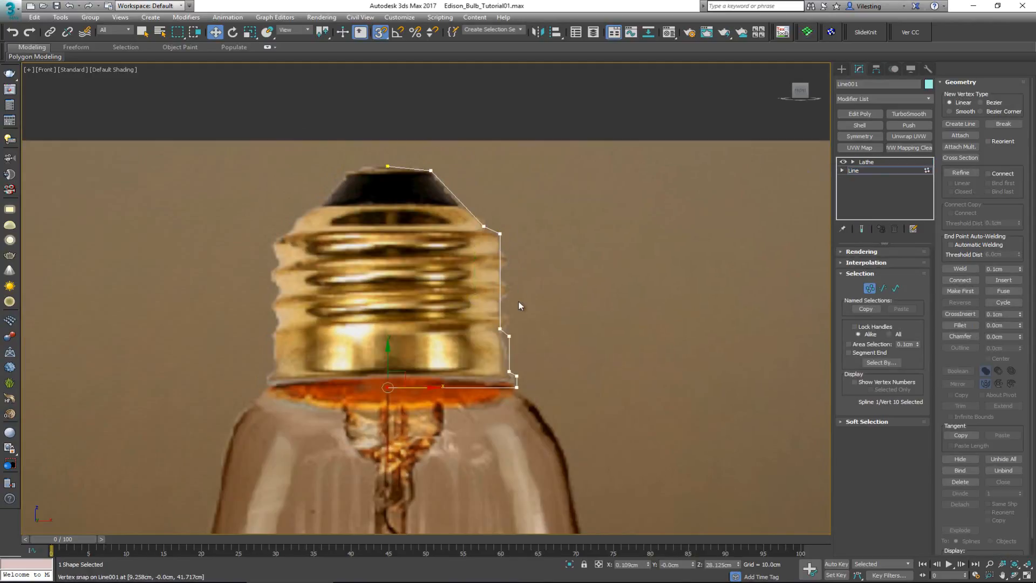
pyautogui.scroll(3, 510, 348)
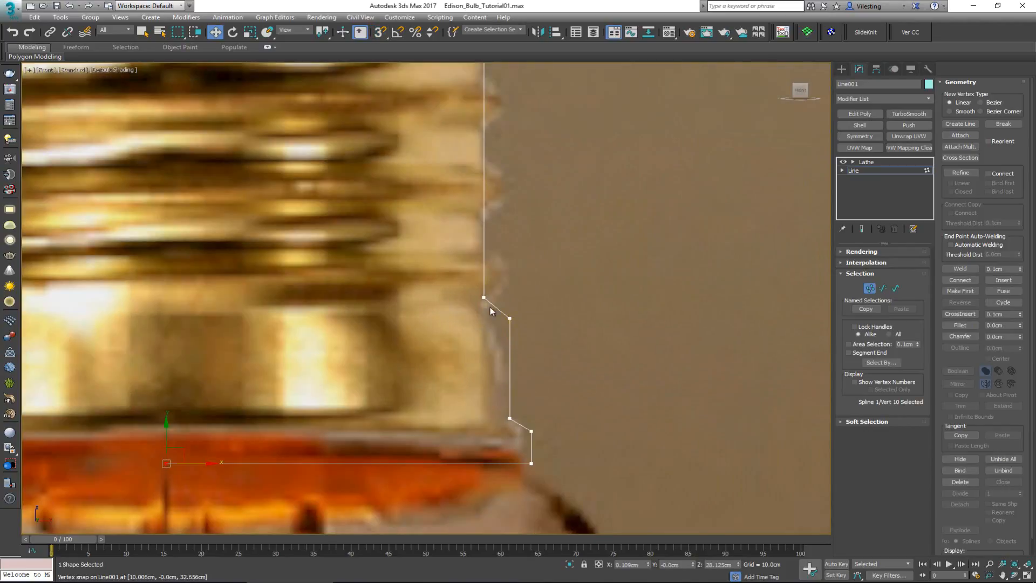
pyautogui.scroll(2, 535, 332)
pyautogui.scroll(-3, 546, 338)
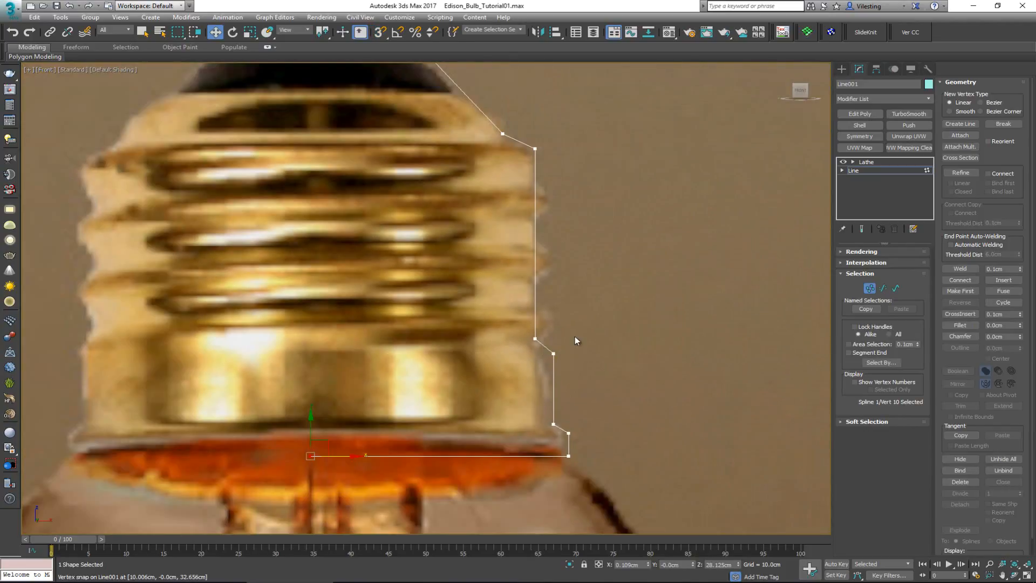
pyautogui.click(553, 354)
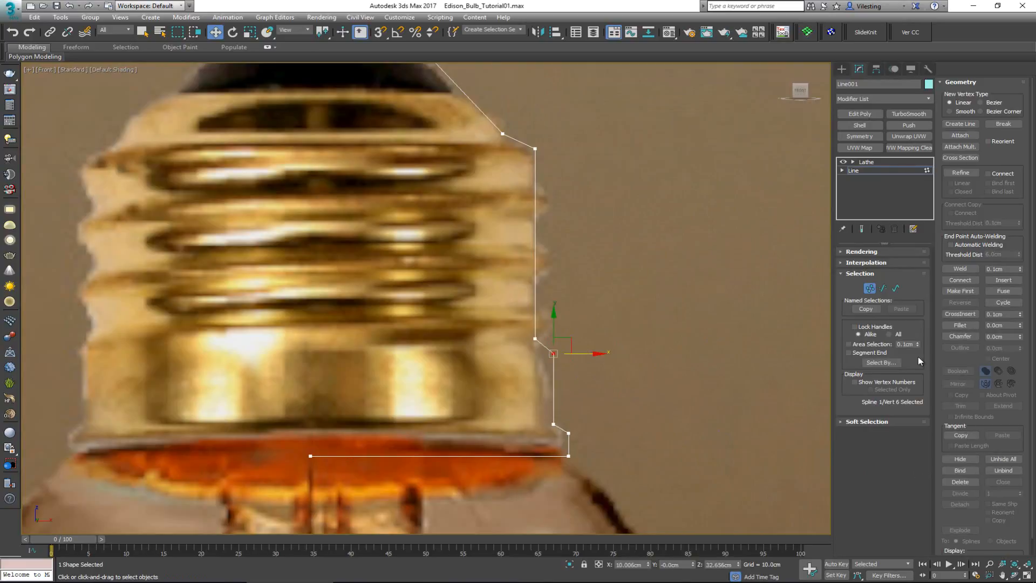
pyautogui.click(960, 325)
pyautogui.moveTo(555, 354); pyautogui.dragTo(556, 329)
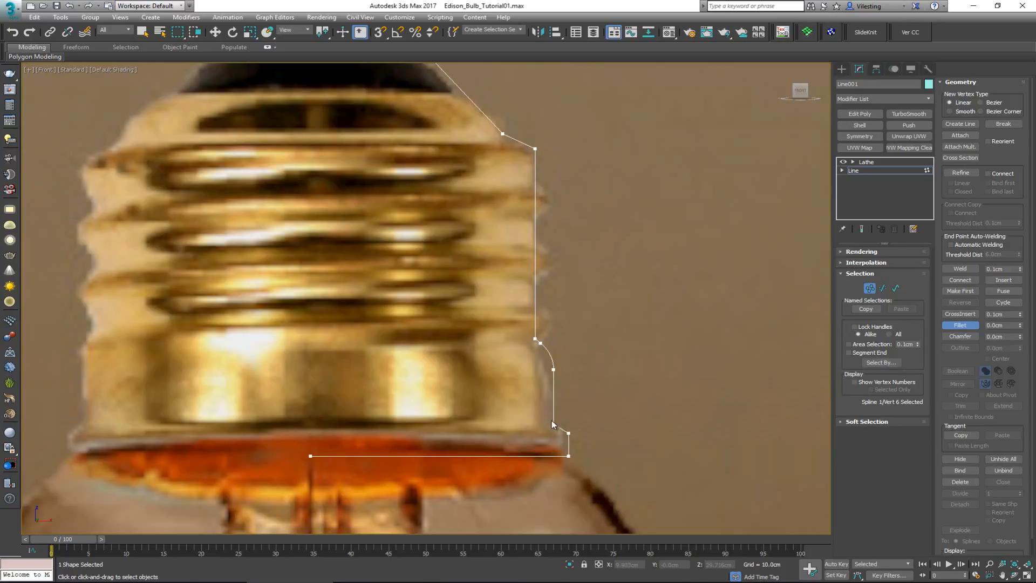
pyautogui.click(551, 424)
pyautogui.moveTo(552, 424); pyautogui.dragTo(568, 448)
# - Fillet the profile's two upper corners, at the top cap edge and at the base of the sloped section
pyautogui.moveTo(522, 243); pyautogui.dragTo(527, 348, button='middle')
pyautogui.scroll(-2, 534, 298)
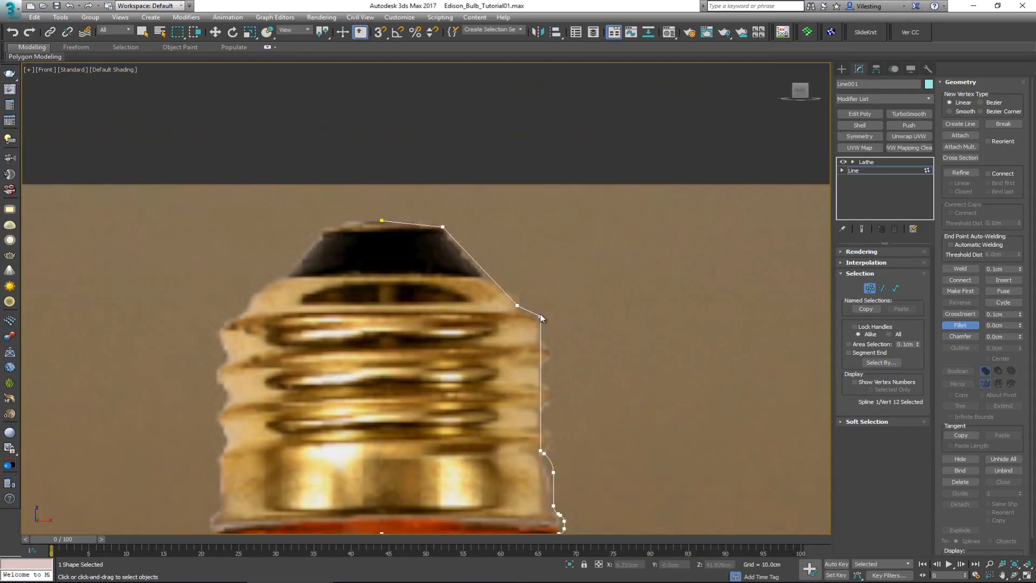
pyautogui.moveTo(517, 302); pyautogui.dragTo(518, 289)
pyautogui.click(443, 225)
pyautogui.moveTo(442, 224); pyautogui.dragTo(439, 214)
pyautogui.press('w')
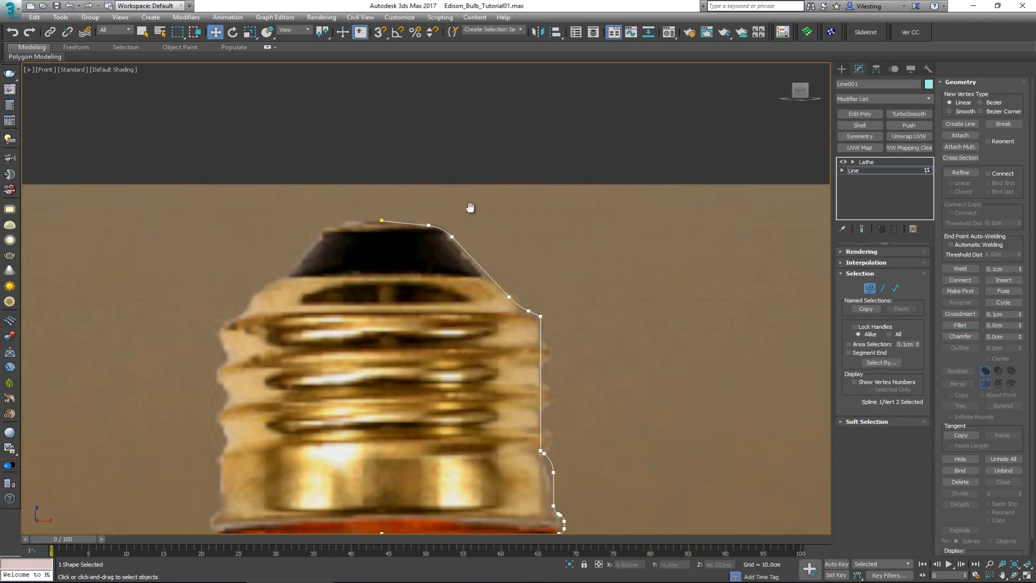
pyautogui.moveTo(471, 209); pyautogui.dragTo(482, 146, button='middle')
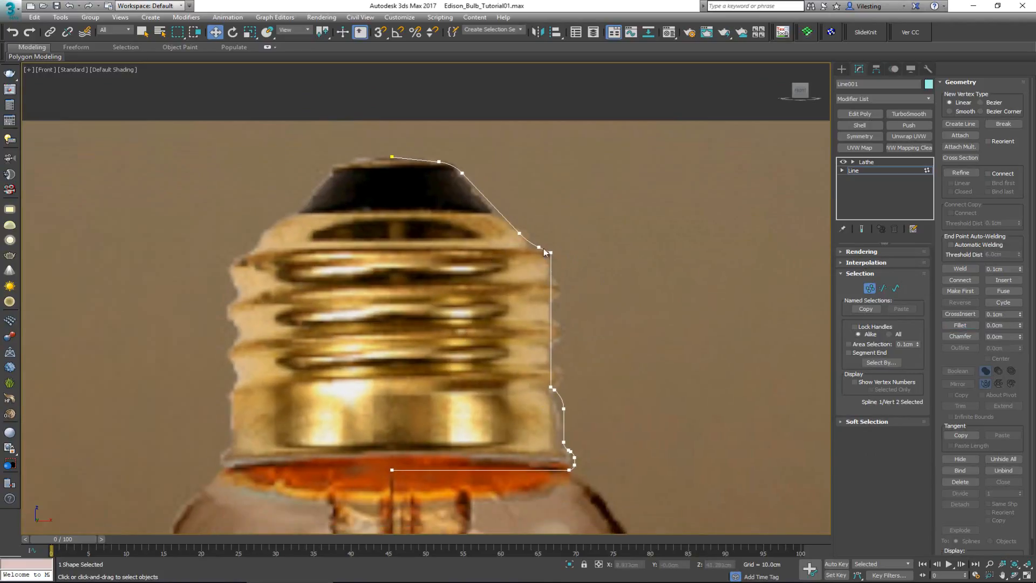
# - Leave vertex editing, return to the Lathe modifier, and show the base opaque with edged faces in the Perspective view
pyautogui.click(870, 287)
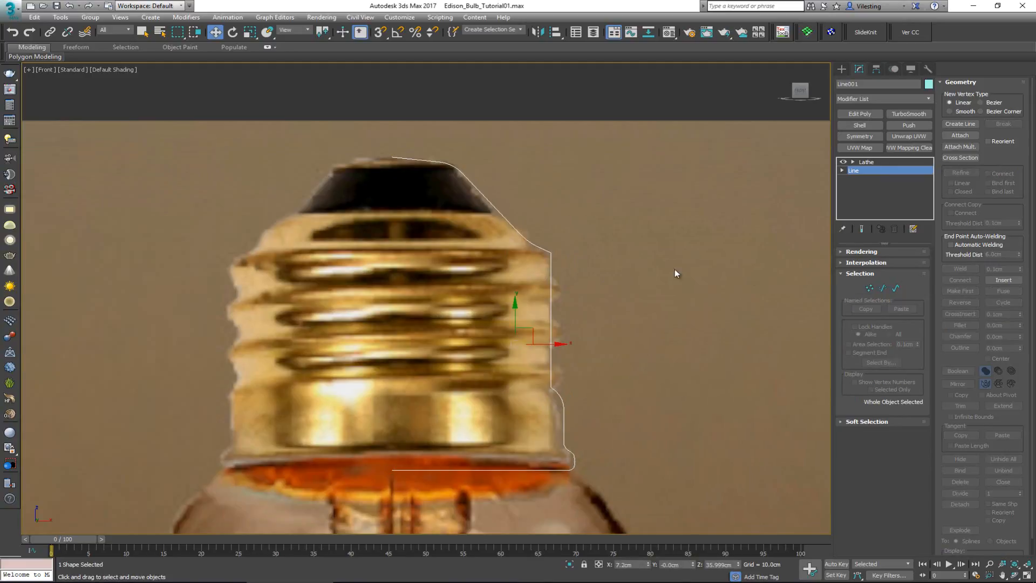
pyautogui.moveTo(516, 271); pyautogui.dragTo(529, 248, button='middle')
pyautogui.click(874, 162)
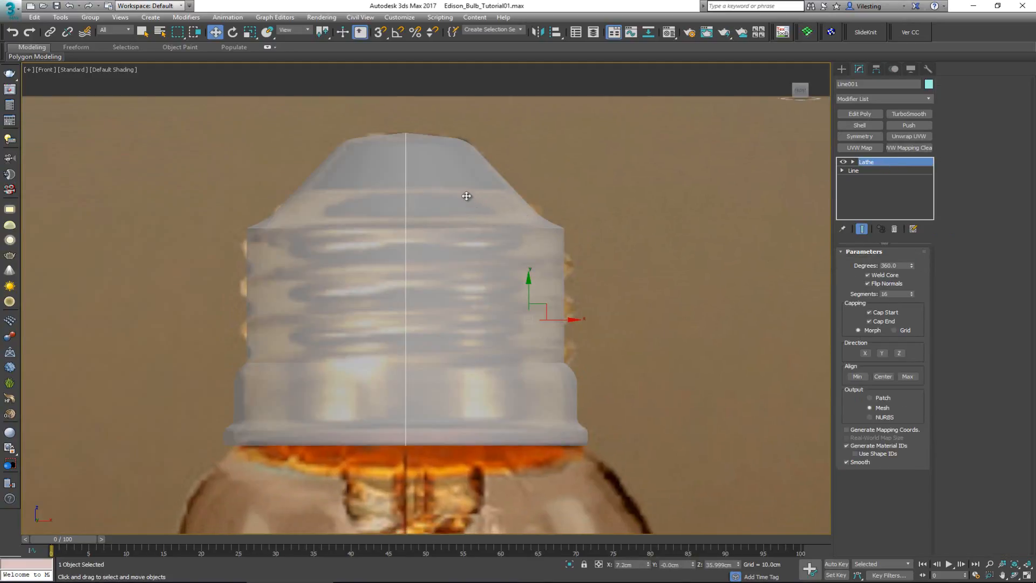
pyautogui.hotkey('alt', 'w')
pyautogui.rightClick(614, 391)
pyautogui.hotkey('alt', 'w')
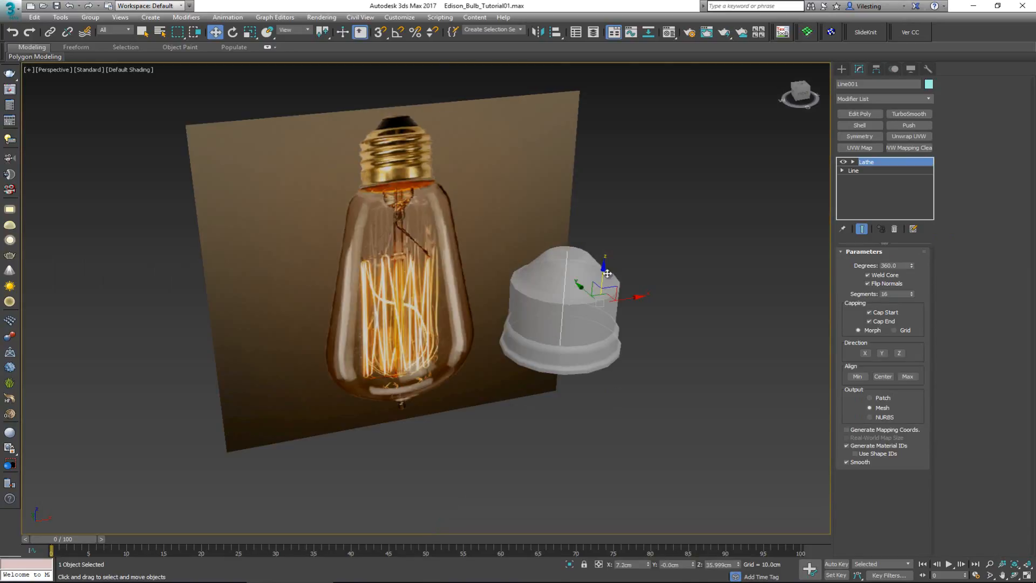
pyautogui.scroll(4, 572, 255)
pyautogui.press('F4')
pyautogui.scroll(2, 557, 282)
pyautogui.moveTo(557, 281); pyautogui.dragTo(502, 259, button='middle')
pyautogui.hotkey('alt', 'x')
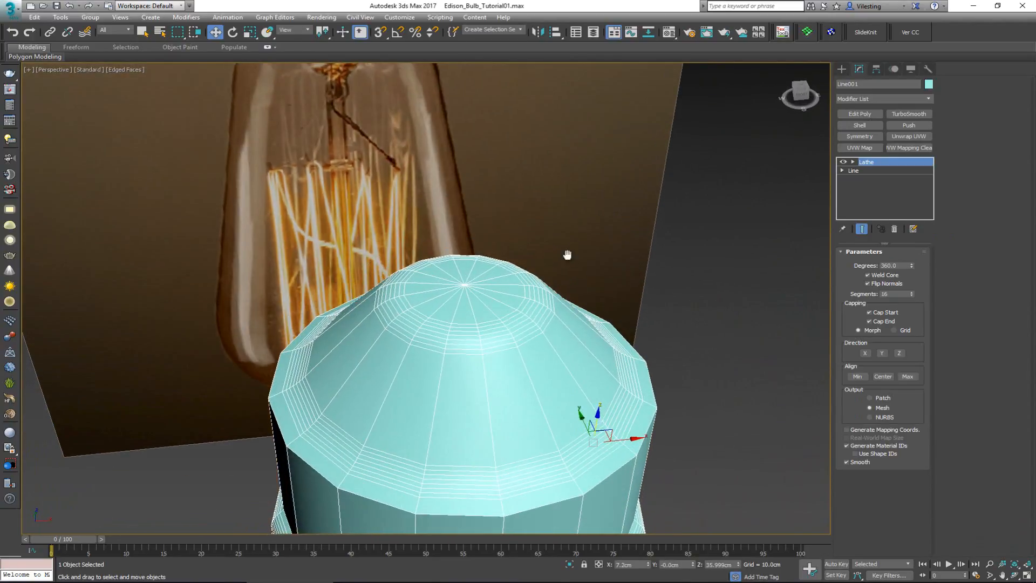
pyautogui.moveTo(566, 255); pyautogui.dragTo(562, 181, button='middle')
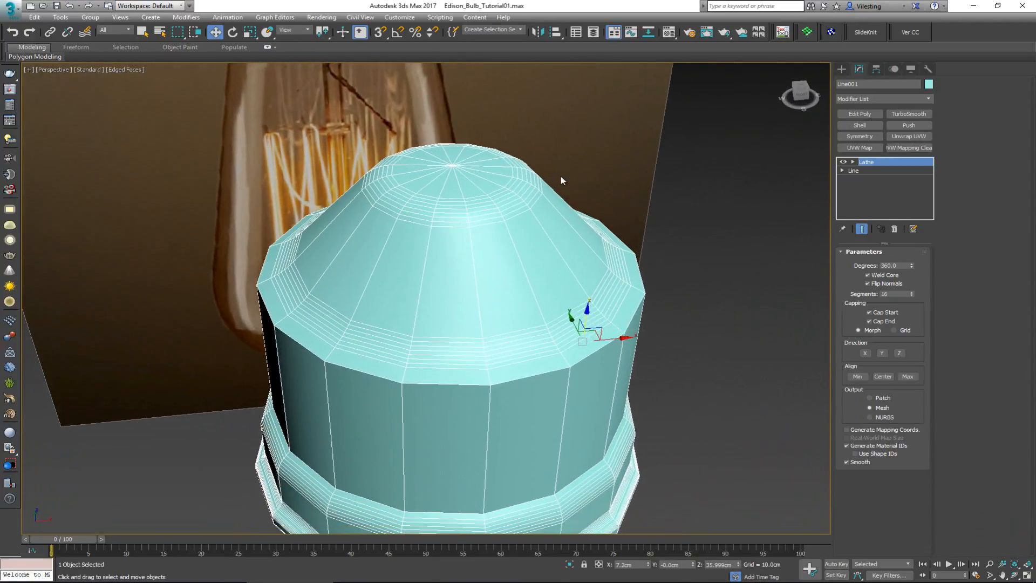
# - Add an Edit Poly modifier and delete the centre vertex of the base's underside to open it
pyautogui.click(867, 115)
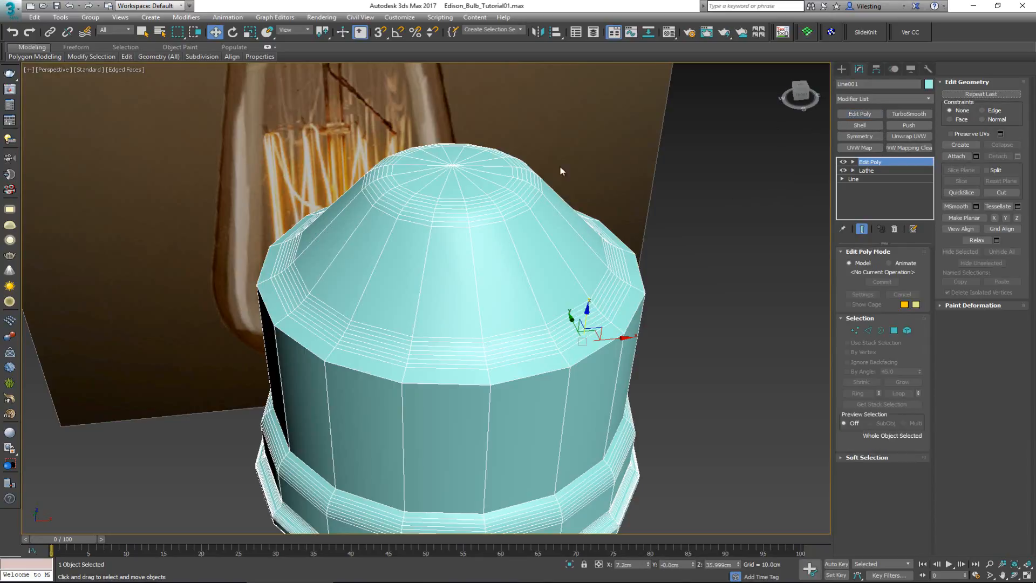
pyautogui.keyDown('alt'); pyautogui.moveTo(513, 164); pyautogui.dragTo(498, 266, button='middle'); pyautogui.keyUp('alt')
pyautogui.press('1')
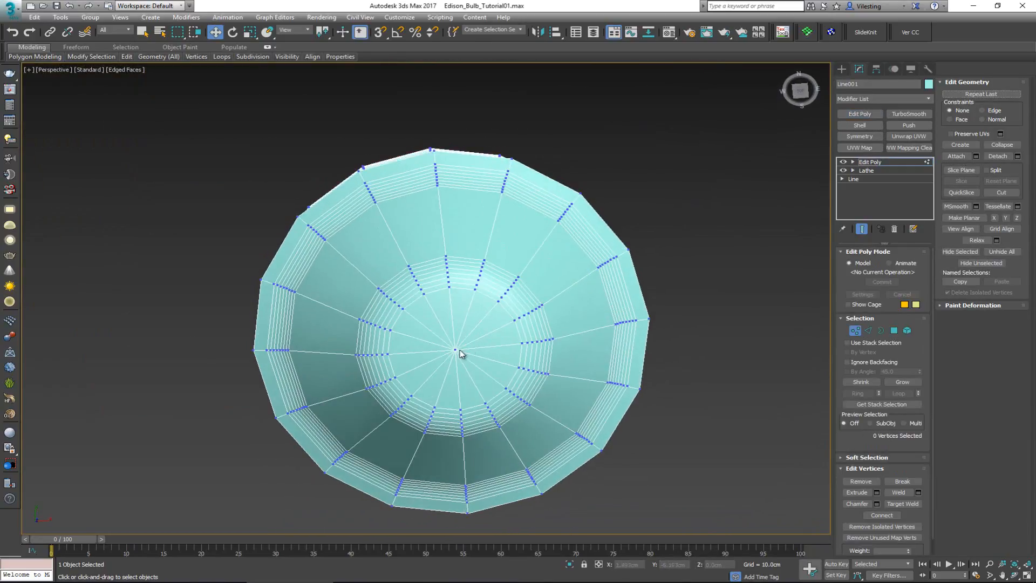
pyautogui.click(456, 350)
pyautogui.keyDown('alt'); pyautogui.moveTo(459, 352); pyautogui.dragTo(465, 317, button='middle'); pyautogui.keyUp('alt')
pyautogui.moveTo(455, 310)
pyautogui.mouseDown()
pyautogui.moveTo(460, 293)
pyautogui.moveTo(464, 311)
pyautogui.mouseUp()
pyautogui.moveTo(469, 343); pyautogui.dragTo(507, 332, button='middle')
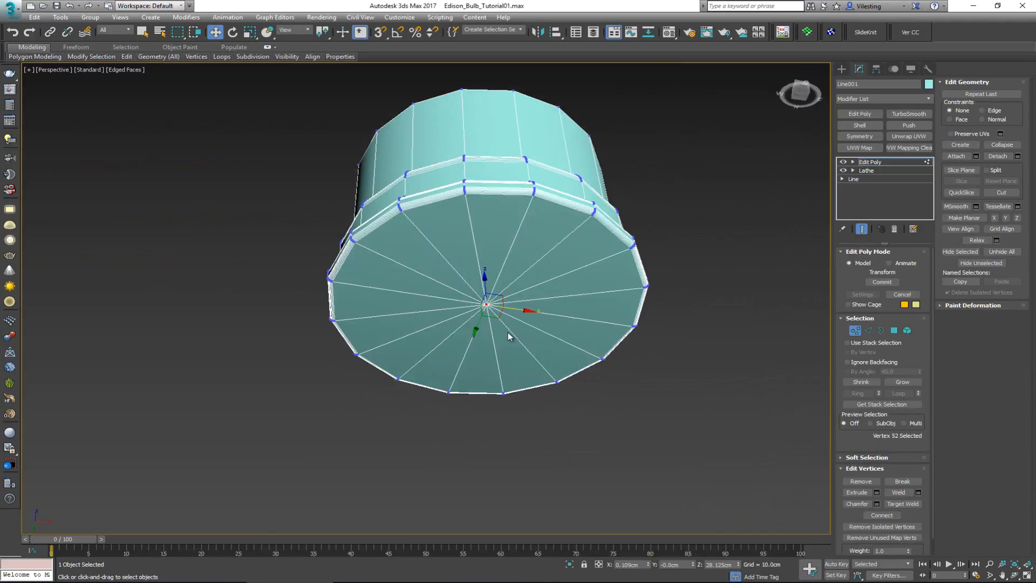
pyautogui.press('Delete')
# - In the Front view, connect the vertical edges around the base's straight middle section with 3 segments
pyautogui.keyDown('alt'); pyautogui.moveTo(529, 266); pyautogui.dragTo(527, 326, button='middle'); pyautogui.keyUp('alt')
pyautogui.hotkey('alt', 'w')
pyautogui.rightClick(605, 264)
pyautogui.hotkey('alt', 'w')
pyautogui.hotkey('alt', 'x')
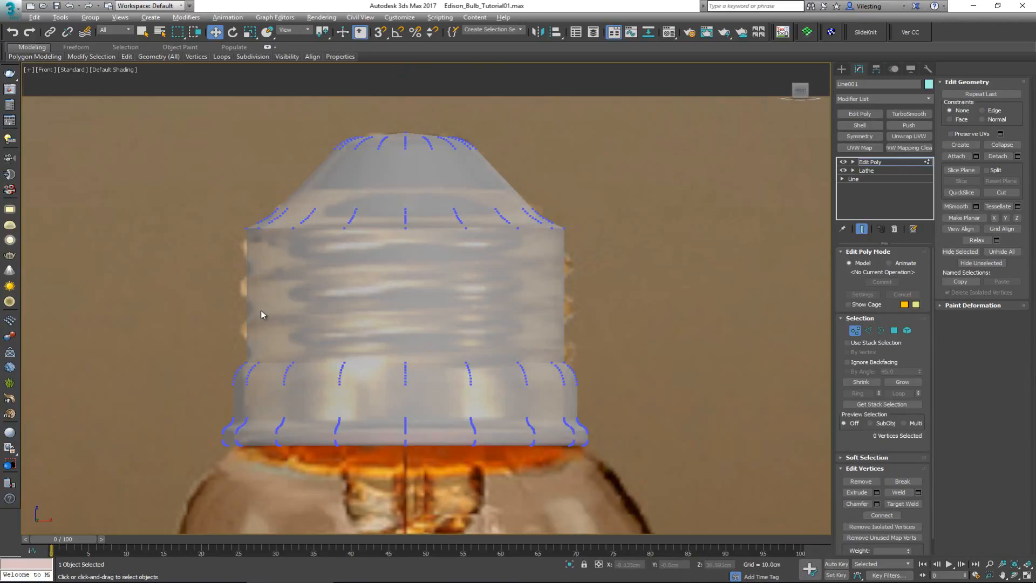
pyautogui.press('2')
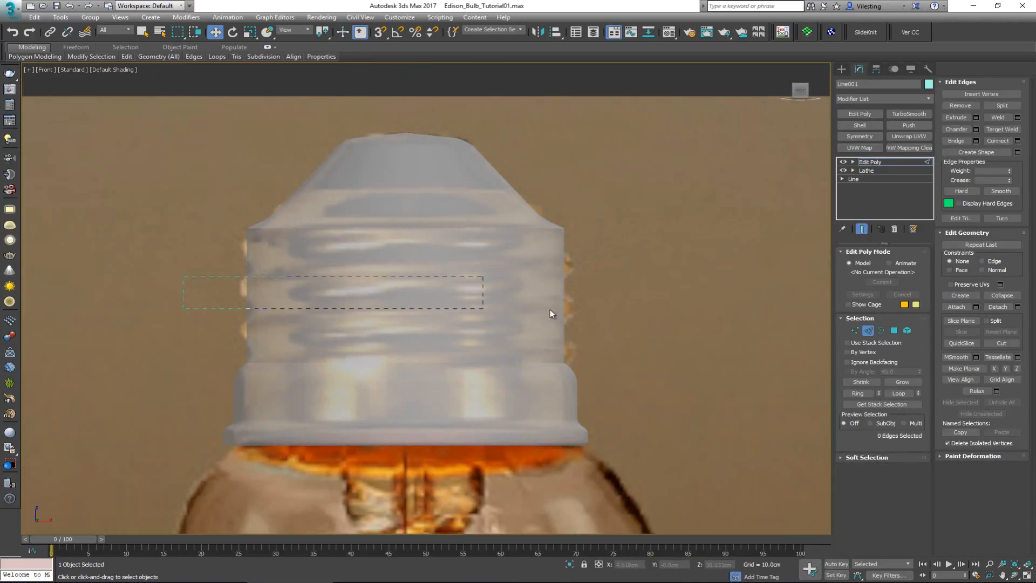
pyautogui.moveTo(550, 310); pyautogui.dragTo(652, 310)
pyautogui.hotkey('alt', 'x')
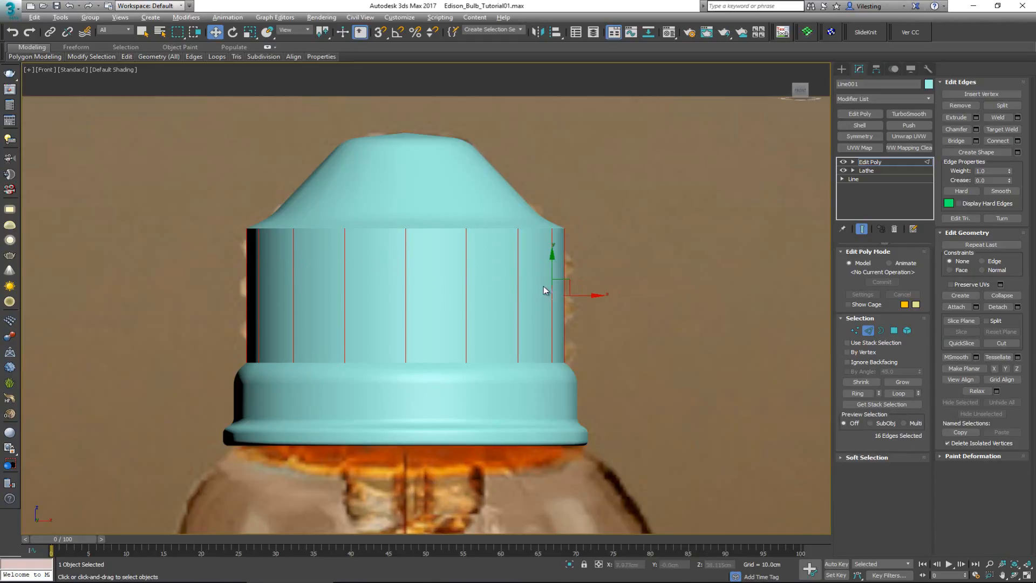
pyautogui.moveTo(545, 287); pyautogui.dragTo(229, 278)
pyautogui.click(1018, 141)
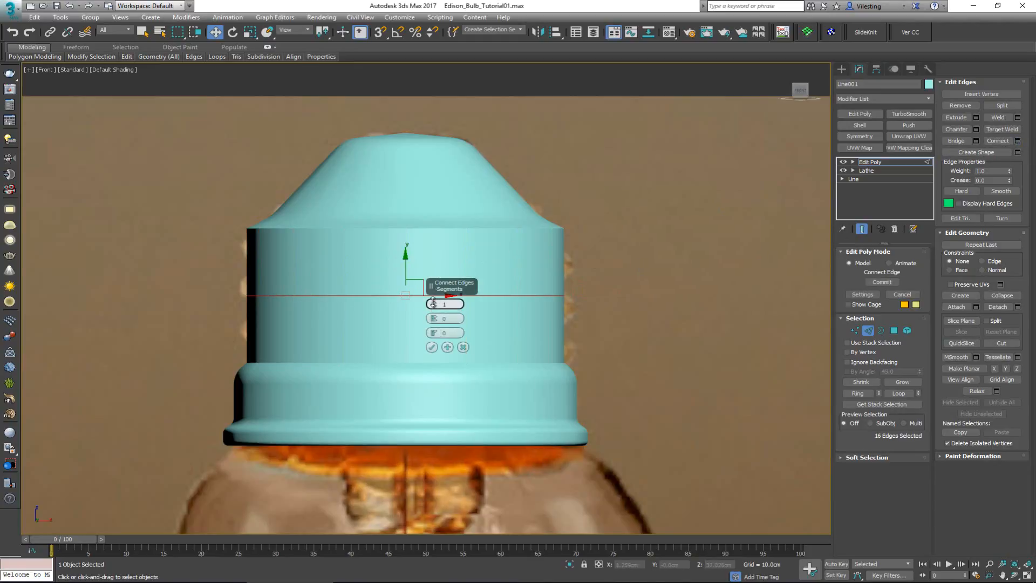
pyautogui.moveTo(433, 302); pyautogui.dragTo(435, 305)
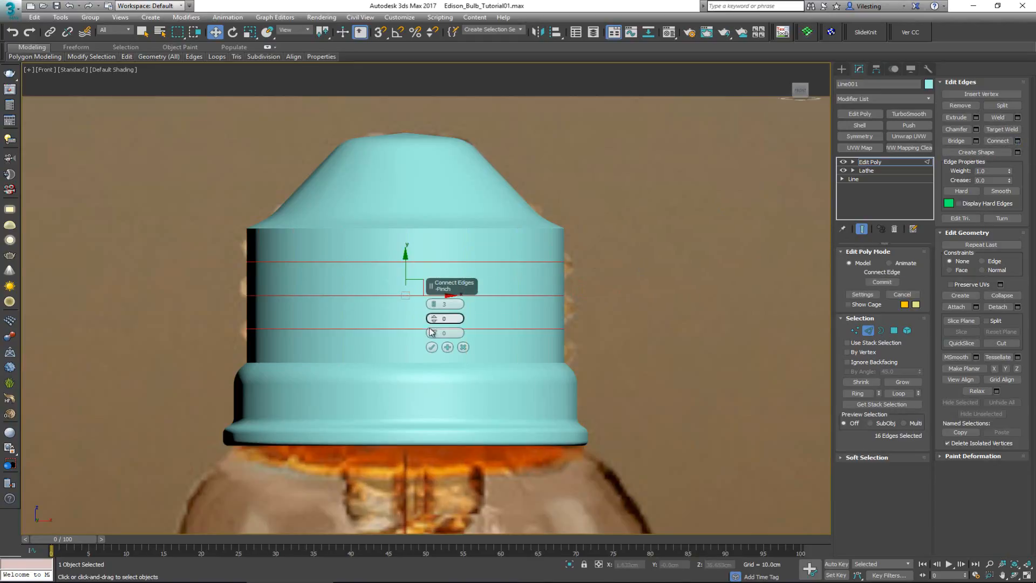
pyautogui.click(432, 347)
# - Show the base see-through with edged faces and extrude the three edge loops with height 0.467 cm and width 0.871 cm
pyautogui.hotkey('alt', 'x')
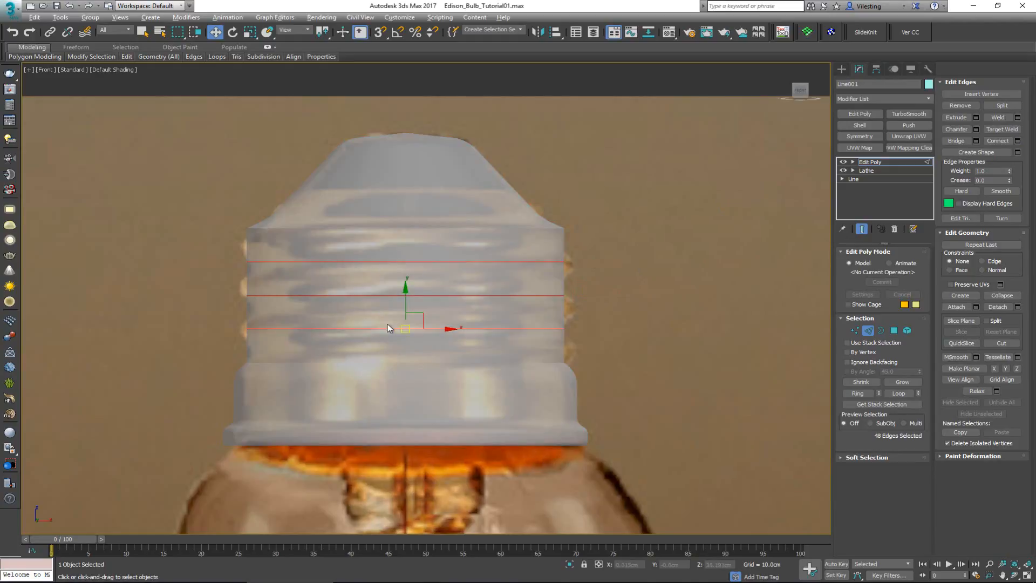
pyautogui.press('F4')
pyautogui.moveTo(376, 317)
pyautogui.mouseDown(button='middle')
pyautogui.moveTo(358, 286)
pyautogui.moveTo(368, 282)
pyautogui.mouseUp(button='middle')
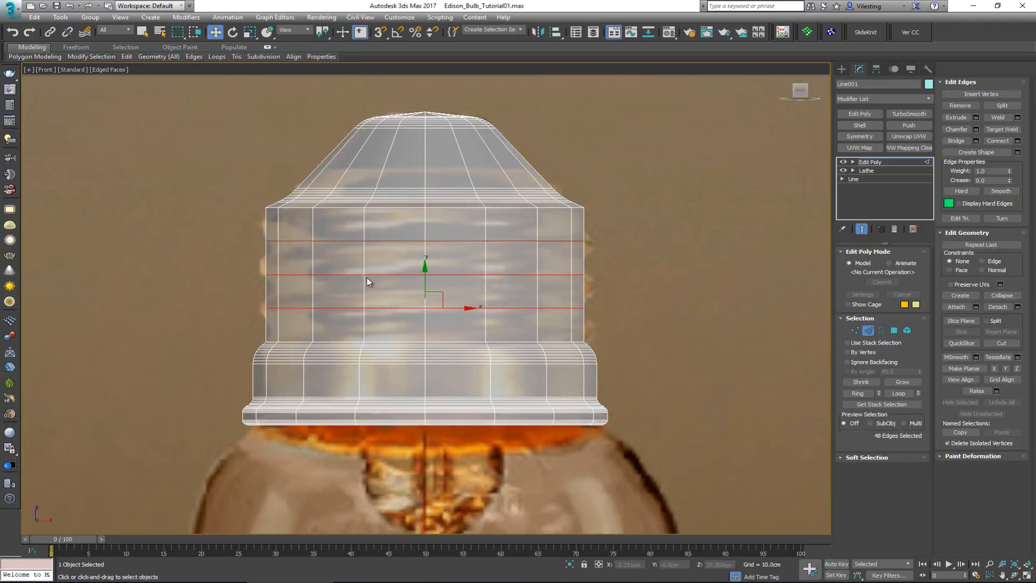
pyautogui.click(976, 118)
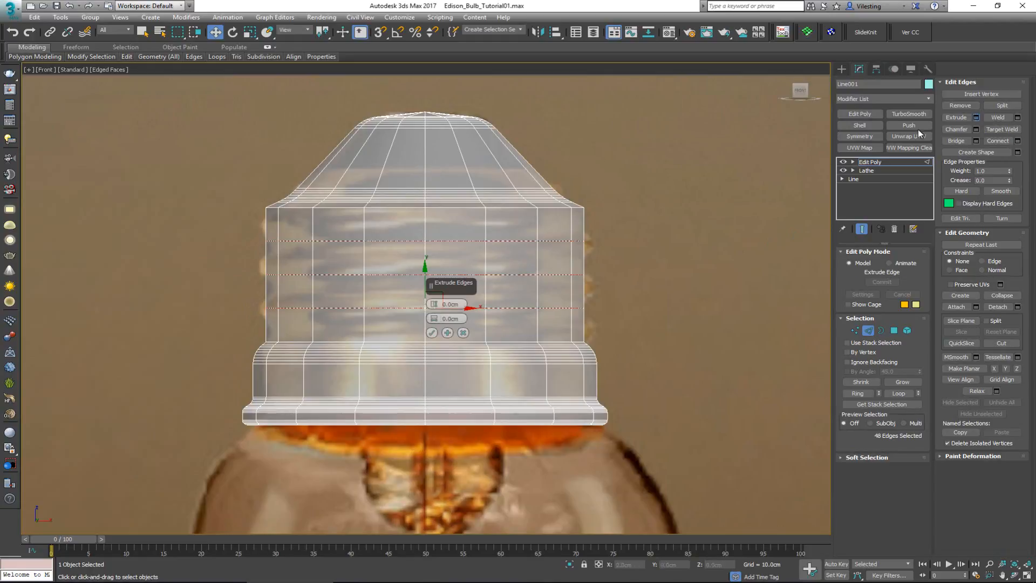
pyautogui.moveTo(434, 304)
pyautogui.mouseDown()
pyautogui.moveTo(433, 290)
pyautogui.moveTo(433, 312)
pyautogui.moveTo(433, 302)
pyautogui.mouseUp()
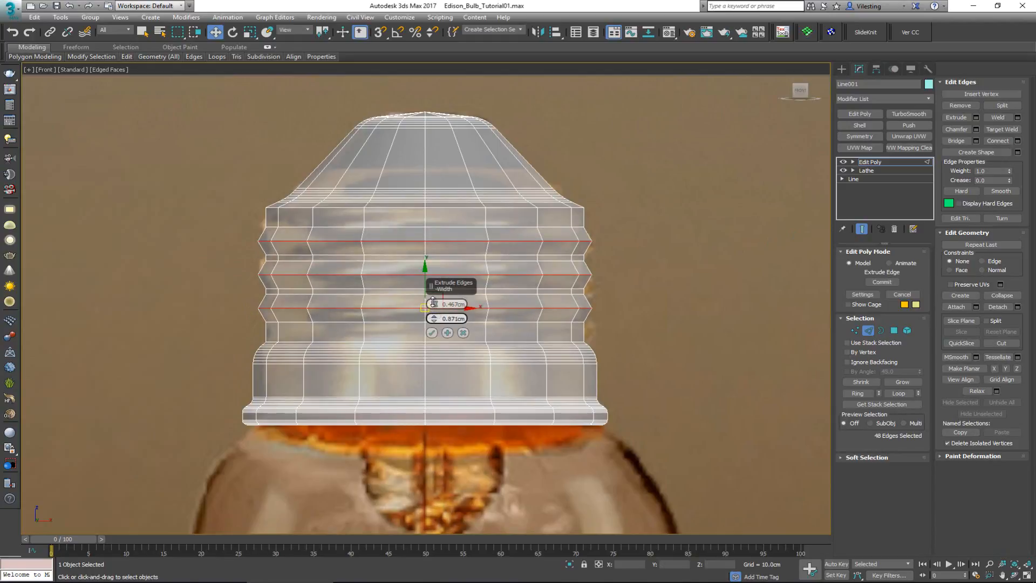
pyautogui.click(432, 333)
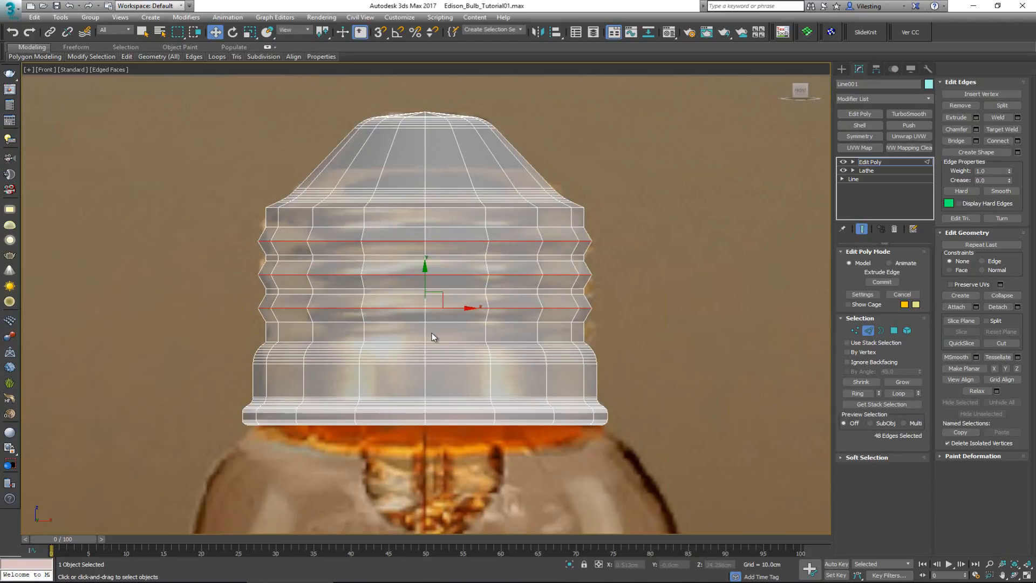
# - Chamfer the three extruded thread edge loops by 0.498 cm
pyautogui.click(978, 130)
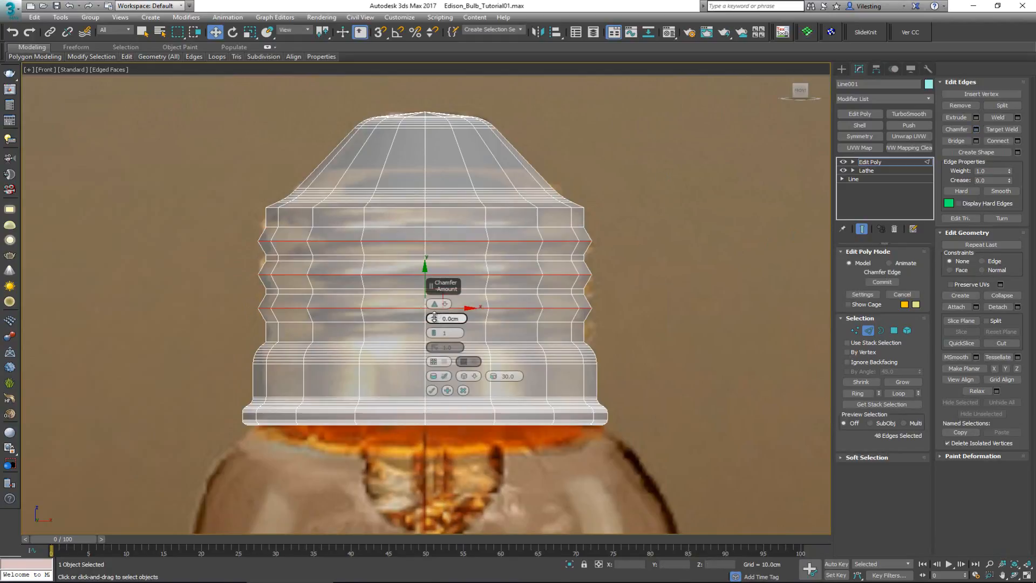
pyautogui.moveTo(434, 317); pyautogui.dragTo(437, 310)
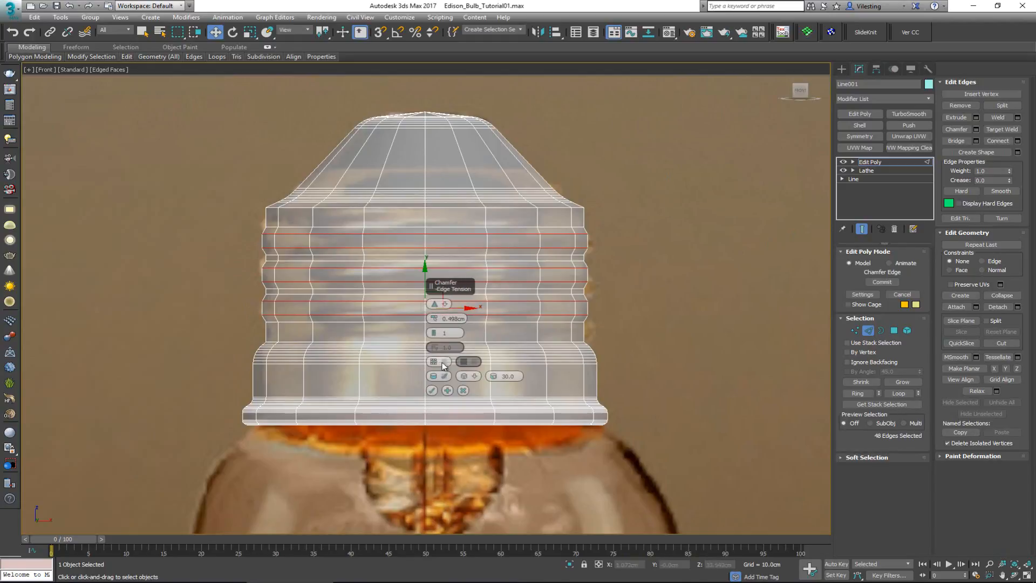
pyautogui.click(431, 390)
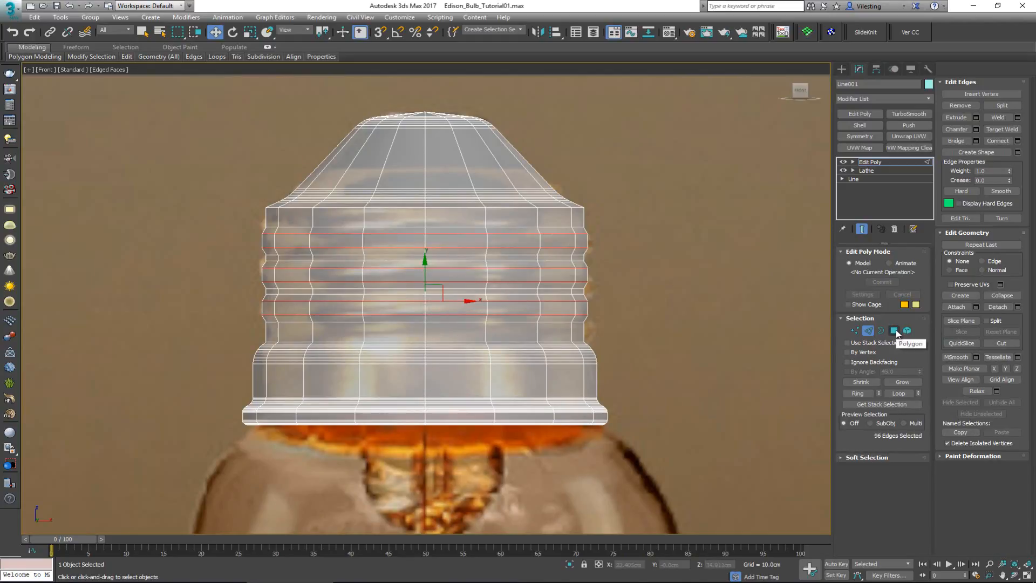
# - Convert the chamfered edge selection to the thread ring polygons and check them in the Perspective view before returning to Front
pyautogui.keyDown('ctrl'); pyautogui.click(894, 331); pyautogui.keyUp('ctrl')
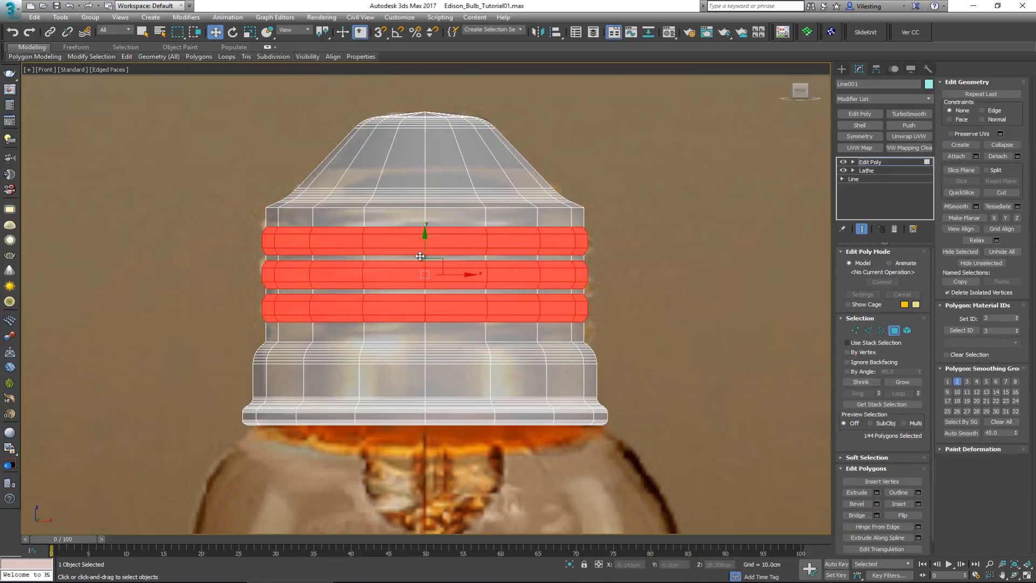
pyautogui.hotkey('alt', 'w')
pyautogui.middleClick(536, 324)
pyautogui.hotkey('alt', 'w')
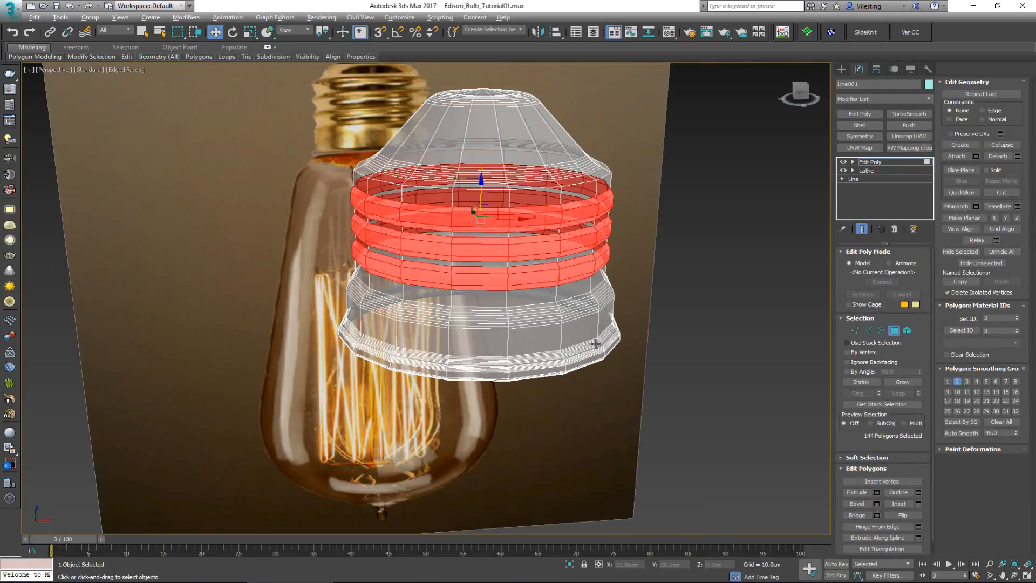
pyautogui.moveTo(526, 281)
pyautogui.keyDown('alt'); pyautogui.mouseDown(button='middle')
pyautogui.moveTo(546, 266)
pyautogui.moveTo(540, 282)
pyautogui.mouseUp(button='middle'); pyautogui.keyUp('alt')
pyautogui.hotkey('alt', 'w')
pyautogui.middleClick(586, 185)
pyautogui.hotkey('alt', 'w')
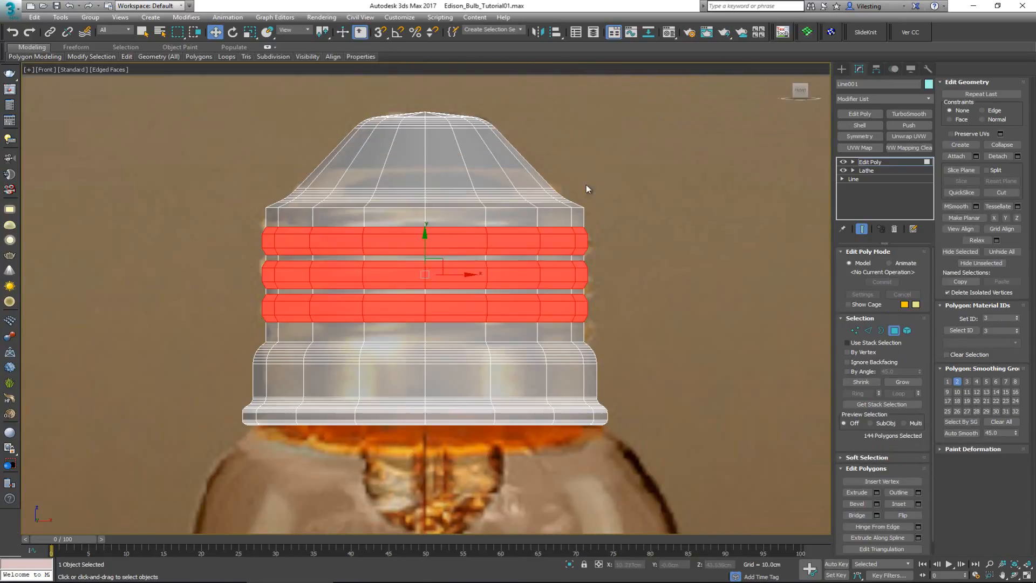
# - Rotate the selected thread ring polygons slightly counterclockwise in the Front view and move them up a little
pyautogui.scroll(5, 403, 254)
pyautogui.press('e')
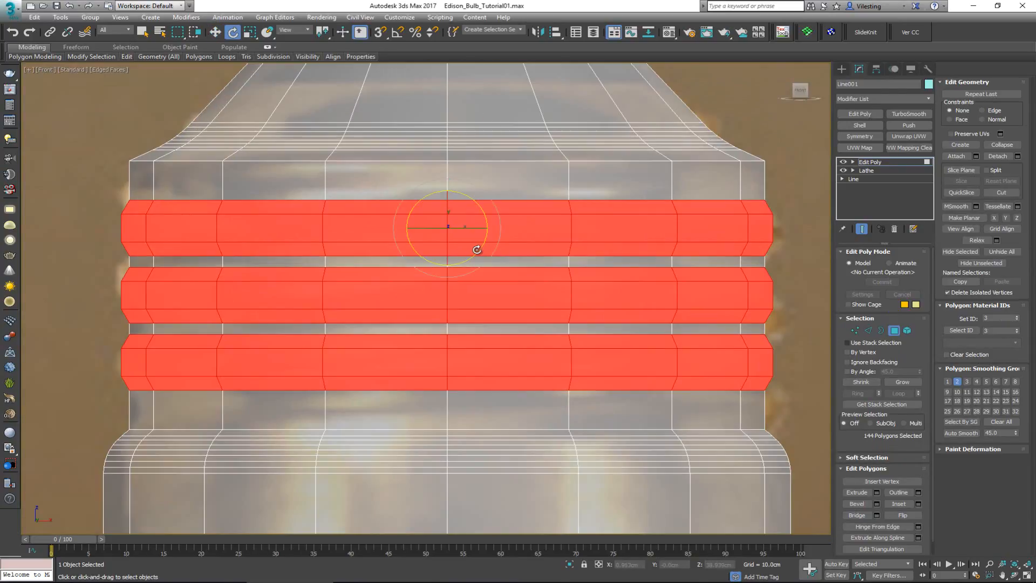
pyautogui.moveTo(477, 249); pyautogui.dragTo(479, 246)
pyautogui.press('w')
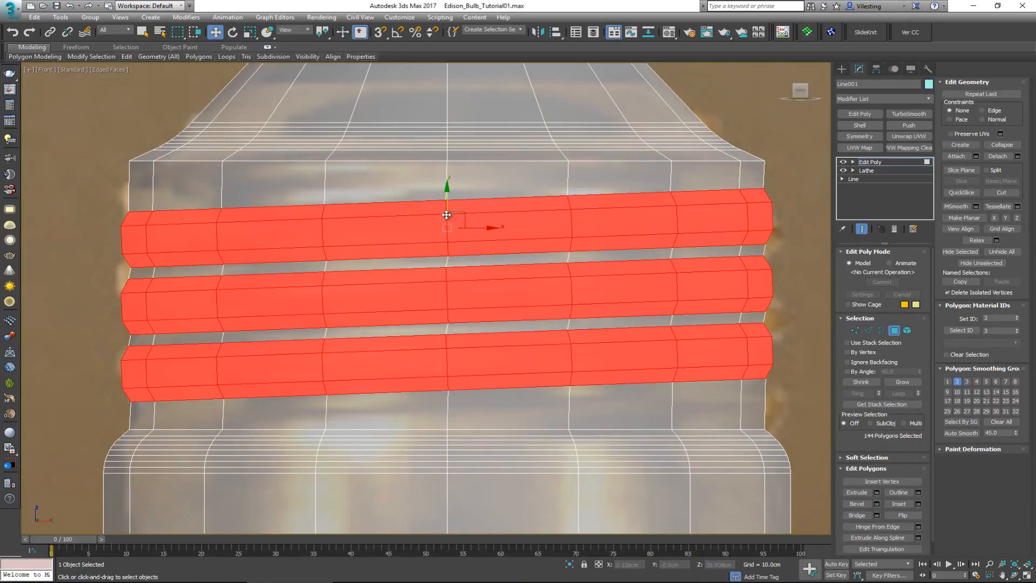
pyautogui.moveTo(448, 197); pyautogui.dragTo(452, 180)
pyautogui.scroll(-3, 452, 179)
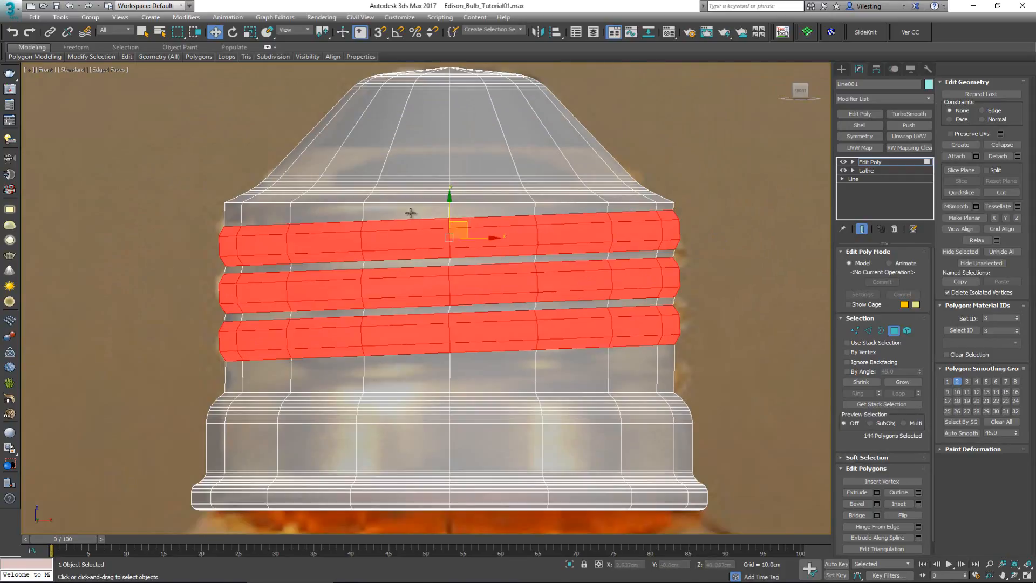
# - Leave polygon editing, show the base opaque in the Perspective view, and apply TurboSmooth to it
pyautogui.click(897, 331)
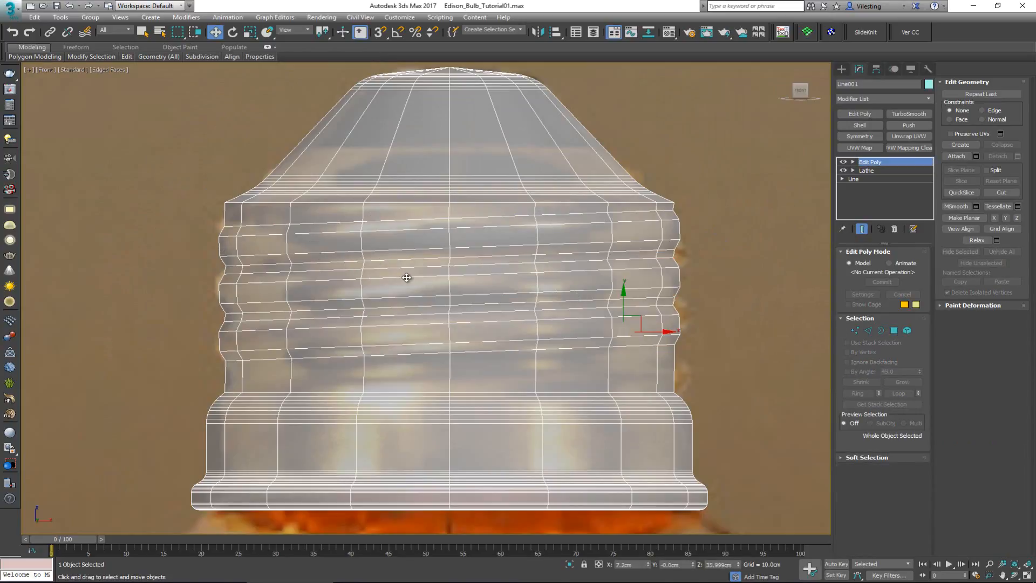
pyautogui.hotkey('alt', 'w')
pyautogui.middleClick(603, 414)
pyautogui.hotkey('alt', 'w')
pyautogui.hotkey('alt', 'x')
pyautogui.moveTo(479, 249); pyautogui.dragTo(453, 302, button='middle')
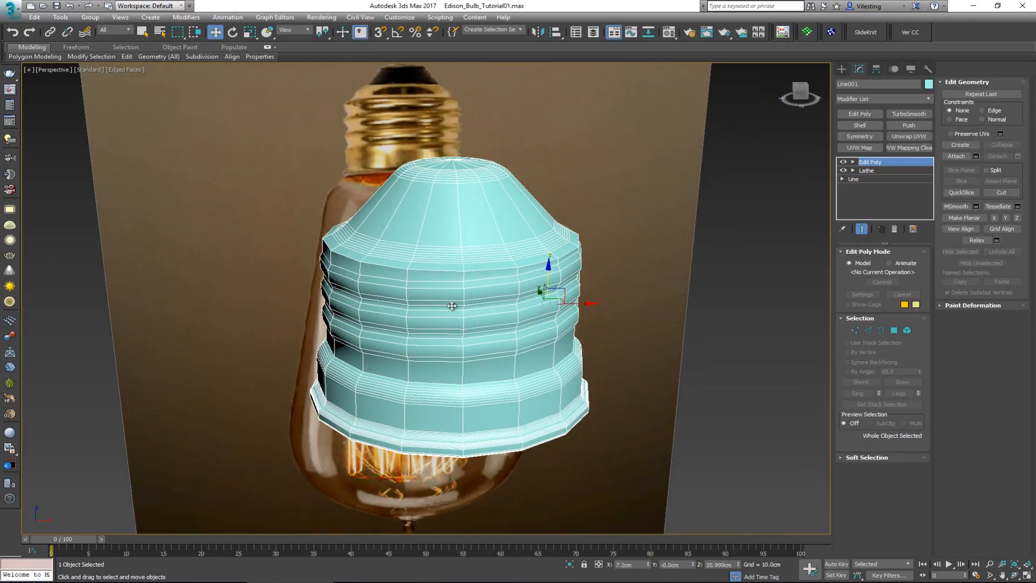
pyautogui.scroll(3, 453, 302)
pyautogui.scroll(-1, 550, 270)
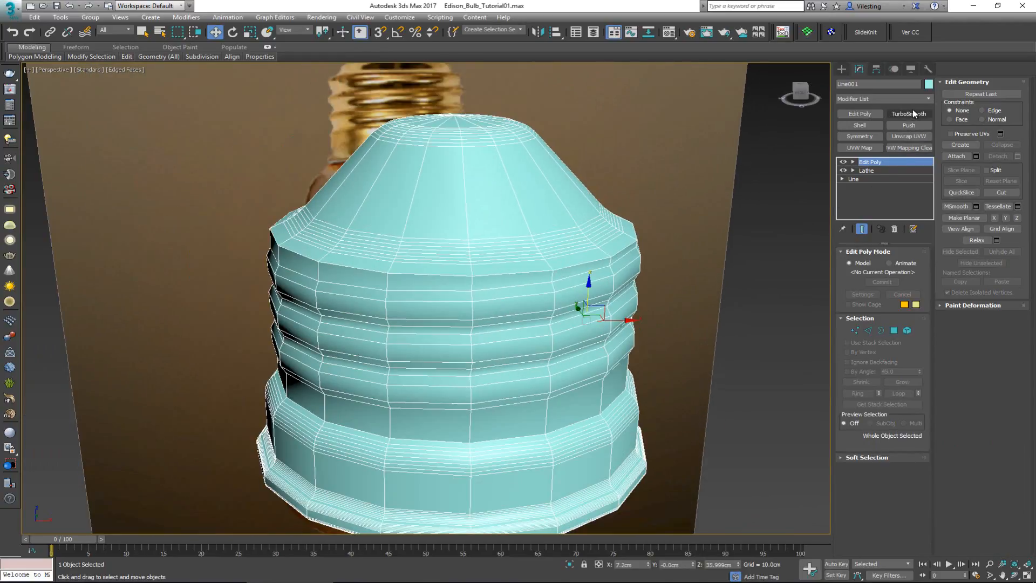
pyautogui.click(912, 112)
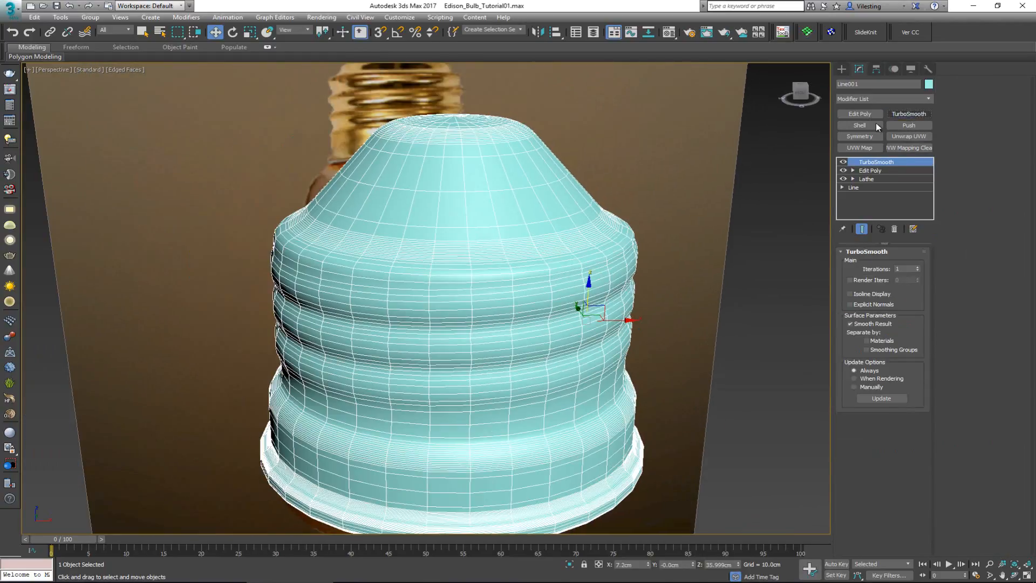
# - Check the smoothed base in the Front view and set TurboSmooth to 2 iterations
pyautogui.click(639, 204)
pyautogui.hotkey('alt', 'w')
pyautogui.hotkey('alt', 'w')
pyautogui.scroll(-2, 562, 199)
pyautogui.click(528, 222)
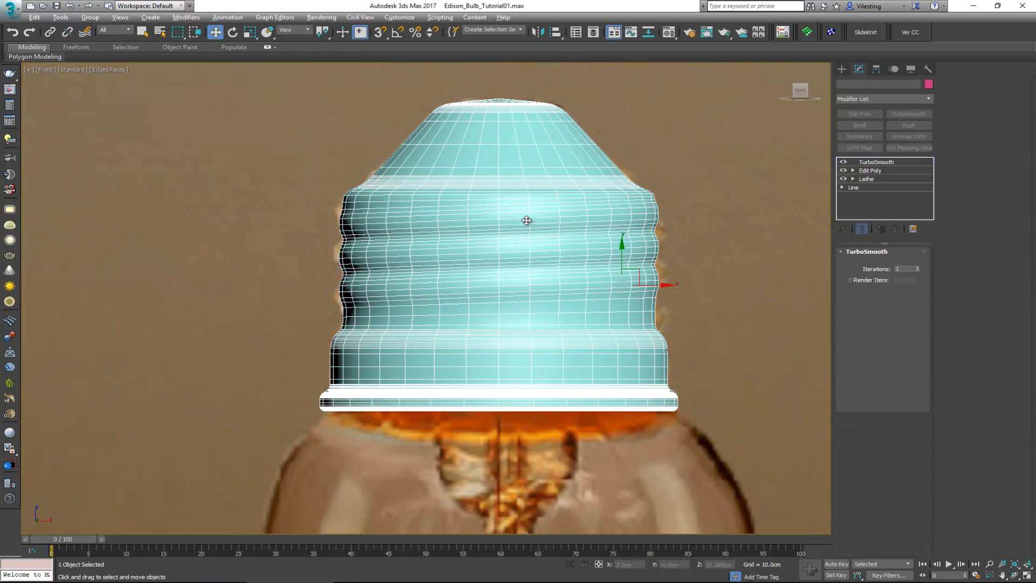
pyautogui.scroll(2, 529, 232)
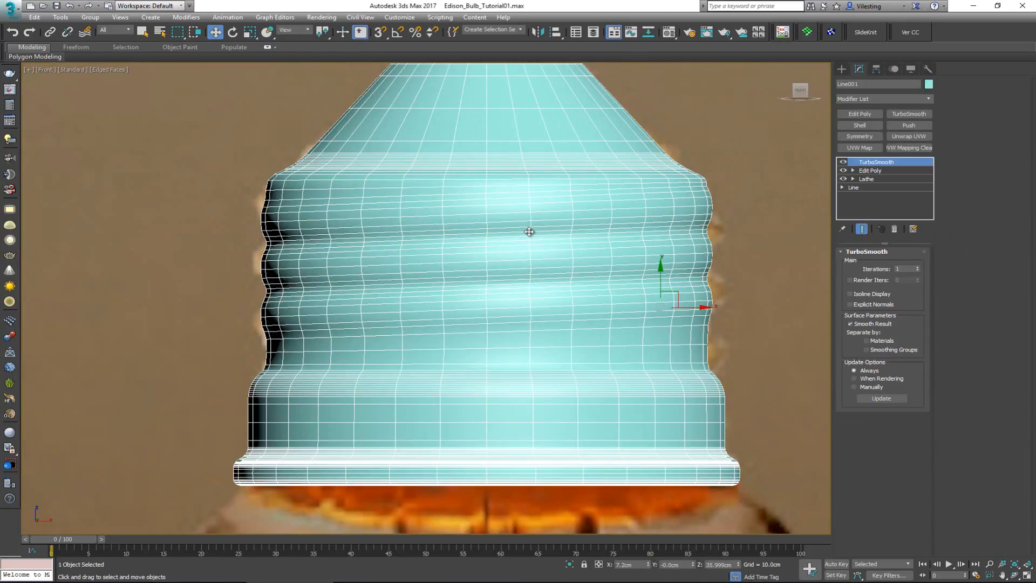
pyautogui.click(918, 267)
# - Hide the edged faces and compare the smoothed base with the reference image, both see-through and opaque
pyautogui.moveTo(539, 151); pyautogui.dragTo(475, 199, button='middle')
pyautogui.hotkey('alt', 'x')
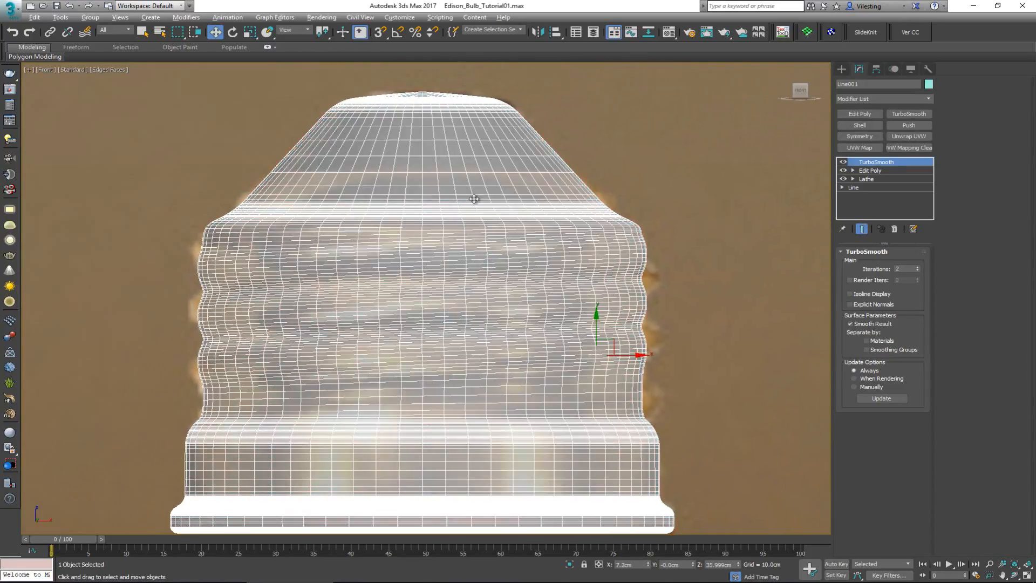
pyautogui.click(633, 143)
pyautogui.press('F4')
pyautogui.scroll(-2, 541, 208)
pyautogui.moveTo(542, 209); pyautogui.dragTo(483, 151, button='middle')
pyautogui.click(475, 167)
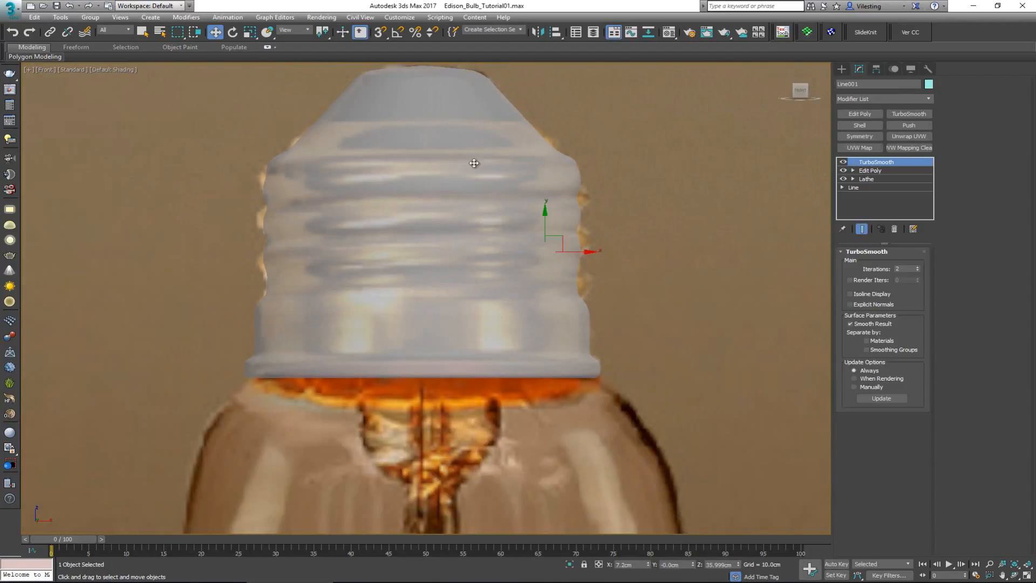
pyautogui.hotkey('alt', 'x')
pyautogui.click(624, 155)
pyautogui.scroll(-4, 469, 172)
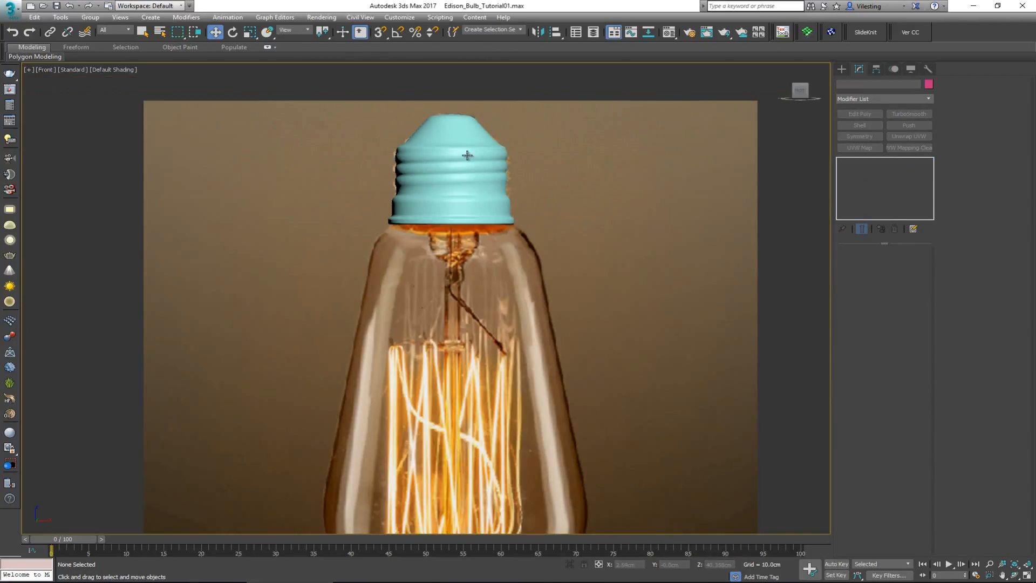
pyautogui.scroll(4, 467, 156)
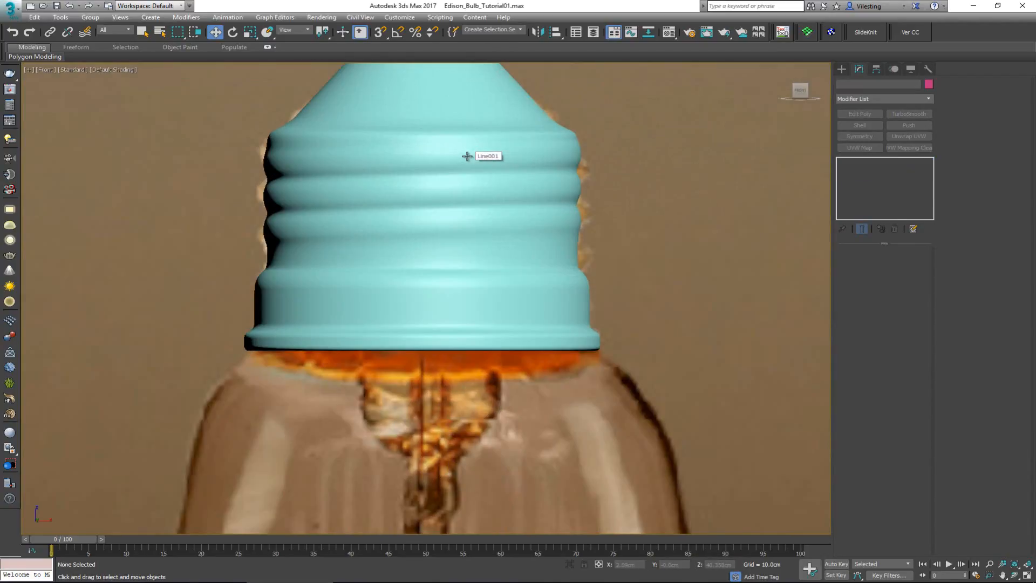
pyautogui.click(454, 200)
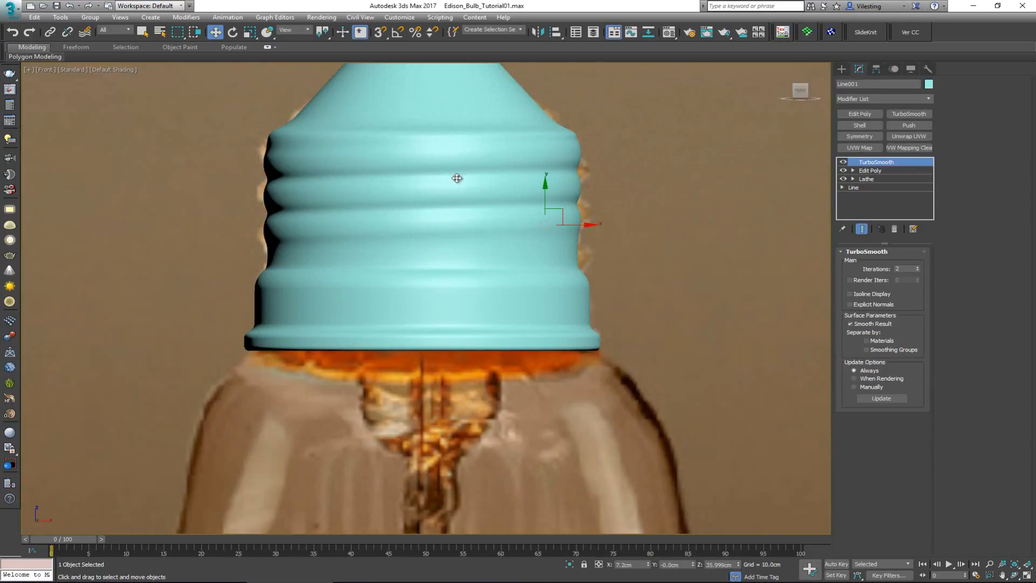
pyautogui.hotkey('alt', 'x')
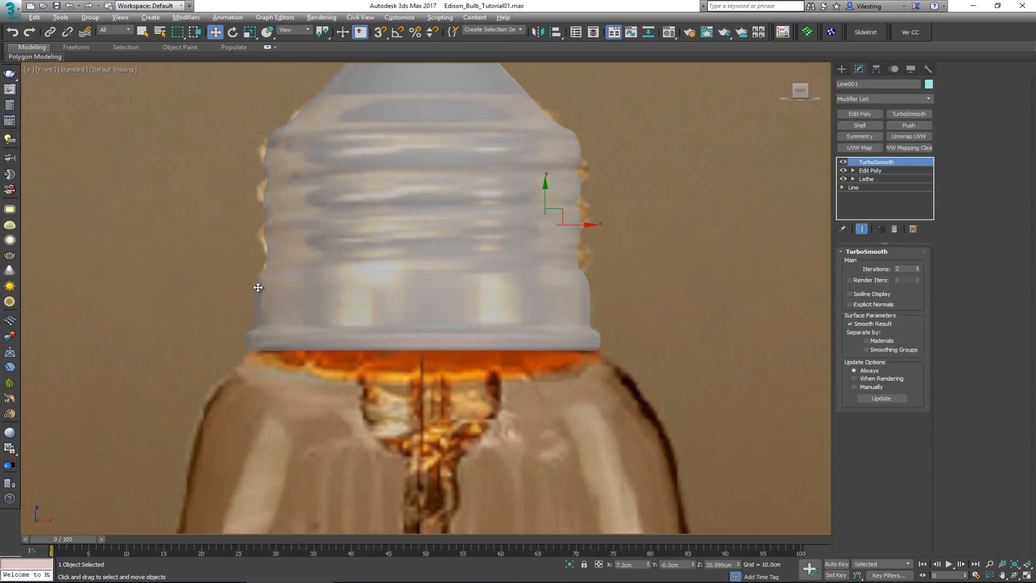
pyautogui.hotkey('alt', 'x')
# - Return to the base's Edit Poly level and display the lower collar opaque with edged faces
pyautogui.click(889, 168)
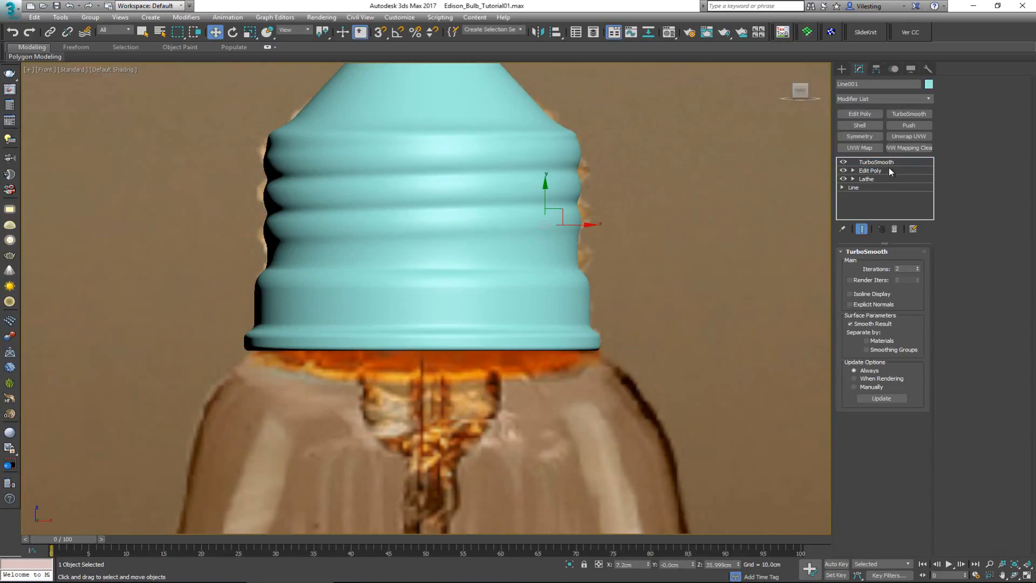
pyautogui.hotkey('alt', 'x')
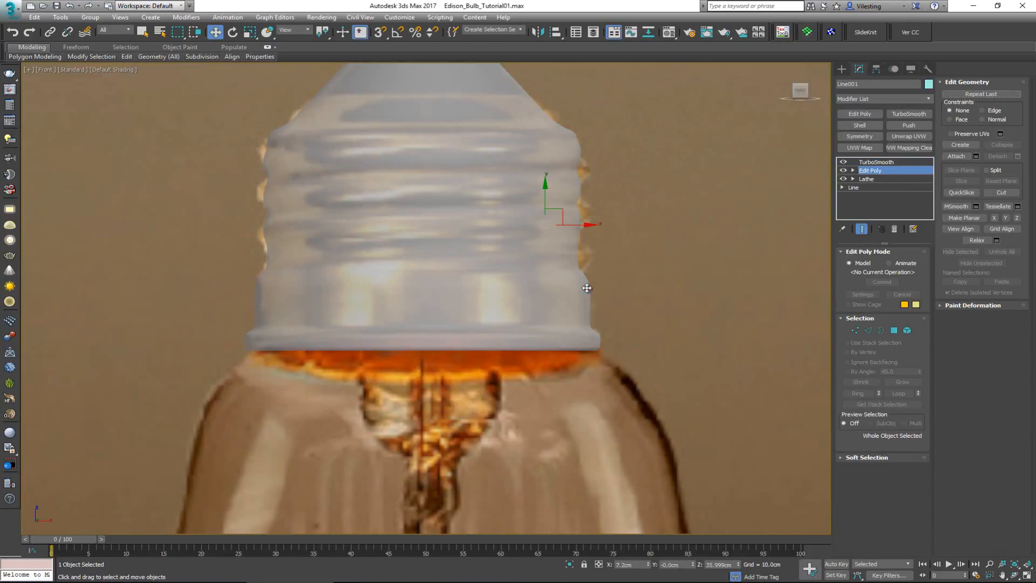
pyautogui.hotkey('alt', 'x')
pyautogui.press('F4')
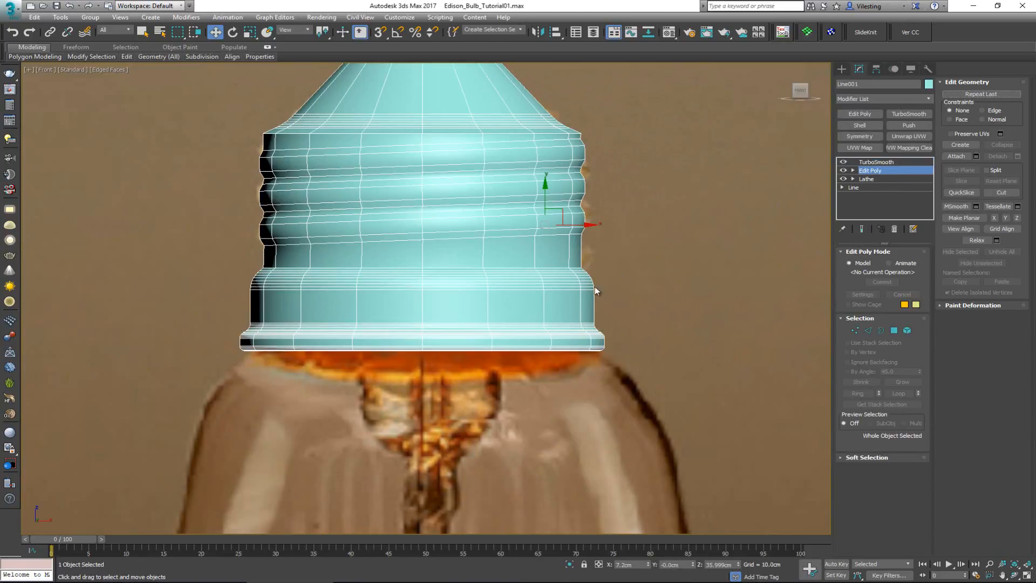
pyautogui.scroll(5, 593, 287)
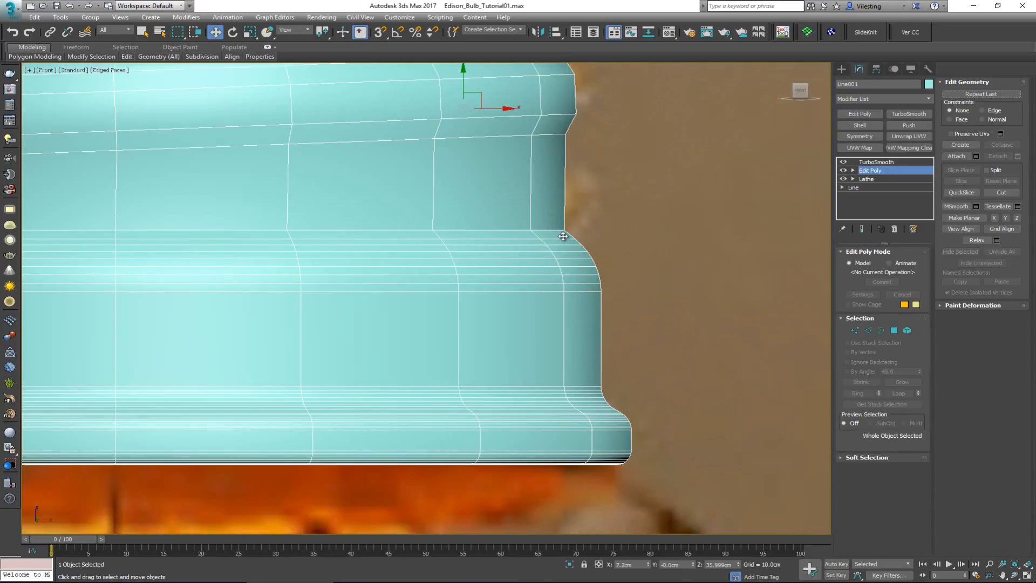
# - Chamfer the edge loop where the threaded section meets the lower collar by 0.04 cm with 2 segments
pyautogui.press('2')
pyautogui.click(546, 231)
pyautogui.doubleClick(546, 230)
pyautogui.press('z')
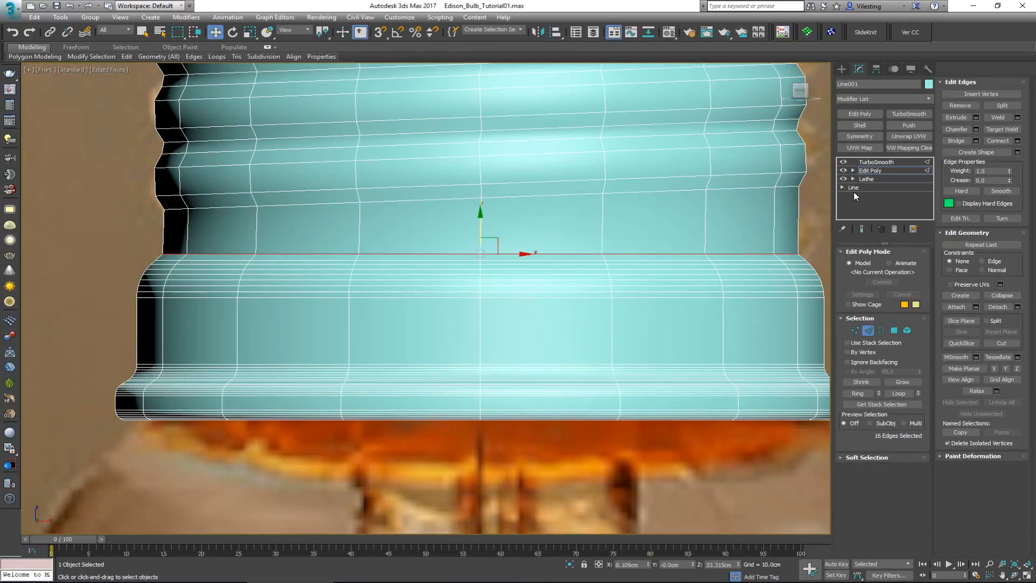
pyautogui.click(976, 129)
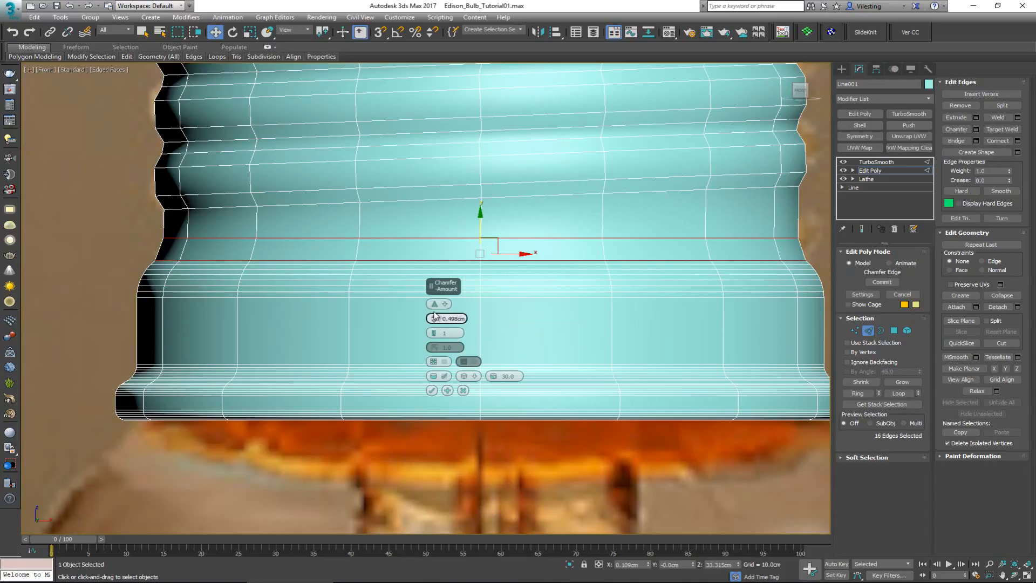
pyautogui.rightClick(435, 318)
pyautogui.moveTo(434, 313); pyautogui.dragTo(436, 317)
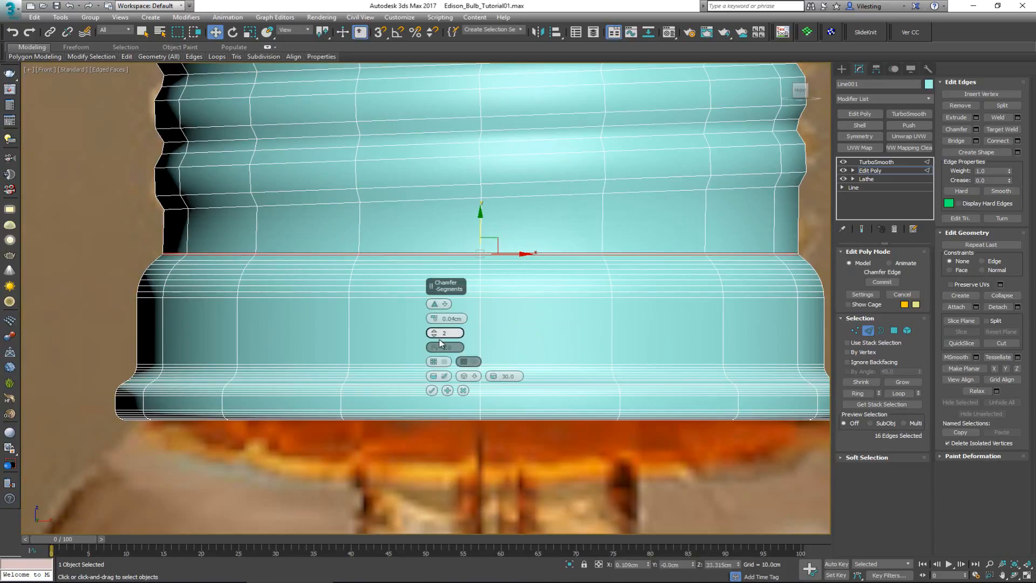
pyautogui.click(432, 390)
pyautogui.click(868, 331)
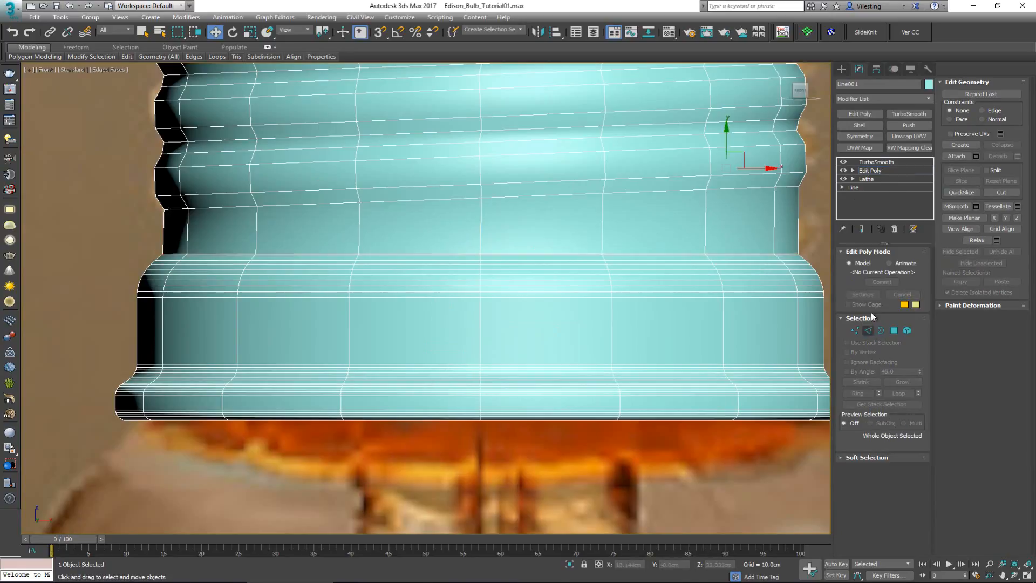
# - Return to the TurboSmooth level without edged faces and examine the sharpened collar against the reference bulb
pyautogui.click(878, 162)
pyautogui.scroll(-5, 430, 231)
pyautogui.press('F4')
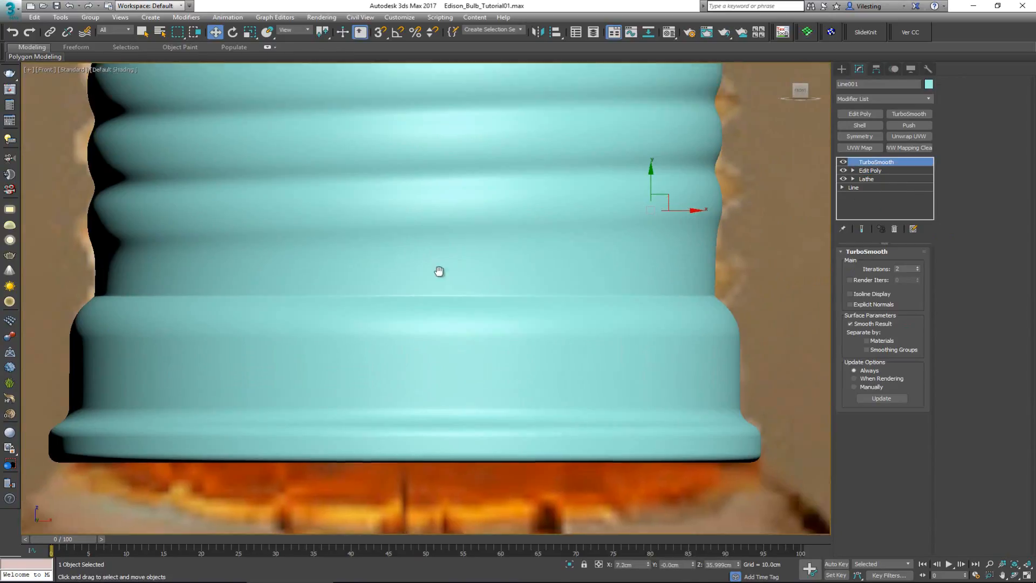
pyautogui.click(669, 300)
pyautogui.moveTo(471, 231); pyautogui.dragTo(475, 211, button='middle')
pyautogui.scroll(-3, 475, 210)
pyautogui.click(477, 202)
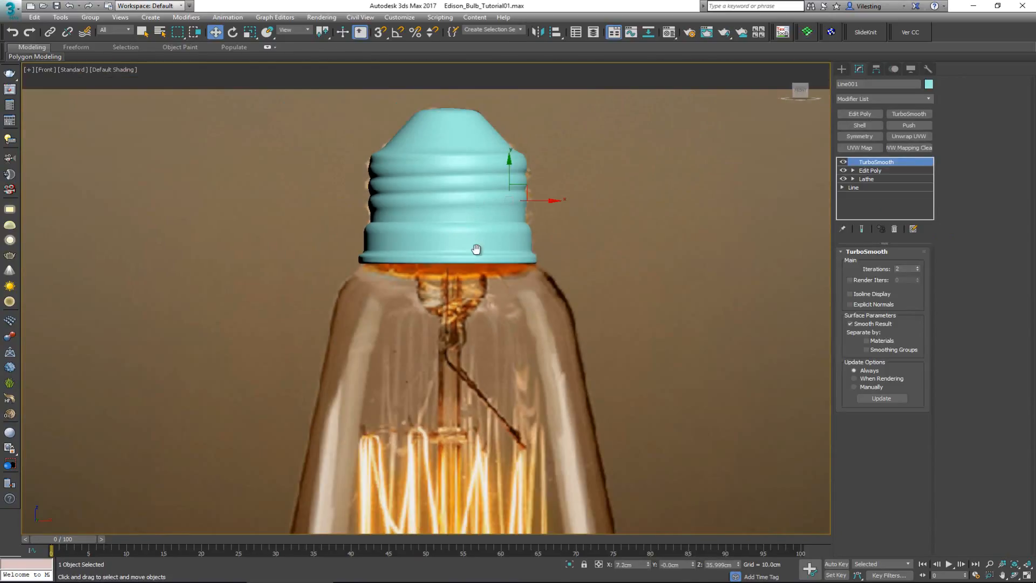
pyautogui.moveTo(477, 250); pyautogui.dragTo(469, 199, button='middle')
pyautogui.moveTo(444, 154); pyautogui.dragTo(436, 173, button='middle')
pyautogui.scroll(-2, 436, 173)
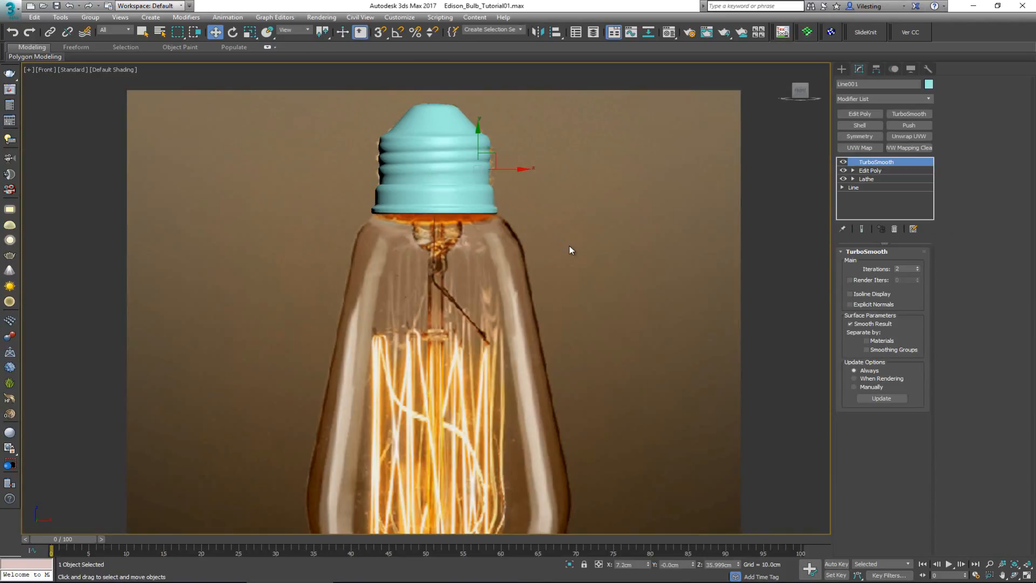
pyautogui.click(570, 272)
pyautogui.click(476, 176)
# - Show the base's open underside in the Perspective view, turn off TurboSmooth, and return to the Edit Poly level
pyautogui.hotkey('alt', 'w')
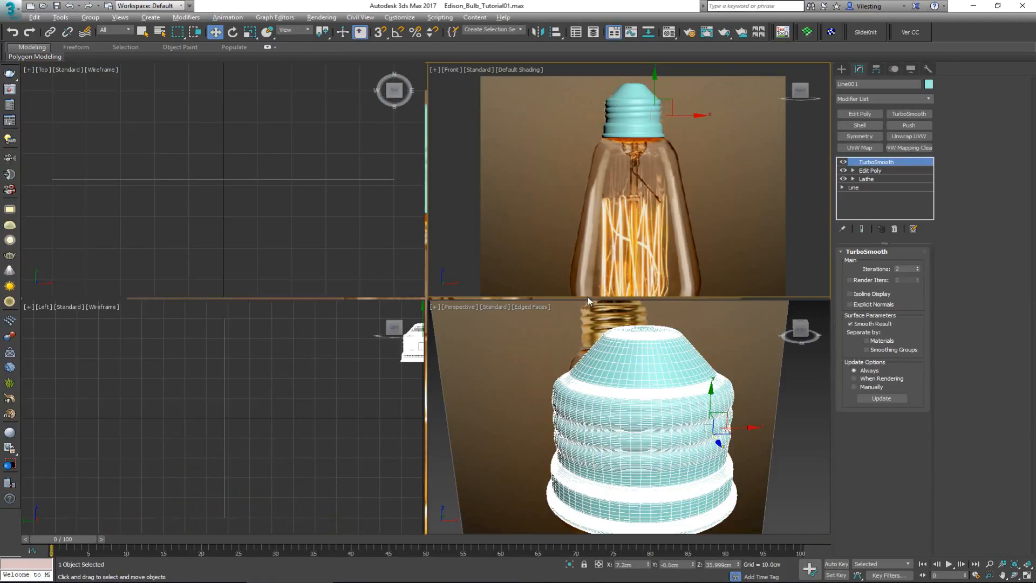
pyautogui.click(678, 370)
pyautogui.hotkey('alt', 'w')
pyautogui.keyDown('alt'); pyautogui.moveTo(565, 370); pyautogui.dragTo(580, 312, button='middle'); pyautogui.keyUp('alt')
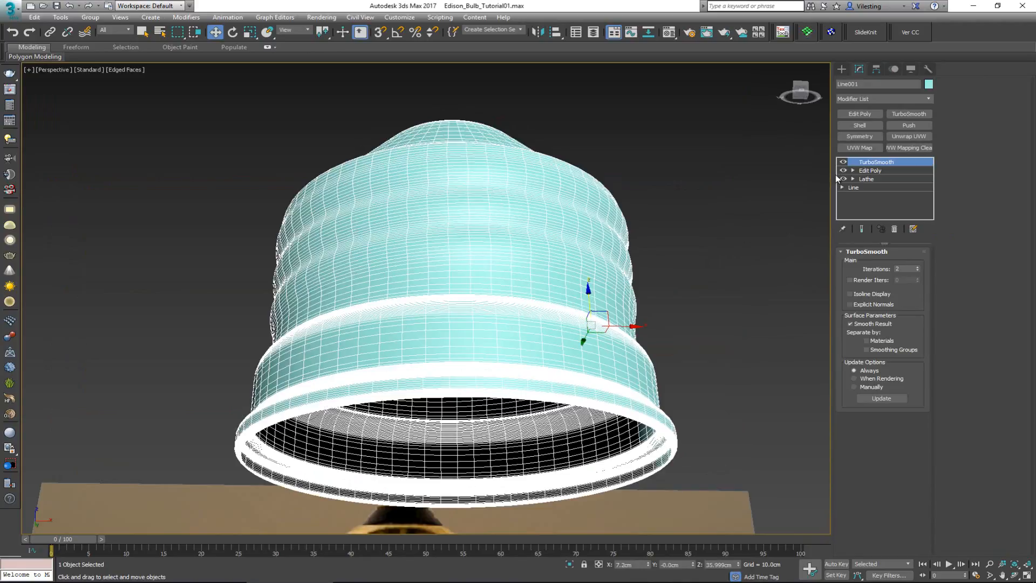
pyautogui.click(843, 162)
pyautogui.click(870, 170)
pyautogui.keyDown('alt'); pyautogui.moveTo(687, 291); pyautogui.dragTo(584, 310, button='middle'); pyautogui.keyUp('alt')
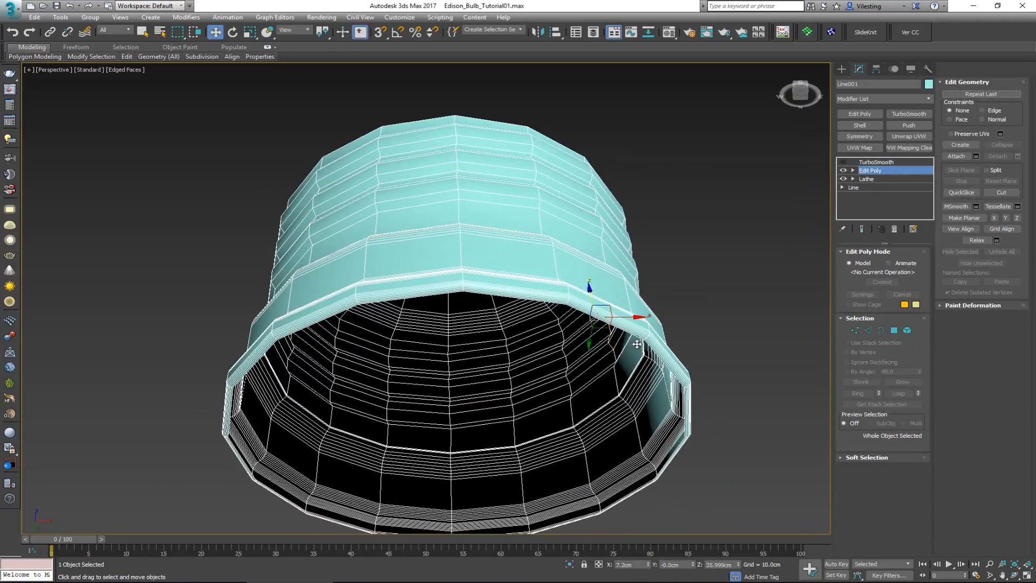
# - Select the open border at the base's bottom and extend it inward with a scaled copy to form a rim
pyautogui.press('3')
pyautogui.click(637, 338)
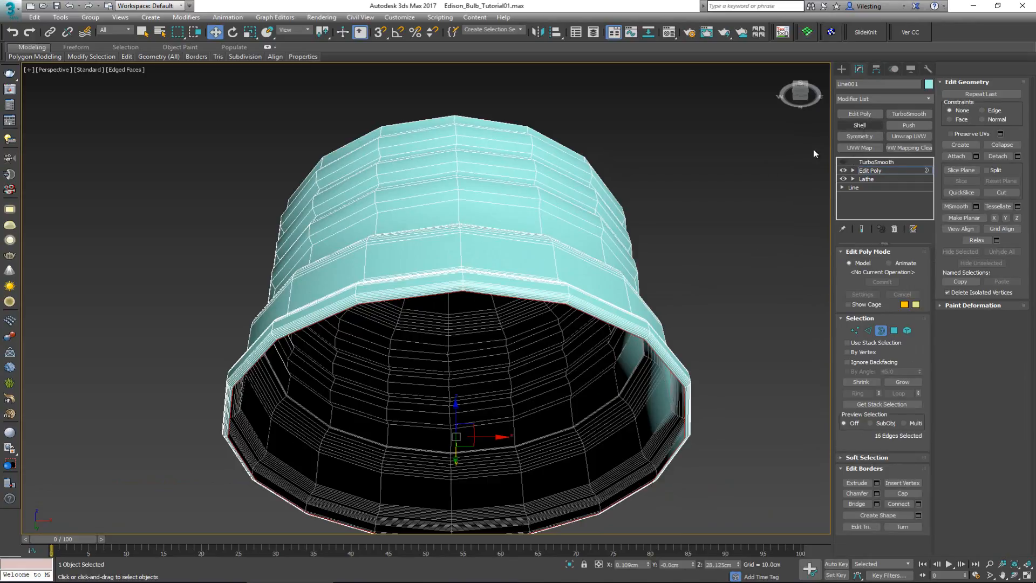
pyautogui.press('r')
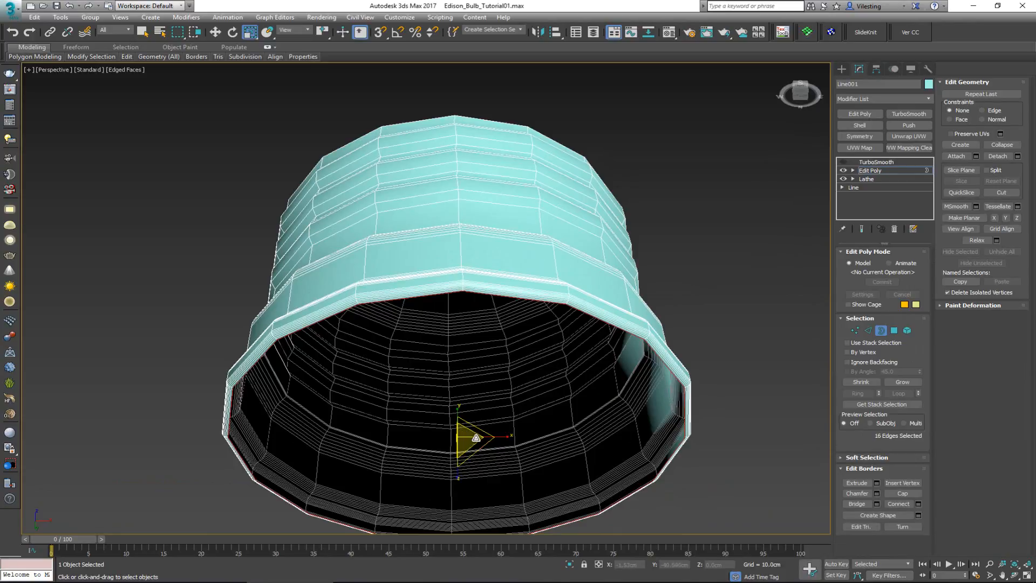
pyautogui.keyDown('shift'); pyautogui.moveTo(465, 438); pyautogui.dragTo(463, 435); pyautogui.keyUp('shift')
pyautogui.press('w')
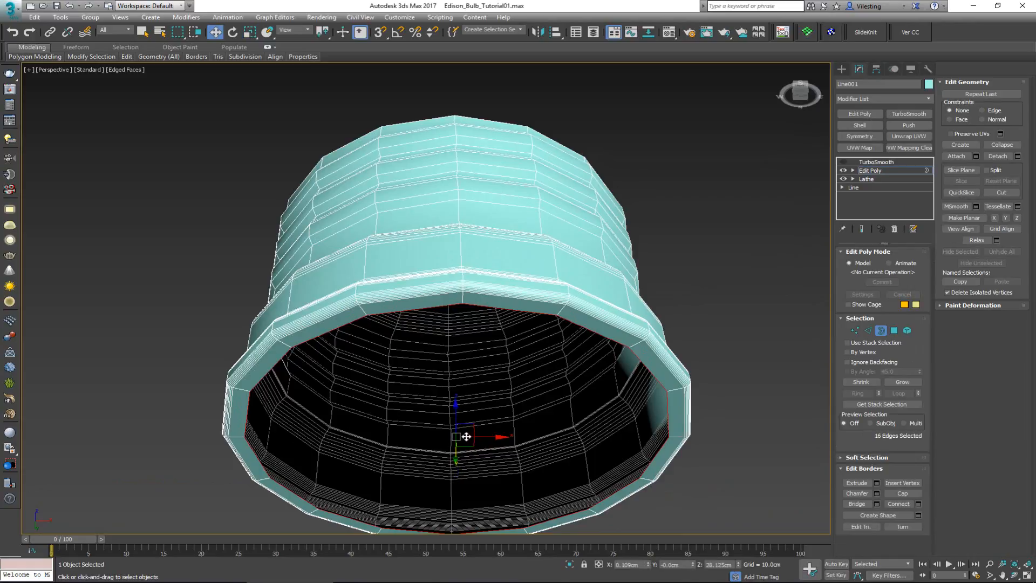
# - Extend the inner border about 4.9 cm up inside the base, scale it to about 86%, and turn TurboSmooth back on
pyautogui.keyDown('alt'); pyautogui.moveTo(471, 425); pyautogui.dragTo(444, 423, button='middle'); pyautogui.keyUp('alt')
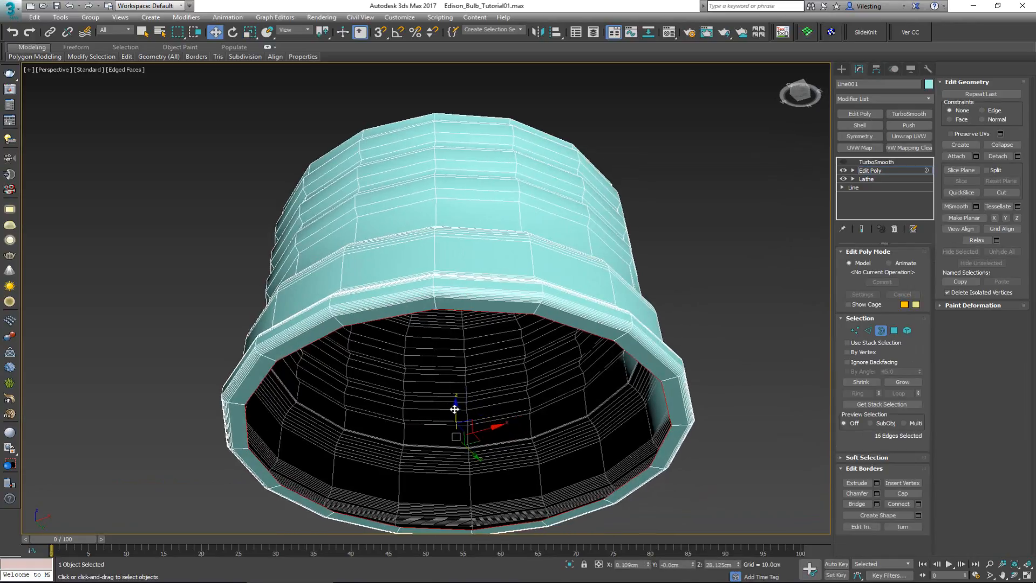
pyautogui.keyDown('shift'); pyautogui.moveTo(455, 409); pyautogui.dragTo(456, 345); pyautogui.keyUp('shift')
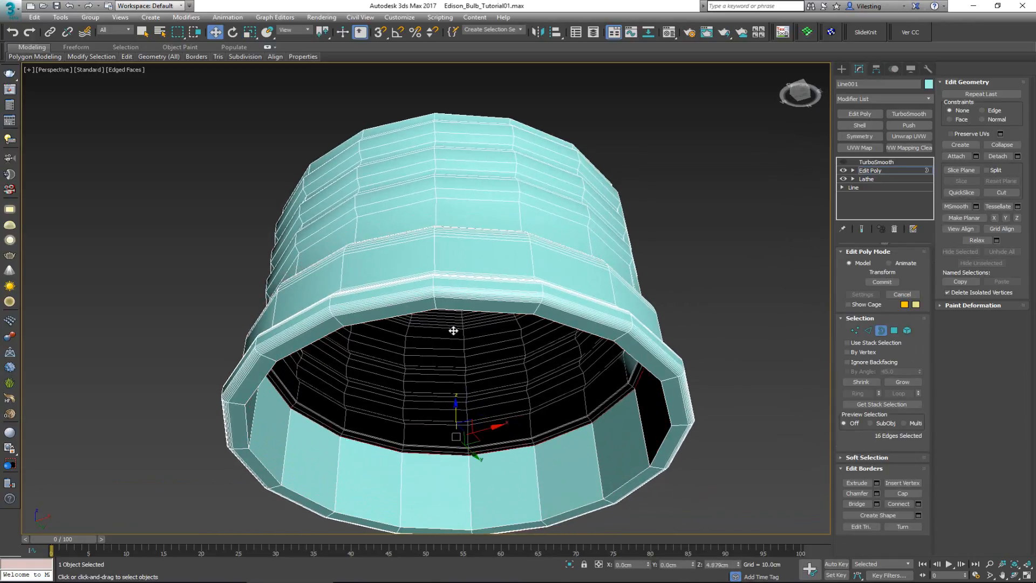
pyautogui.press('r')
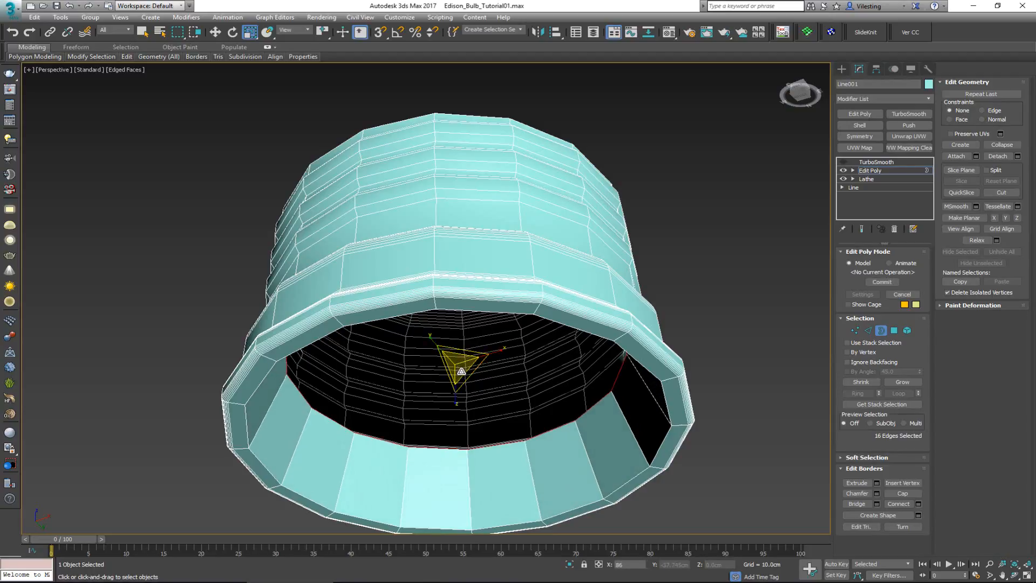
pyautogui.keyDown('alt'); pyautogui.moveTo(456, 365); pyautogui.dragTo(485, 353, button='middle'); pyautogui.keyUp('alt')
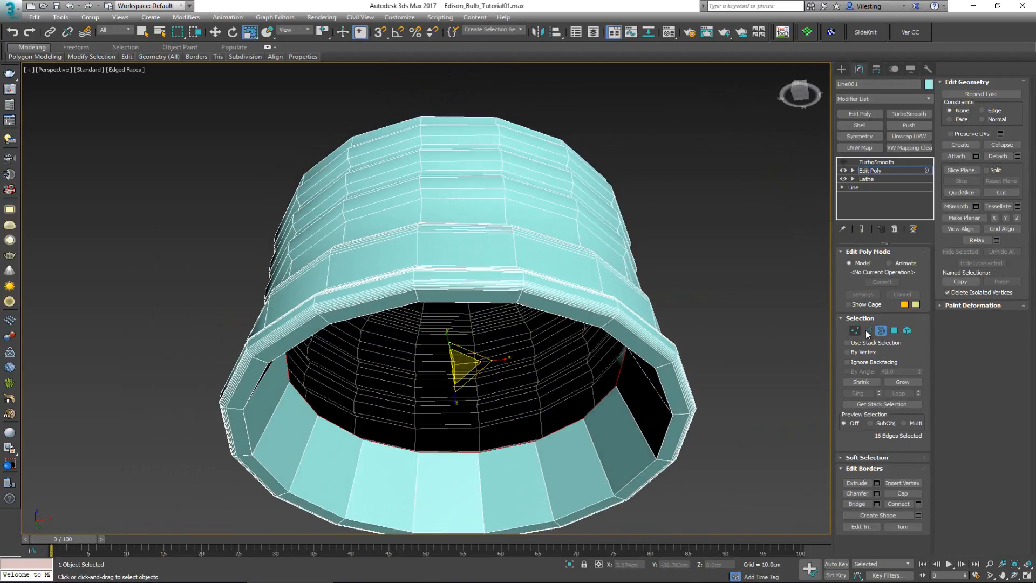
pyautogui.click(881, 331)
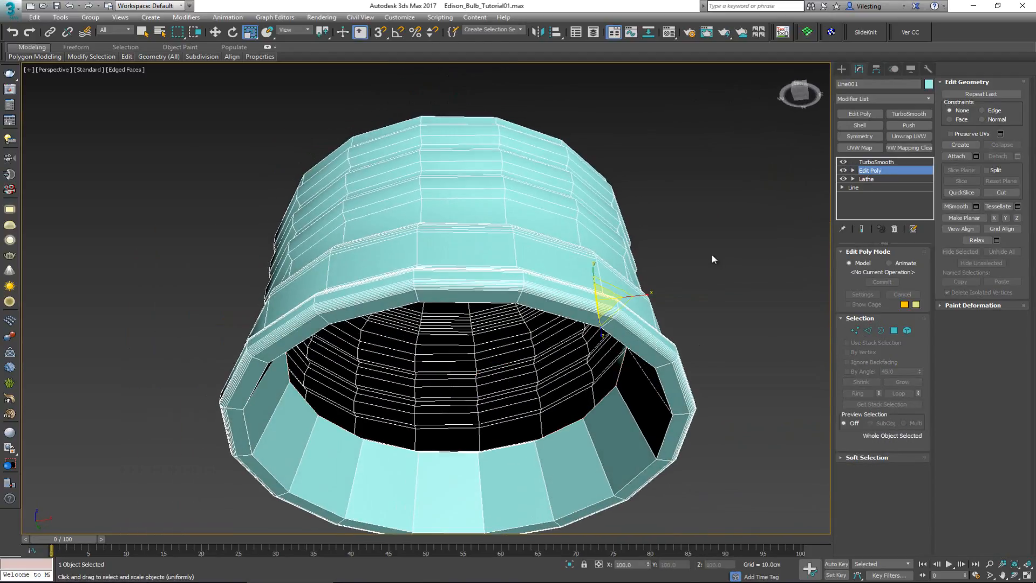
# - Examine the unselected base without edged faces in Perspective, and bring the whole glass bulb into the Front view
pyautogui.click(711, 255)
pyautogui.press('F4')
pyautogui.scroll(-5, 532, 290)
pyautogui.moveTo(531, 290)
pyautogui.keyDown('alt'); pyautogui.mouseDown(button='middle')
pyautogui.moveTo(525, 323)
pyautogui.moveTo(534, 297)
pyautogui.moveTo(533, 310)
pyautogui.moveTo(518, 204)
pyautogui.moveTo(523, 277)
pyautogui.moveTo(528, 260)
pyautogui.mouseUp(button='middle'); pyautogui.keyUp('alt')
pyautogui.scroll(-3, 514, 212)
pyautogui.hotkey('alt', 'w')
pyautogui.moveTo(659, 191); pyautogui.dragTo(656, 141, button='middle')
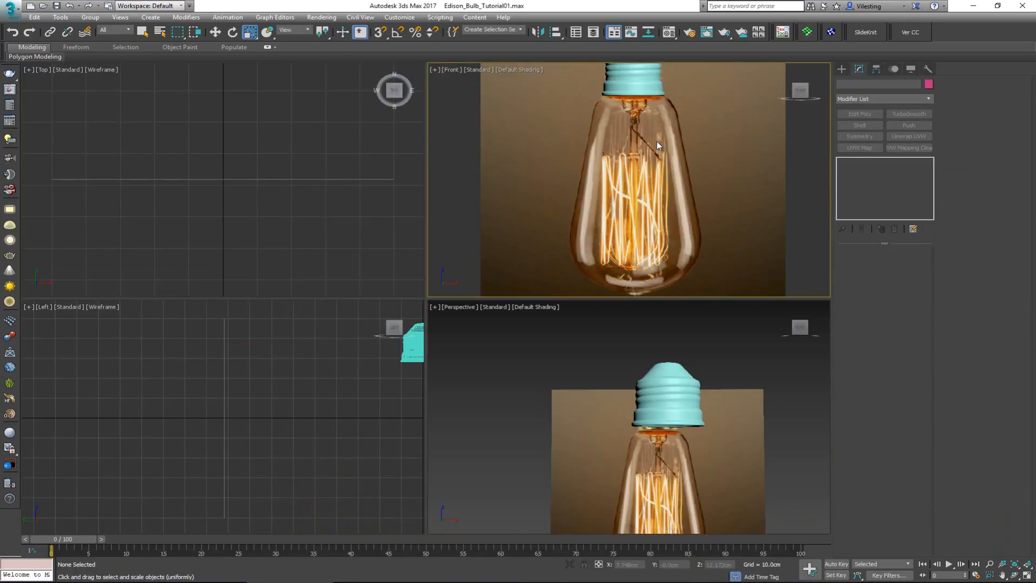
# - In the enlarged Front view, start a line at the base's lower edge and trace the right-hand profile of the filament stem's wide top and neck
pyautogui.hotkey('alt', 'w')
pyautogui.moveTo(475, 205); pyautogui.dragTo(474, 249, button='middle')
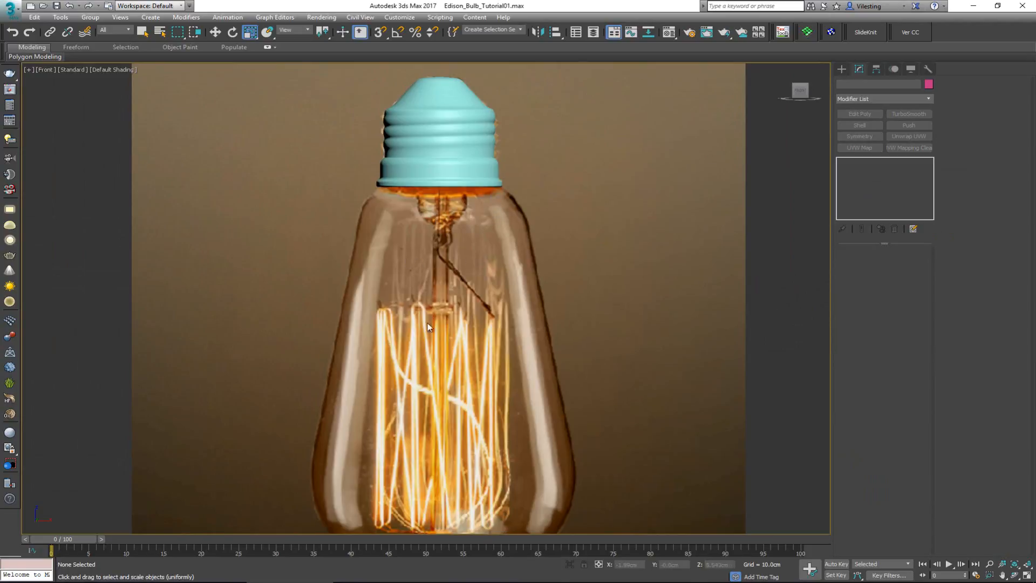
pyautogui.moveTo(438, 447); pyautogui.dragTo(440, 372, button='middle')
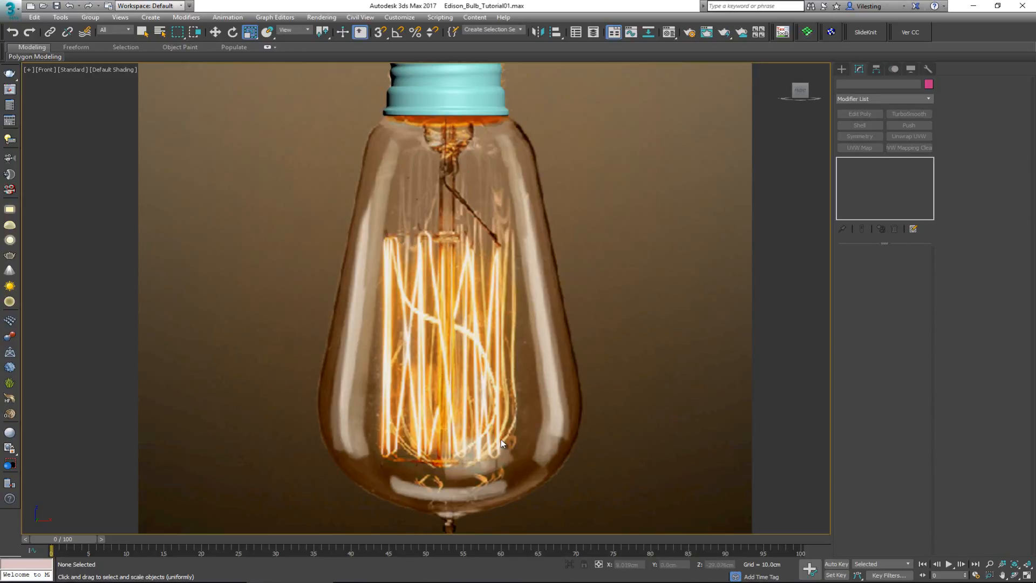
pyautogui.scroll(3, 452, 196)
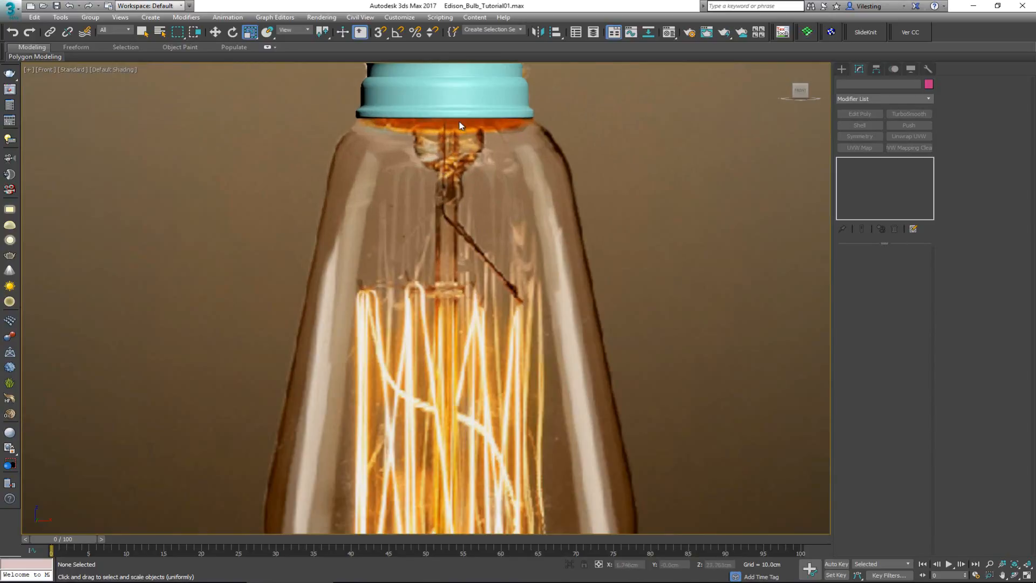
pyautogui.moveTo(460, 125); pyautogui.dragTo(446, 153, button='middle')
pyautogui.rightClick(446, 153)
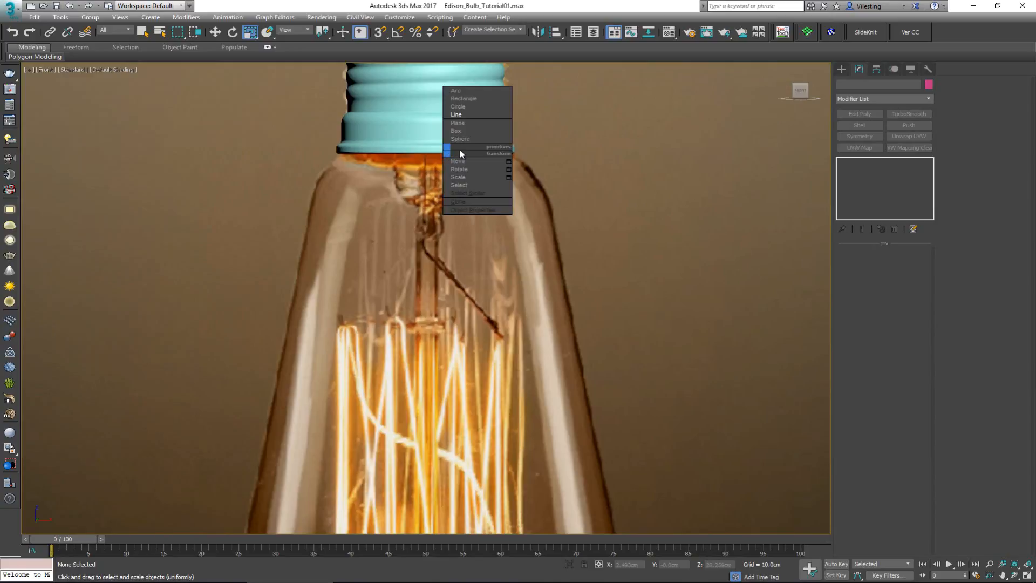
pyautogui.click(478, 115)
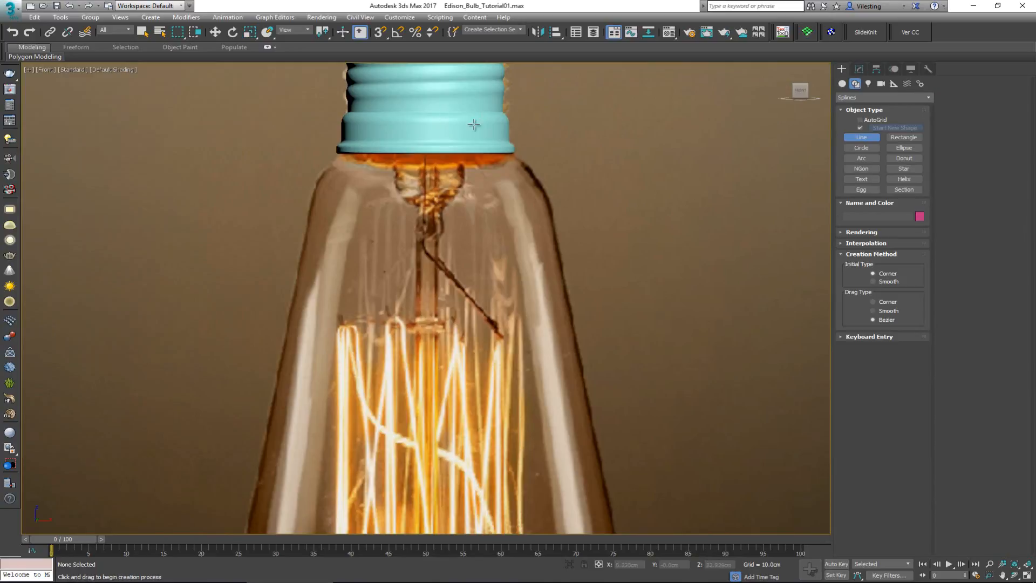
pyautogui.click(461, 154)
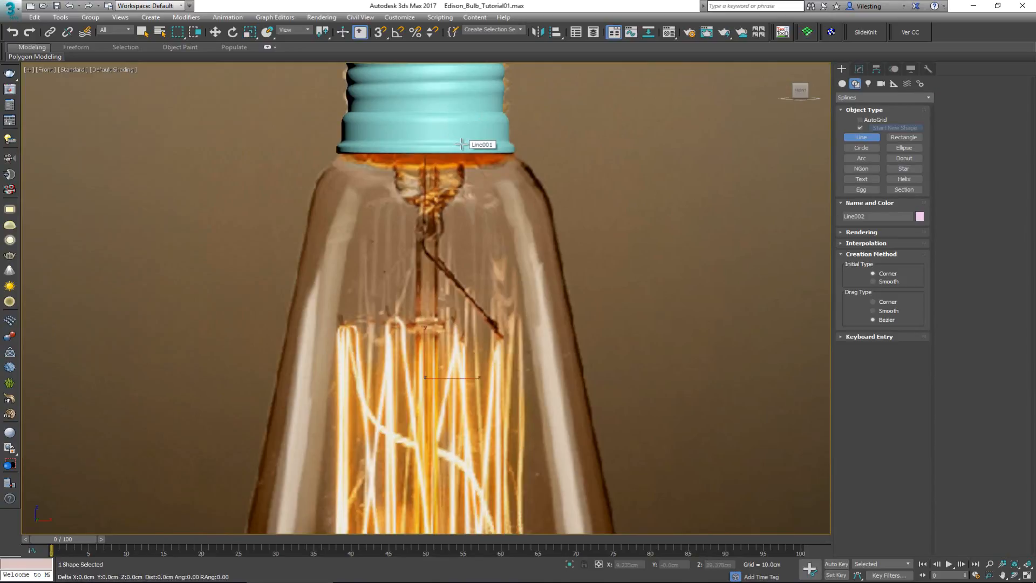
pyautogui.click(461, 191)
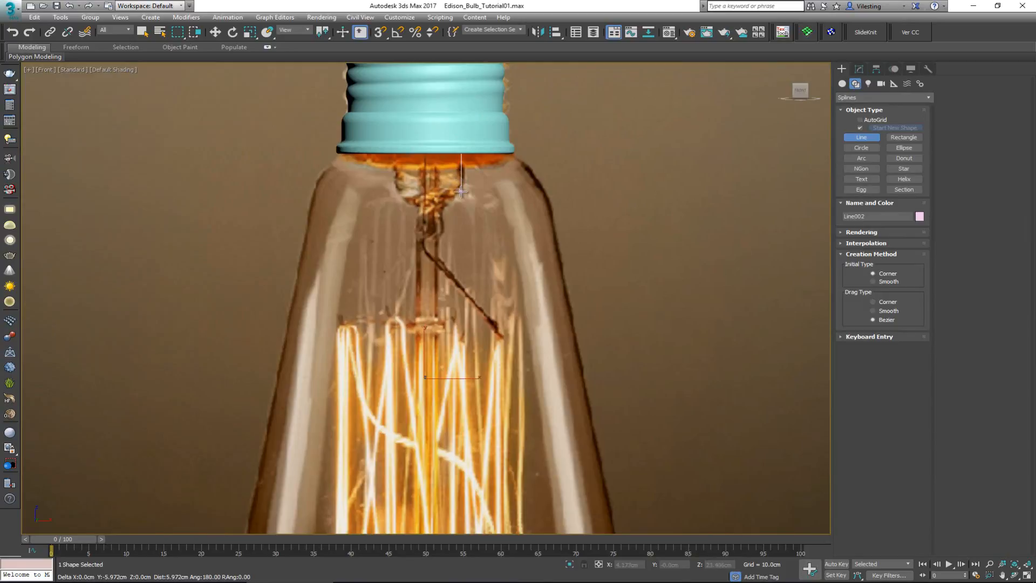
pyautogui.click(441, 211)
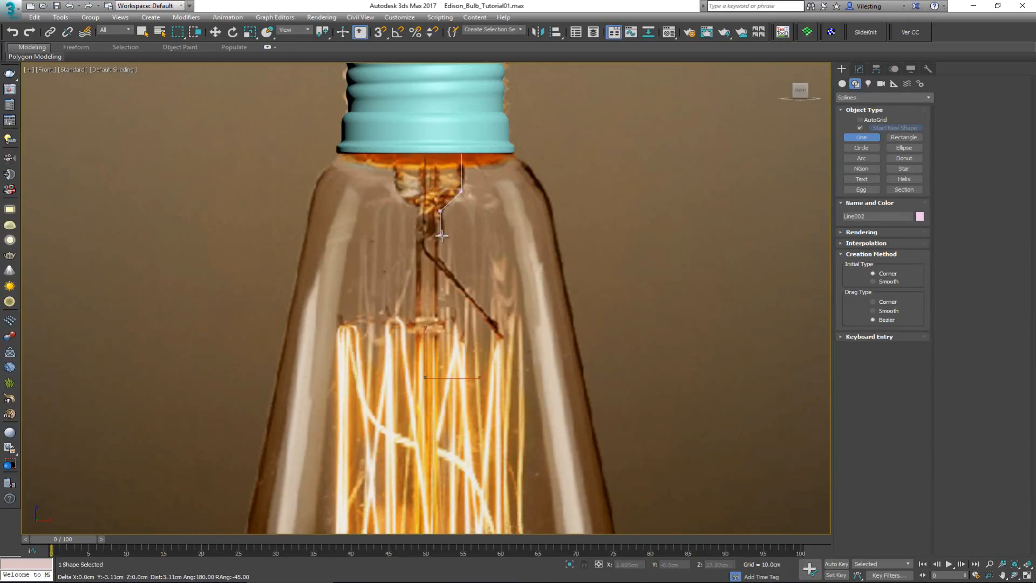
pyautogui.click(440, 237)
pyautogui.click(438, 247)
# - Continue the line straight down the stem and trace the outward-stepping collar at the top of the filaments
pyautogui.moveTo(458, 285); pyautogui.dragTo(462, 41, button='middle')
pyautogui.moveTo(438, 146); pyautogui.dragTo(438, 291, button='middle')
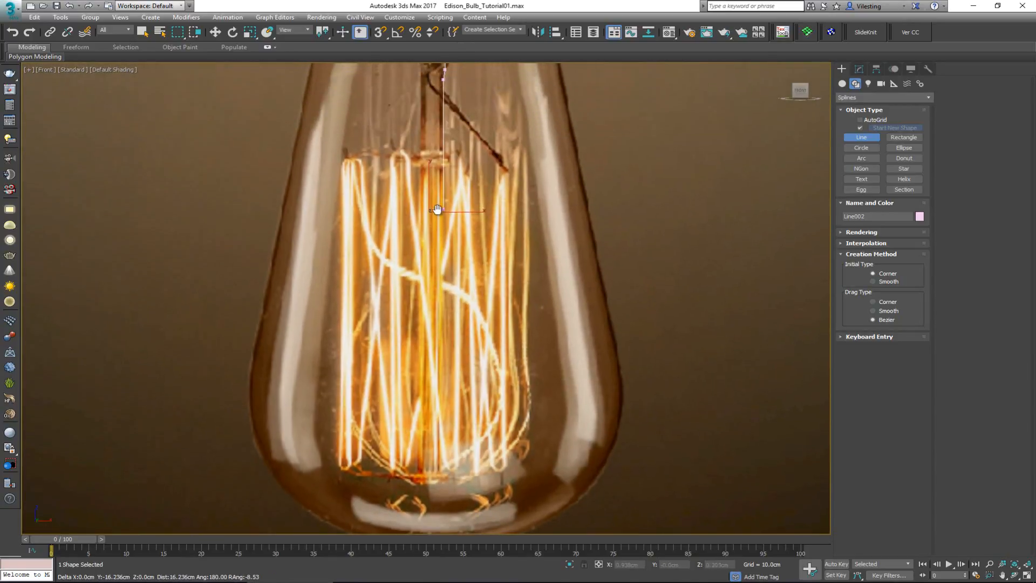
pyautogui.moveTo(435, 223); pyautogui.dragTo(432, 249, button='middle')
pyautogui.scroll(4, 431, 266)
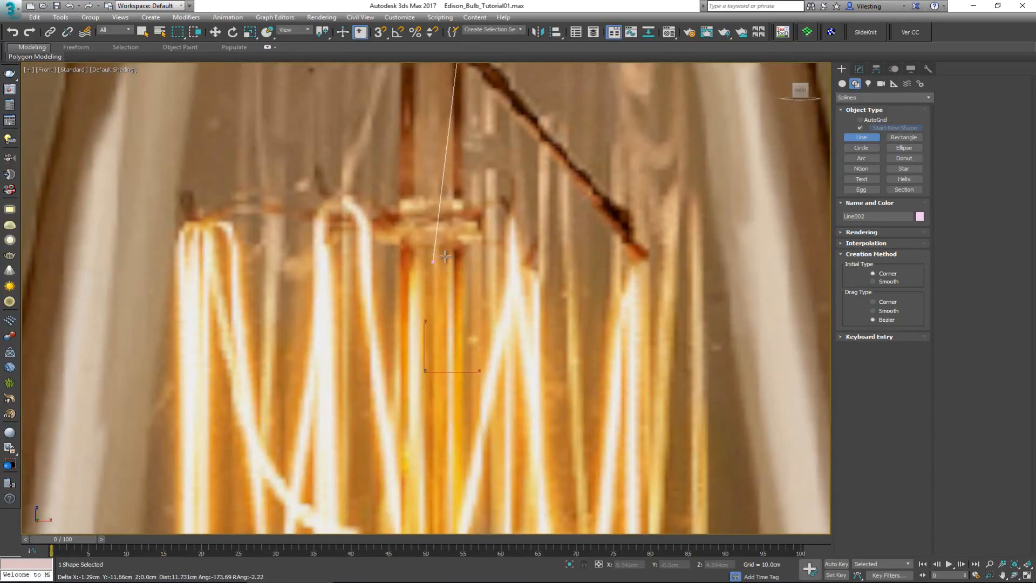
pyautogui.click(463, 200)
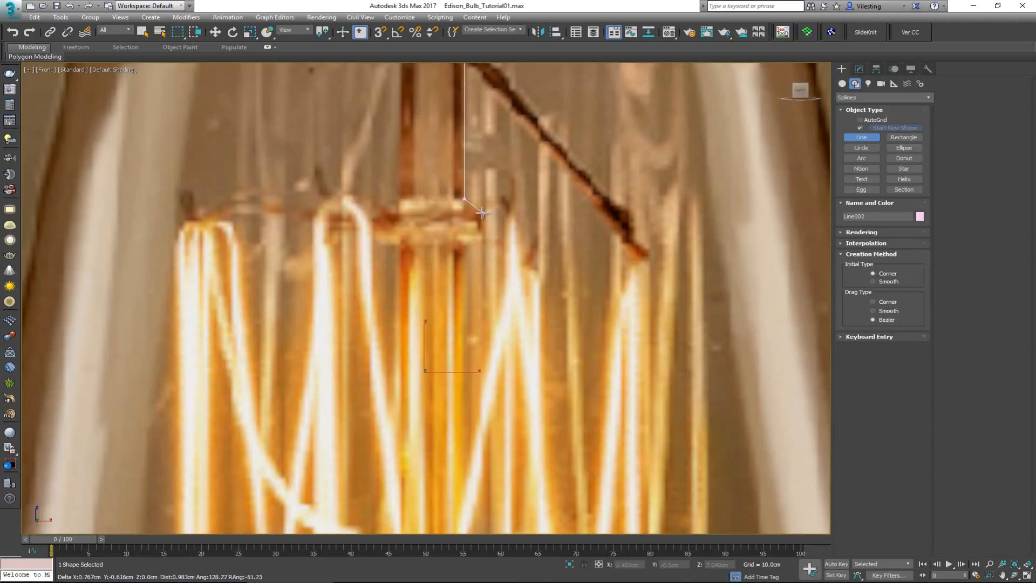
pyautogui.click(481, 211)
pyautogui.click(458, 243)
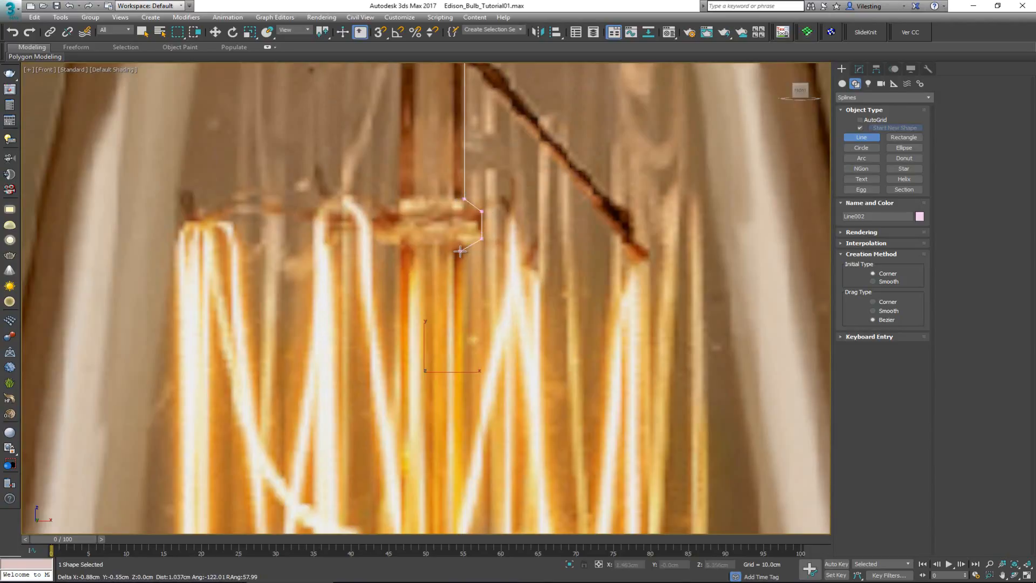
# - Extend the line down to the bottom of the filaments, trace the small foot flange there, and finish the spline
pyautogui.scroll(-4, 471, 217)
pyautogui.scroll(4, 482, 390)
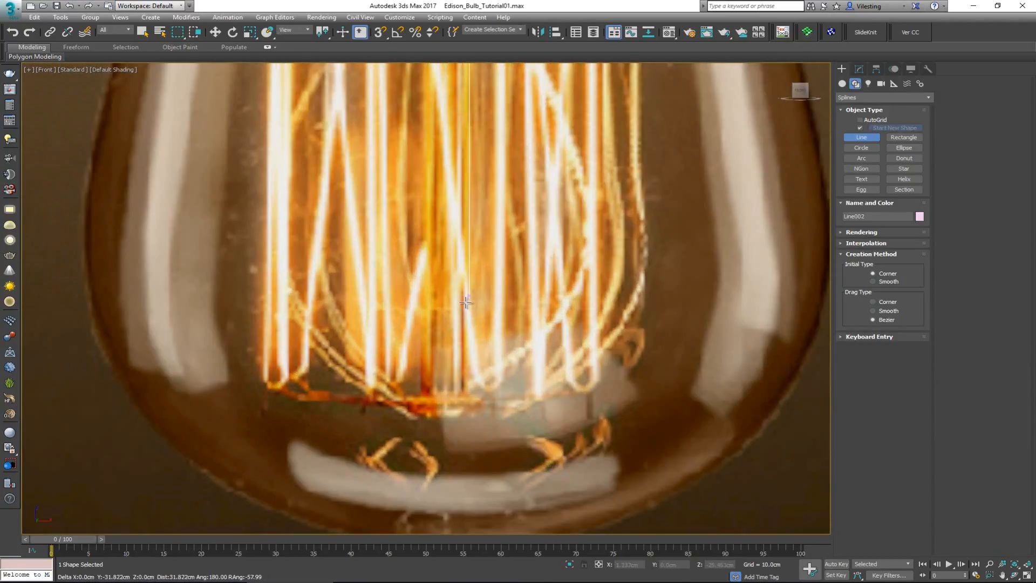
pyautogui.click(482, 400)
pyautogui.click(483, 414)
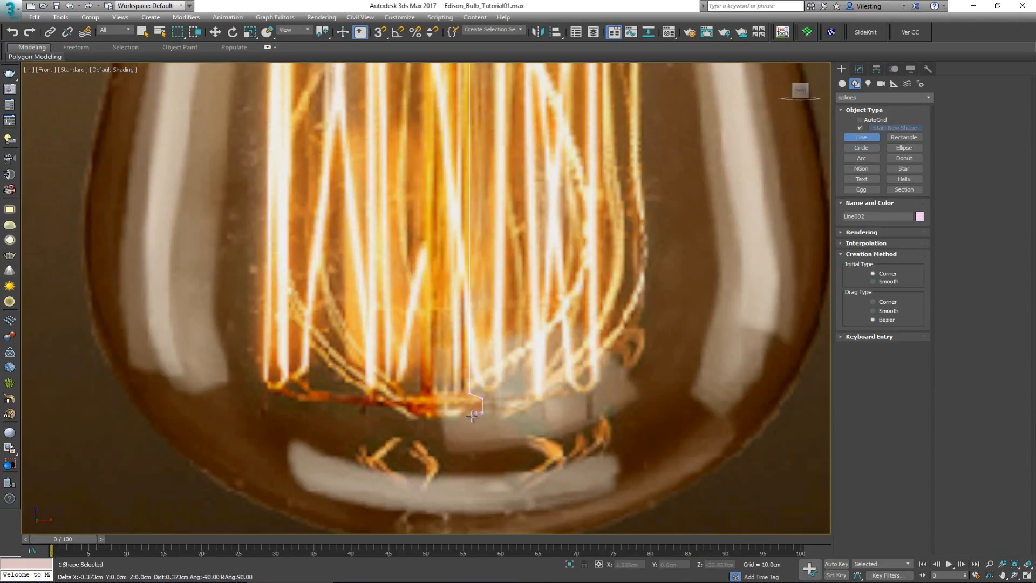
pyautogui.click(463, 416)
pyautogui.rightClick(448, 417)
# - Apply a Lathe modifier to the stem profile and align its axis to Min
pyautogui.scroll(-5, 459, 324)
pyautogui.scroll(3, 463, 266)
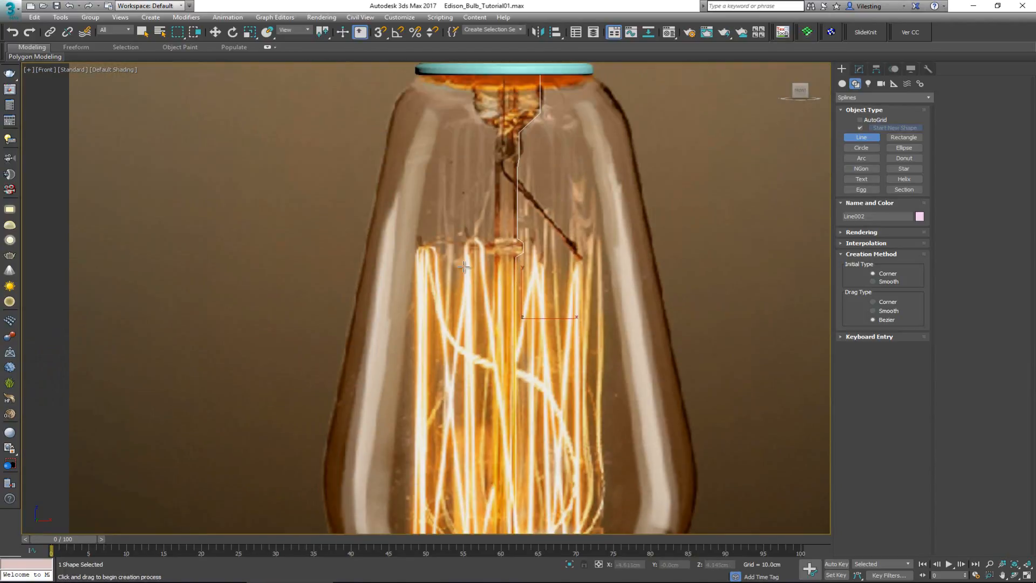
pyautogui.scroll(4, 463, 266)
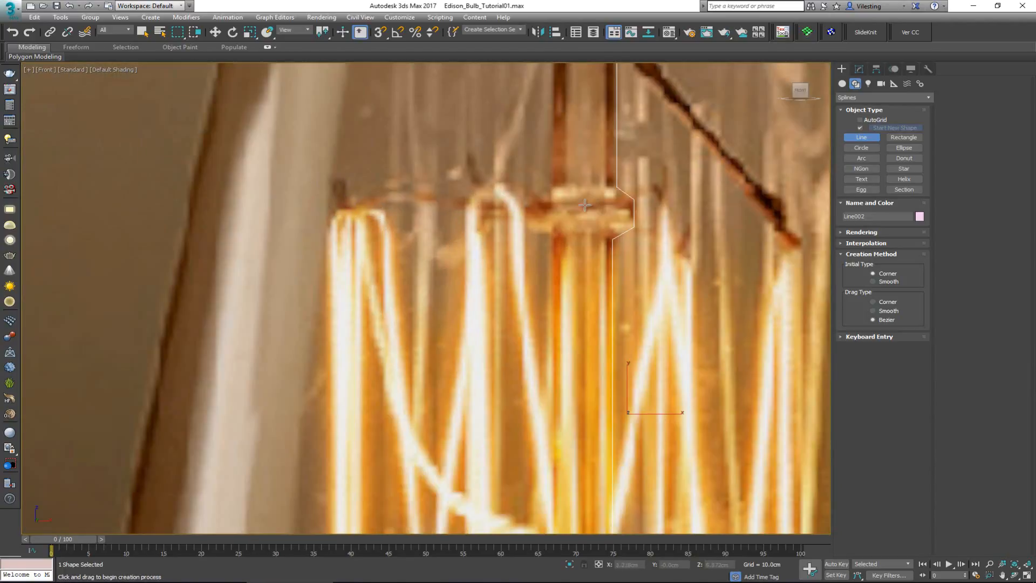
pyautogui.scroll(-3, 495, 286)
pyautogui.moveTo(583, 205); pyautogui.dragTo(462, 236, button='middle')
pyautogui.scroll(-2, 462, 235)
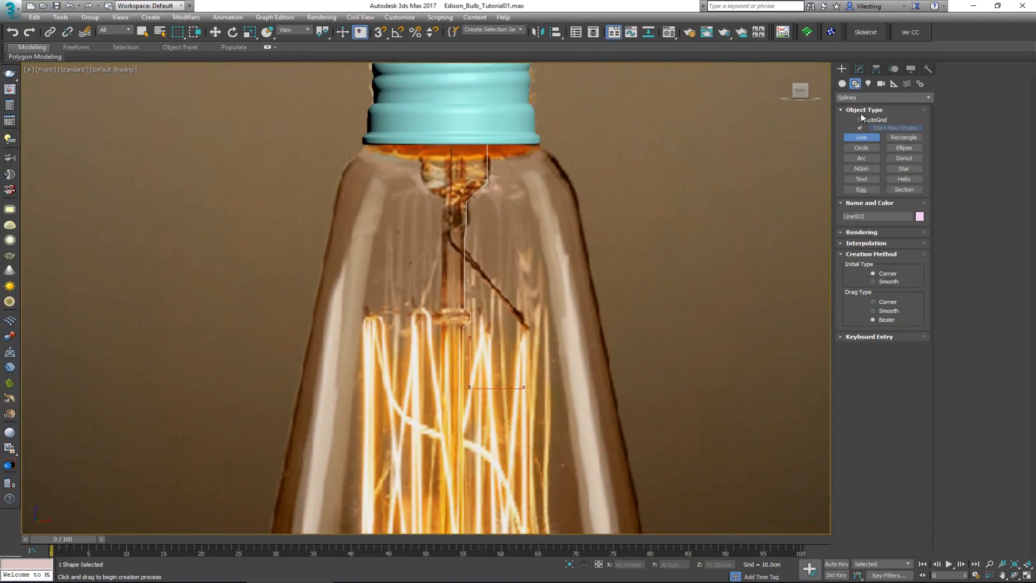
pyautogui.click(862, 69)
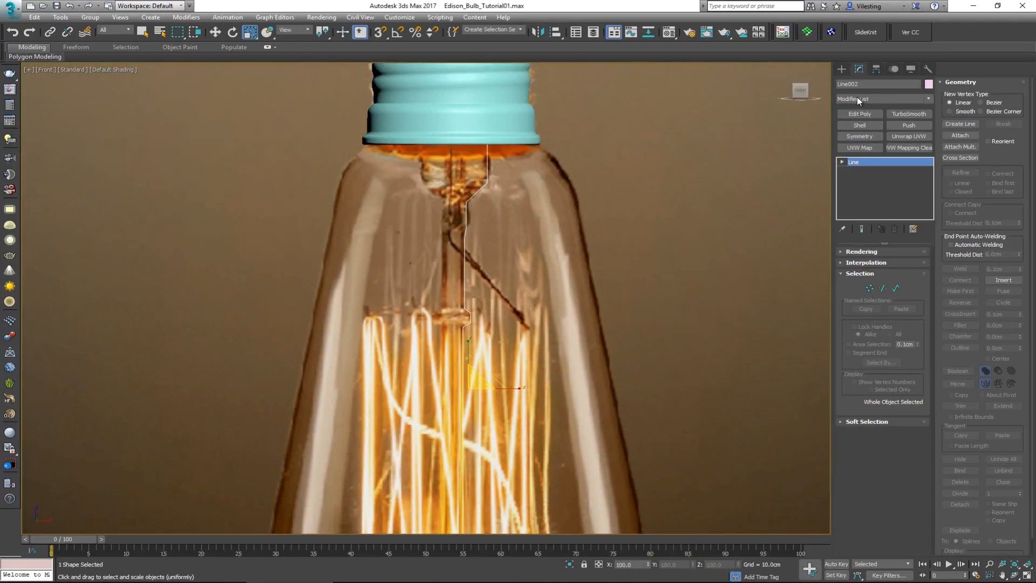
pyautogui.click(857, 98)
pyautogui.press('l')
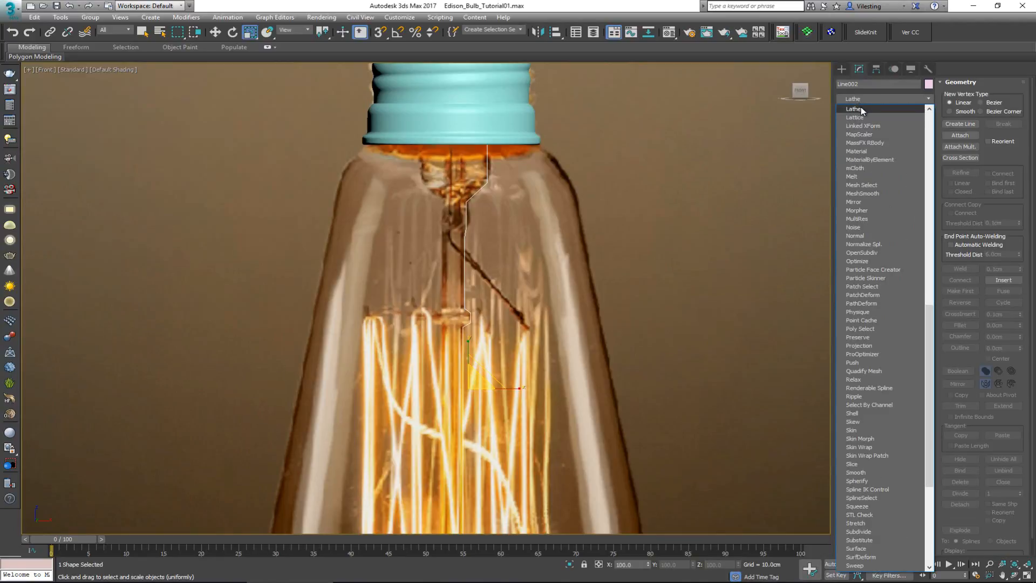
pyautogui.click(861, 108)
pyautogui.click(860, 376)
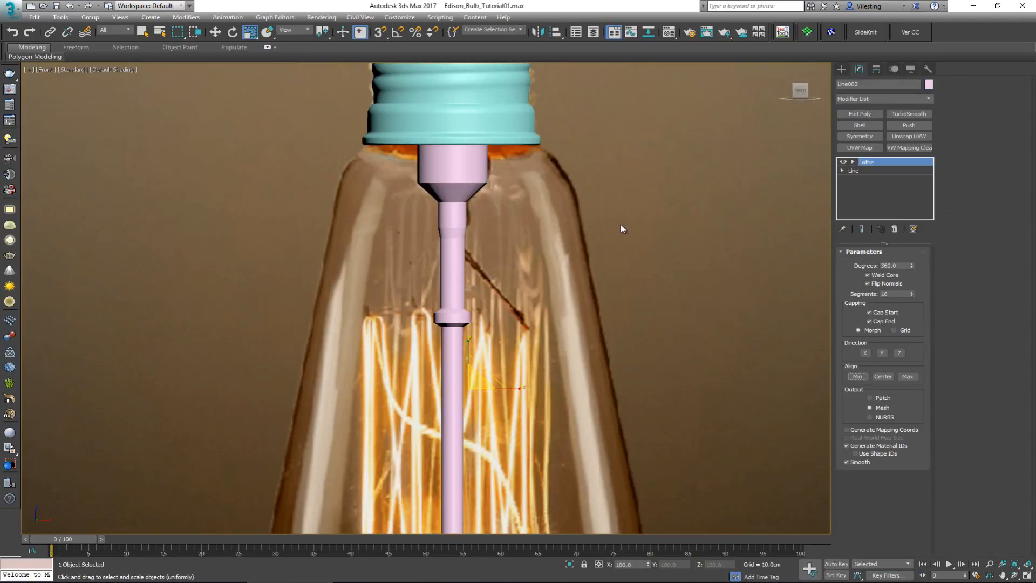
# - Examine the lathed stem beneath the base in the Perspective view, and return to an enlarged Front view
pyautogui.scroll(-5, 534, 218)
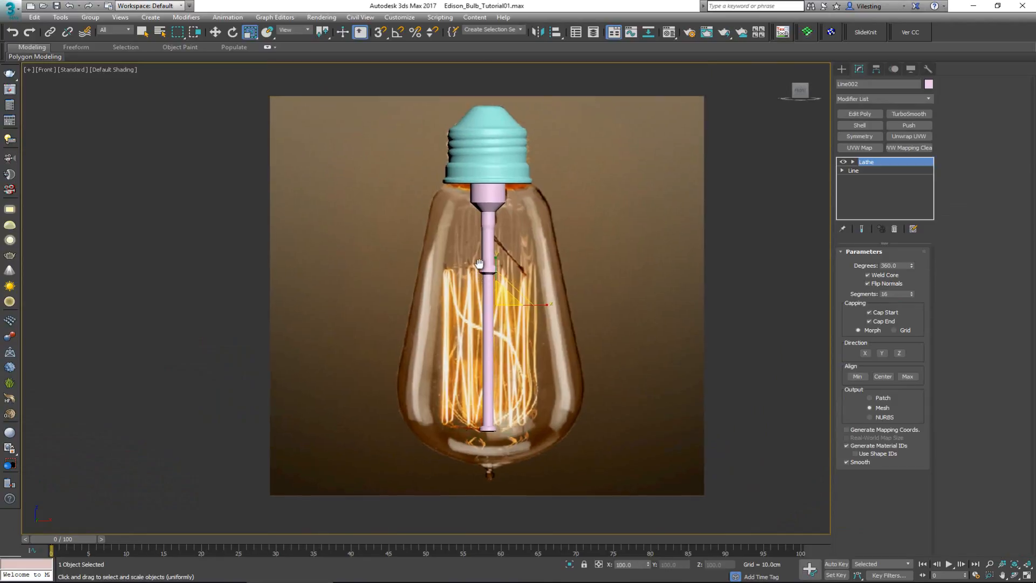
pyautogui.hotkey('alt', 'w')
pyautogui.rightClick(626, 361)
pyautogui.hotkey('alt', 'w')
pyautogui.moveTo(616, 357)
pyautogui.keyDown('alt'); pyautogui.mouseDown(button='middle')
pyautogui.moveTo(606, 293)
pyautogui.moveTo(613, 356)
pyautogui.moveTo(641, 356)
pyautogui.moveTo(617, 353)
pyautogui.moveTo(604, 317)
pyautogui.moveTo(599, 347)
pyautogui.mouseUp(button='middle'); pyautogui.keyUp('alt')
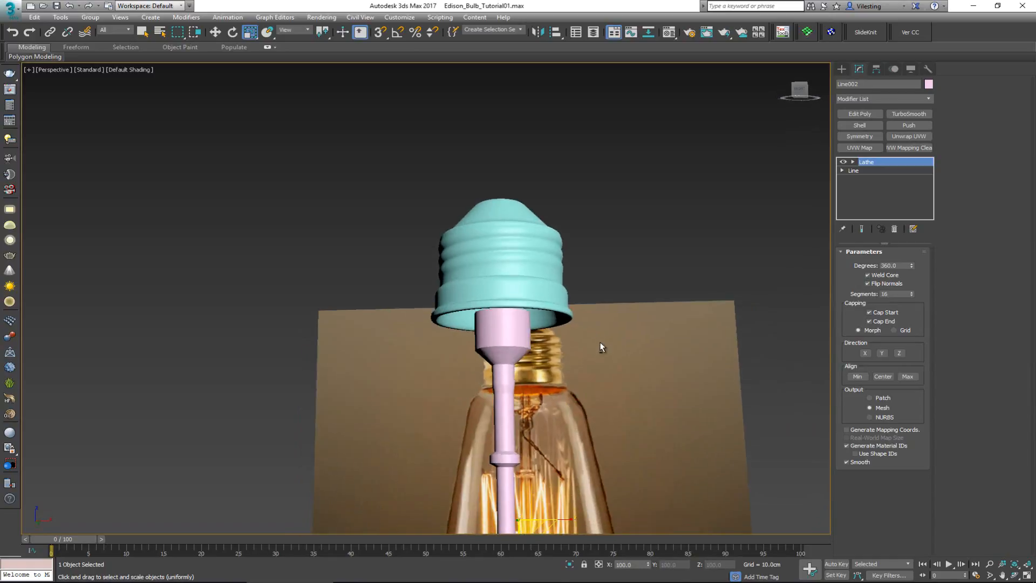
pyautogui.hotkey('alt', 'w')
pyautogui.rightClick(613, 219)
pyautogui.hotkey('alt', 'w')
pyautogui.scroll(5, 486, 231)
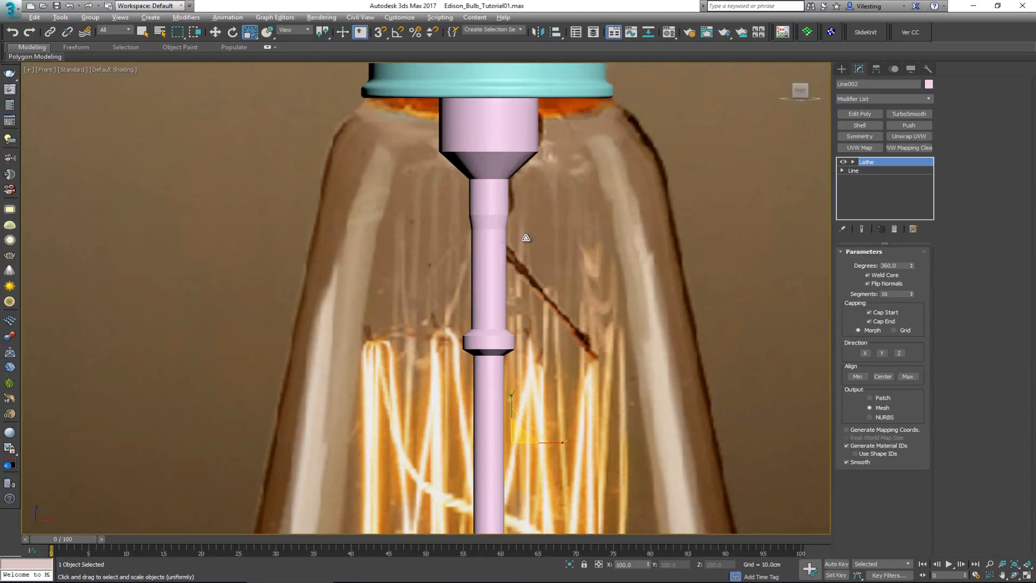
# - Add an Edit Poly modifier to the lathed stem and make the stem see-through over the reference image
pyautogui.click(860, 114)
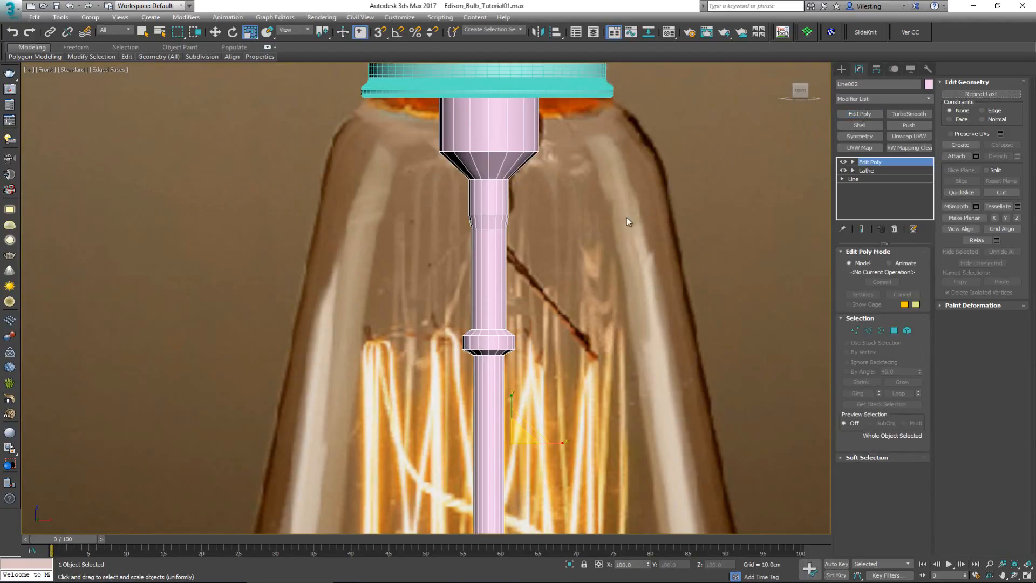
pyautogui.scroll(2, 543, 293)
pyautogui.moveTo(544, 294); pyautogui.dragTo(562, 195, button='middle')
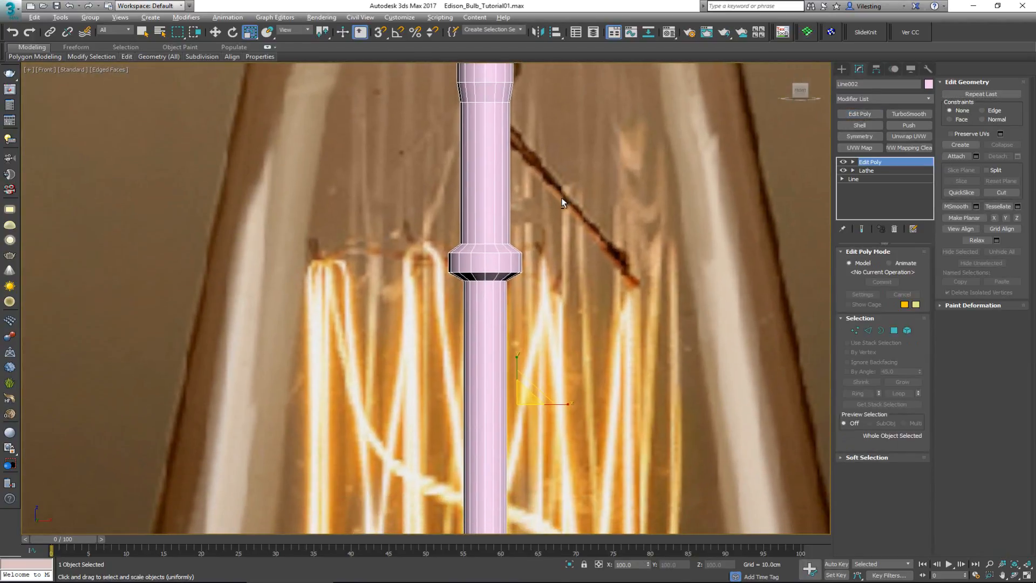
pyautogui.hotkey('alt', 'x')
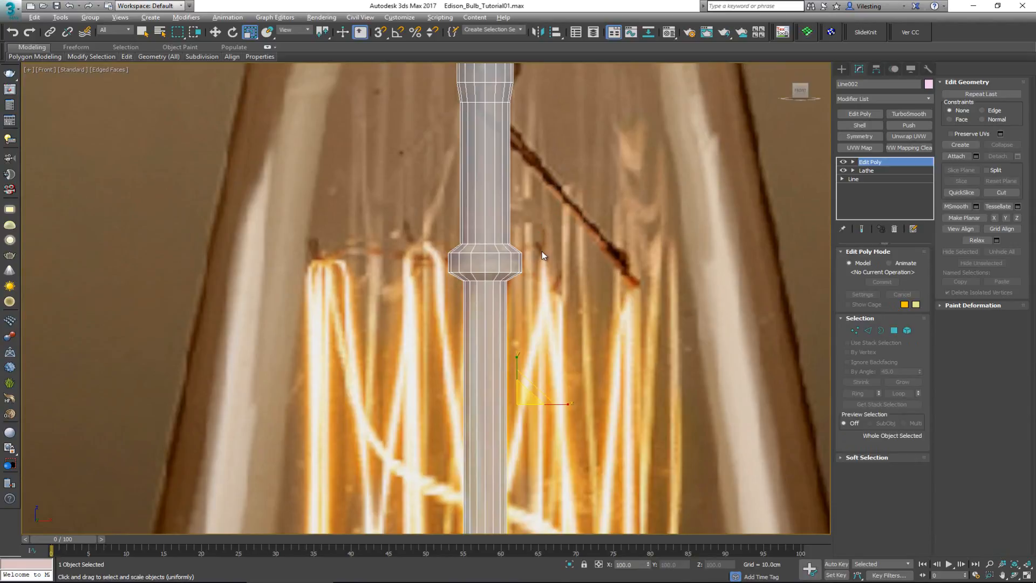
# - Add a TurboSmooth modifier to the stem and return to its Edit Poly level
pyautogui.moveTo(541, 251); pyautogui.dragTo(501, 213, button='middle')
pyautogui.scroll(2, 516, 294)
pyautogui.scroll(-1, 516, 294)
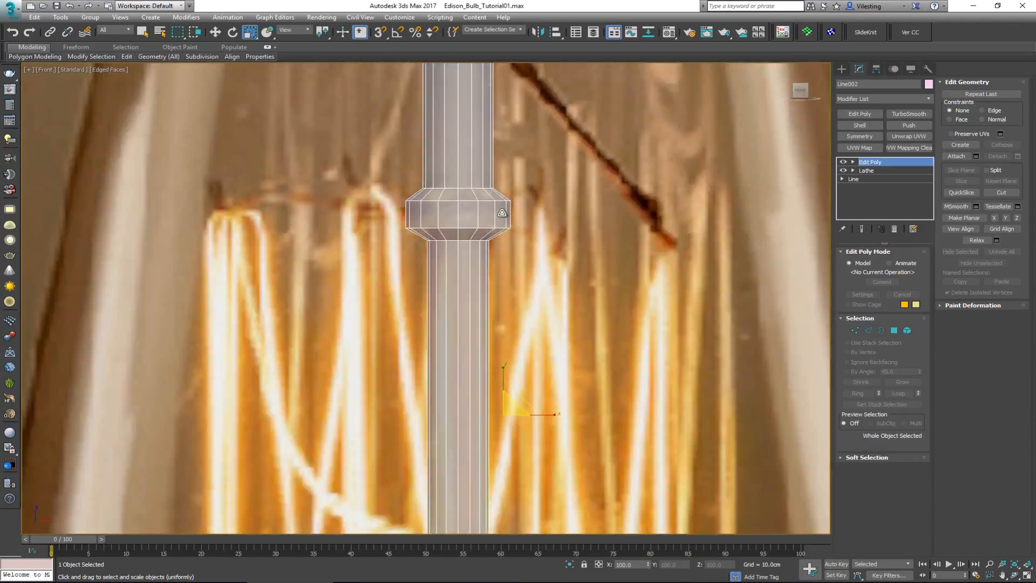
pyautogui.scroll(-2, 502, 213)
pyautogui.scroll(-1, 493, 302)
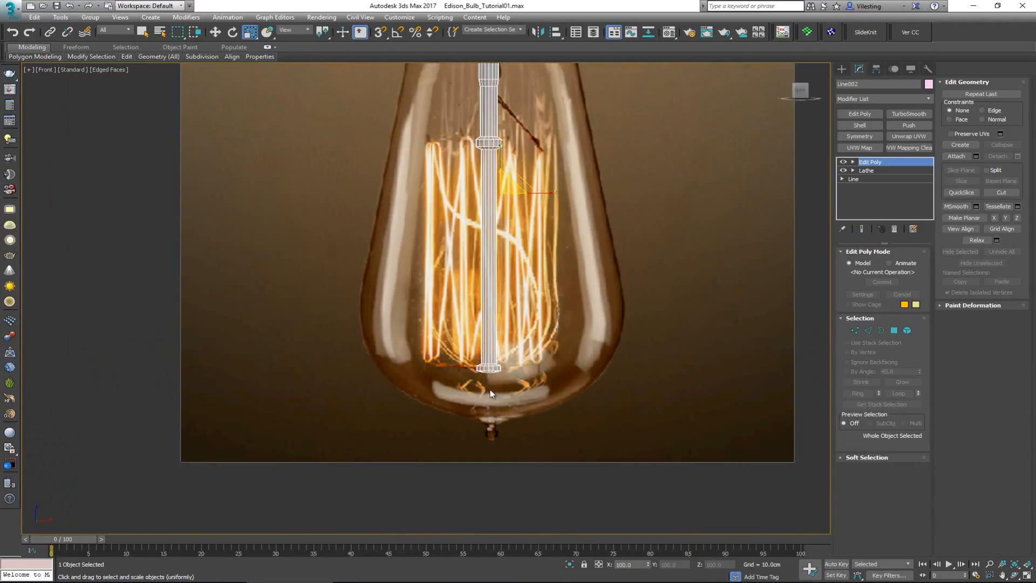
pyautogui.scroll(5, 491, 394)
pyautogui.scroll(-3, 488, 339)
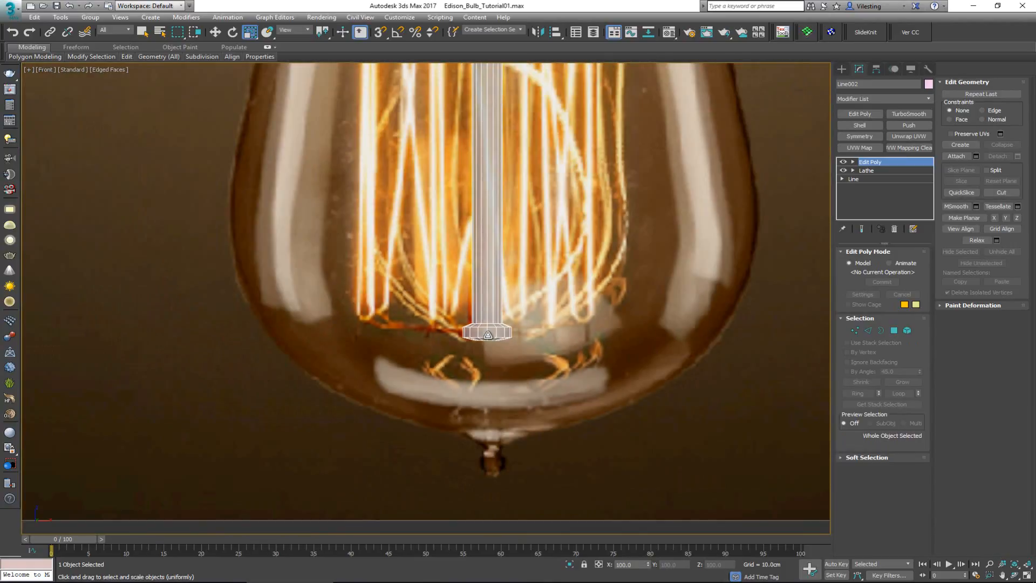
pyautogui.scroll(3, 496, 260)
pyautogui.moveTo(493, 447); pyautogui.dragTo(489, 342, button='middle')
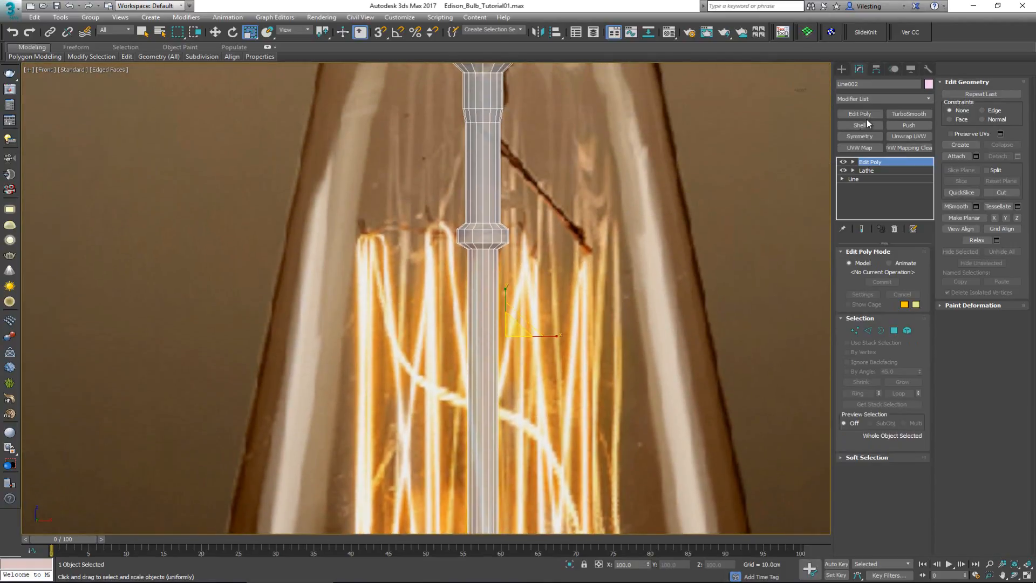
pyautogui.click(896, 115)
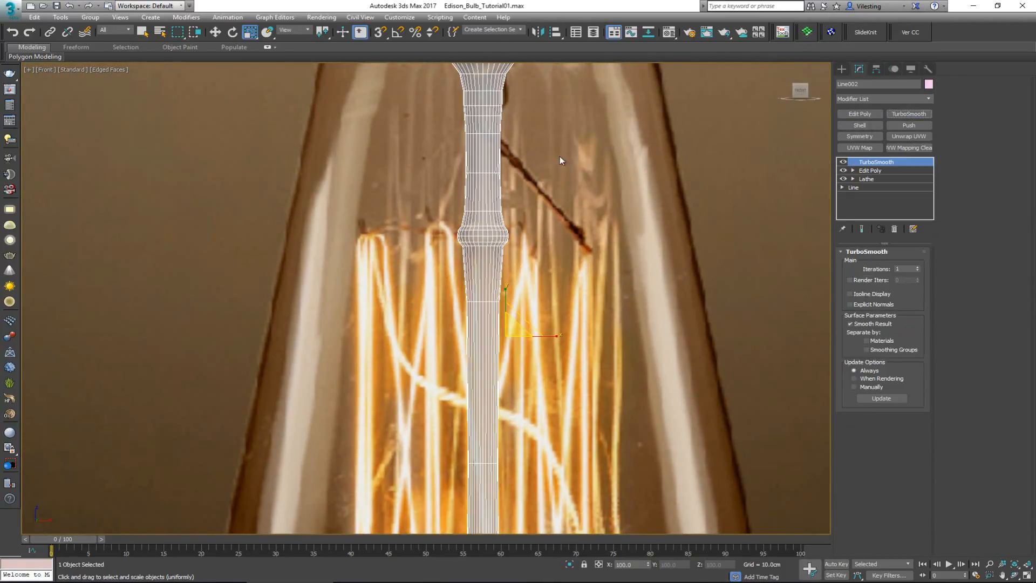
pyautogui.moveTo(560, 160); pyautogui.dragTo(579, 227, button='middle')
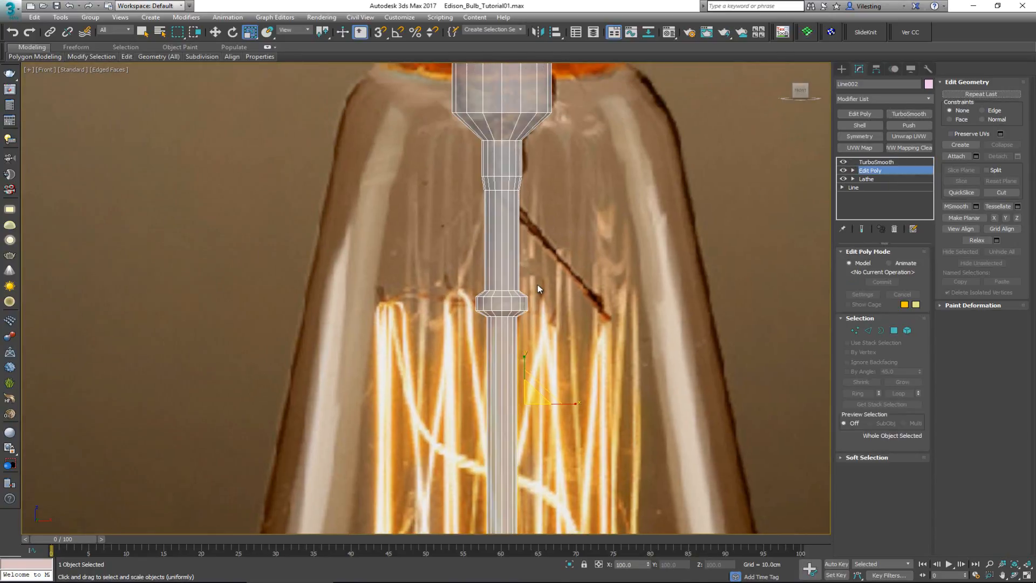
# - Insert SwiftLoop support edge loops close above and below the collar partway down the stem
pyautogui.scroll(5, 497, 287)
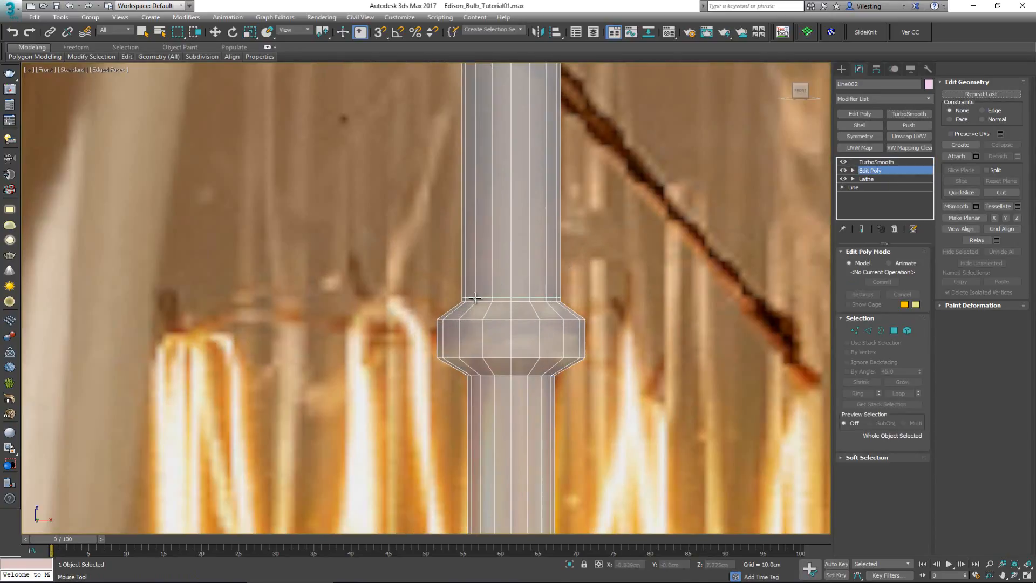
pyautogui.press('2')
pyautogui.doubleClick(485, 377)
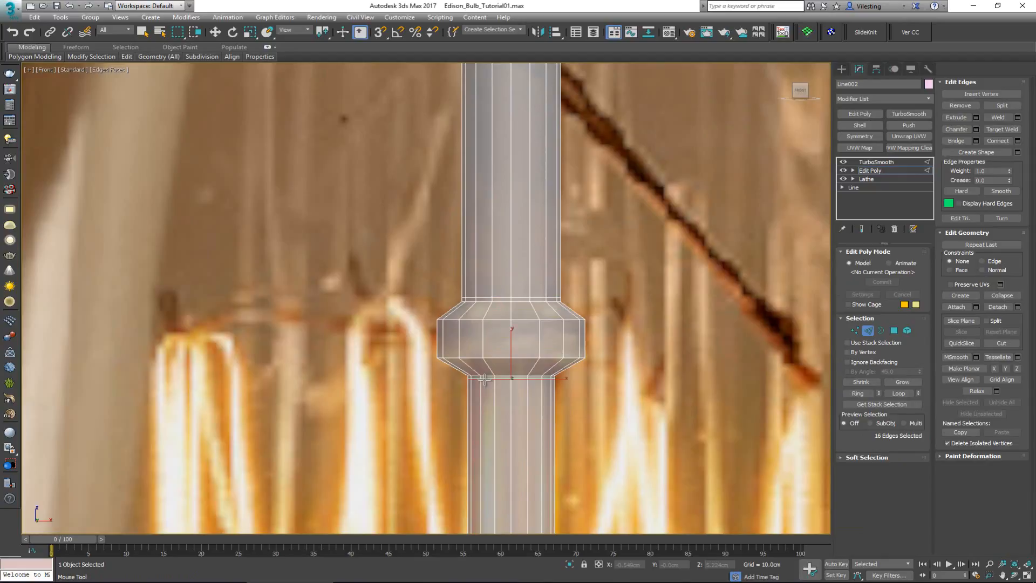
# - Insert SwiftLoop support edge loops at the stem's tapered shoulder and just above its bottom knob, and leave edge editing
pyautogui.scroll(-5, 504, 220)
pyautogui.scroll(2, 502, 215)
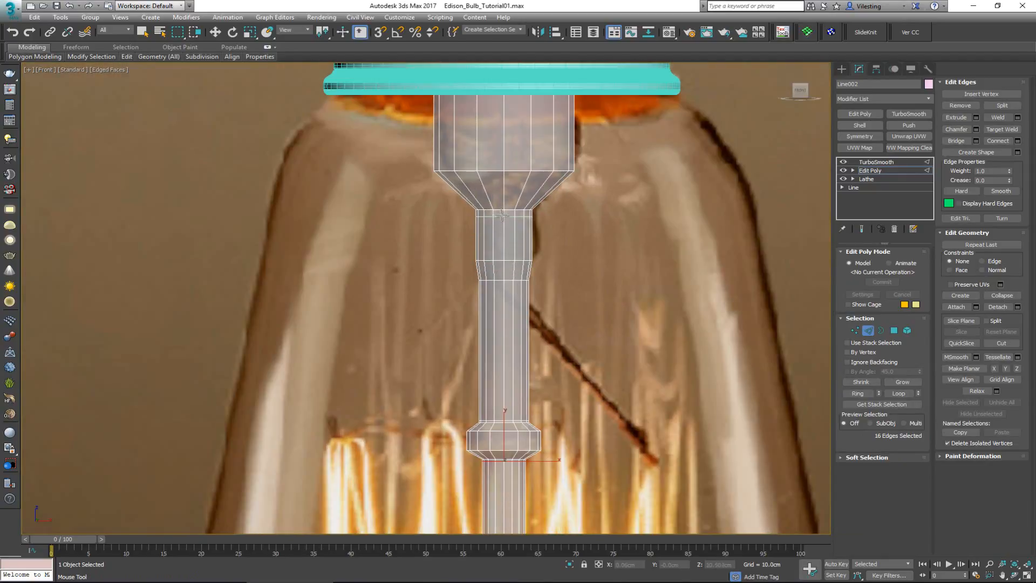
pyautogui.doubleClick(502, 211)
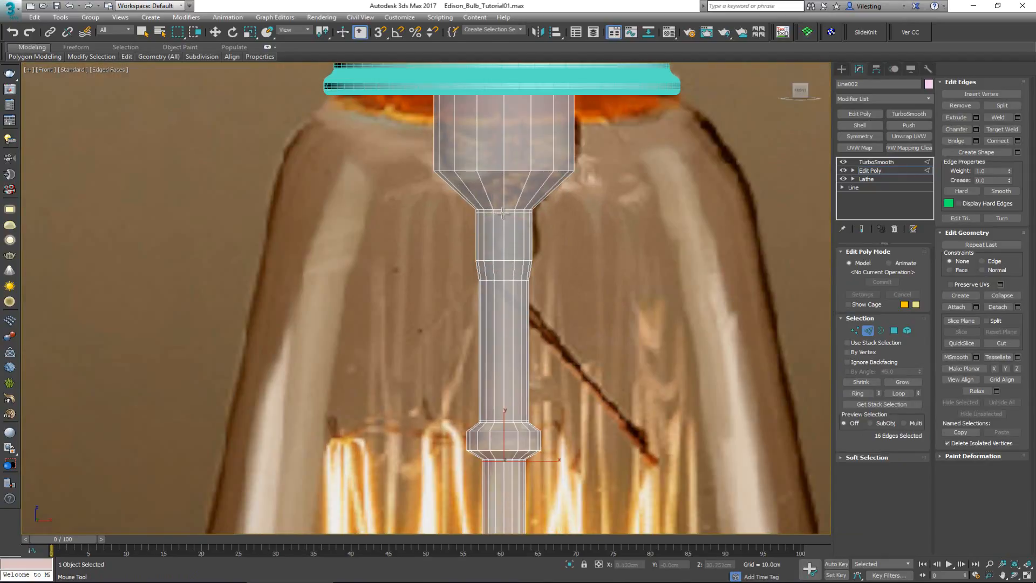
pyautogui.doubleClick(505, 170)
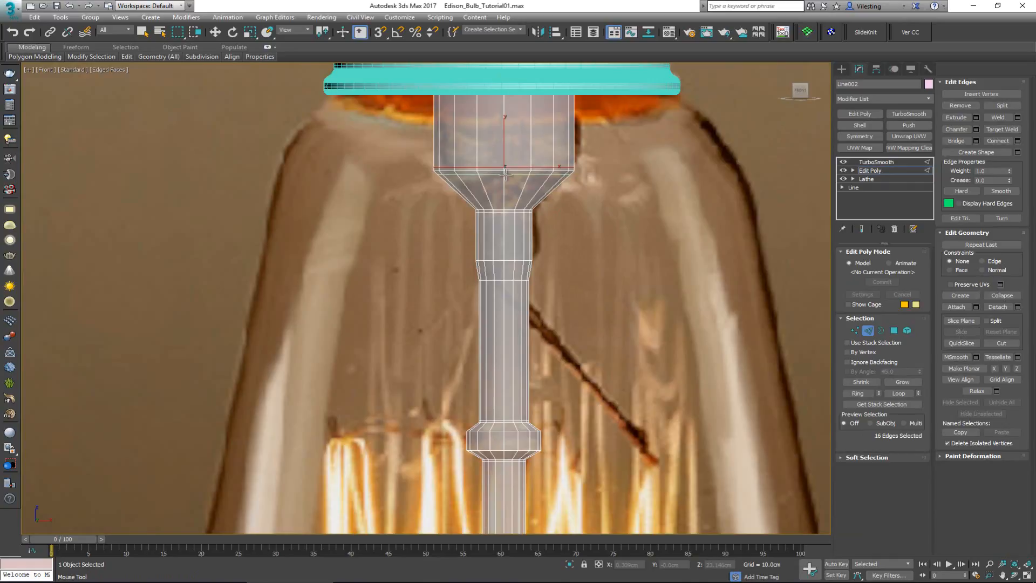
pyautogui.scroll(-5, 510, 186)
pyautogui.scroll(8, 504, 393)
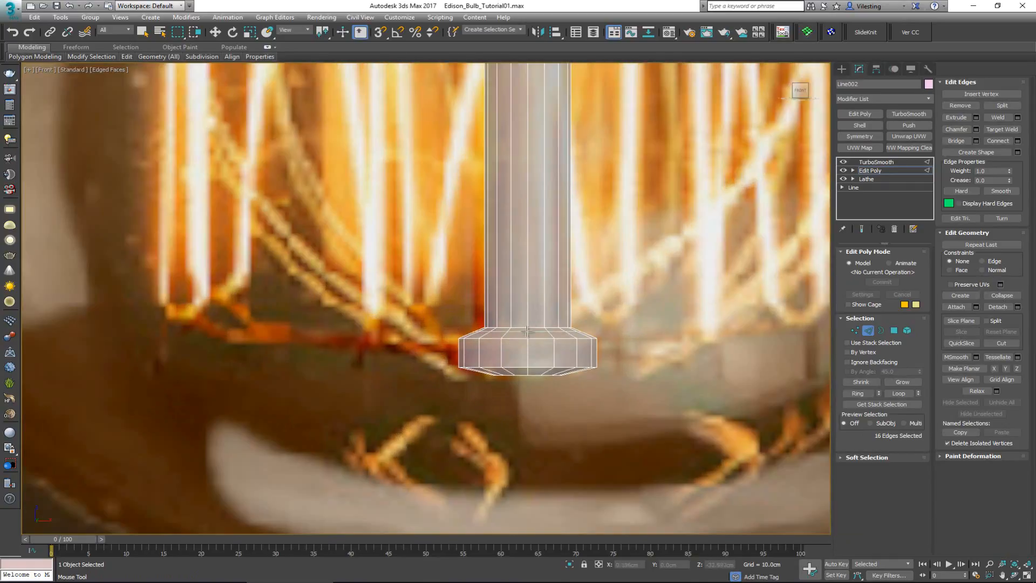
pyautogui.press('w')
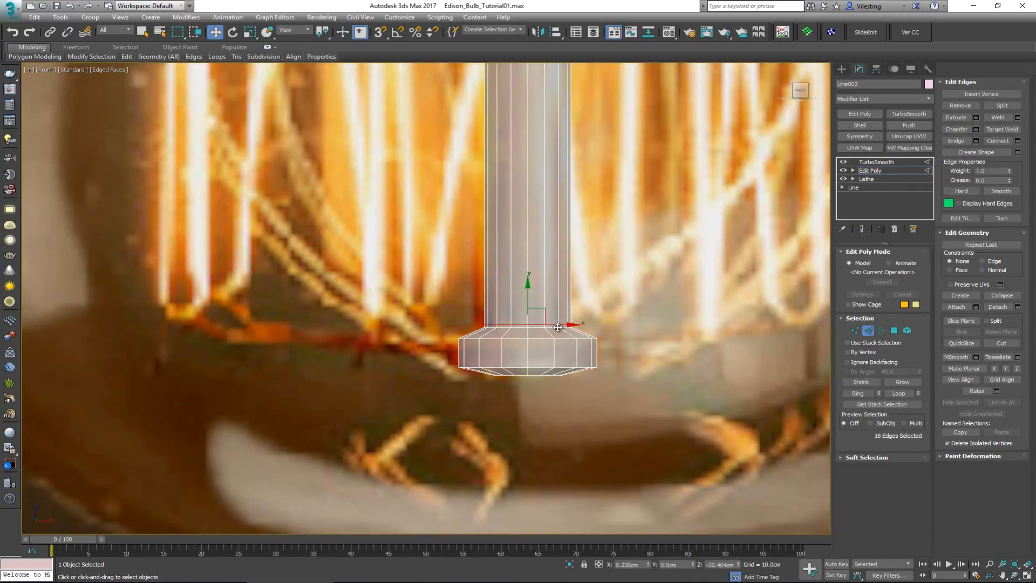
pyautogui.click(868, 331)
# - Examine the TurboSmooth result along the whole stem against the reference image and in the Perspective view
pyautogui.click(879, 162)
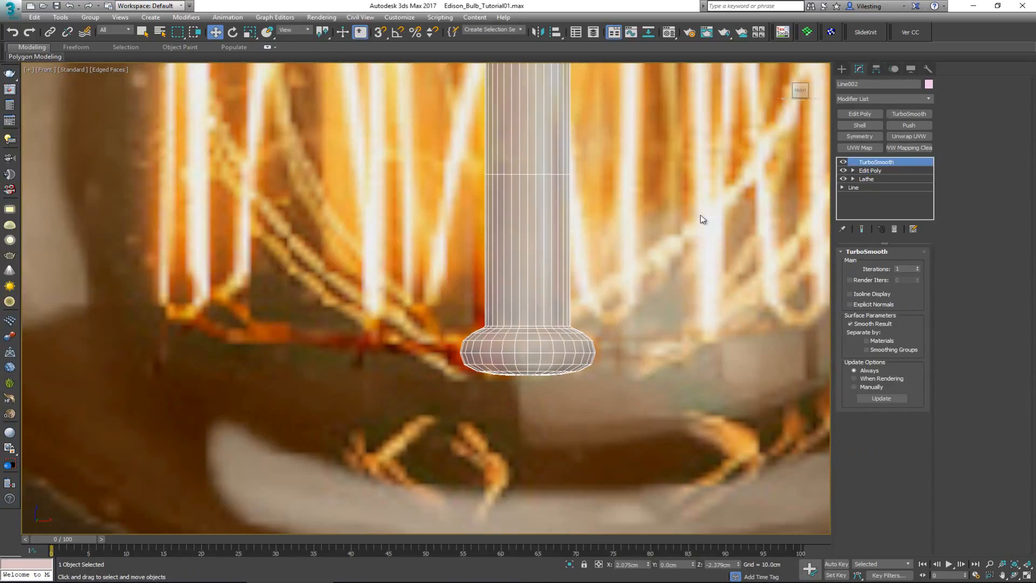
pyautogui.click(648, 215)
pyautogui.press('F4')
pyautogui.scroll(-4, 540, 226)
pyautogui.click(532, 232)
pyautogui.press('F4')
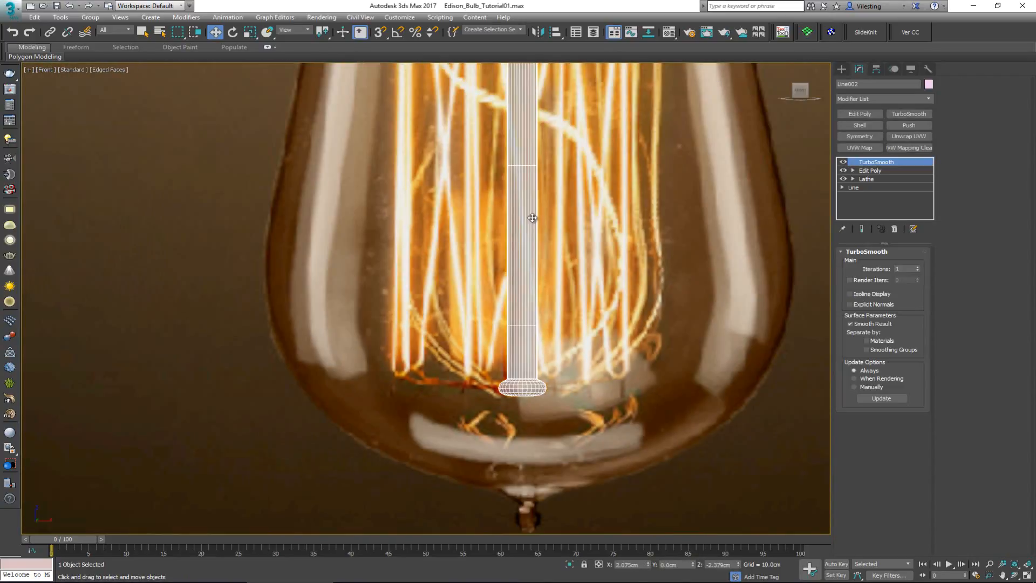
pyautogui.scroll(5, 599, 231)
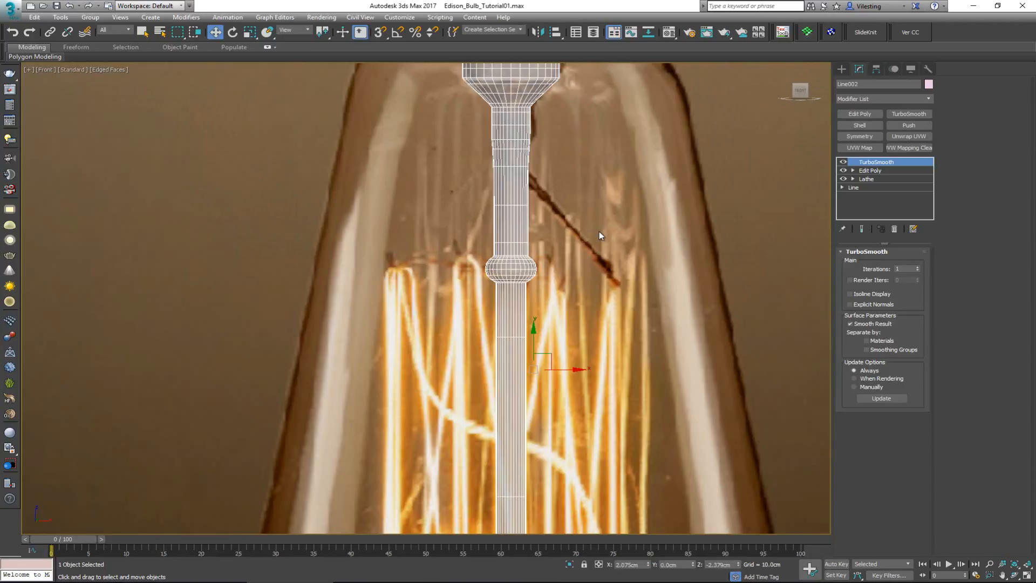
pyautogui.click(597, 233)
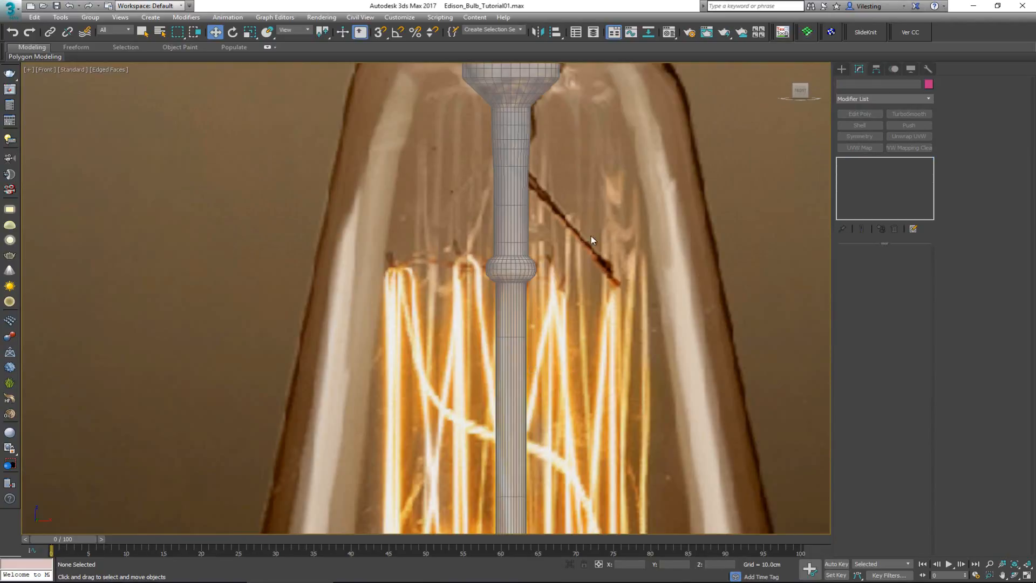
pyautogui.scroll(-6, 539, 238)
pyautogui.hotkey('alt', 'w')
pyautogui.scroll(-3, 666, 357)
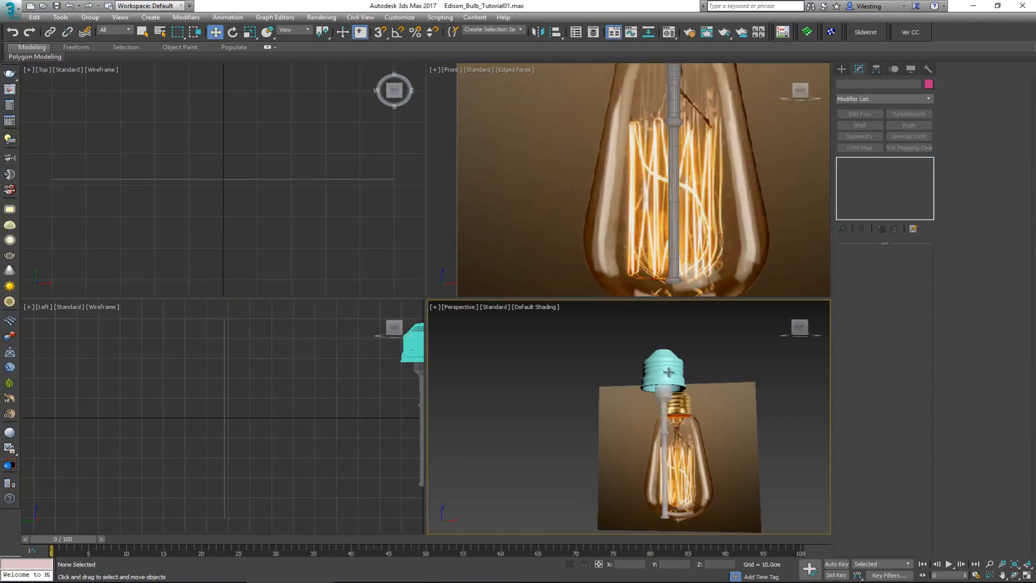
pyautogui.scroll(3, 652, 176)
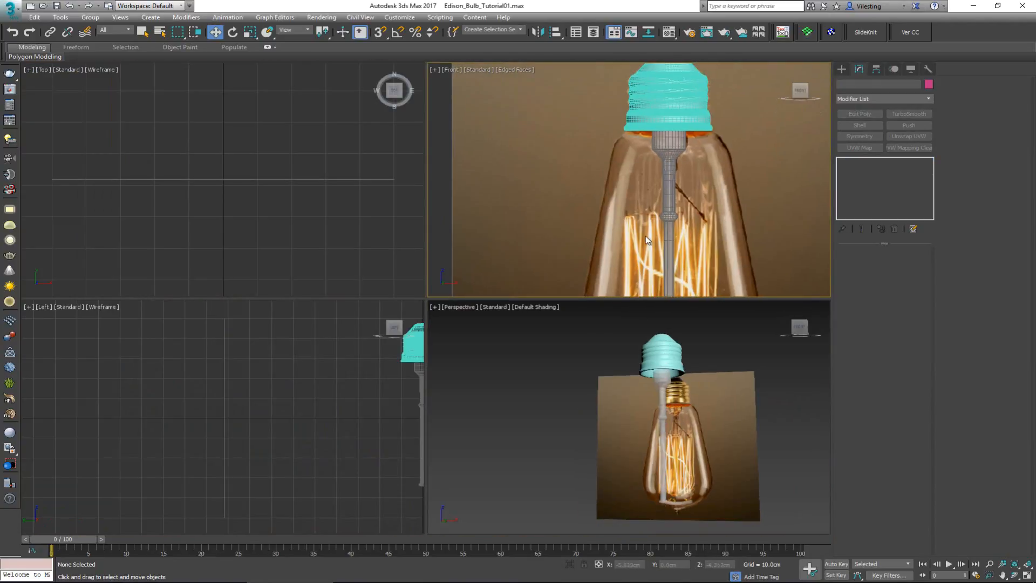
# - Turn off the stem's TurboSmooth display and raise the stem's open top border up inside the screw base
pyautogui.click(656, 151)
pyautogui.scroll(4, 669, 162)
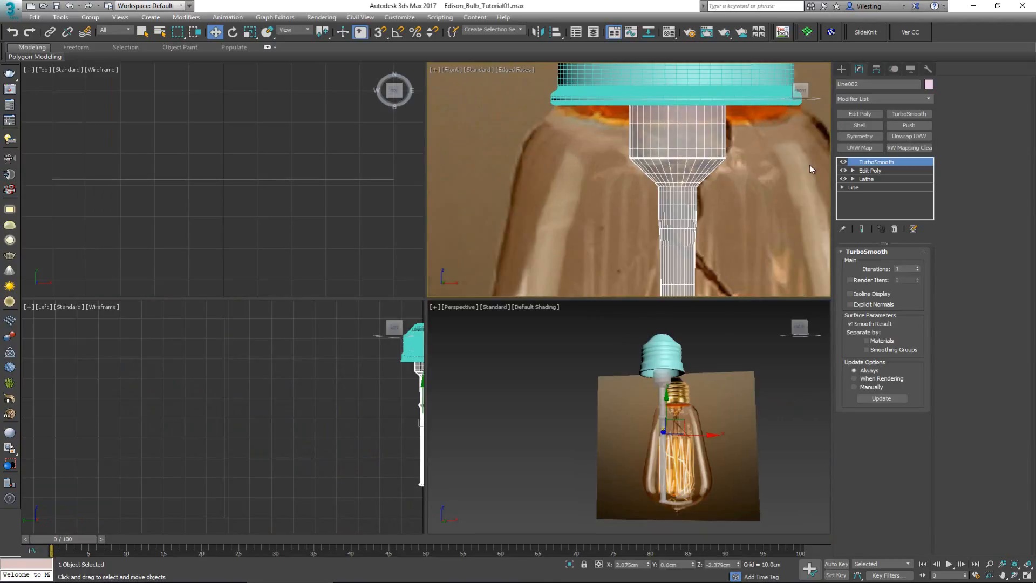
pyautogui.click(844, 162)
pyautogui.click(870, 170)
pyautogui.press('3')
pyautogui.scroll(4, 734, 116)
pyautogui.press('F3')
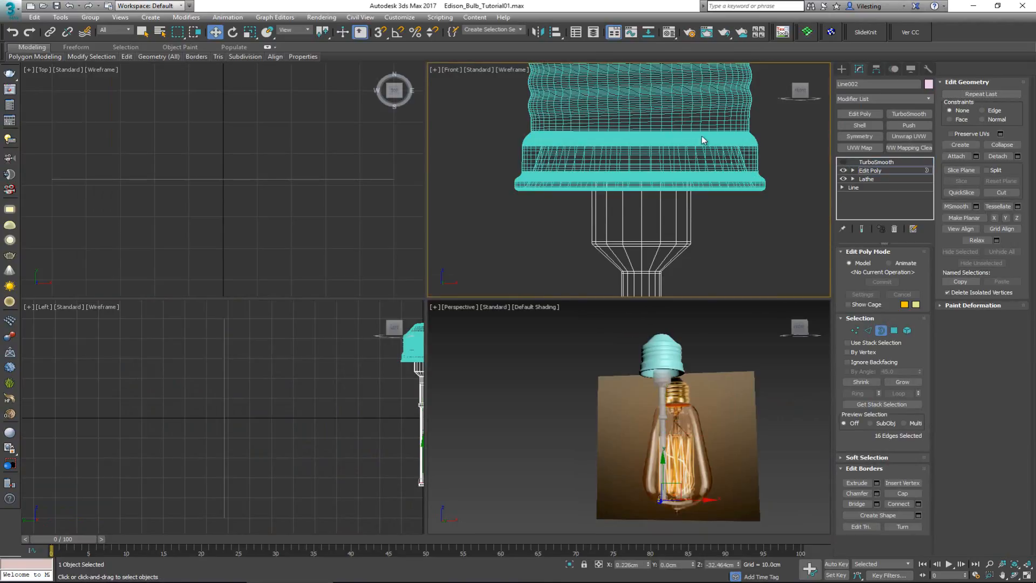
pyautogui.click(626, 203)
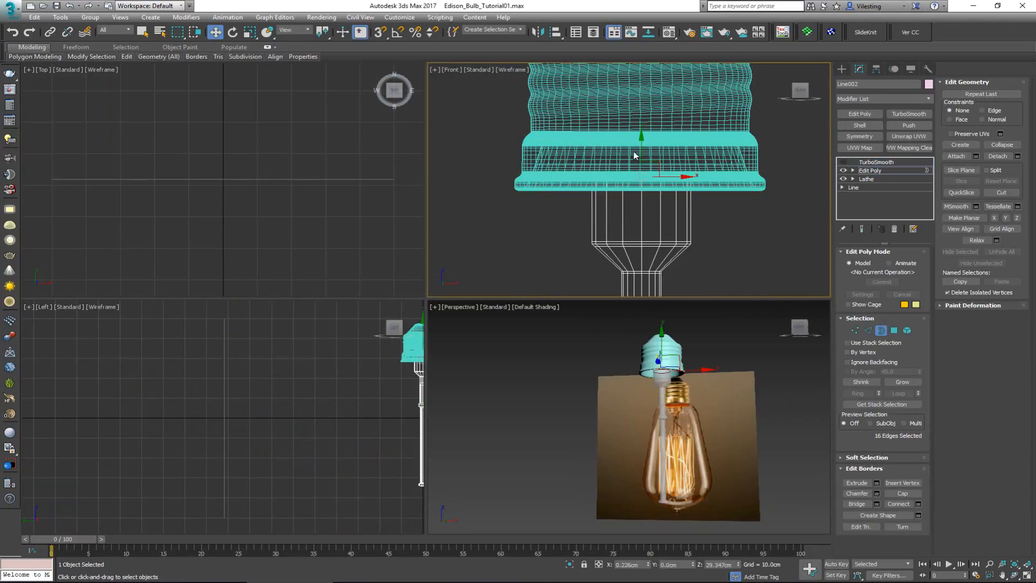
pyautogui.click(641, 76)
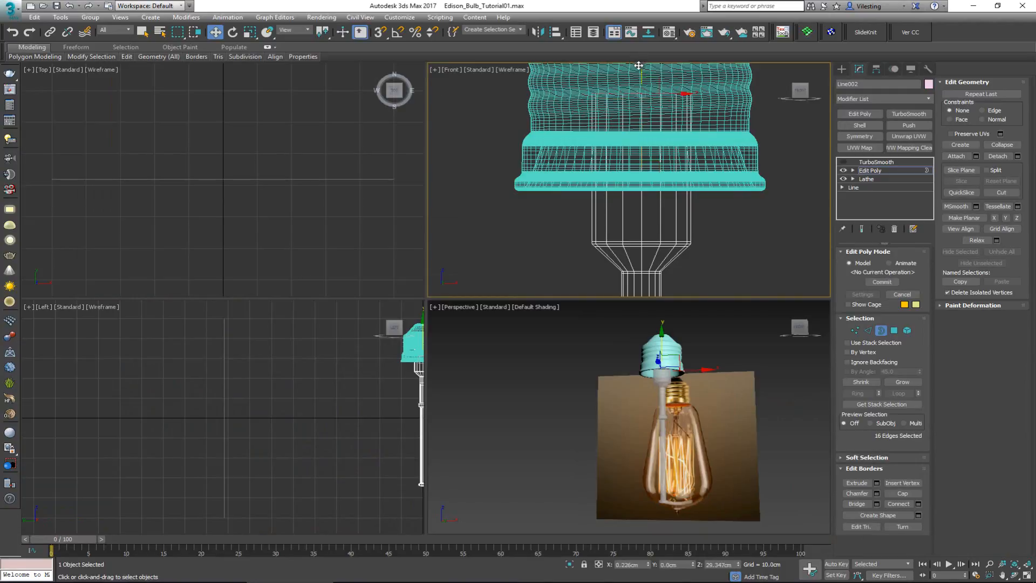
pyautogui.click(882, 330)
# - At the screw base's Edit Poly level, scale its inner open border inward to close the gap around the stem
pyautogui.click(761, 365)
pyautogui.hotkey('alt', 'w')
pyautogui.scroll(3, 623, 340)
pyautogui.keyDown('alt'); pyautogui.moveTo(618, 324); pyautogui.dragTo(606, 280, button='middle'); pyautogui.keyUp('alt')
pyautogui.click(521, 257)
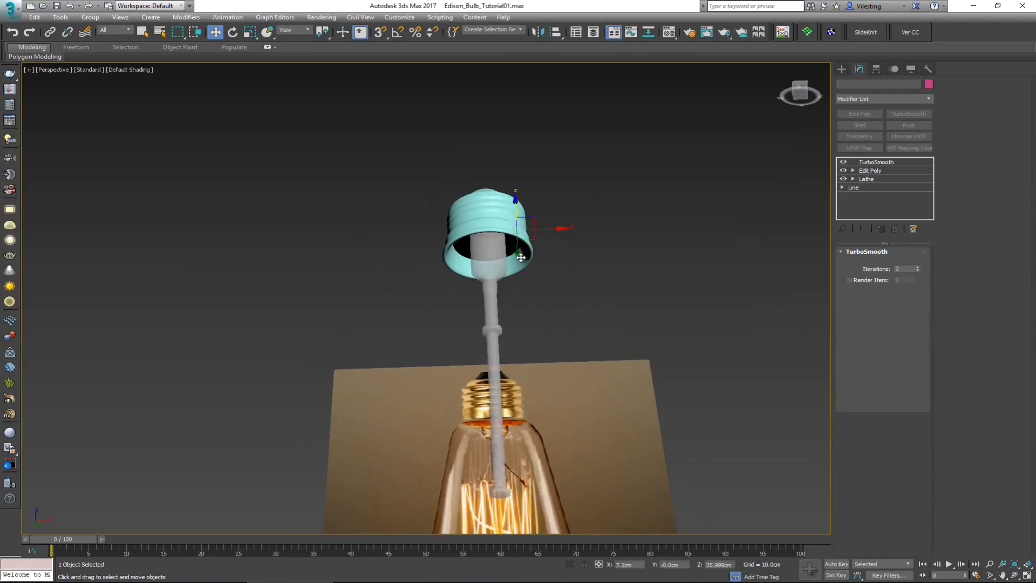
pyautogui.scroll(5, 516, 258)
pyautogui.click(886, 171)
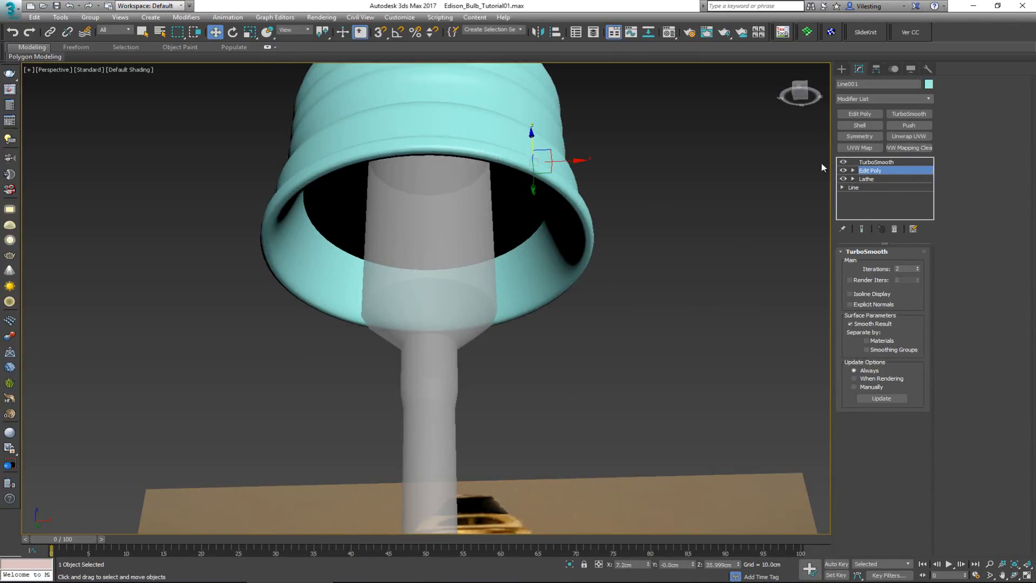
pyautogui.press('F3')
pyautogui.press('3')
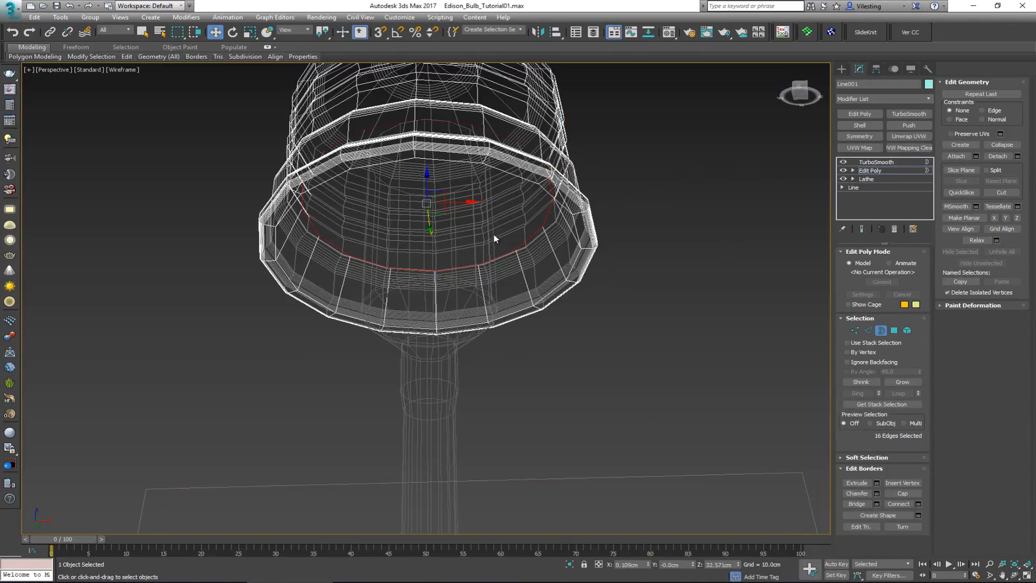
pyautogui.press('r')
pyautogui.moveTo(432, 204); pyautogui.dragTo(436, 260)
pyautogui.press('F3')
pyautogui.moveTo(441, 259)
pyautogui.keyDown('alt'); pyautogui.mouseDown(button='middle')
pyautogui.moveTo(442, 220)
pyautogui.moveTo(443, 271)
pyautogui.mouseUp(button='middle'); pyautogui.keyUp('alt')
pyautogui.click(870, 170)
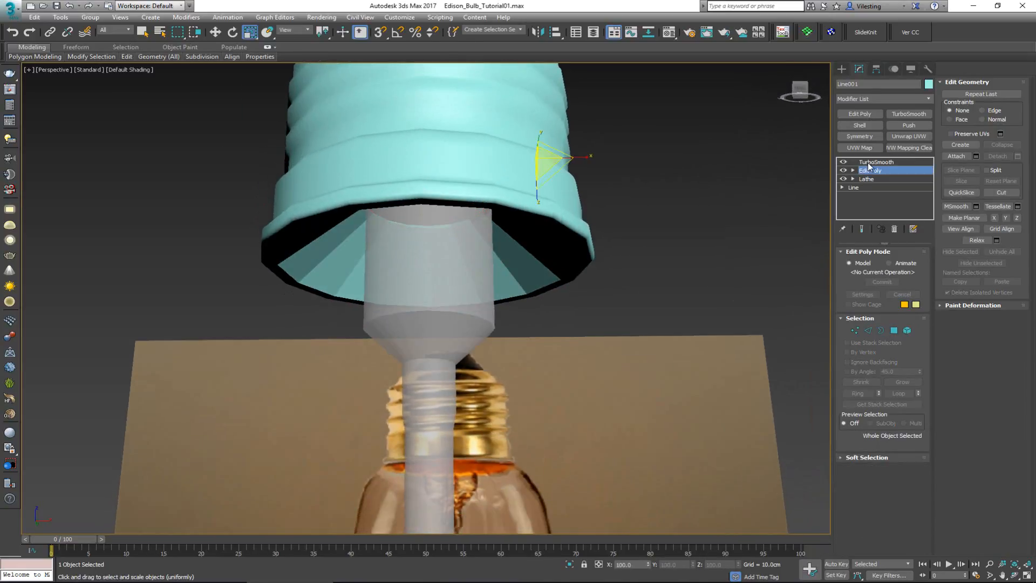
pyautogui.click(645, 267)
# - Check the base and stem together in the Perspective view, and return to an enlarged, shaded Front view of the collar
pyautogui.scroll(-3, 619, 207)
pyautogui.click(557, 197)
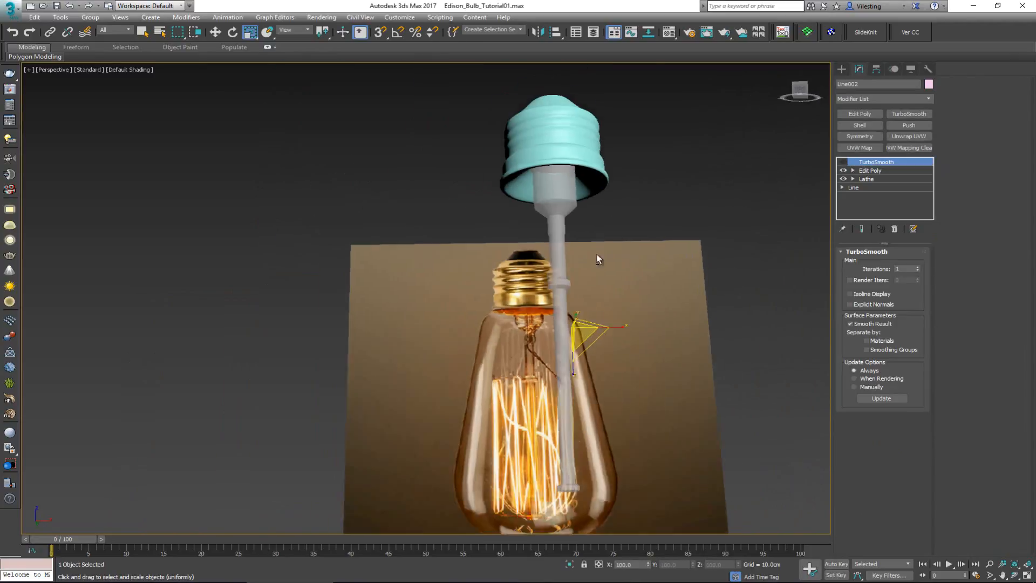
pyautogui.keyDown('alt'); pyautogui.moveTo(597, 259); pyautogui.dragTo(600, 253, button='middle'); pyautogui.keyUp('alt')
pyautogui.hotkey('alt', 'w')
pyautogui.click(606, 151)
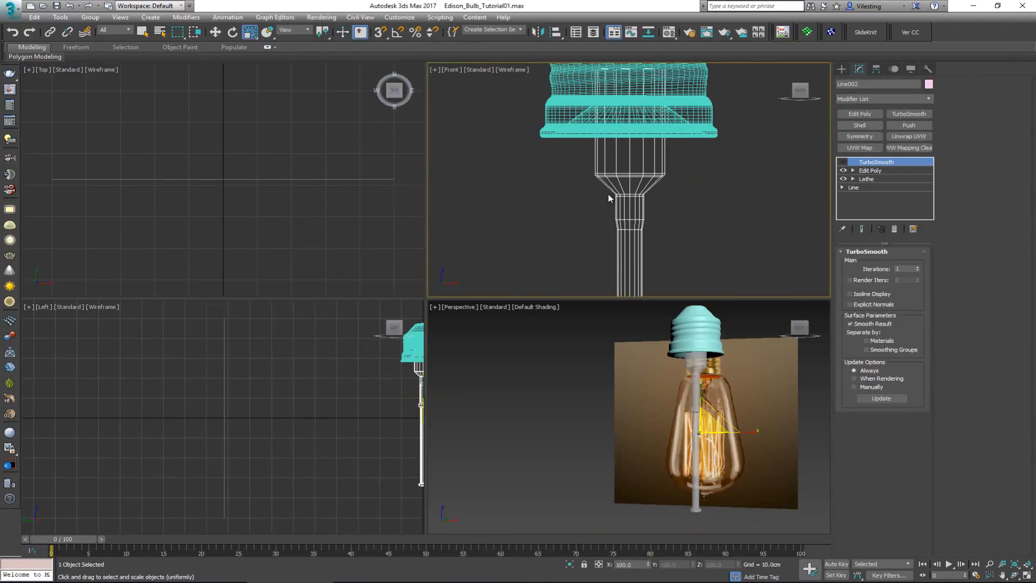
pyautogui.hotkey('alt', 'w')
pyautogui.press('F3')
pyautogui.scroll(-2, 527, 243)
pyautogui.click(563, 273)
pyautogui.moveTo(423, 361); pyautogui.dragTo(437, 253, button='middle')
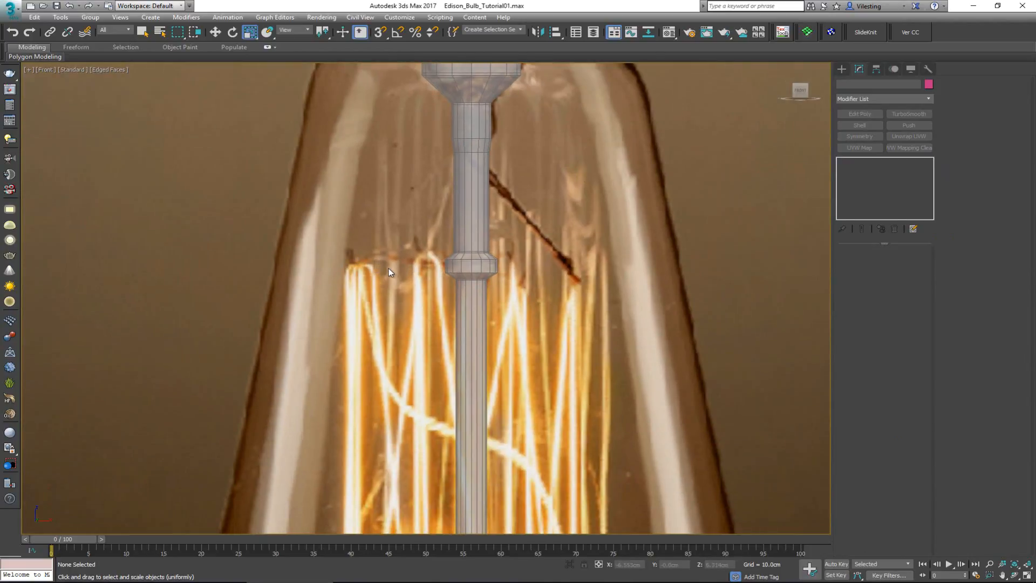
pyautogui.scroll(2, 391, 271)
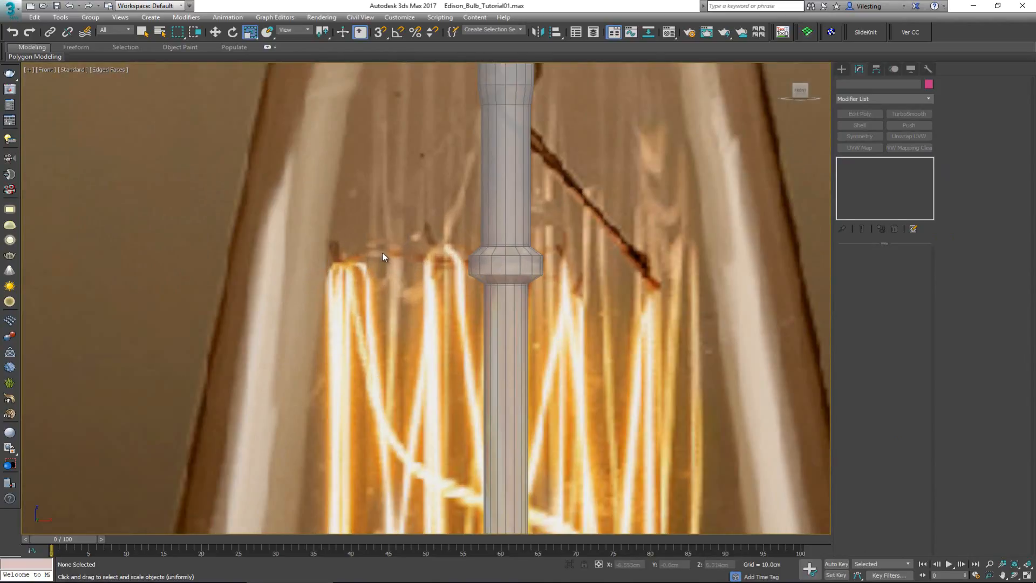
# - Draw a circle of about 0.93 cm radius at the top of the leftmost filament loop in the reference image
pyautogui.rightClick(354, 274)
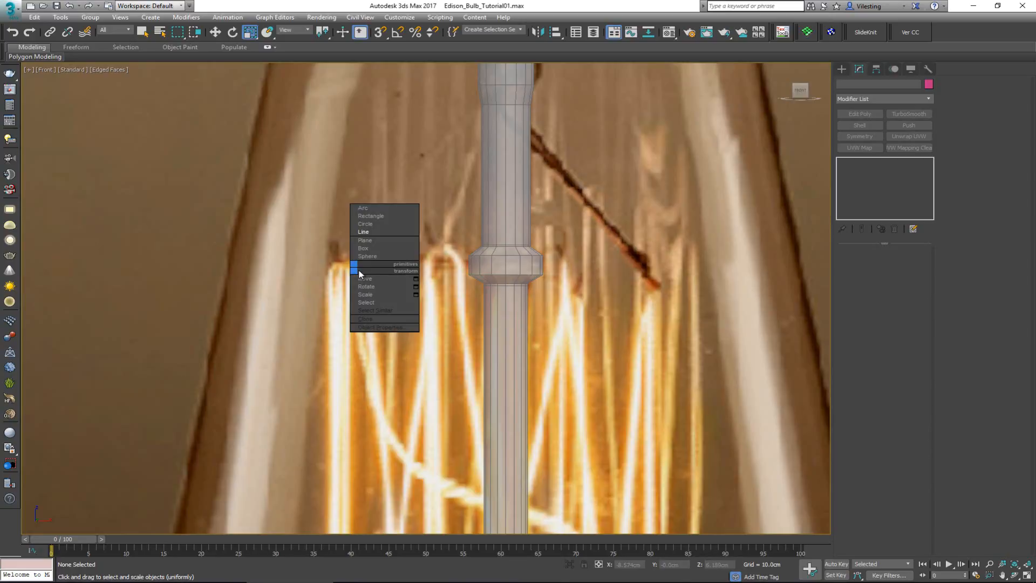
pyautogui.click(365, 223)
pyautogui.moveTo(348, 252); pyautogui.dragTo(357, 238)
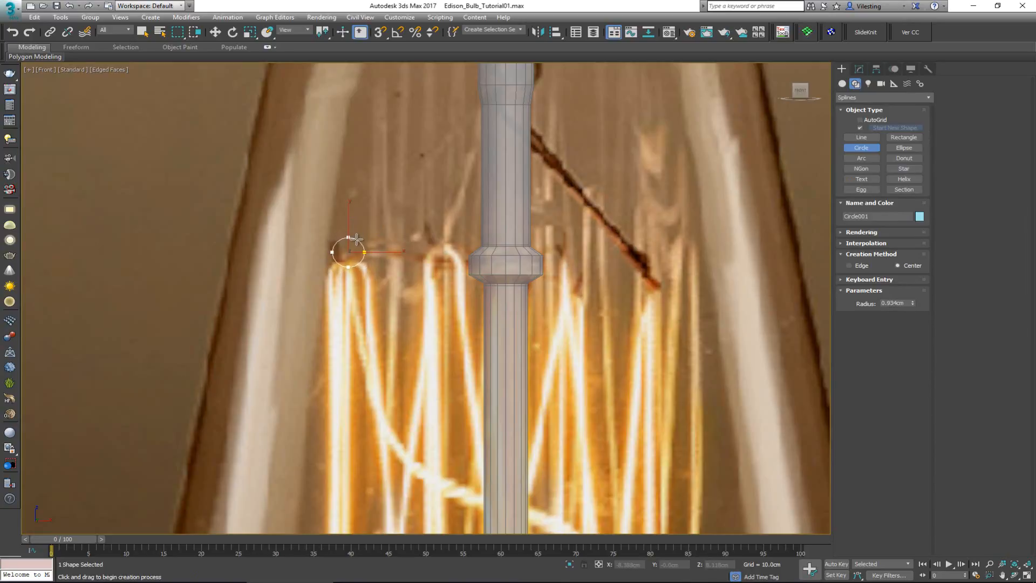
# - Convert the circle to an editable spline and delete its upper segments, leaving the lower half as a hook
pyautogui.press('r')
pyautogui.scroll(3, 345, 243)
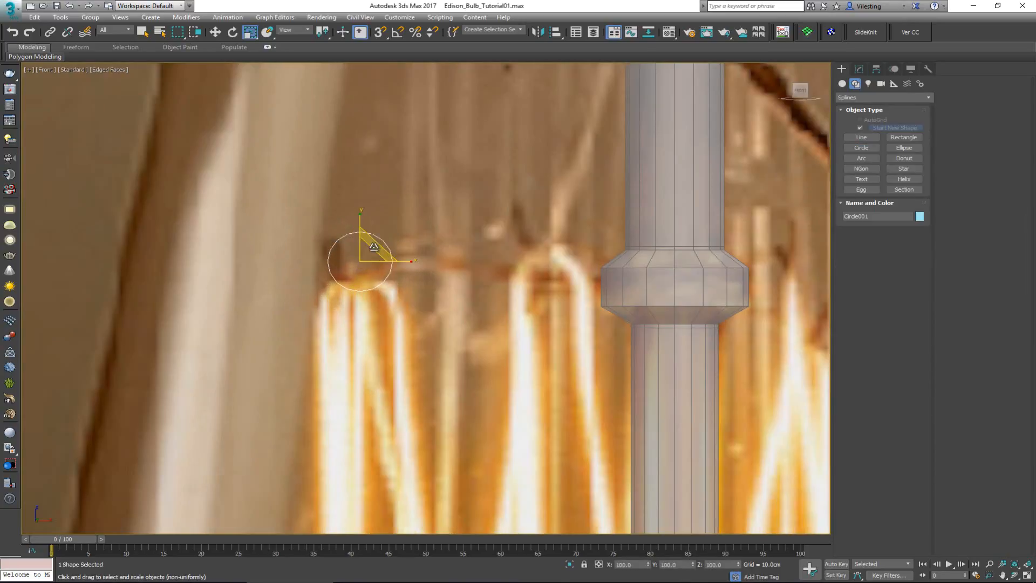
pyautogui.rightClick(371, 244)
pyautogui.moveTo(442, 354)
pyautogui.click(513, 353)
pyautogui.press('2')
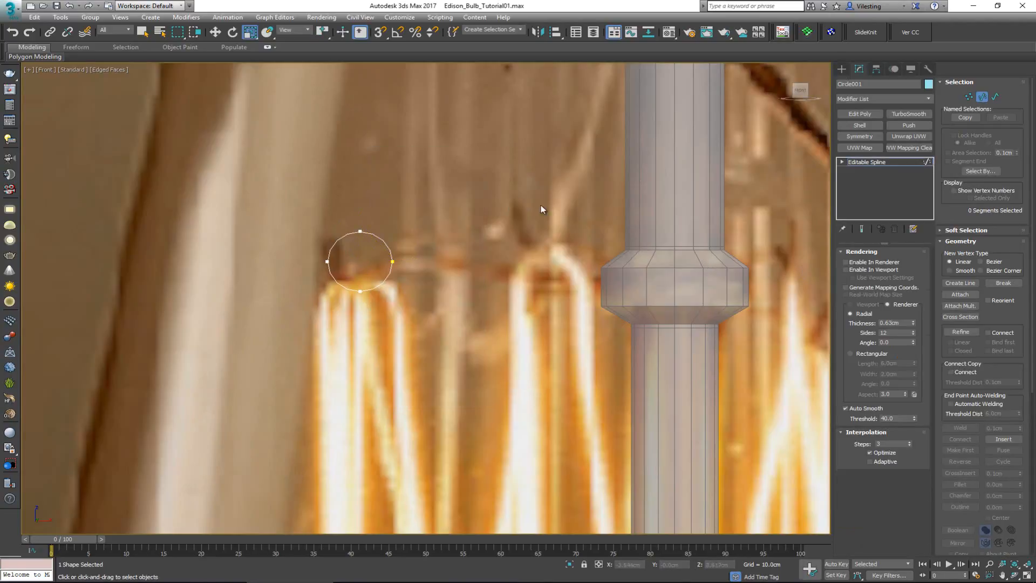
pyautogui.moveTo(430, 209); pyautogui.dragTo(304, 254)
pyautogui.press('Delete')
pyautogui.press('2')
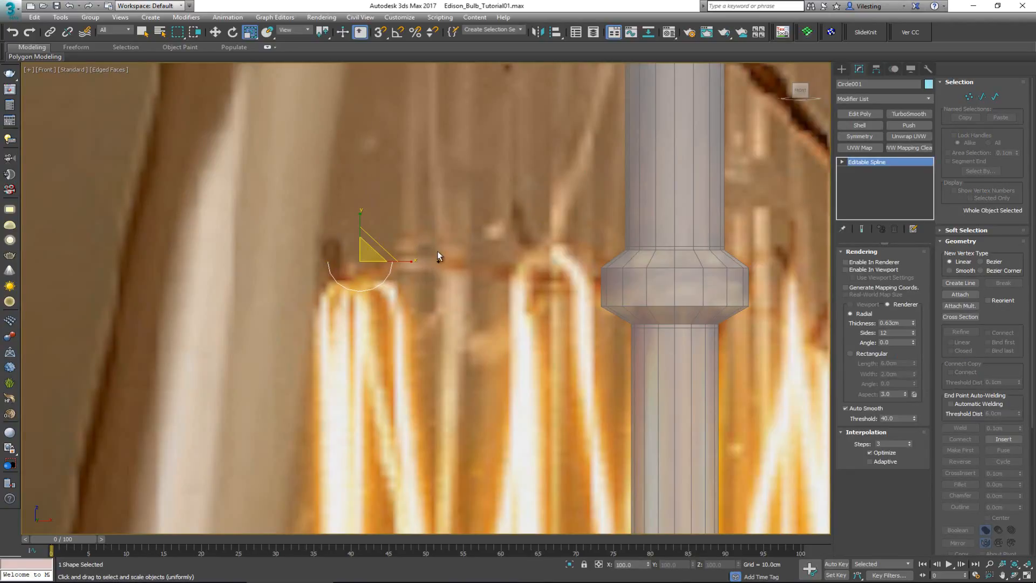
# - Draw a horizontal straight line about 4.5 cm long from the hook's inner end toward the stem, snapping its start to the hook's end vertex
pyautogui.rightClick(435, 247)
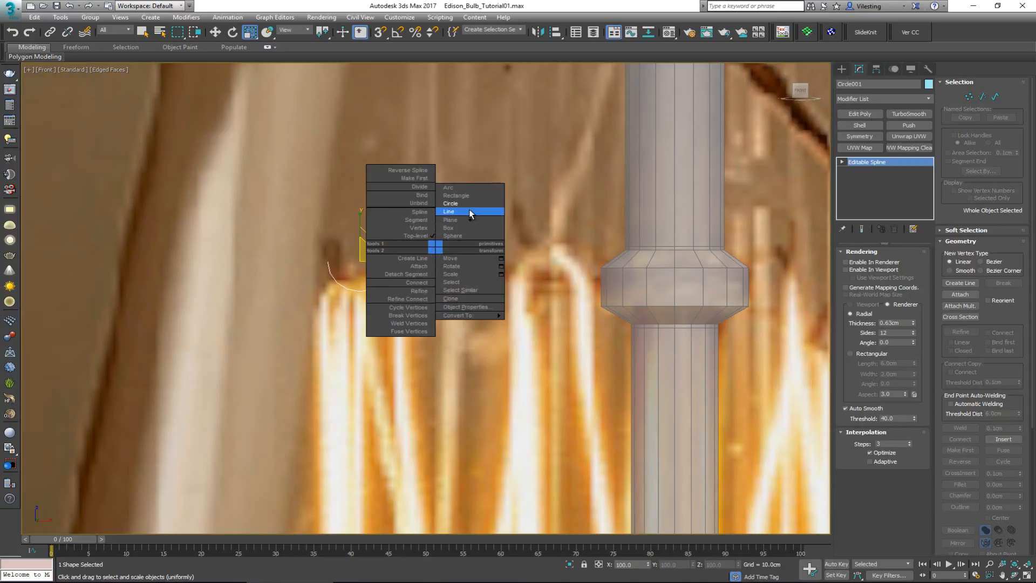
pyautogui.click(469, 212)
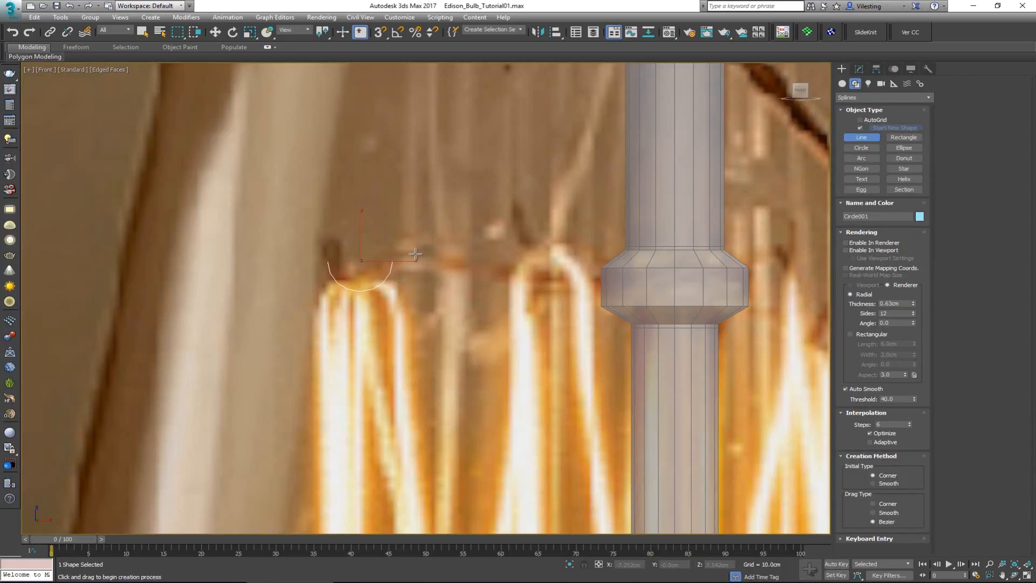
pyautogui.press('s')
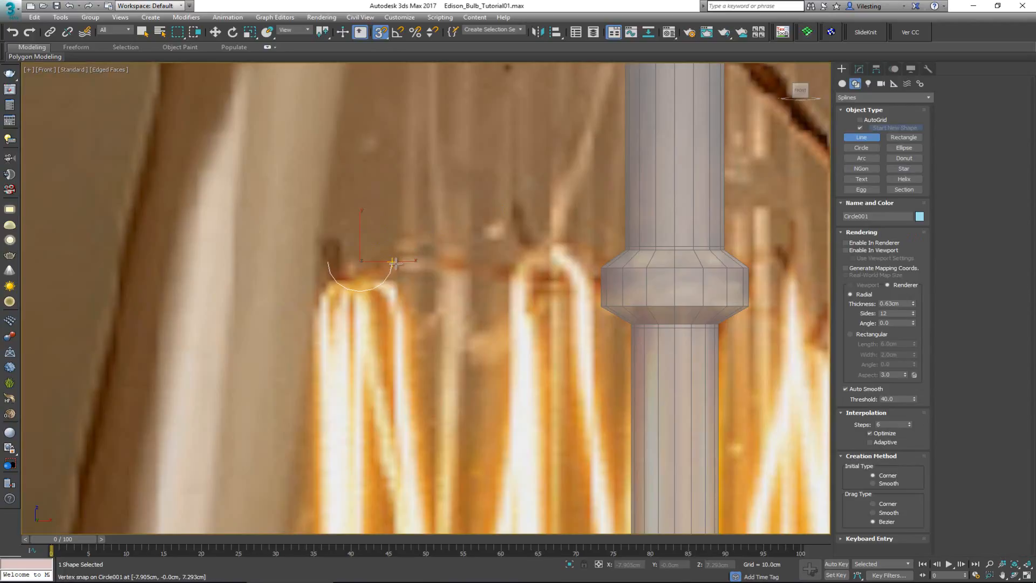
pyautogui.click(393, 262)
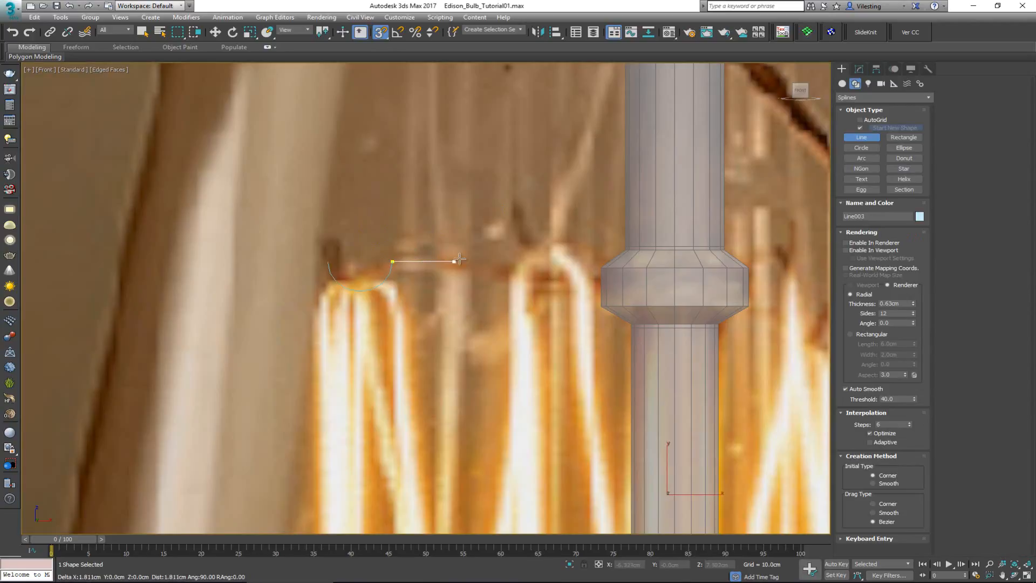
pyautogui.click(549, 261)
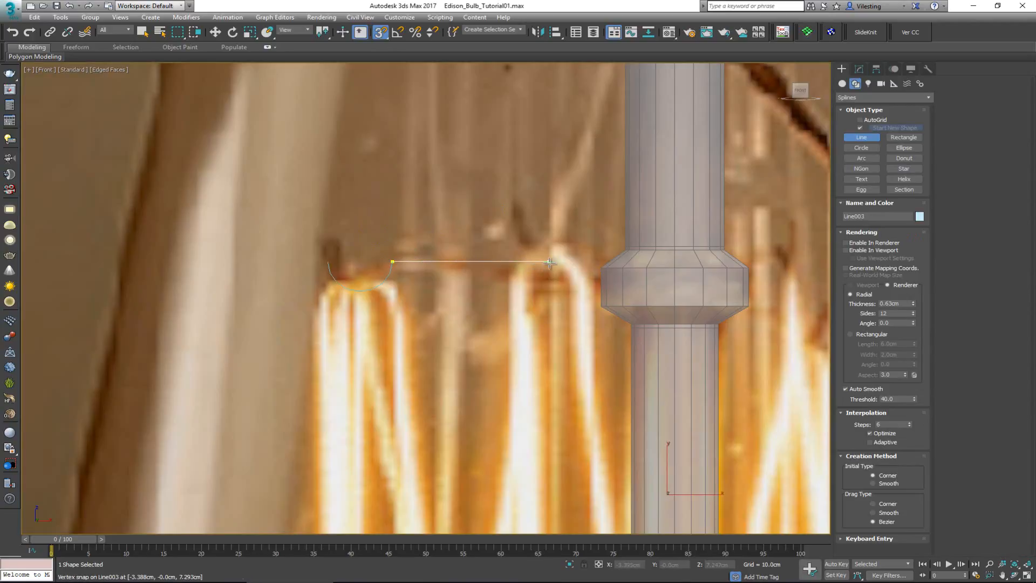
pyautogui.rightClick(545, 288)
pyautogui.press('s')
pyautogui.press('r')
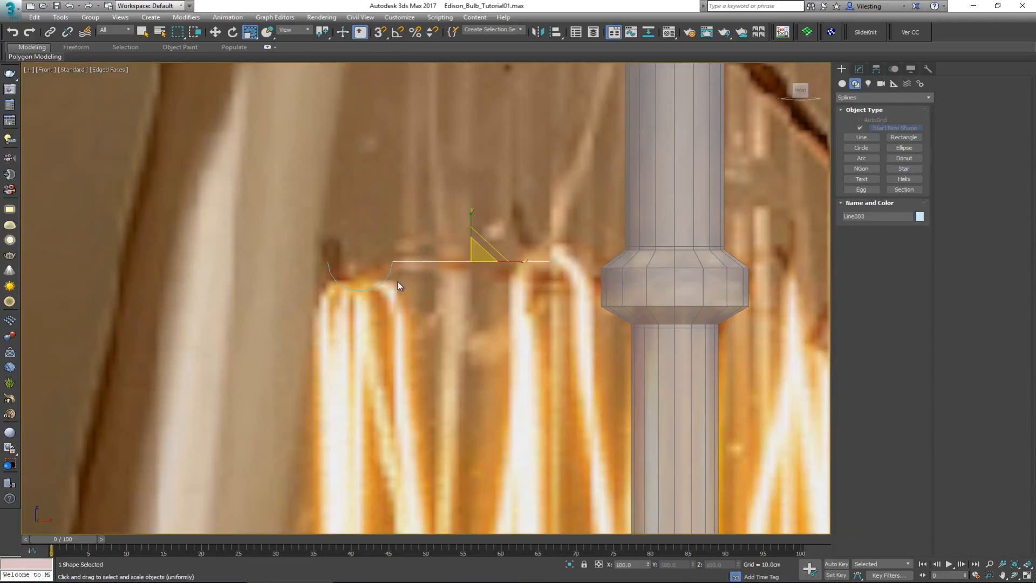
# - Attach the straight line to the hook spline and check the vertices where the two meet
pyautogui.click(859, 71)
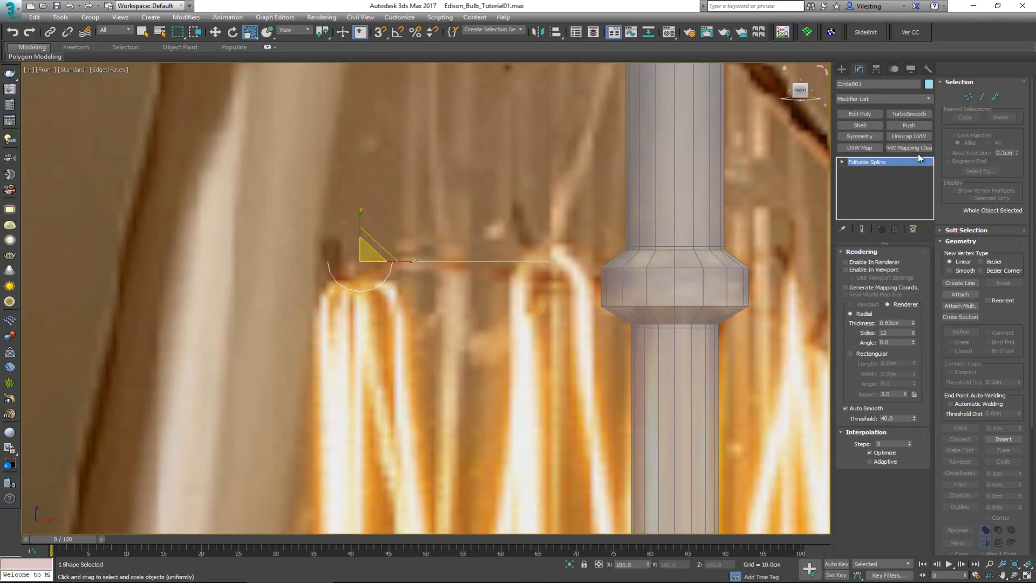
pyautogui.click(961, 295)
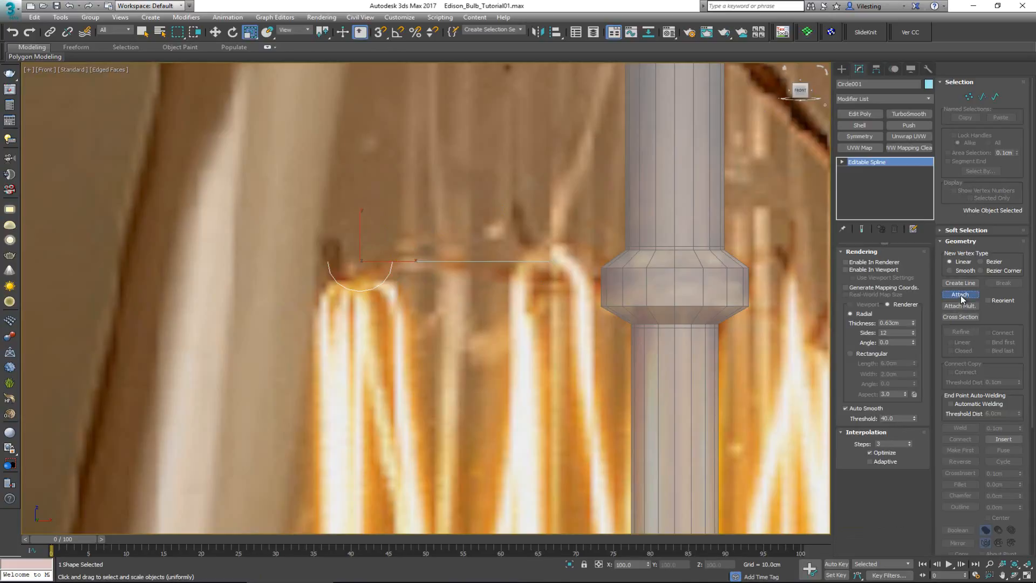
pyautogui.click(415, 264)
pyautogui.press('w')
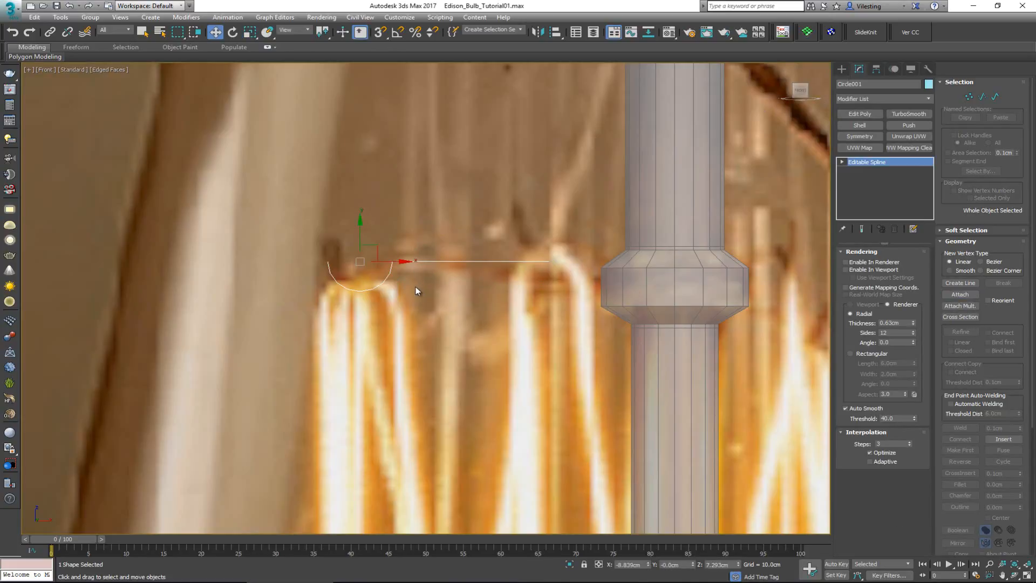
pyautogui.press('1')
pyautogui.moveTo(416, 239); pyautogui.dragTo(393, 265)
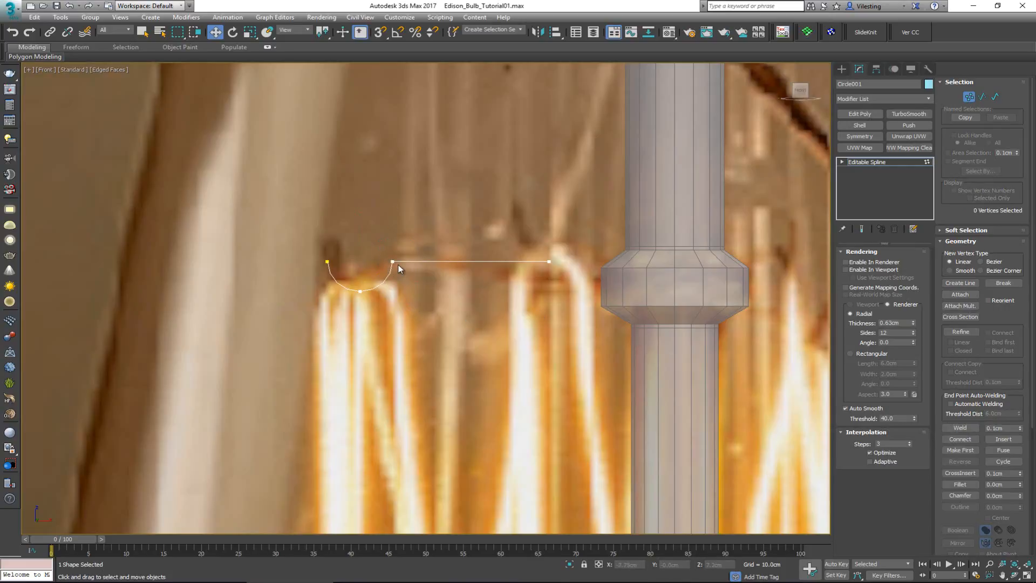
pyautogui.press('1')
pyautogui.click(322, 250)
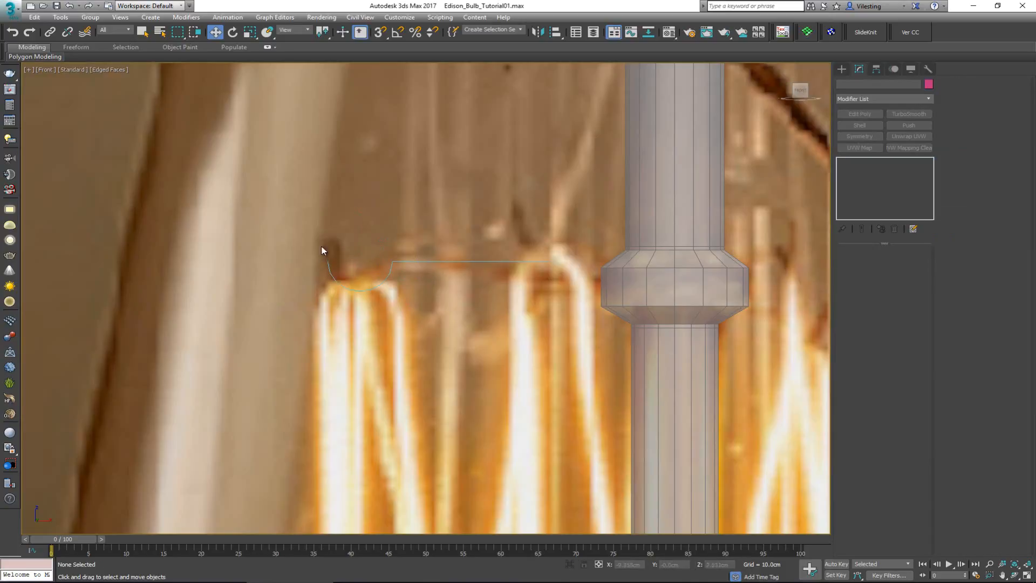
# - Enable the hook spline in the renderer and viewport, and set its radial thickness to 0.39 cm
pyautogui.click(432, 263)
pyautogui.moveTo(469, 264); pyautogui.dragTo(377, 255, button='middle')
pyautogui.scroll(-2, 376, 255)
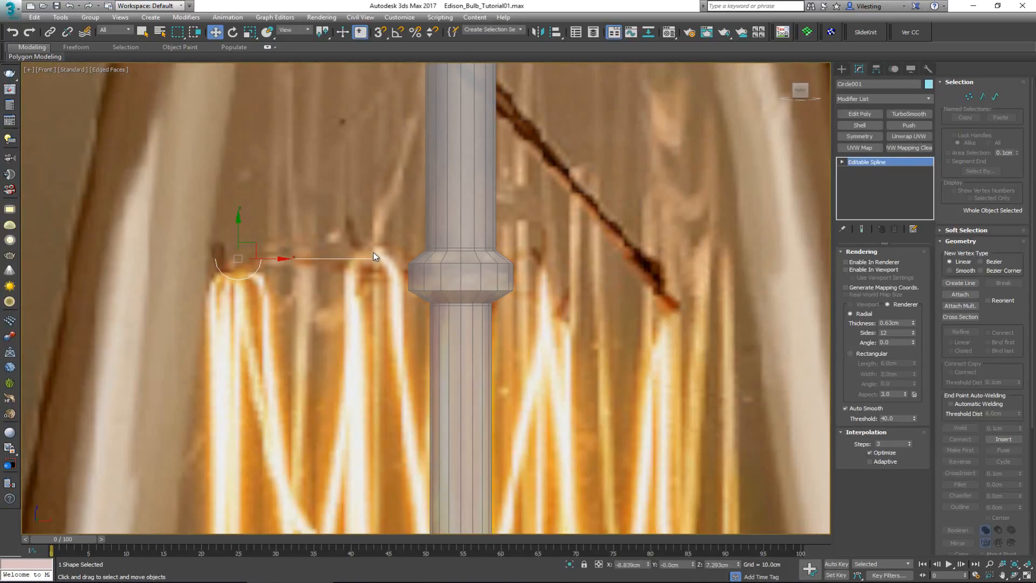
pyautogui.scroll(2, 376, 257)
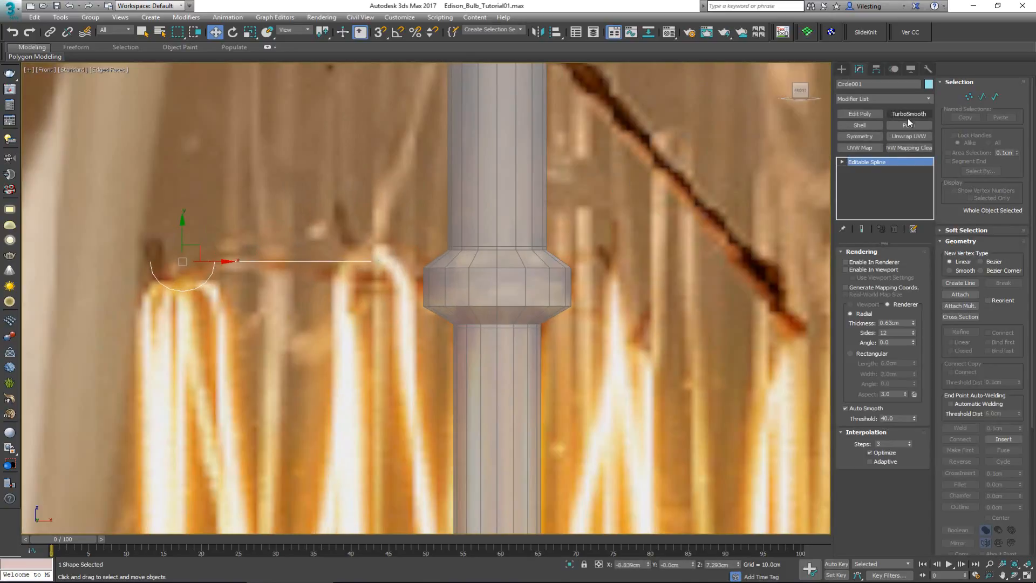
pyautogui.click(887, 264)
pyautogui.click(887, 271)
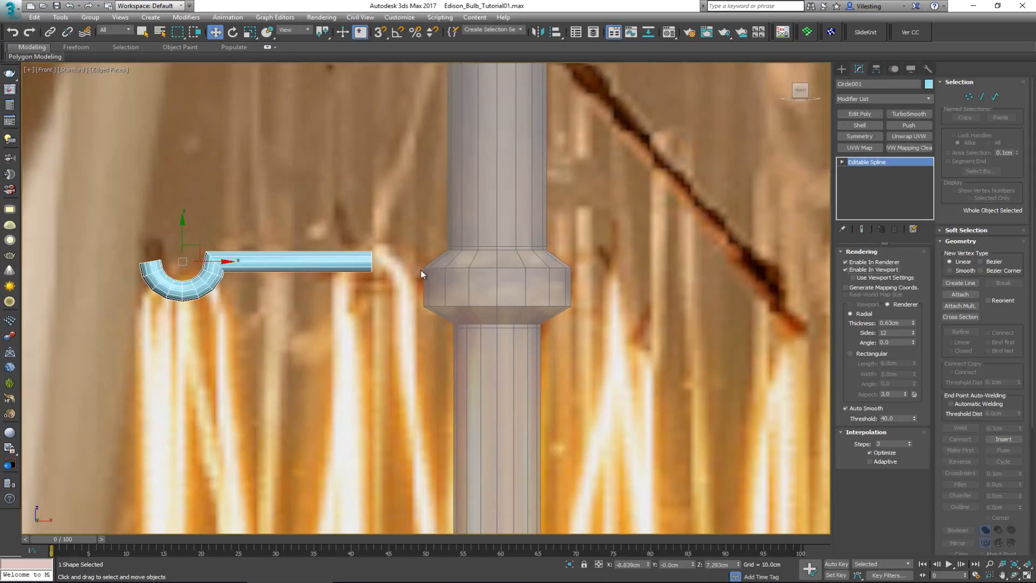
pyautogui.scroll(3, 183, 268)
pyautogui.scroll(-2, 208, 268)
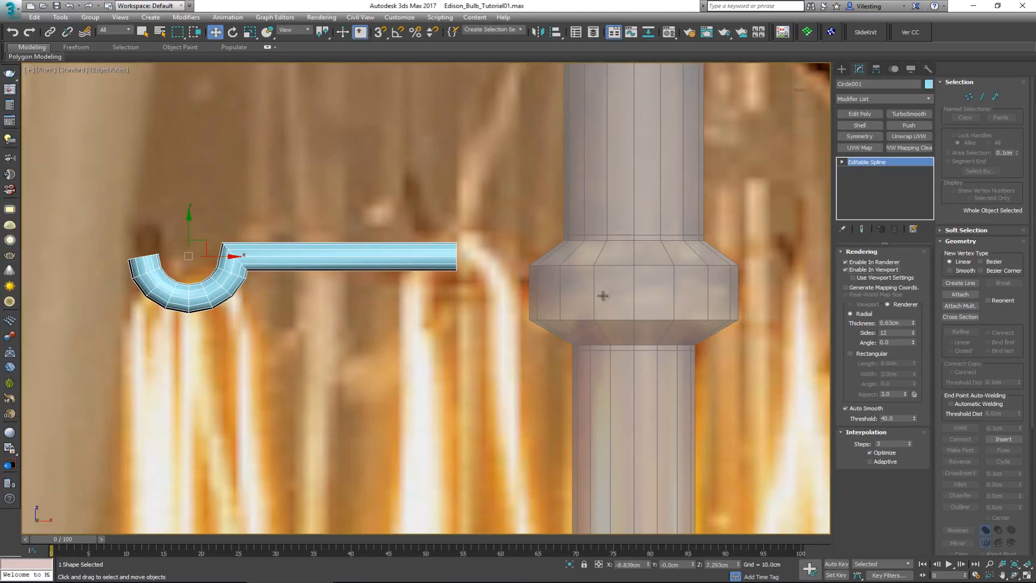
pyautogui.moveTo(915, 323); pyautogui.dragTo(899, 334)
pyautogui.moveTo(291, 250); pyautogui.dragTo(359, 281, button='middle')
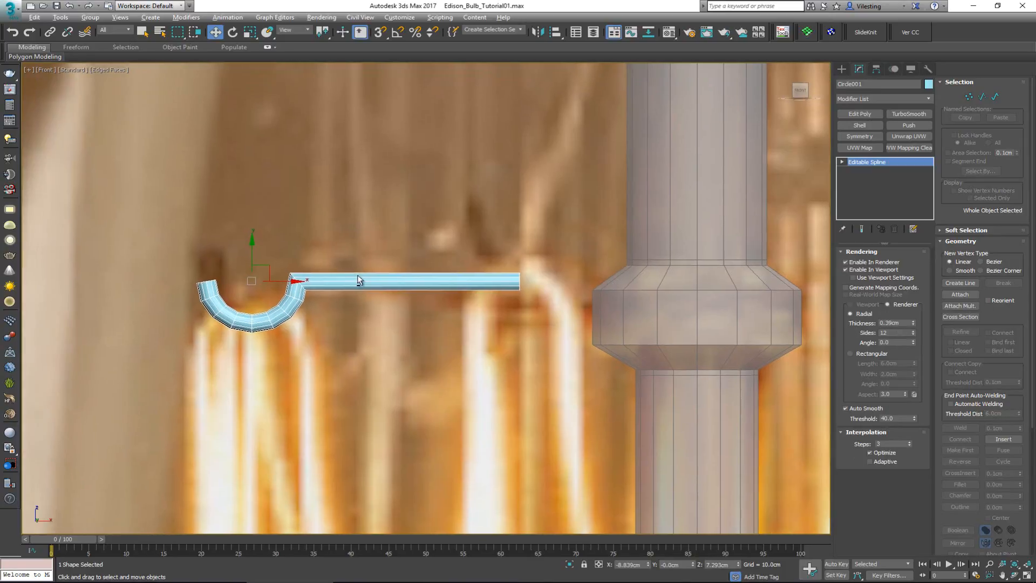
# - Examine the hook's curved tip up close in the Perspective view with edged faces displayed
pyautogui.hotkey('alt', 'w')
pyautogui.middleClick(613, 387)
pyautogui.hotkey('alt', 'w')
pyautogui.keyDown('alt'); pyautogui.moveTo(492, 345); pyautogui.dragTo(479, 369, button='middle'); pyautogui.keyUp('alt')
pyautogui.press('z')
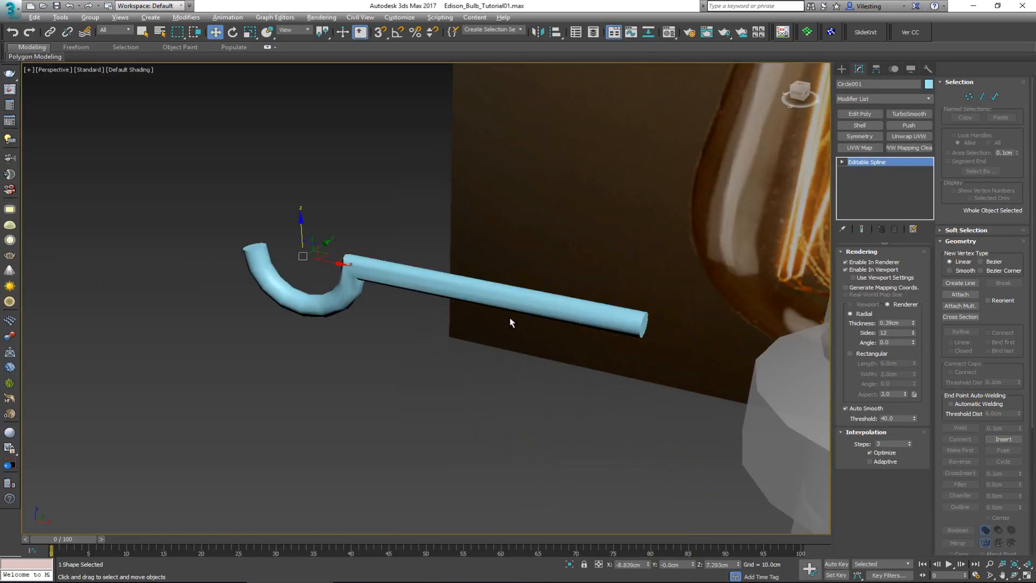
pyautogui.keyDown('alt'); pyautogui.moveTo(511, 320); pyautogui.dragTo(559, 314, button='middle'); pyautogui.keyUp('alt')
pyautogui.scroll(3, 223, 346)
pyautogui.scroll(3, 223, 348)
pyautogui.press('F4')
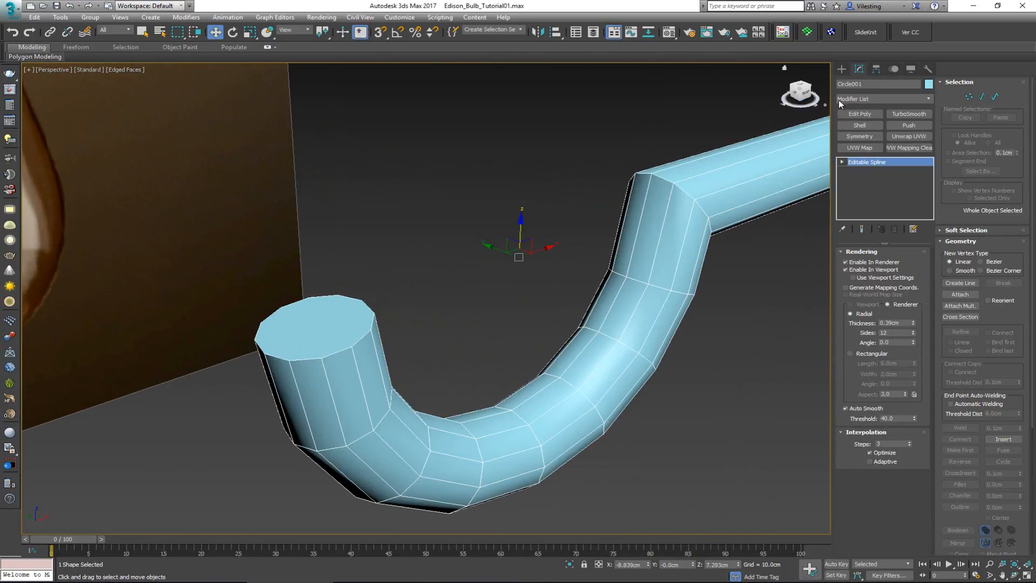
# - Add an Edit Poly modifier to the hook and flatten its tip's end polygon horizontally with Make Planar
pyautogui.click(853, 116)
pyautogui.press('4')
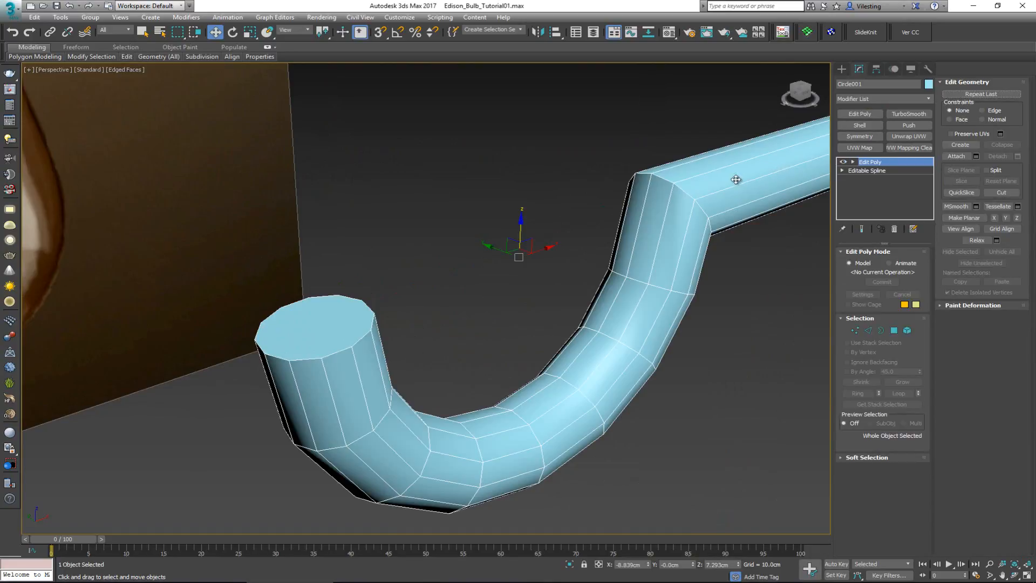
pyautogui.click(341, 316)
pyautogui.keyDown('alt'); pyautogui.moveTo(313, 310); pyautogui.dragTo(321, 332, button='middle'); pyautogui.keyUp('alt')
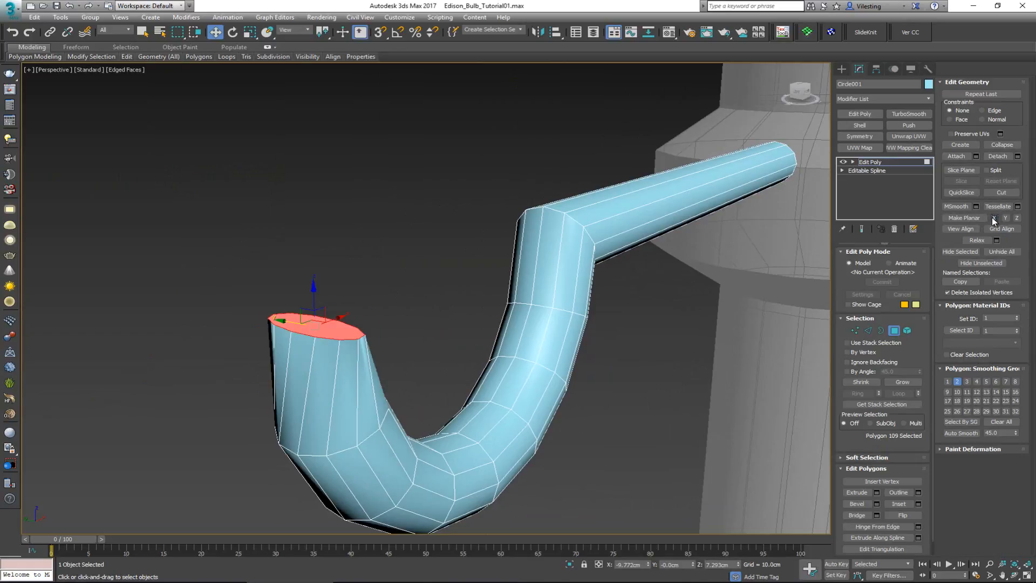
pyautogui.click(1008, 217)
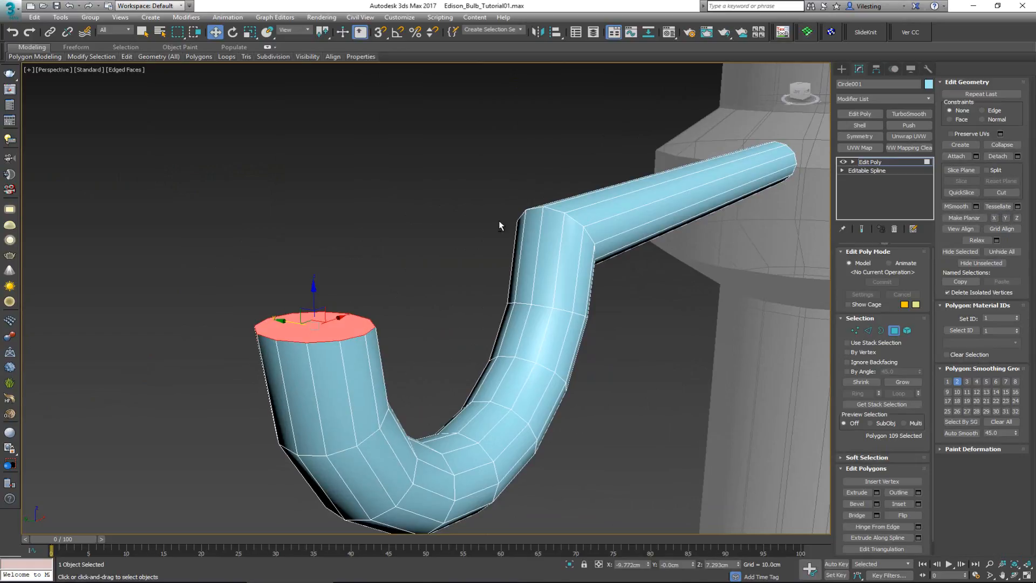
# - Raise the hook tip's end polygon vertically, using vertex snap to match the height of the bend where the arm starts
pyautogui.keyDown('alt'); pyautogui.moveTo(499, 221); pyautogui.dragTo(498, 224, button='middle'); pyautogui.keyUp('alt')
pyautogui.press('s')
pyautogui.moveTo(318, 293); pyautogui.dragTo(552, 196)
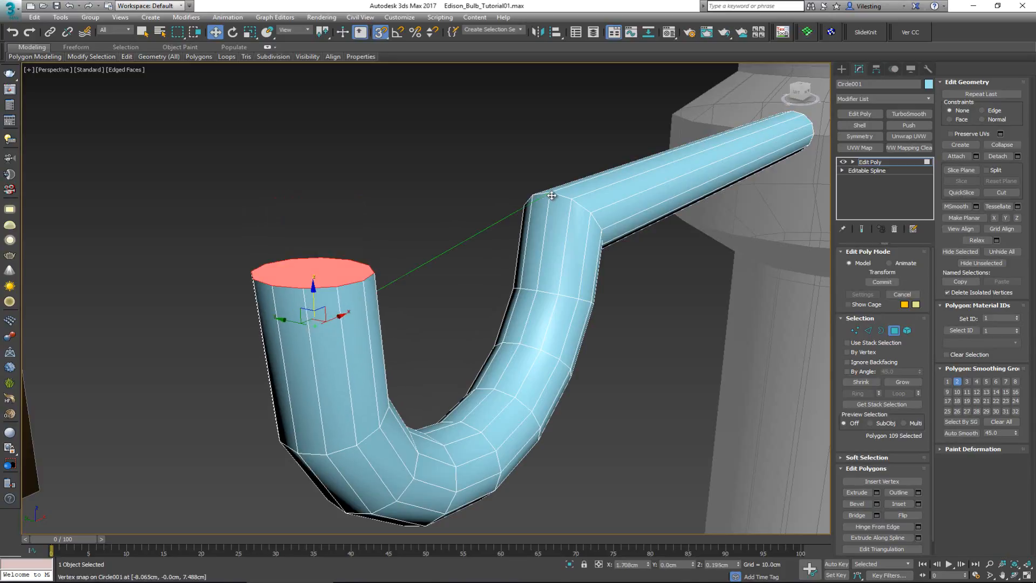
pyautogui.keyDown('alt'); pyautogui.moveTo(552, 195); pyautogui.dragTo(567, 192, button='middle'); pyautogui.keyUp('alt')
pyautogui.keyDown('alt'); pyautogui.moveTo(588, 185); pyautogui.dragTo(411, 255, button='middle'); pyautogui.keyUp('alt')
pyautogui.scroll(-5, 510, 216)
pyautogui.keyDown('alt'); pyautogui.moveTo(336, 236); pyautogui.dragTo(412, 251, button='middle'); pyautogui.keyUp('alt')
pyautogui.scroll(5, 483, 435)
pyautogui.scroll(-7, 463, 478)
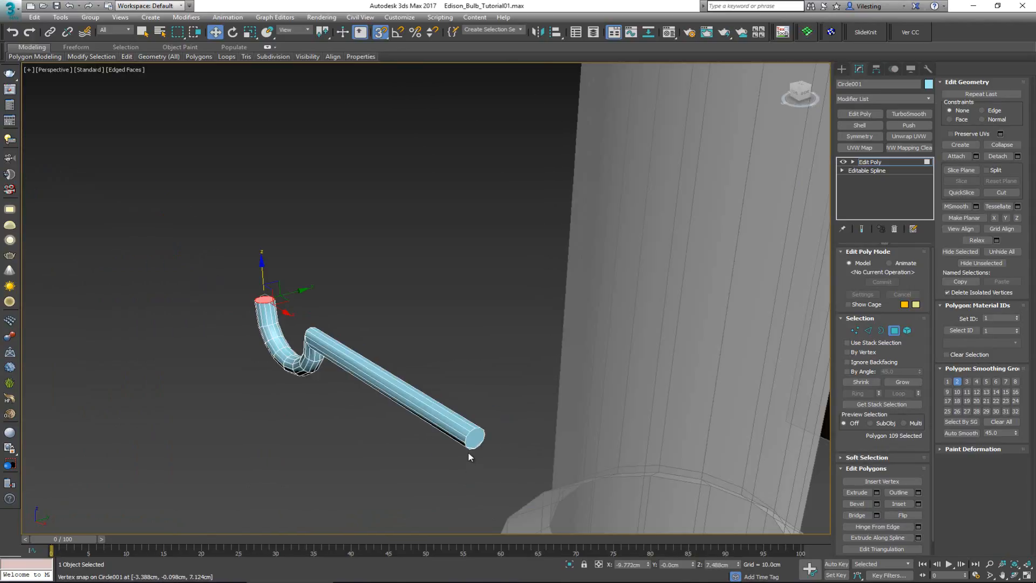
pyautogui.press('2')
pyautogui.scroll(6, 473, 447)
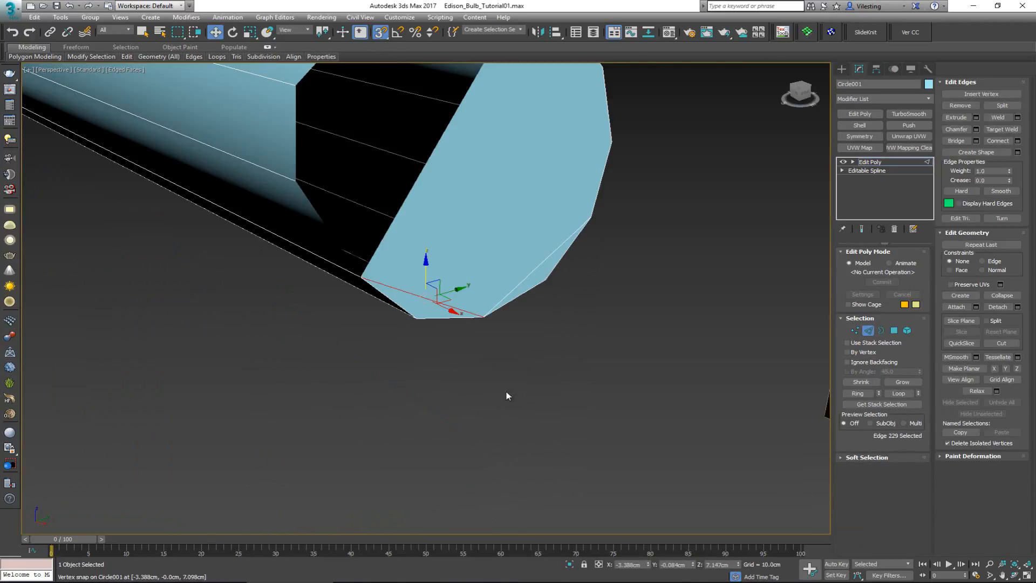
pyautogui.keyDown('ctrl'); pyautogui.click(533, 274); pyautogui.keyUp('ctrl')
pyautogui.hotkey('ctrl', 'd')
pyautogui.scroll(-7, 533, 274)
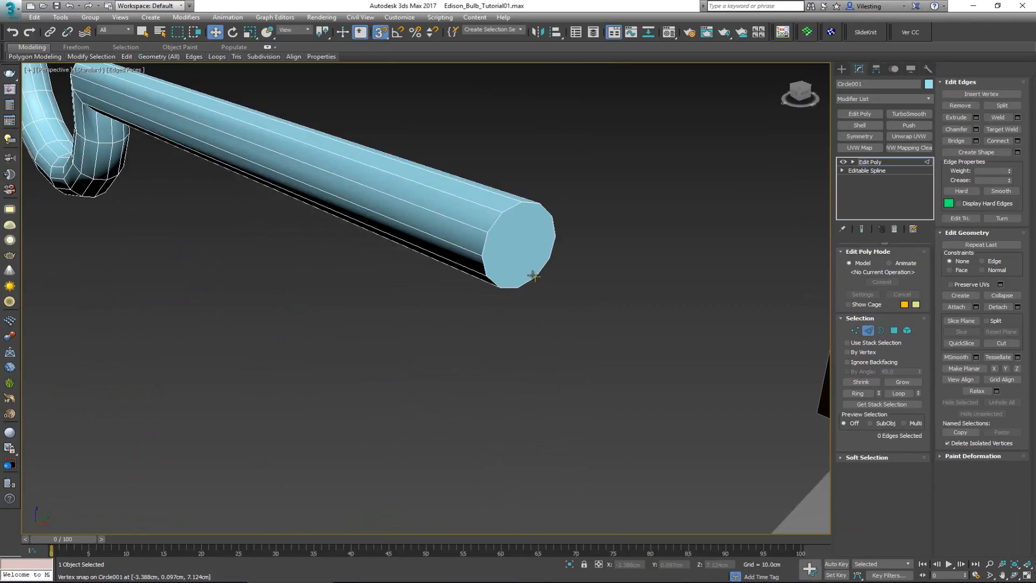
pyautogui.click(868, 329)
pyautogui.scroll(-3, 505, 212)
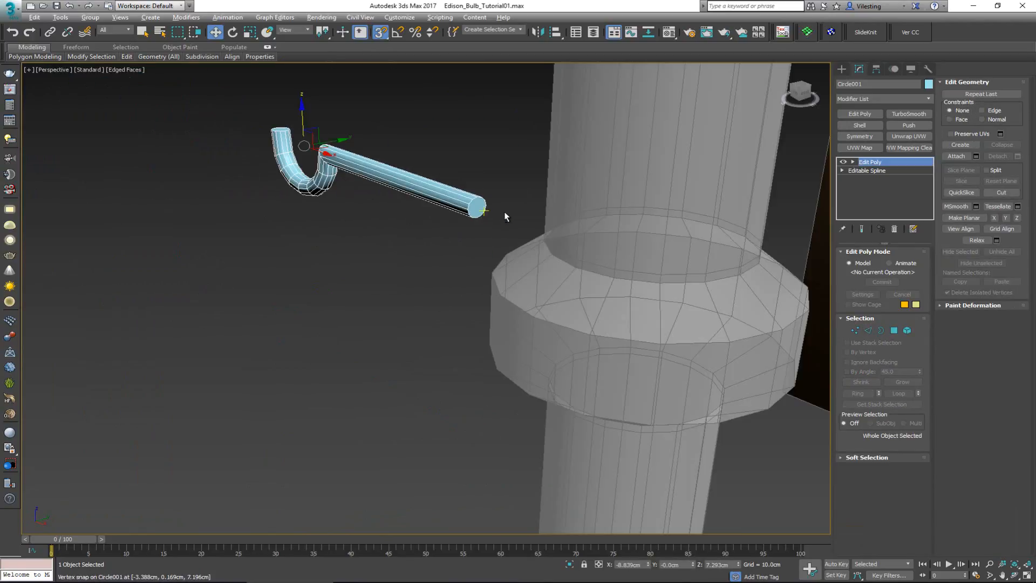
# - Select the vertices at the free end of the arm and move them along X into the stem above the collar
pyautogui.keyDown('alt'); pyautogui.moveTo(504, 211); pyautogui.dragTo(554, 205, button='middle'); pyautogui.keyUp('alt')
pyautogui.press('1')
pyautogui.moveTo(585, 132); pyautogui.dragTo(507, 216)
pyautogui.moveTo(594, 199); pyautogui.dragTo(480, 258, button='middle')
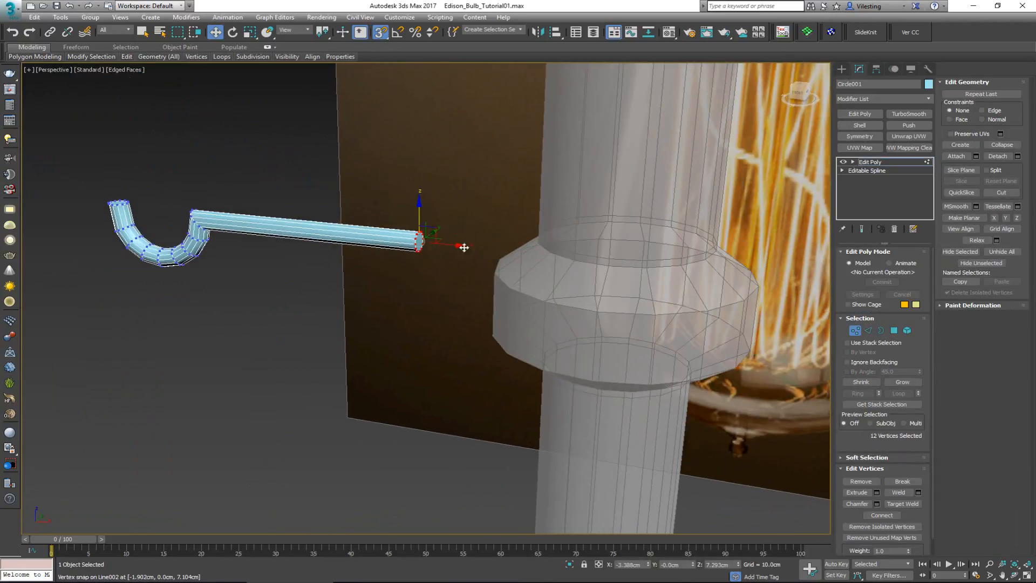
pyautogui.press('s')
pyautogui.moveTo(449, 245); pyautogui.dragTo(695, 283)
pyautogui.click(860, 332)
# - Add a Symmetry modifier with the X mirror axis to the hook and slide its mirror plane along X toward the stem
pyautogui.keyDown('alt'); pyautogui.moveTo(545, 266); pyautogui.dragTo(468, 277, button='middle'); pyautogui.keyUp('alt')
pyautogui.scroll(-3, 467, 278)
pyautogui.keyDown('alt'); pyautogui.moveTo(722, 185); pyautogui.dragTo(495, 200, button='middle'); pyautogui.keyUp('alt')
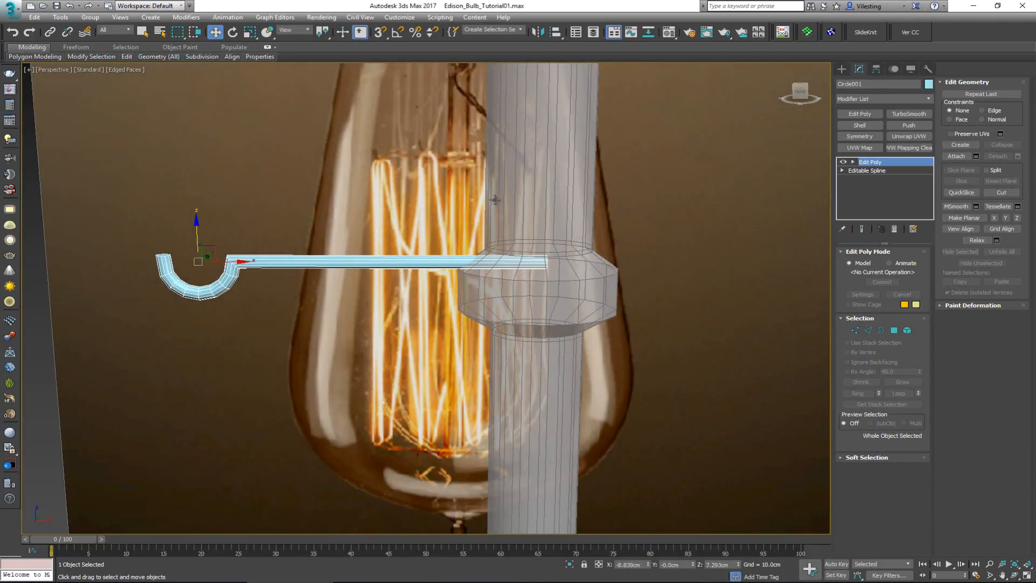
pyautogui.click(864, 136)
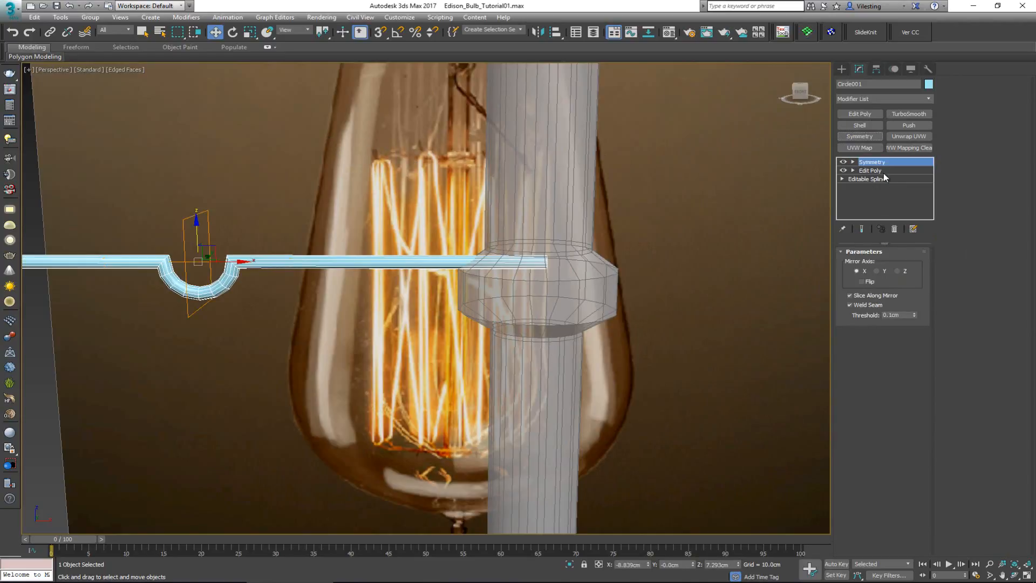
pyautogui.click(873, 162)
pyautogui.moveTo(223, 263); pyautogui.dragTo(330, 274)
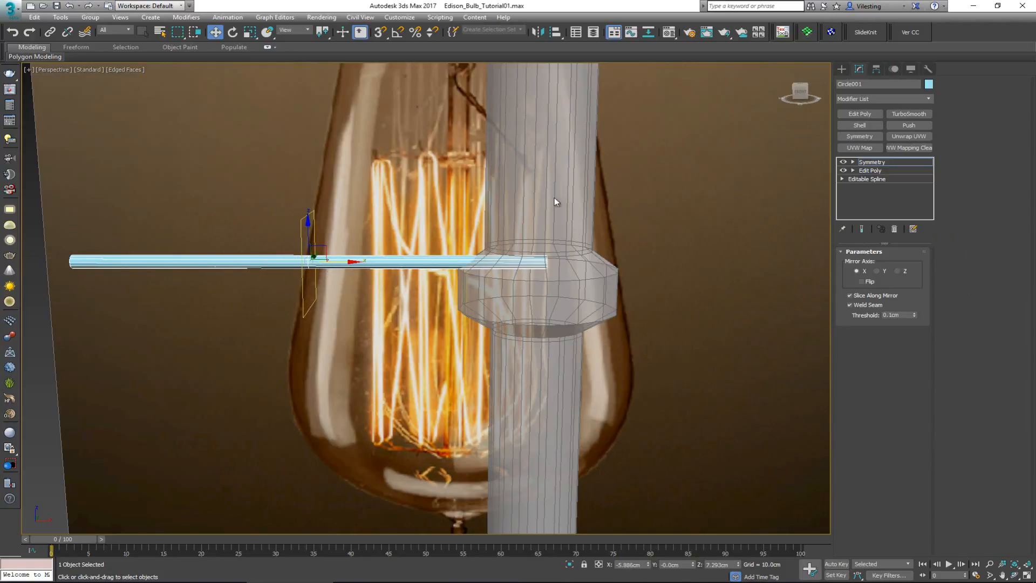
pyautogui.scroll(-3, 523, 244)
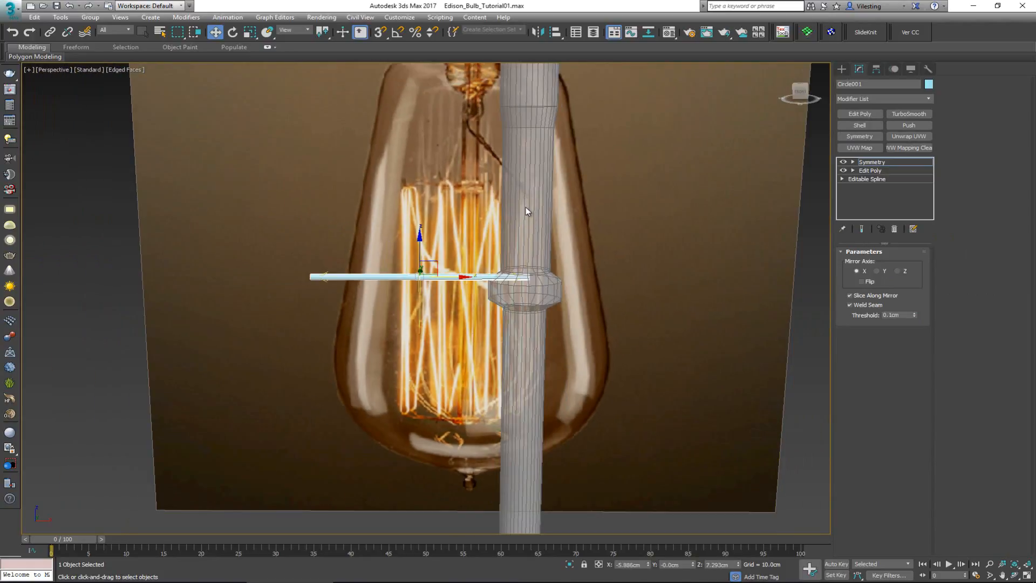
# - Align the Symmetry mirror to the stem's center in X and Z position, and enable Flip
pyautogui.click(556, 33)
pyautogui.click(531, 233)
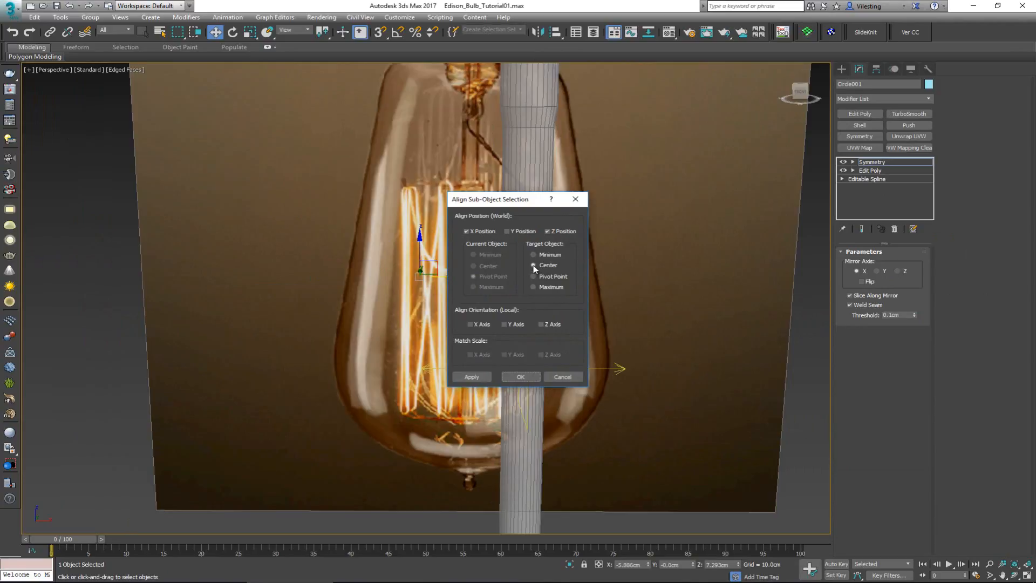
pyautogui.moveTo(518, 200); pyautogui.dragTo(285, 208)
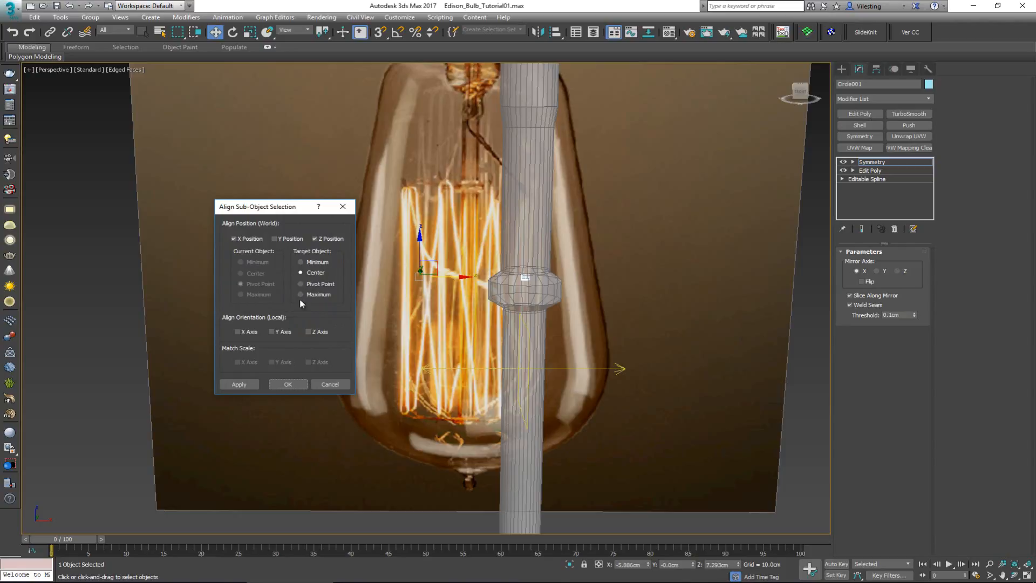
pyautogui.click(286, 384)
pyautogui.click(286, 384)
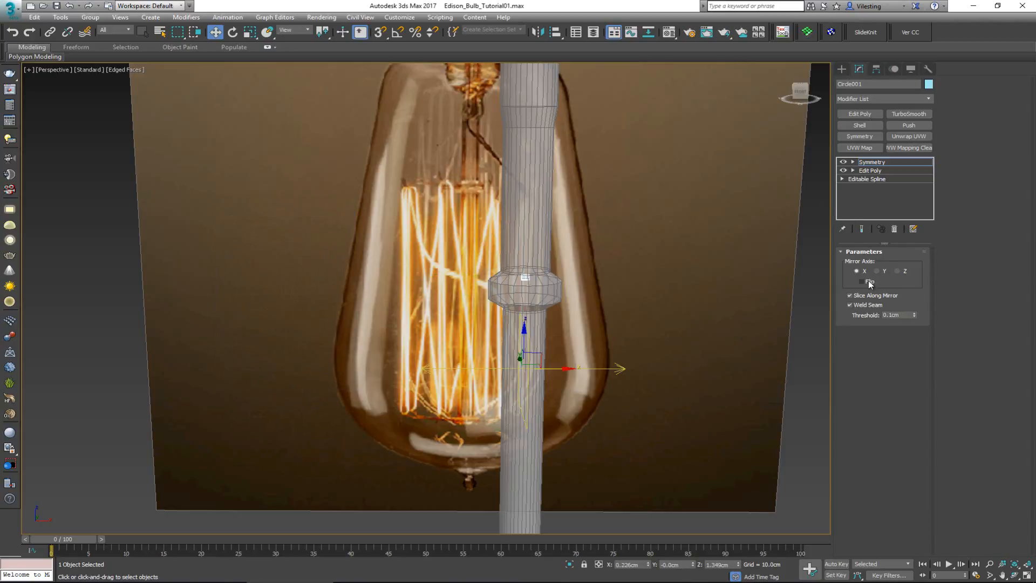
pyautogui.click(862, 282)
# - Examine the arm's center seam and the mirrored double hook around the stem from several angles
pyautogui.scroll(6, 527, 278)
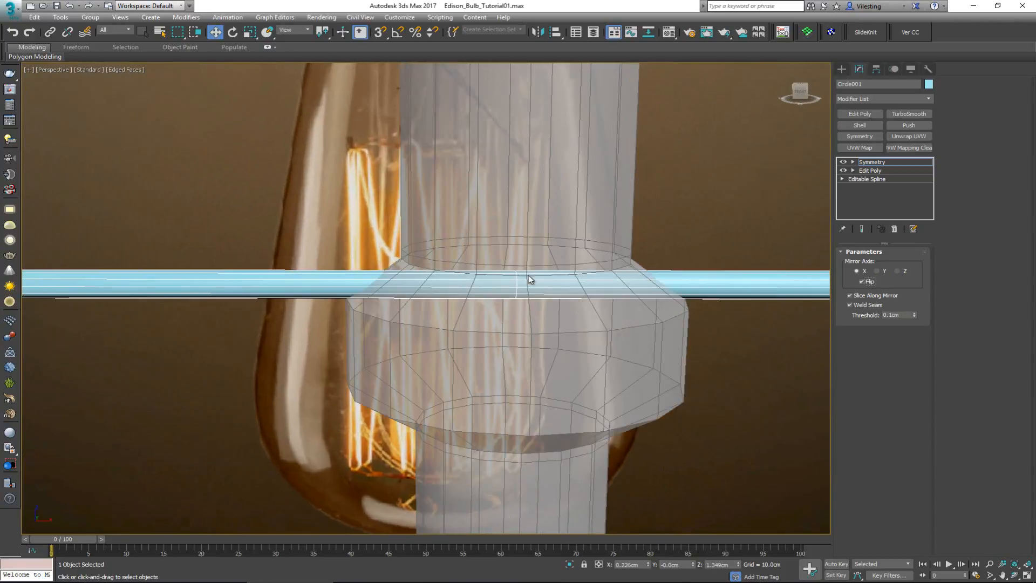
pyautogui.scroll(3, 528, 280)
pyautogui.scroll(-2, 524, 298)
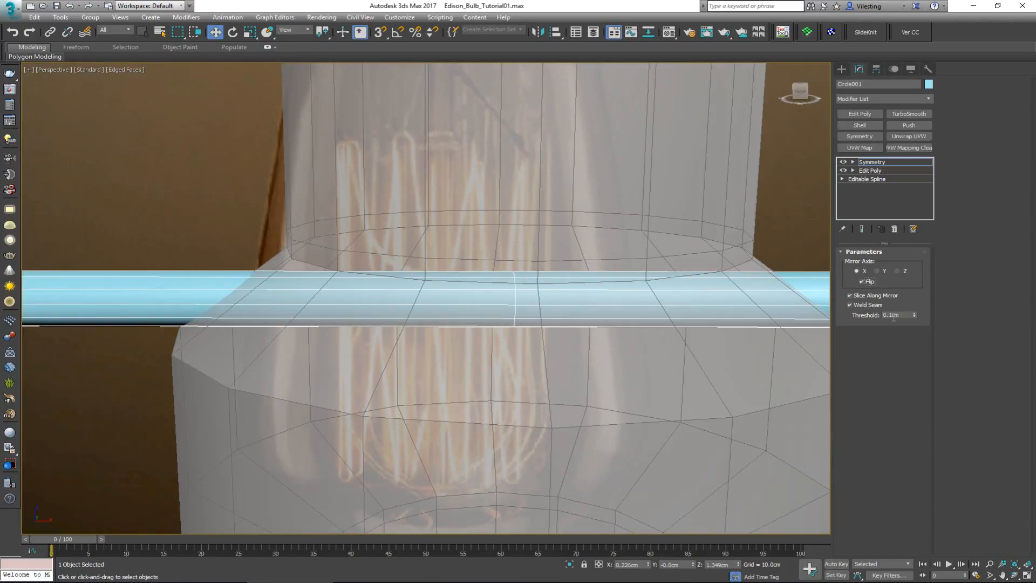
pyautogui.scroll(-4, 485, 299)
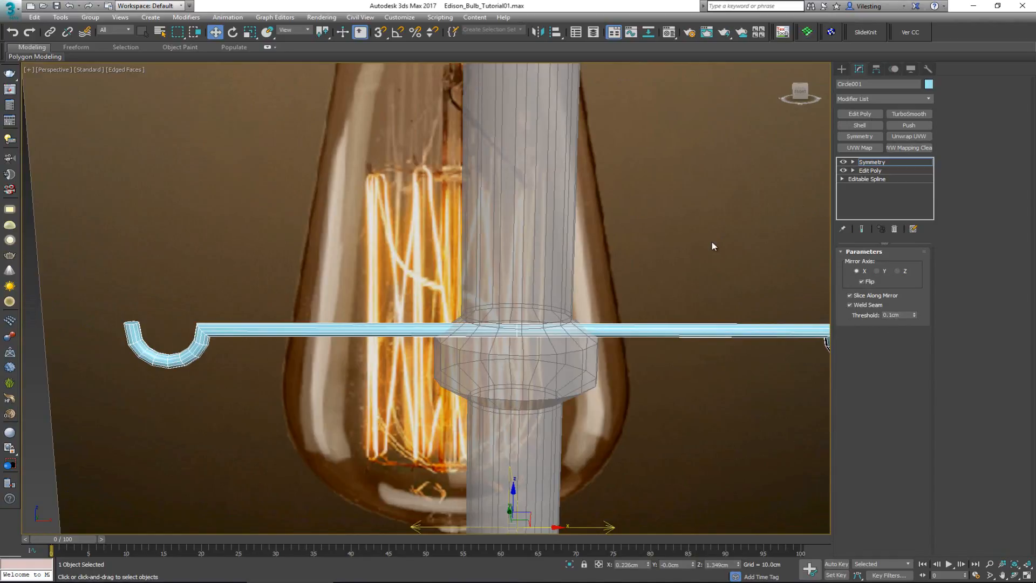
pyautogui.click(705, 264)
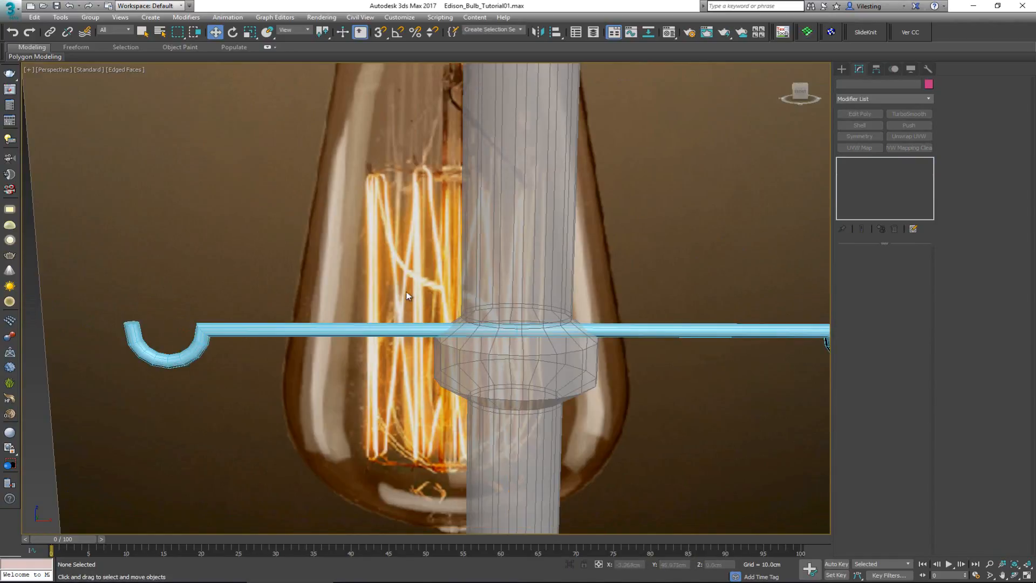
pyautogui.moveTo(404, 294)
pyautogui.keyDown('alt'); pyautogui.mouseDown(button='middle')
pyautogui.moveTo(349, 257)
pyautogui.moveTo(359, 284)
pyautogui.moveTo(394, 295)
pyautogui.mouseUp(button='middle'); pyautogui.keyUp('alt')
pyautogui.click(286, 274)
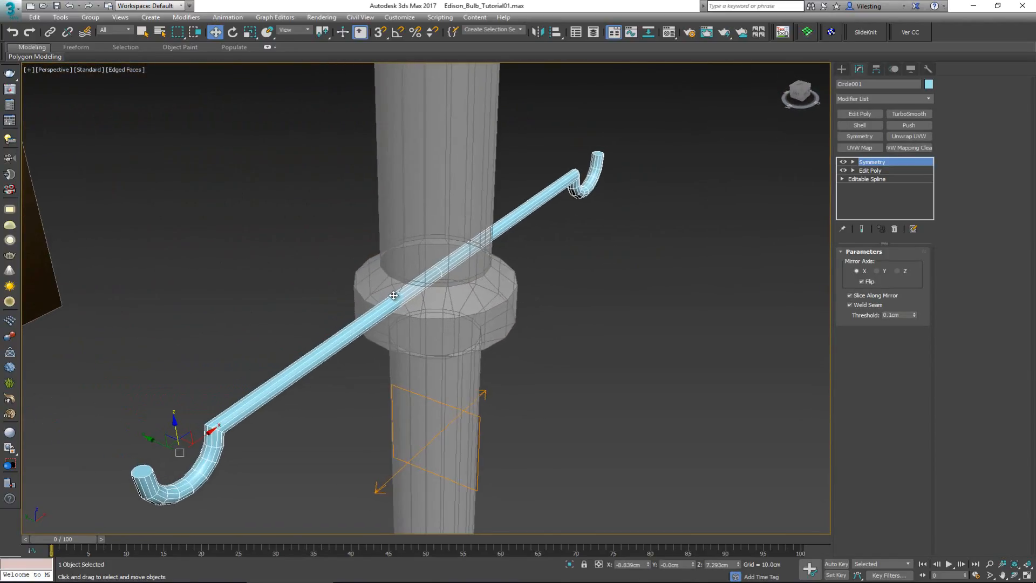
pyautogui.keyDown('alt'); pyautogui.moveTo(313, 393); pyautogui.dragTo(289, 358, button='middle'); pyautogui.keyUp('alt')
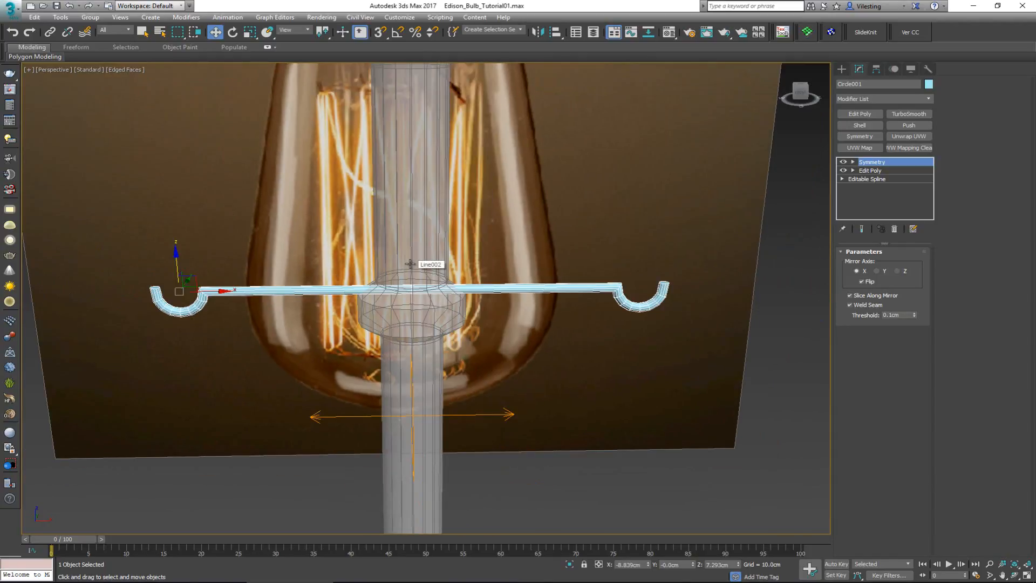
# - Center the pivot of the double-hooked support wire on the object itself
pyautogui.scroll(-4, 328, 185)
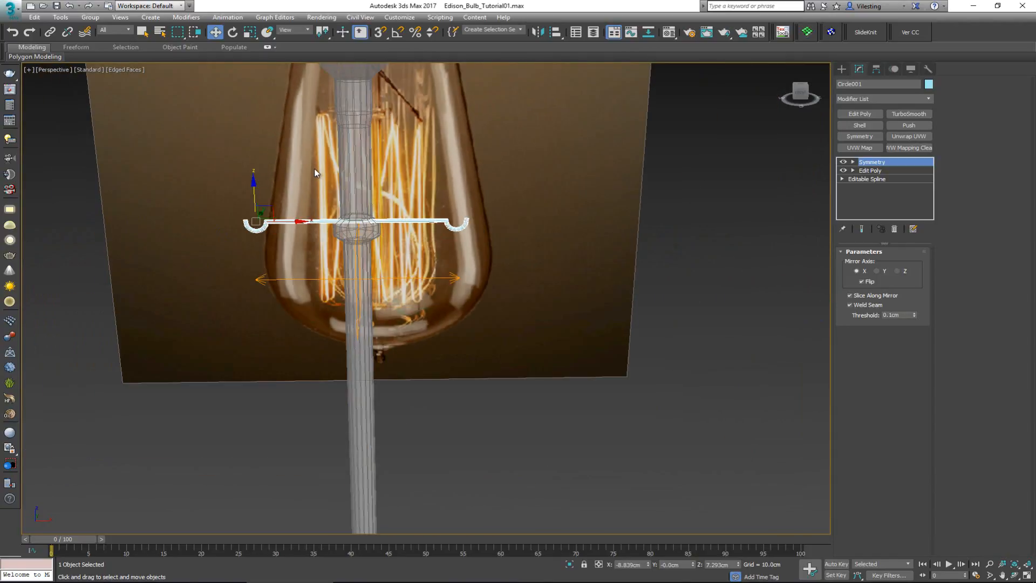
pyautogui.keyDown('alt'); pyautogui.moveTo(315, 167); pyautogui.dragTo(356, 180, button='middle'); pyautogui.keyUp('alt')
pyautogui.keyDown('alt'); pyautogui.moveTo(241, 173); pyautogui.dragTo(266, 206, button='middle'); pyautogui.keyUp('alt')
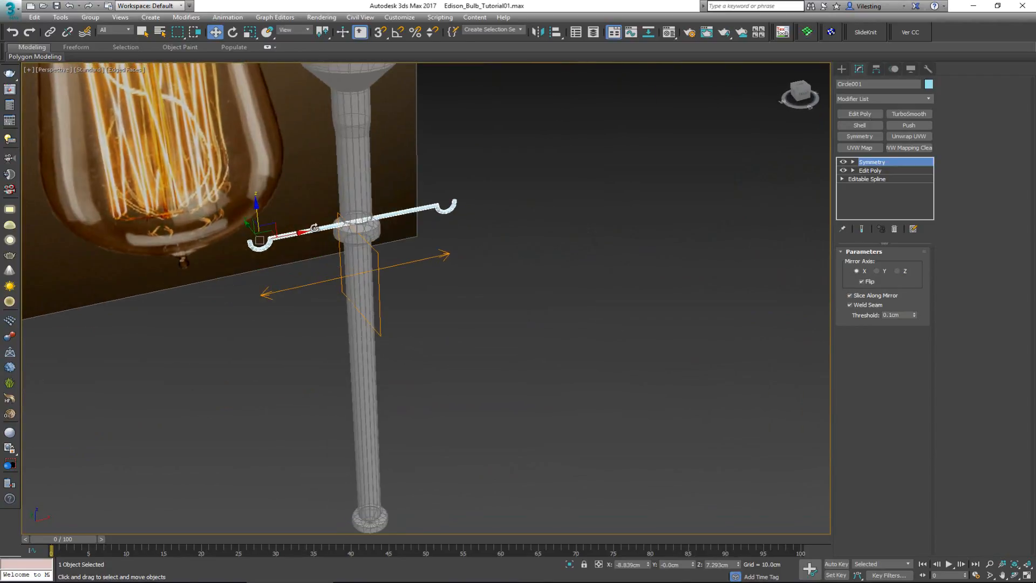
pyautogui.press('e')
pyautogui.keyDown('alt'); pyautogui.moveTo(319, 226); pyautogui.dragTo(319, 252, button='middle'); pyautogui.keyUp('alt')
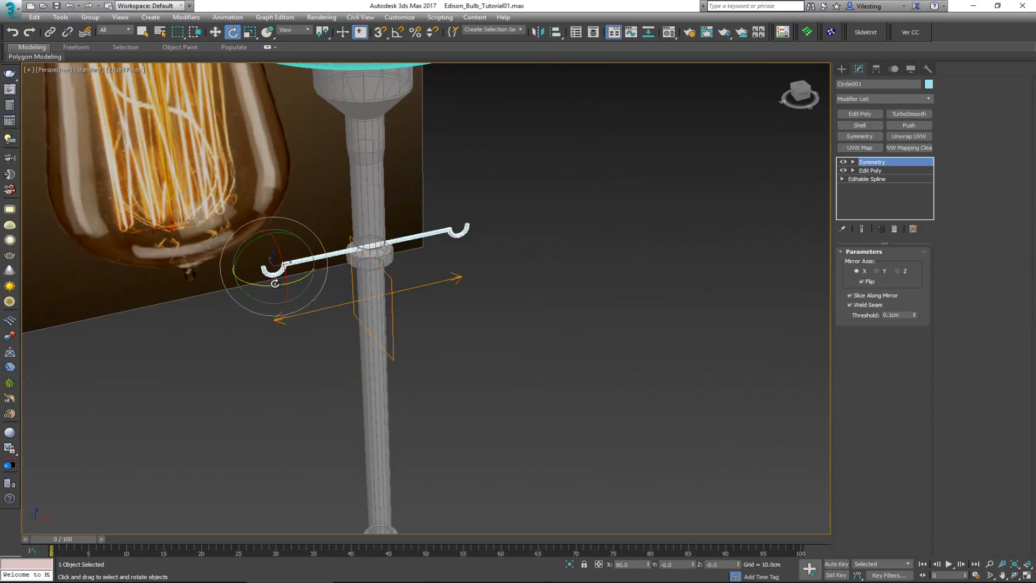
pyautogui.click(876, 69)
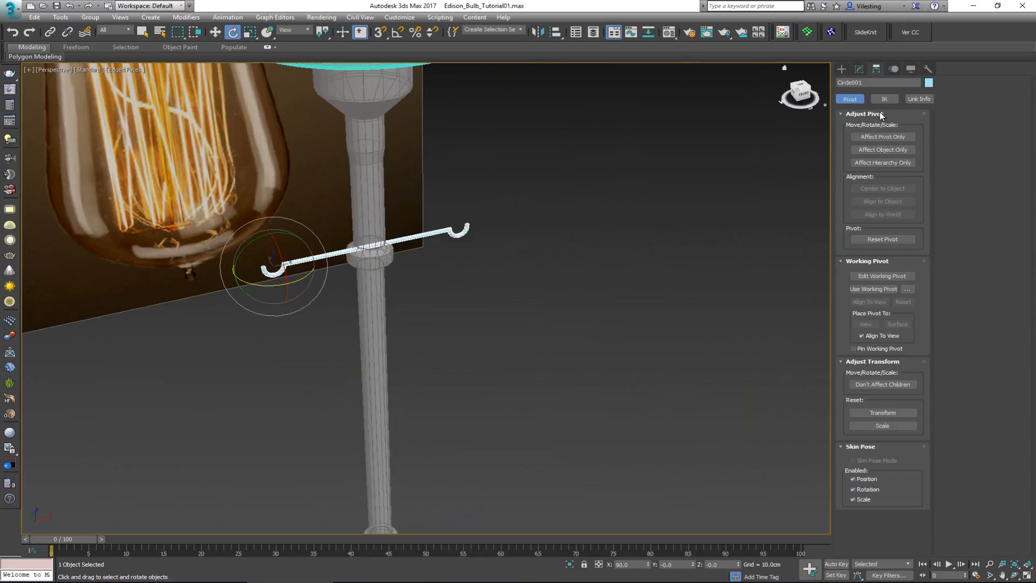
pyautogui.click(883, 137)
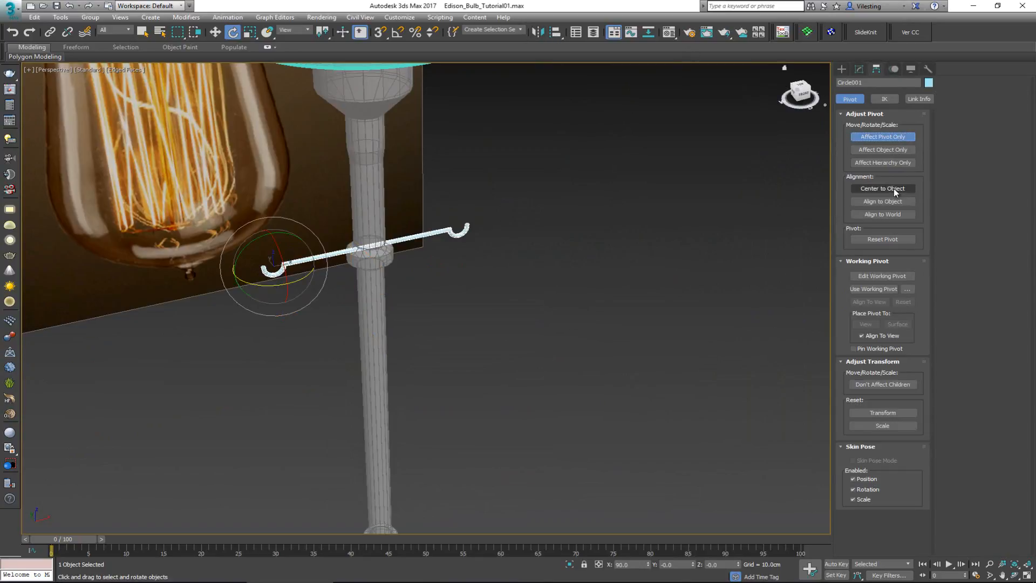
pyautogui.click(893, 189)
pyautogui.click(883, 137)
# - Enable angle snap and rotate-clone the hooked wire around the vertical axis in 45° increments, making three copies
pyautogui.scroll(5, 377, 260)
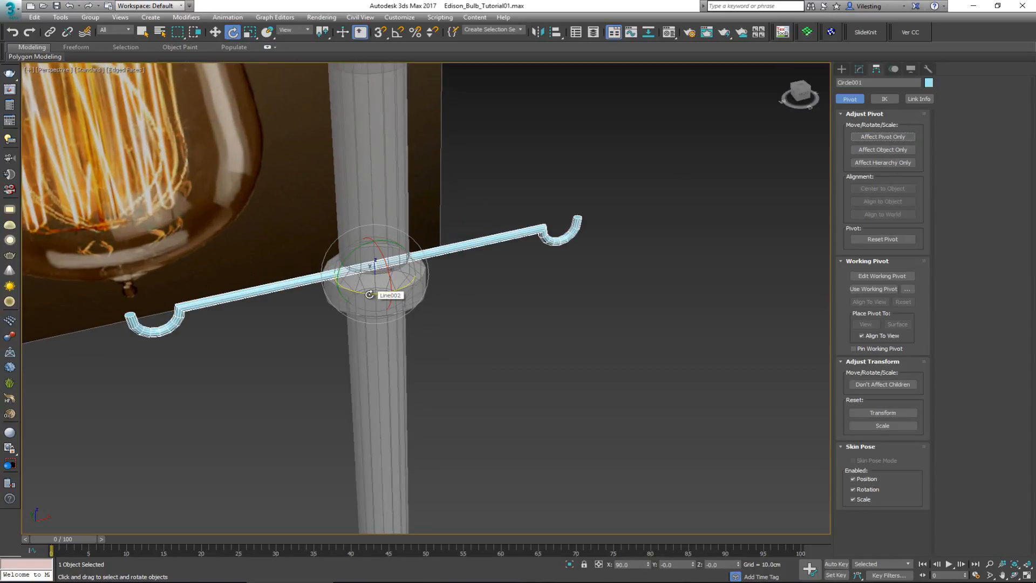
pyautogui.keyDown('shift'); pyautogui.moveTo(369, 294); pyautogui.dragTo(374, 302); pyautogui.keyUp('shift')
pyautogui.click(564, 338)
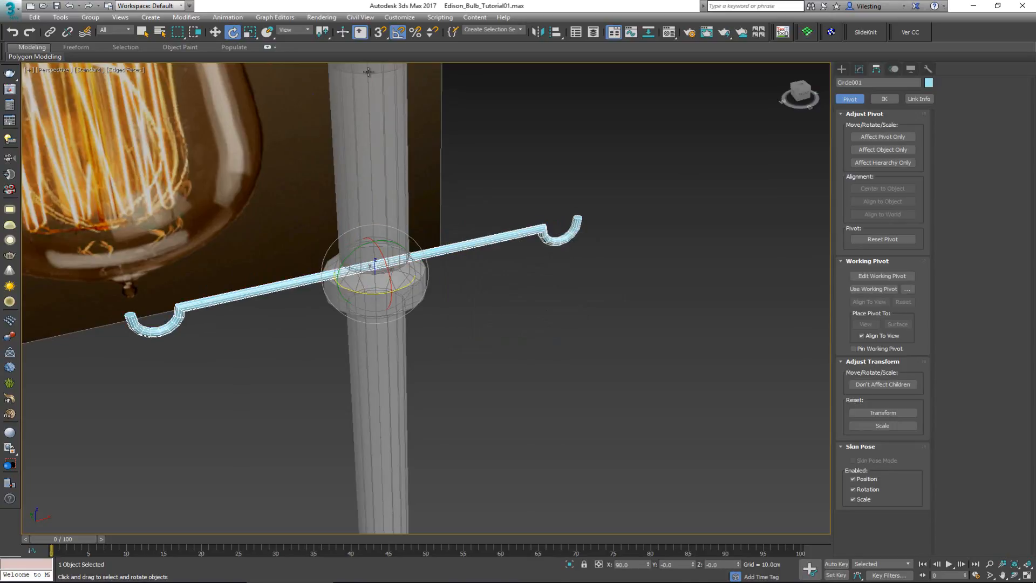
pyautogui.keyDown('shift'); pyautogui.moveTo(373, 295); pyautogui.dragTo(393, 293); pyautogui.keyUp('shift')
pyautogui.click(518, 338)
pyautogui.click(517, 340)
pyautogui.click(518, 340)
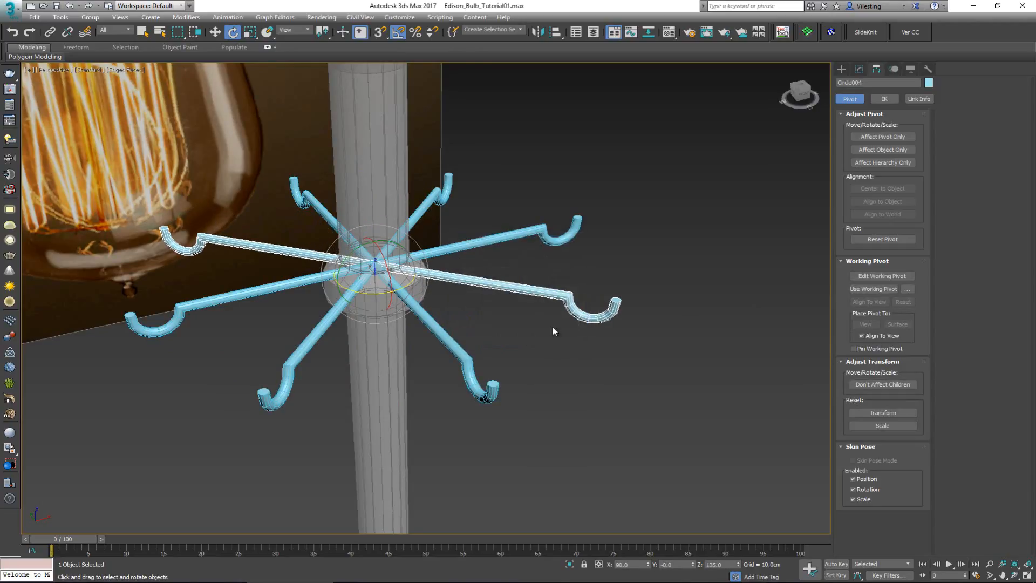
# - Select all four hooked wires and lower them in the Front view to the middle of the stem's upper collar
pyautogui.keyDown('alt'); pyautogui.moveTo(600, 283); pyautogui.dragTo(478, 360, button='middle'); pyautogui.keyUp('alt')
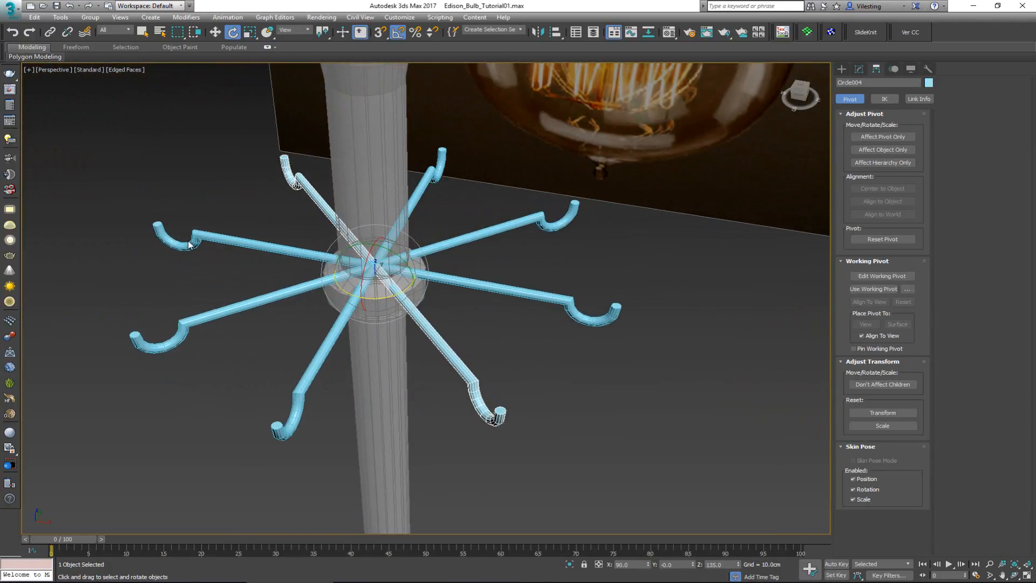
pyautogui.keyDown('alt'); pyautogui.moveTo(417, 352); pyautogui.dragTo(543, 270, button='middle'); pyautogui.keyUp('alt')
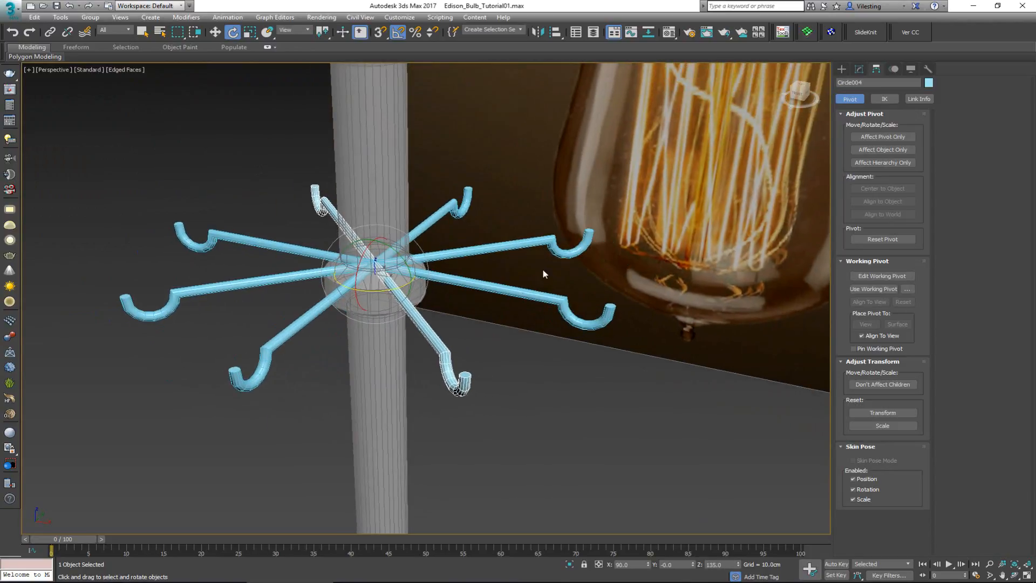
pyautogui.moveTo(463, 284); pyautogui.dragTo(461, 286)
pyautogui.scroll(-3, 448, 239)
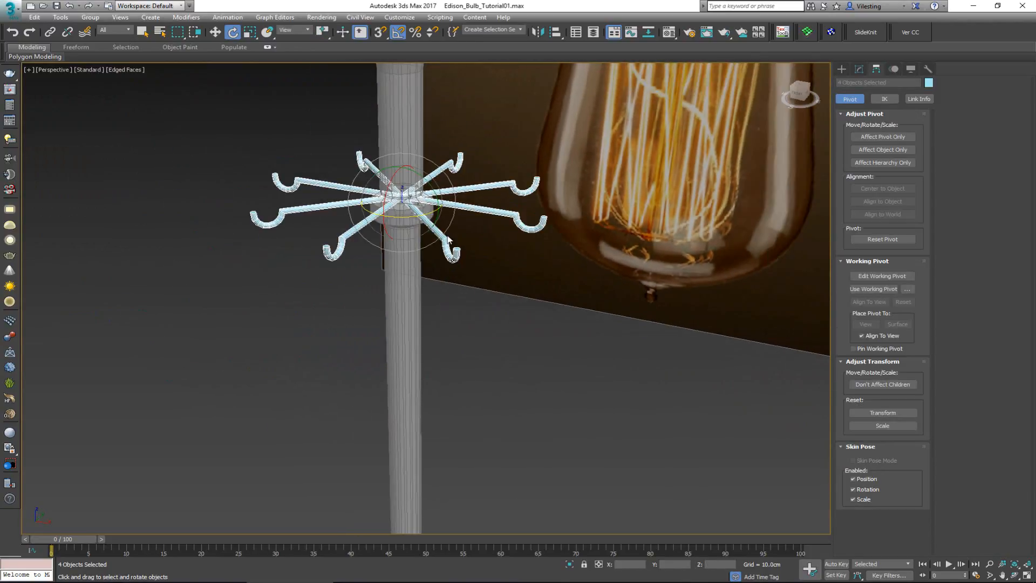
pyautogui.press('w')
pyautogui.keyDown('alt'); pyautogui.moveTo(448, 239); pyautogui.dragTo(414, 172, button='middle'); pyautogui.keyUp('alt')
pyautogui.hotkey('alt', 'w')
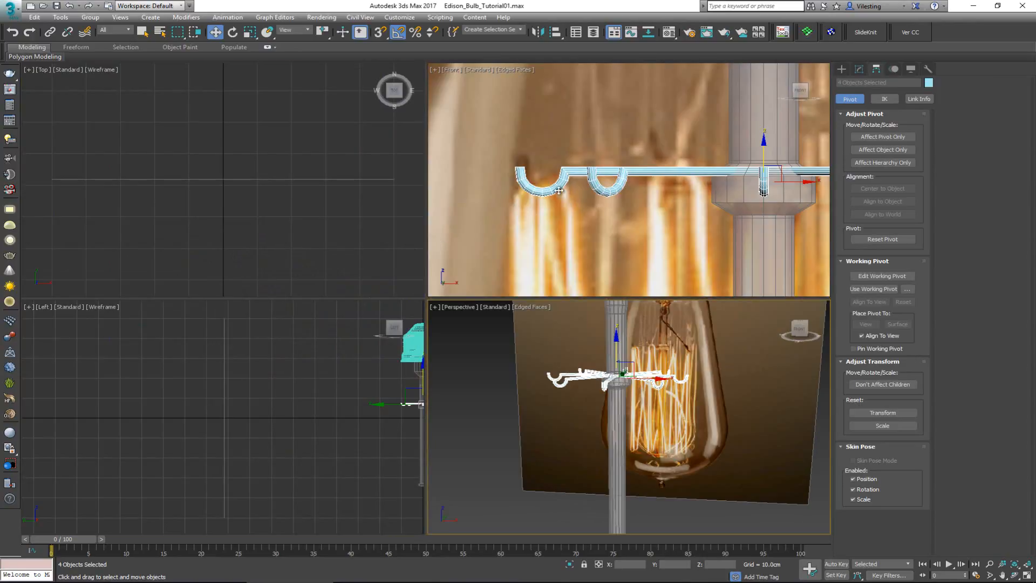
pyautogui.hotkey('alt', 'w')
pyautogui.moveTo(592, 190); pyautogui.dragTo(592, 144, button='middle')
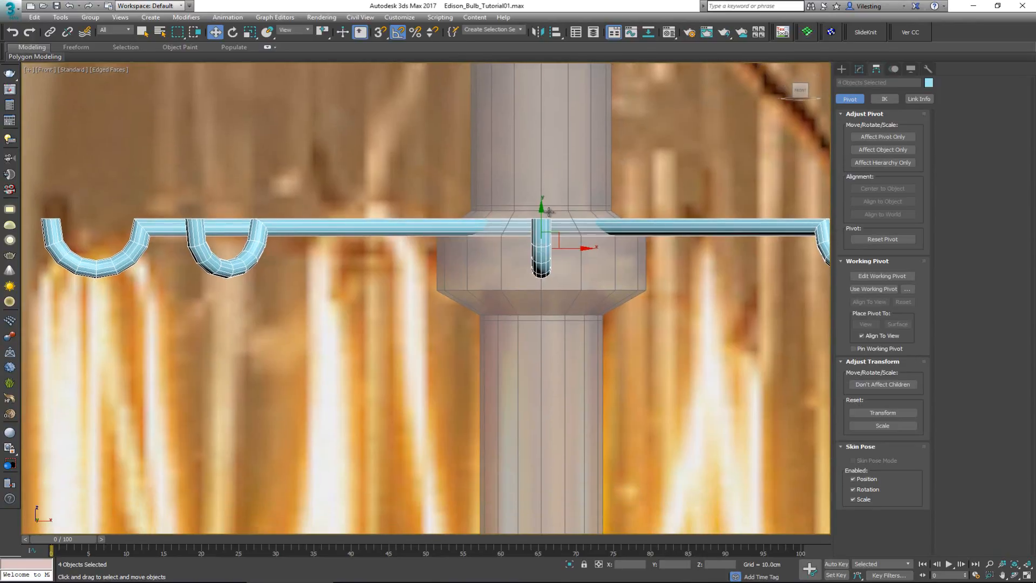
pyautogui.moveTo(538, 223); pyautogui.dragTo(539, 251)
# - Clone the four hooked wires straight down to the collar at the stem's lower end, as one Copy
pyautogui.scroll(-8, 536, 227)
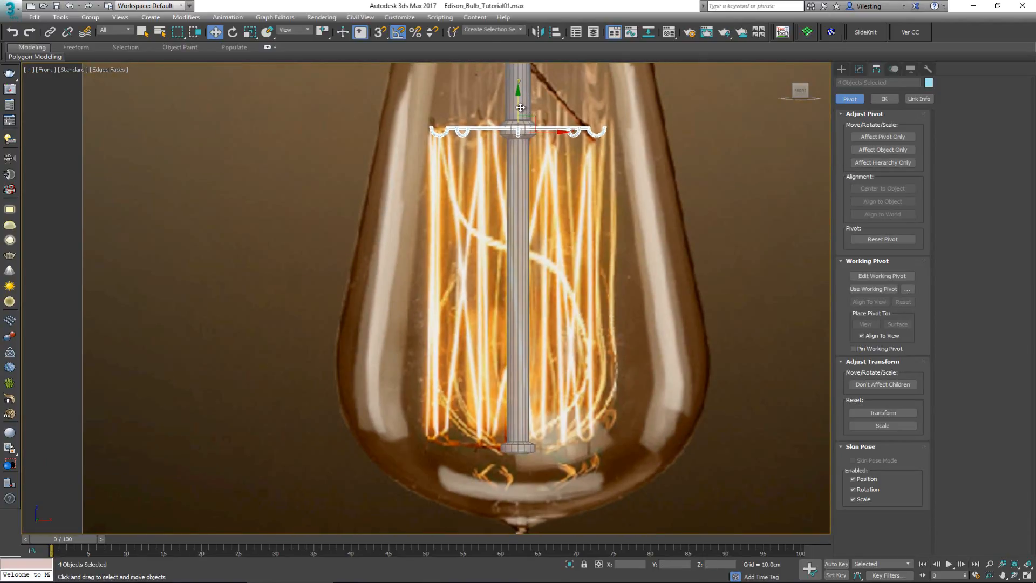
pyautogui.keyDown('shift'); pyautogui.moveTo(521, 108); pyautogui.dragTo(517, 427); pyautogui.keyUp('shift')
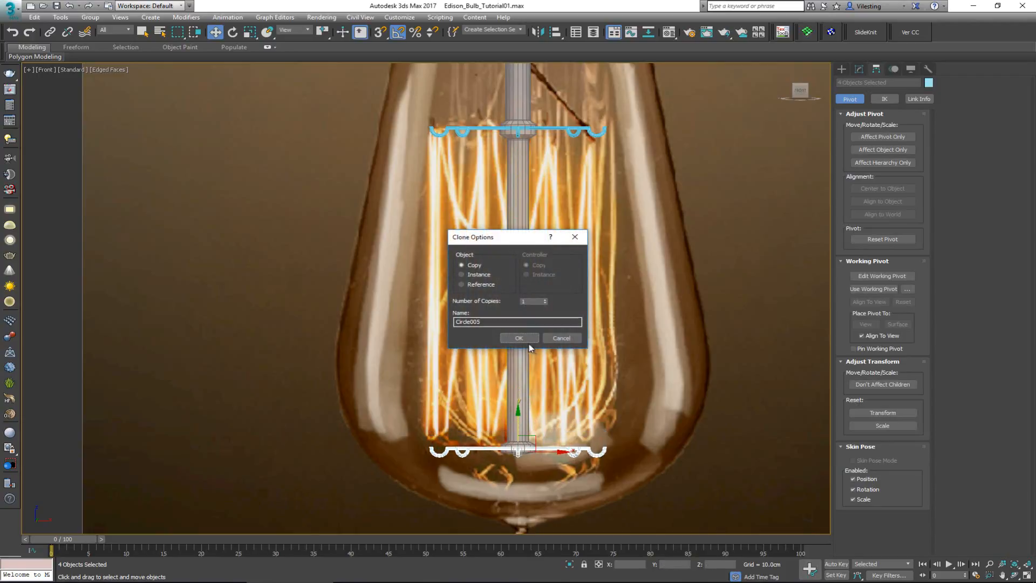
pyautogui.click(523, 340)
# - Rotate the lower set of hooked wires 180° in the Front view, align it vertically with the bottom collar, and deselect it
pyautogui.scroll(6, 477, 470)
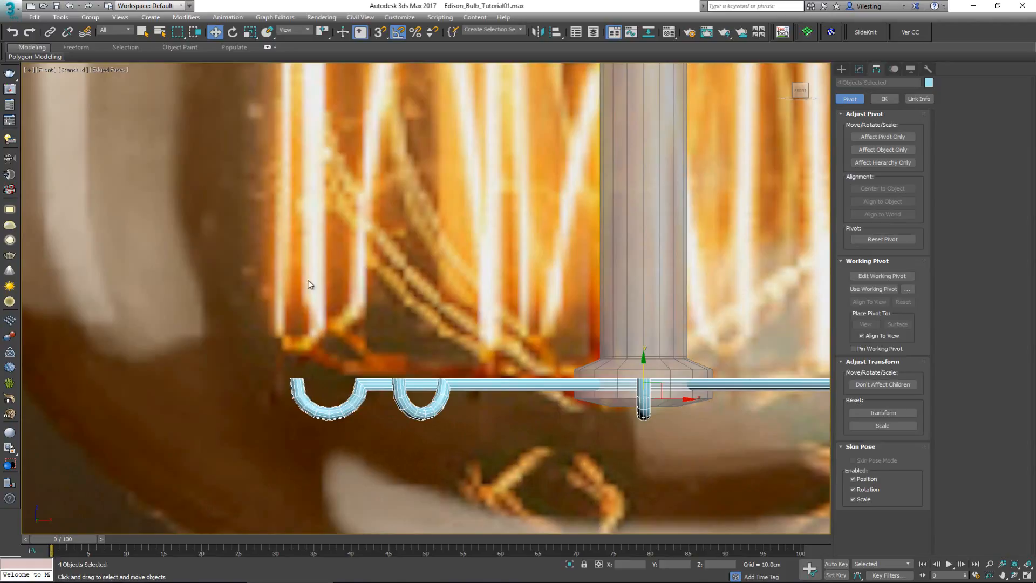
pyautogui.moveTo(675, 277); pyautogui.dragTo(543, 327, button='middle')
pyautogui.scroll(-5, 550, 341)
pyautogui.press('e')
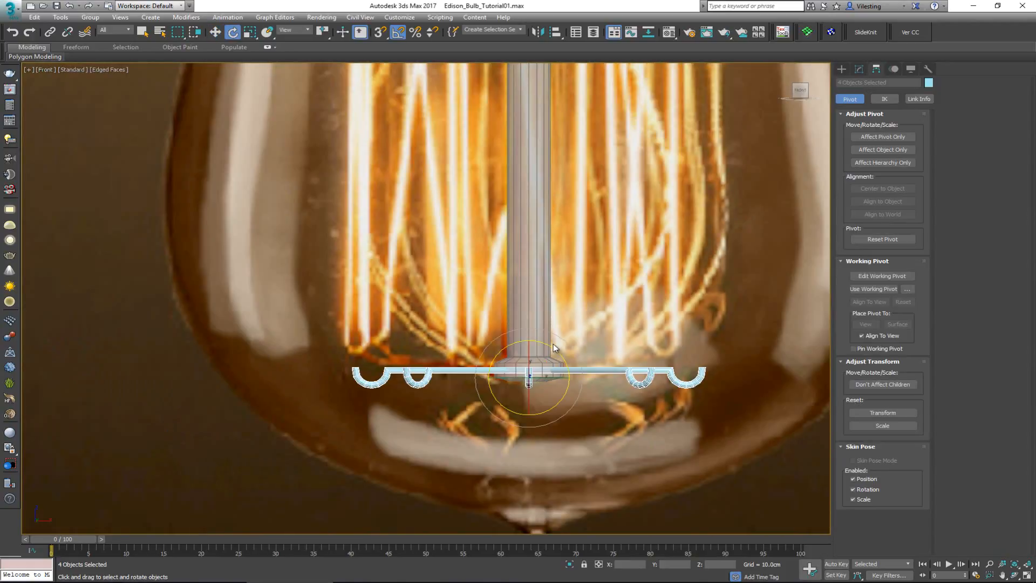
pyautogui.moveTo(555, 345); pyautogui.dragTo(567, 483)
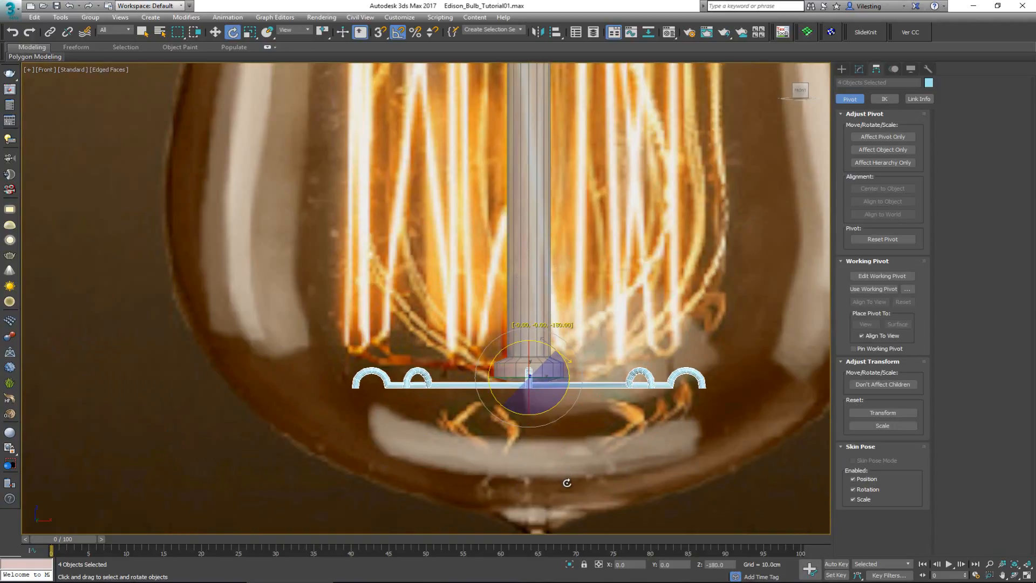
pyautogui.press('w')
pyautogui.moveTo(529, 353); pyautogui.dragTo(532, 332)
pyautogui.scroll(-3, 532, 332)
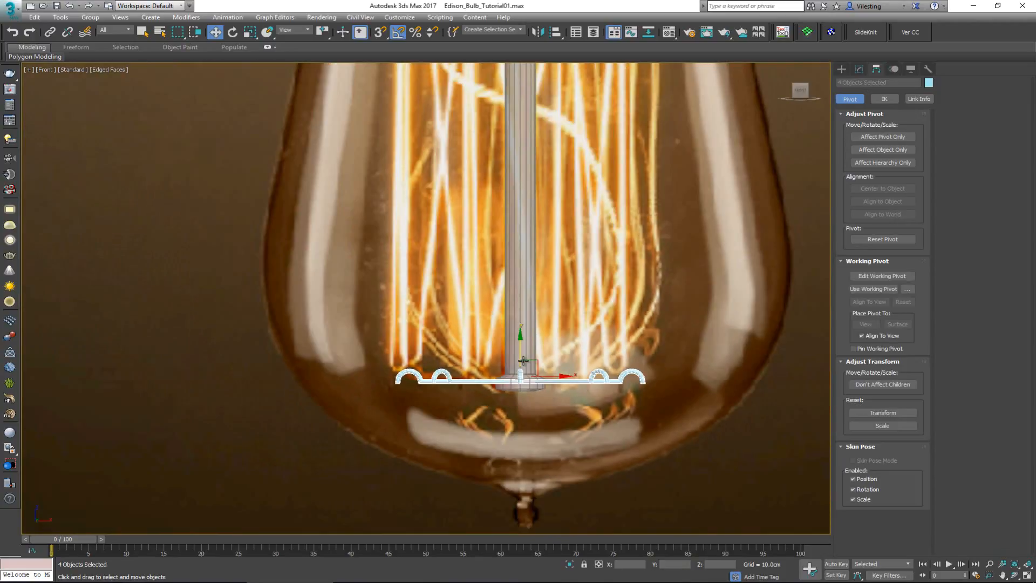
pyautogui.hotkey('alt', 'w')
pyautogui.hotkey('alt', 'w')
pyautogui.moveTo(539, 394)
pyautogui.keyDown('alt'); pyautogui.mouseDown(button='middle')
pyautogui.moveTo(550, 405)
pyautogui.moveTo(540, 359)
pyautogui.moveTo(536, 382)
pyautogui.mouseUp(button='middle'); pyautogui.keyUp('alt')
pyautogui.click(542, 386)
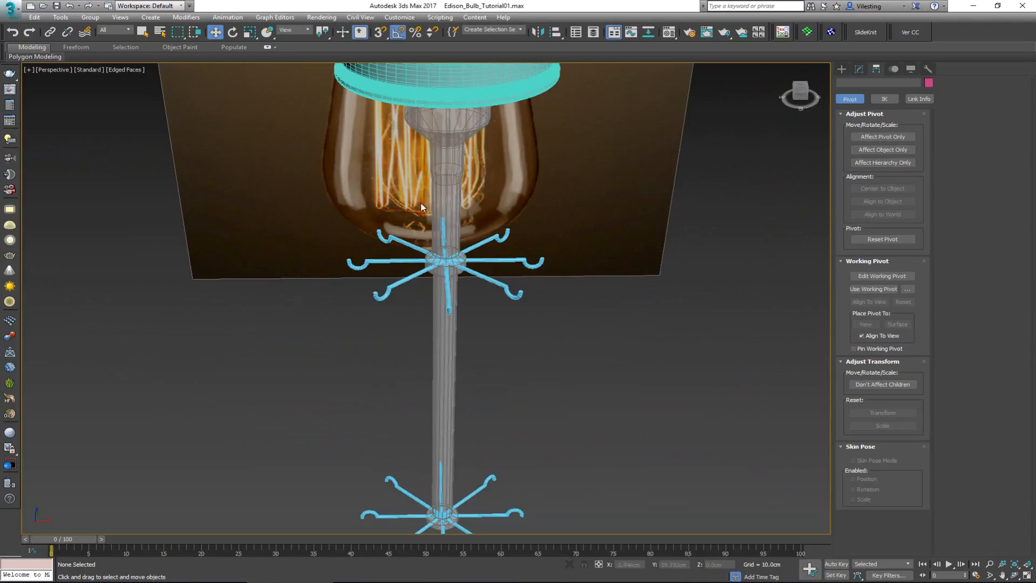
# - Draw a circle spline centred on the stem in the Top view, with a radius of about 9.5 cm
pyautogui.keyDown('alt'); pyautogui.moveTo(482, 288); pyautogui.dragTo(479, 276, button='middle'); pyautogui.keyUp('alt')
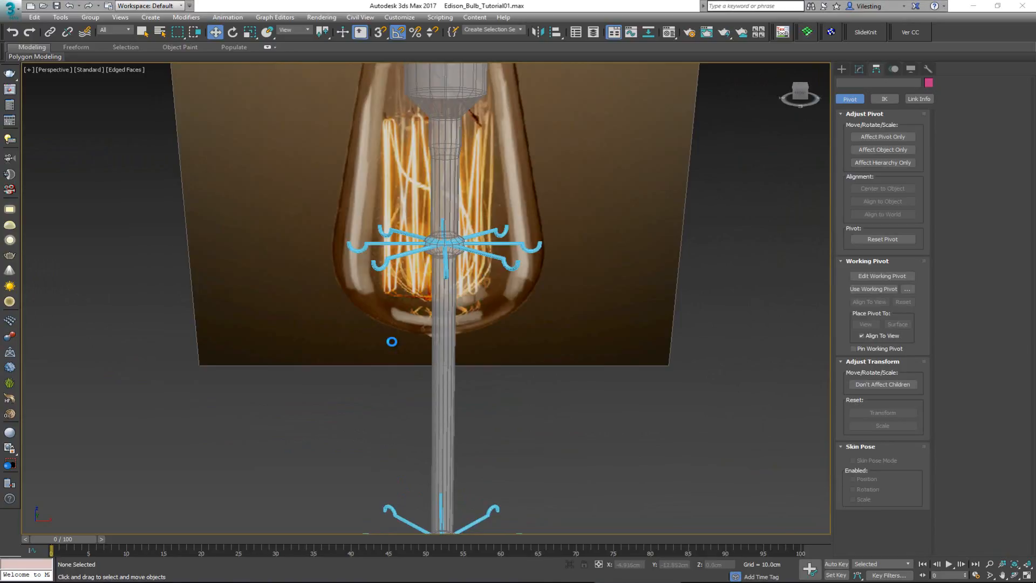
pyautogui.hotkey('alt', 'w')
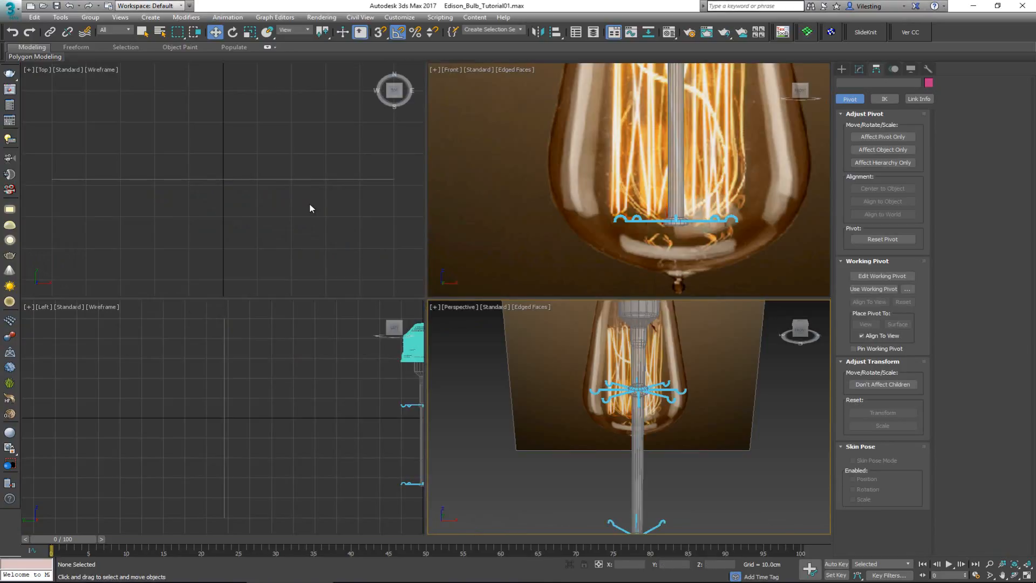
pyautogui.scroll(-5, 264, 222)
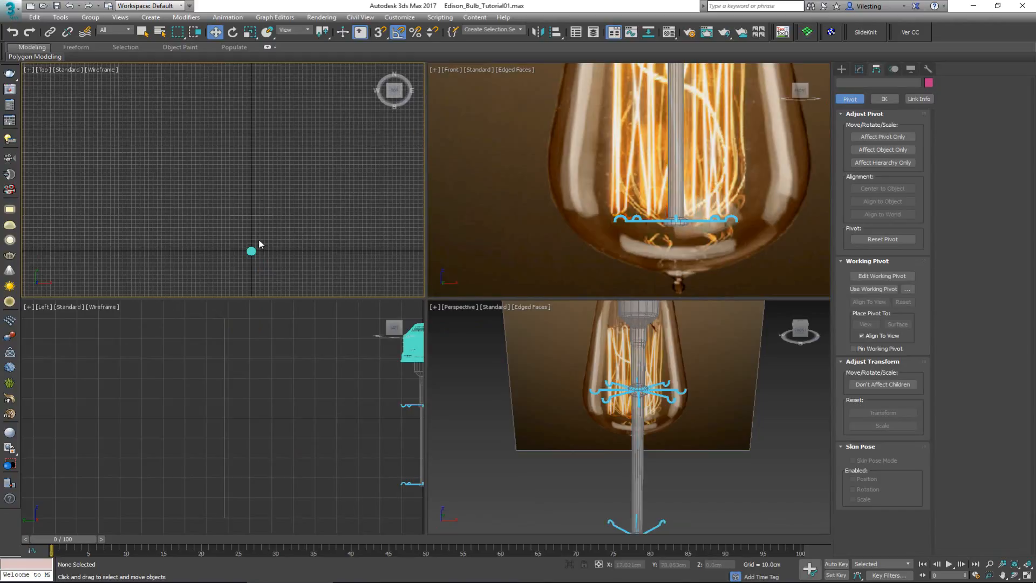
pyautogui.scroll(10, 258, 271)
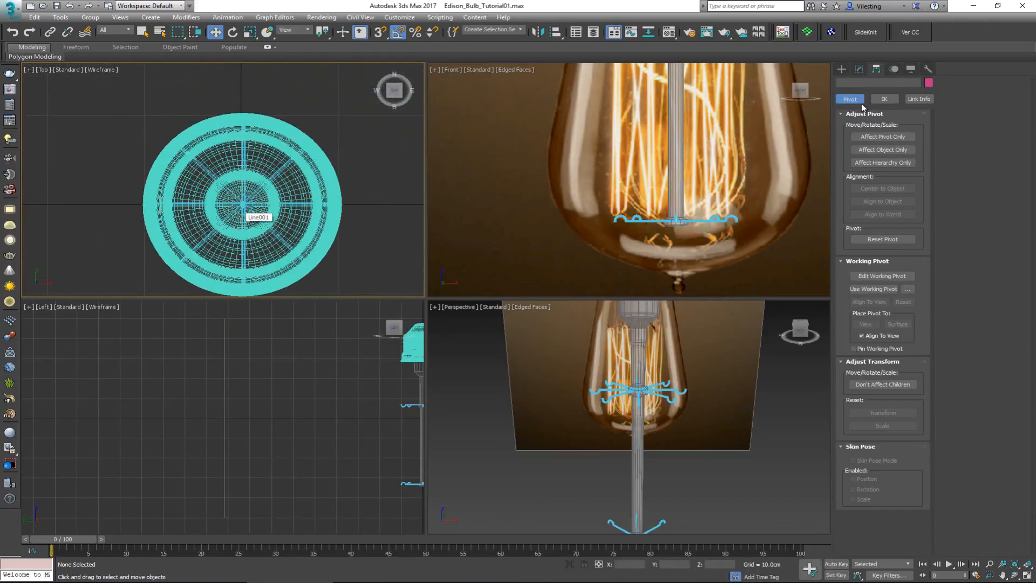
pyautogui.click(841, 69)
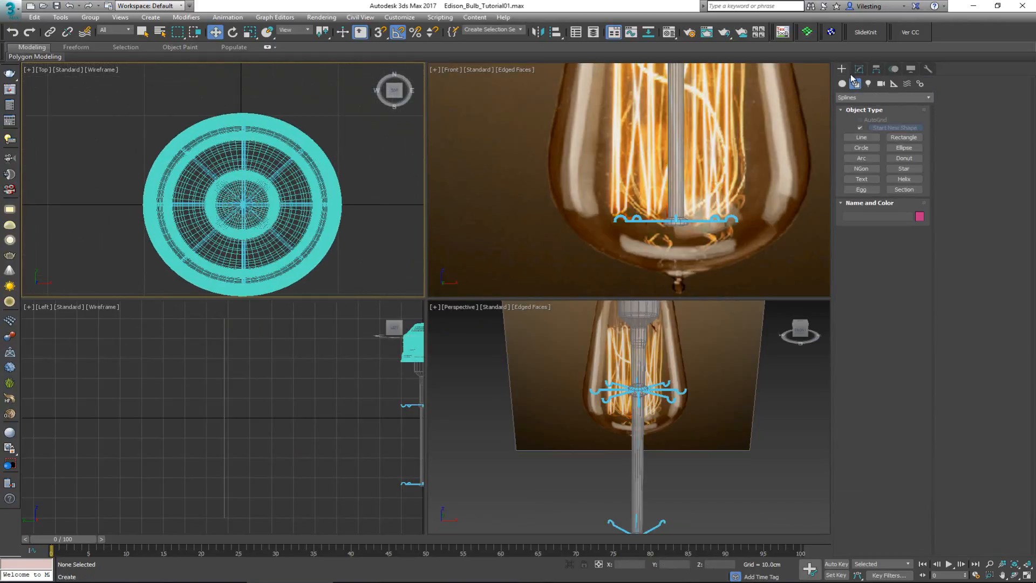
pyautogui.click(869, 146)
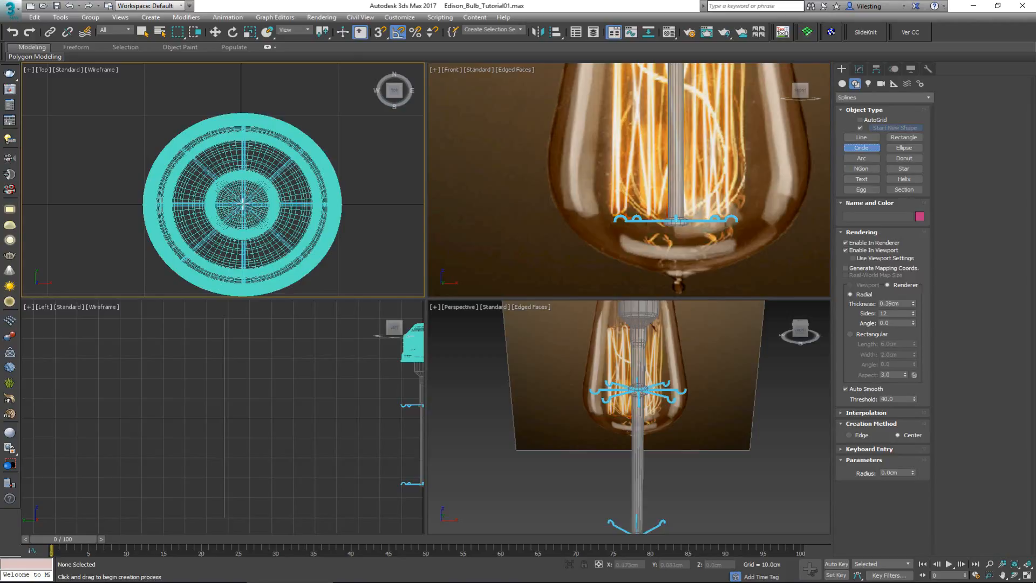
pyautogui.moveTo(243, 204); pyautogui.dragTo(281, 129)
# - Disable the circle's rendering in the renderer and viewport, and set its interpolation steps to 2
pyautogui.moveTo(745, 430); pyautogui.dragTo(731, 426, button='middle')
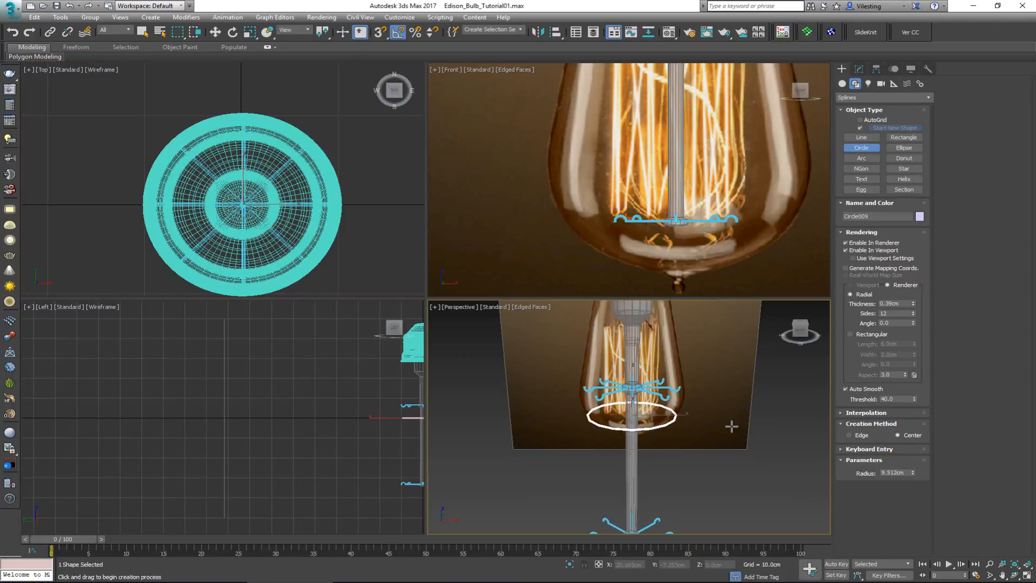
pyautogui.hotkey('alt', 'w')
pyautogui.scroll(3, 488, 300)
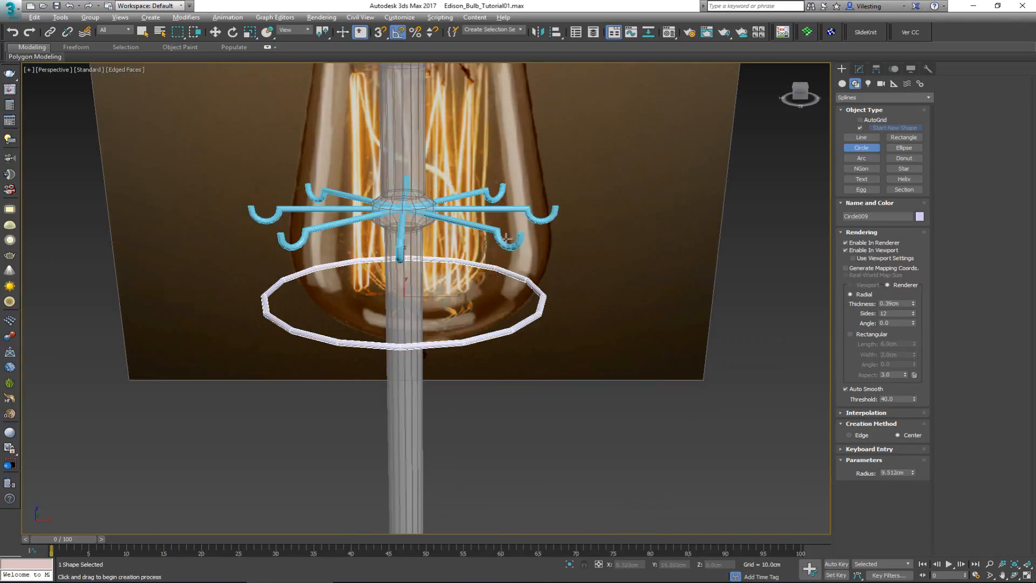
pyautogui.keyDown('alt'); pyautogui.moveTo(506, 238); pyautogui.dragTo(521, 246, button='middle'); pyautogui.keyUp('alt')
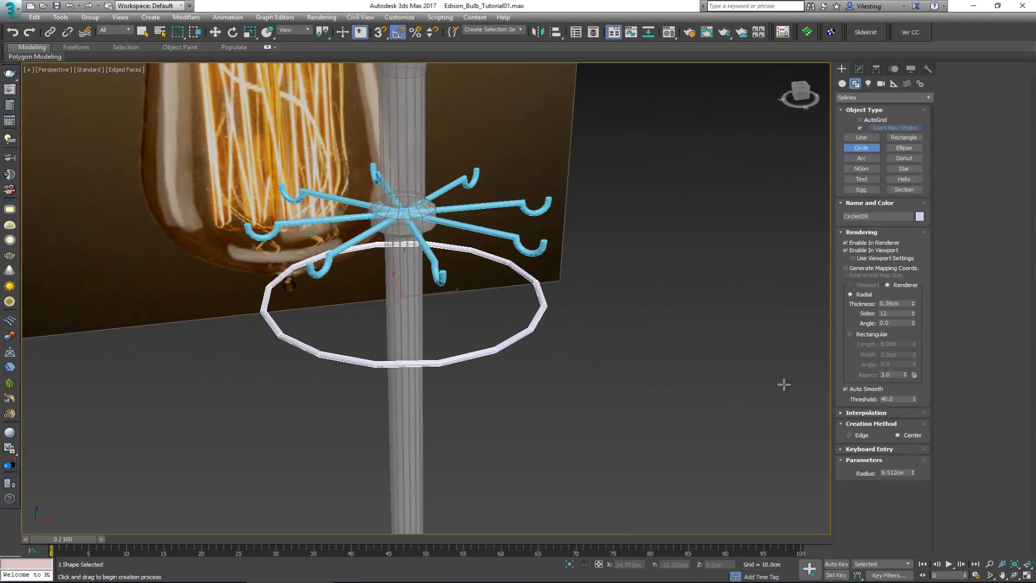
pyautogui.scroll(3, 459, 360)
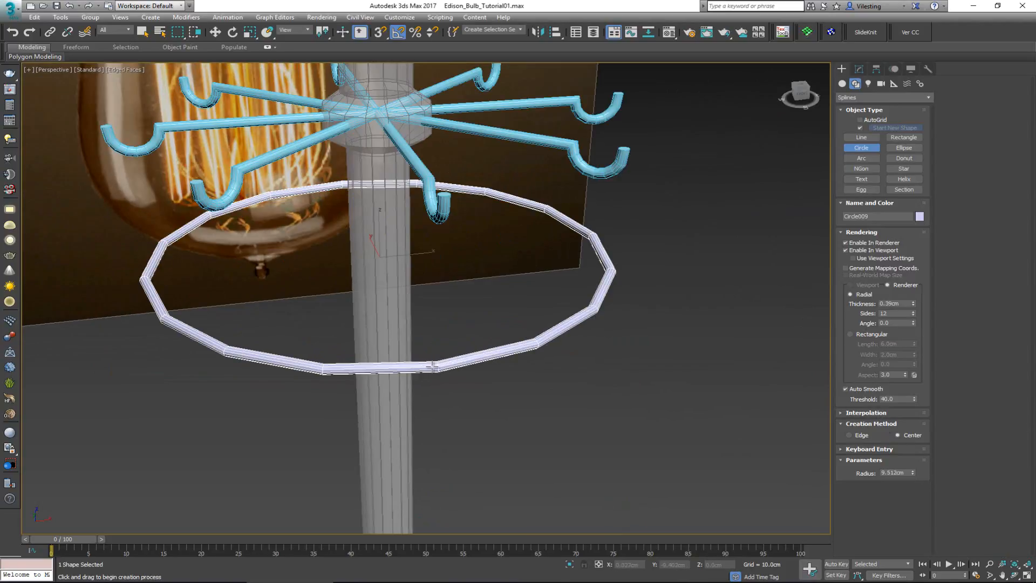
pyautogui.press('w')
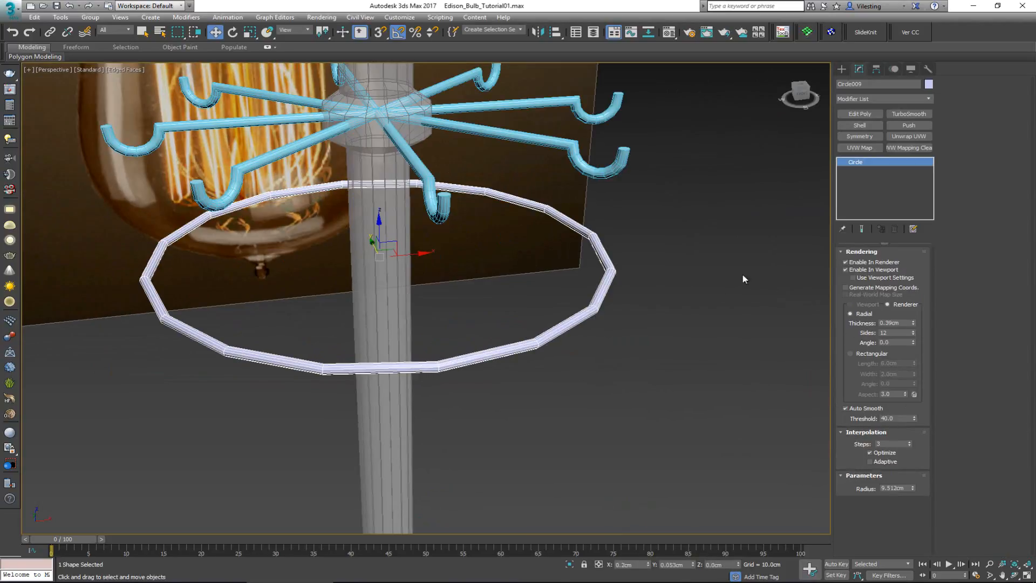
pyautogui.rightClick(621, 273)
pyautogui.click(910, 446)
pyautogui.click(909, 445)
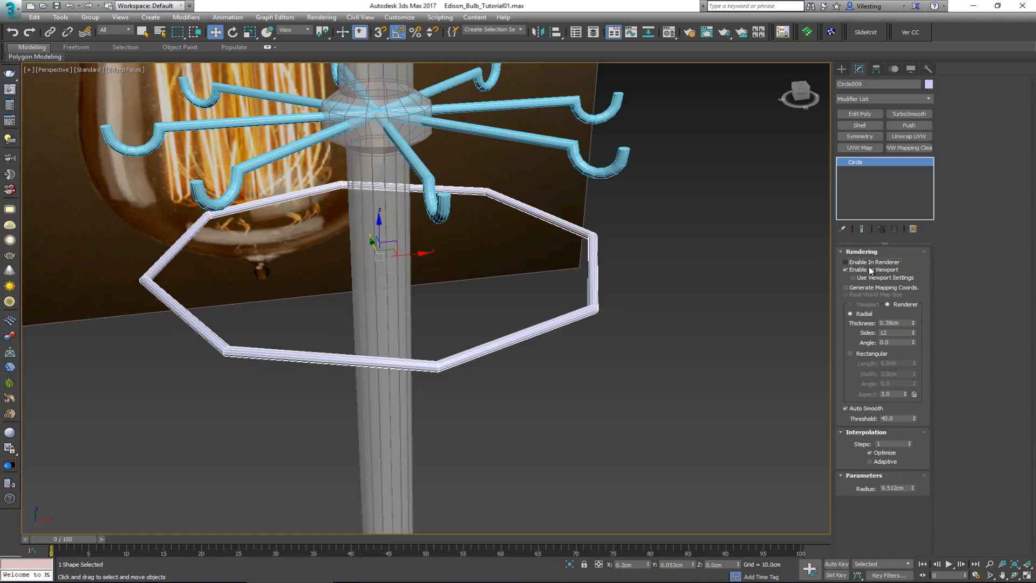
pyautogui.click(870, 263)
pyautogui.click(870, 271)
pyautogui.click(909, 442)
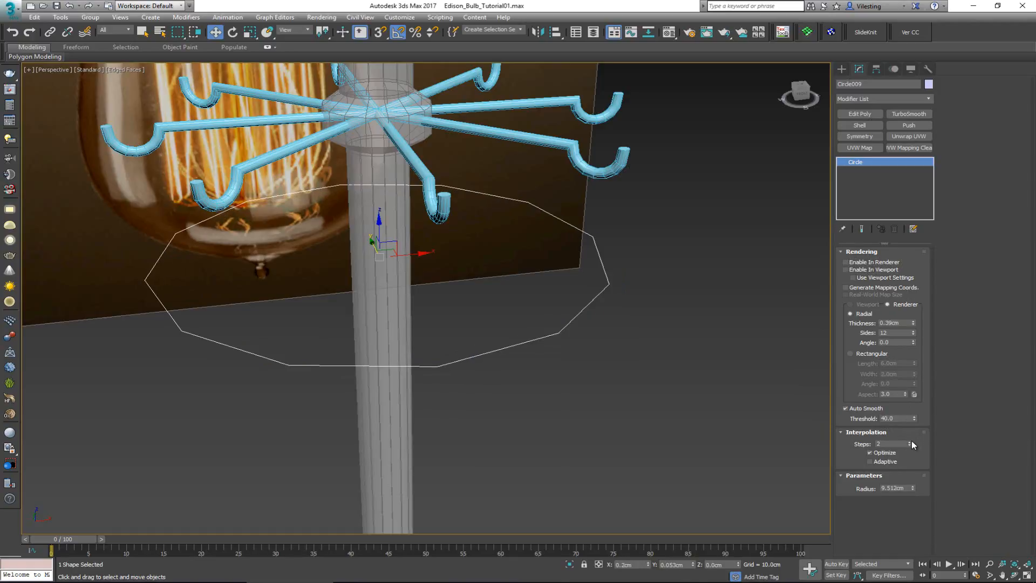
# - Hide the bulb's socket and glass stem so only the hooked wires, the circle and the reference image stay in view
pyautogui.press('F4')
pyautogui.keyDown('alt'); pyautogui.moveTo(541, 335); pyautogui.dragTo(437, 387, button='middle'); pyautogui.keyUp('alt')
pyautogui.hotkey('alt', 'w')
pyautogui.keyDown('alt'); pyautogui.moveTo(619, 395); pyautogui.dragTo(603, 416, button='middle'); pyautogui.keyUp('alt')
pyautogui.scroll(-7, 605, 413)
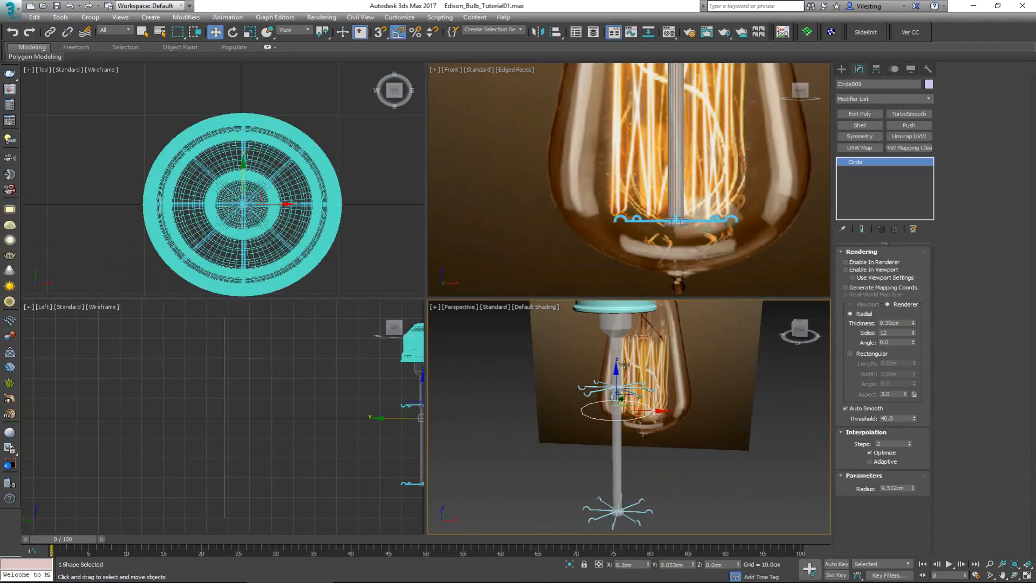
pyautogui.moveTo(676, 319); pyautogui.dragTo(676, 399, button='middle')
pyautogui.keyDown('ctrl'); pyautogui.click(626, 399); pyautogui.keyUp('ctrl')
pyautogui.rightClick(628, 419)
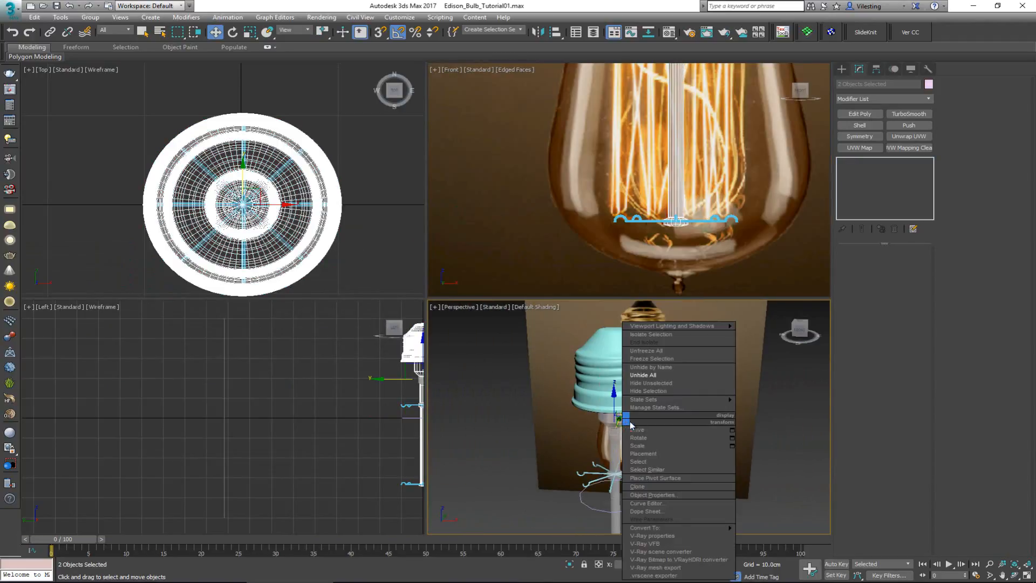
pyautogui.click(659, 391)
pyautogui.scroll(-2, 633, 396)
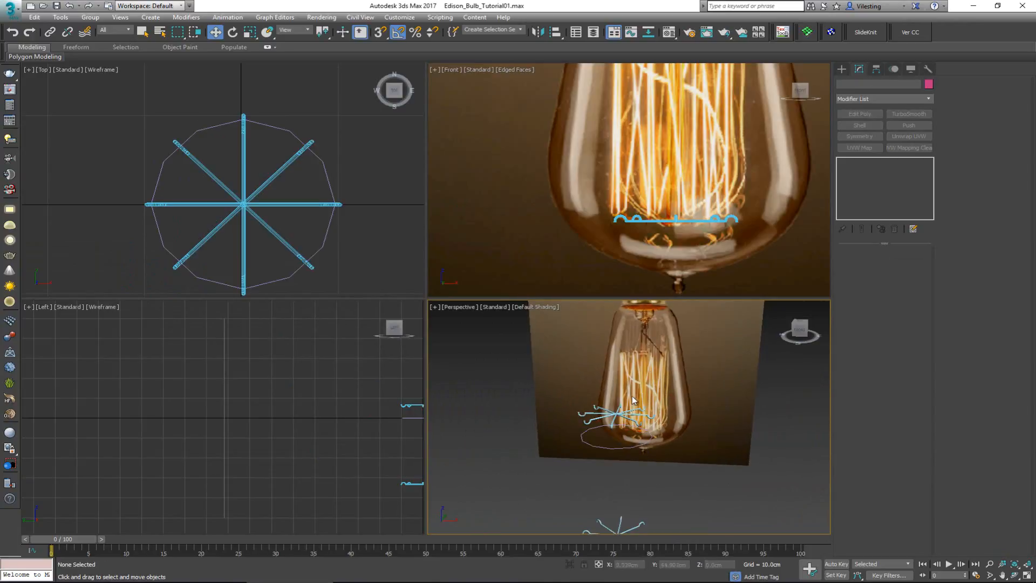
# - Set the circle's interpolation steps to 3 and compare its corners with the hooks in the Top view
pyautogui.click(280, 278)
pyautogui.scroll(5, 300, 274)
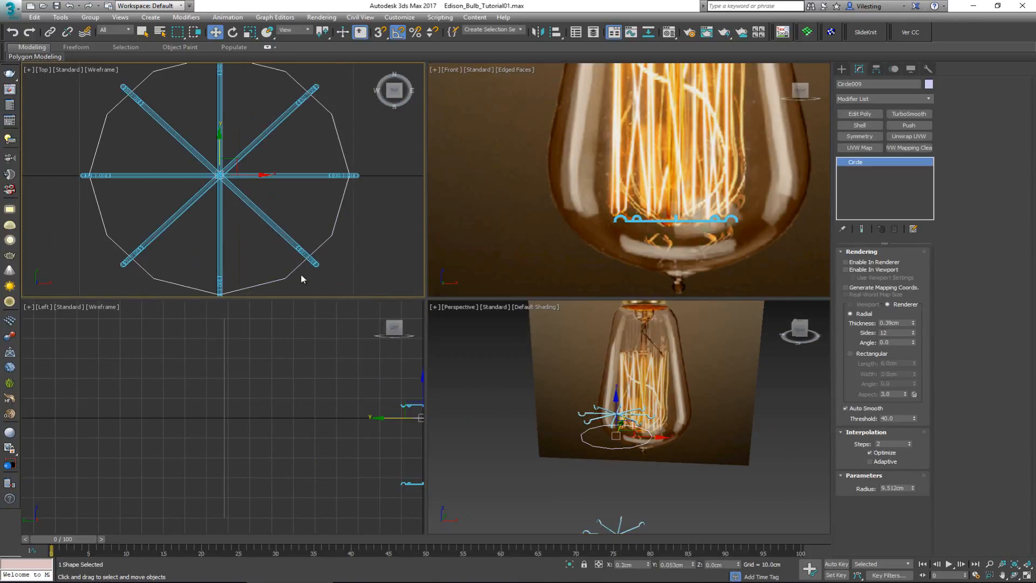
pyautogui.click(909, 443)
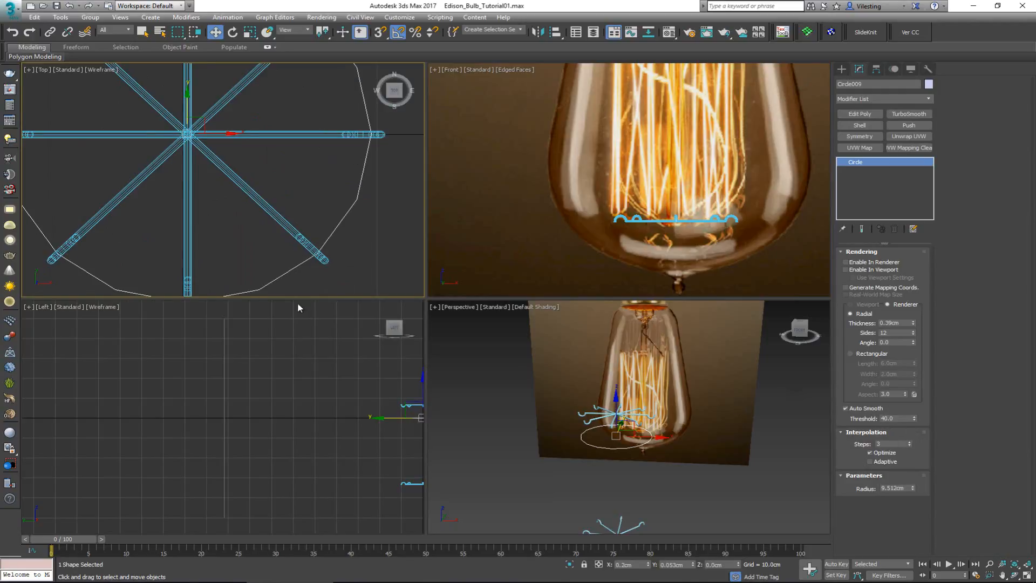
pyautogui.moveTo(334, 385); pyautogui.dragTo(338, 351, button='middle')
pyautogui.middleClick(660, 456)
pyautogui.moveTo(290, 232); pyautogui.dragTo(286, 205, button='middle')
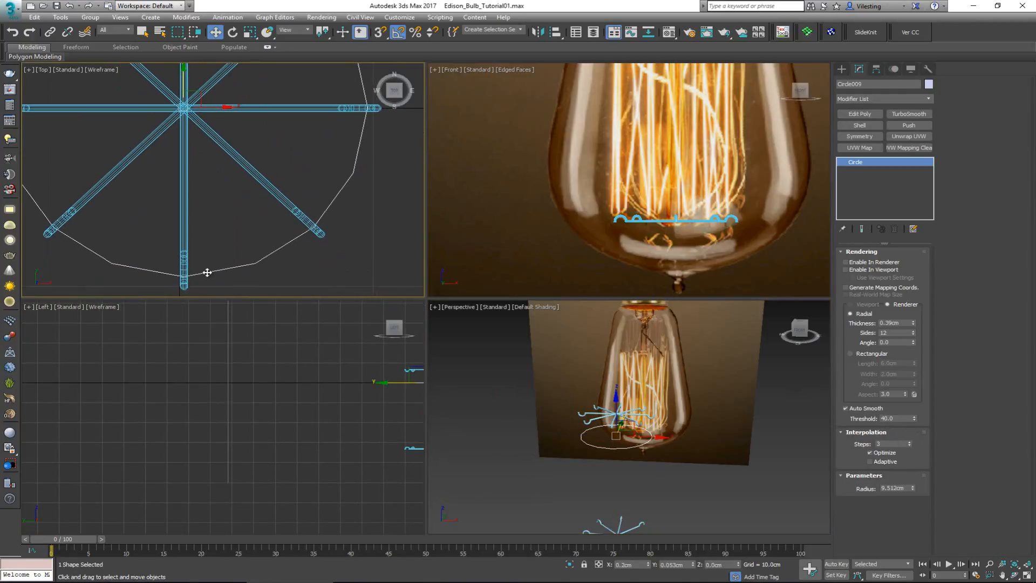
pyautogui.moveTo(195, 276); pyautogui.dragTo(225, 273, button='middle')
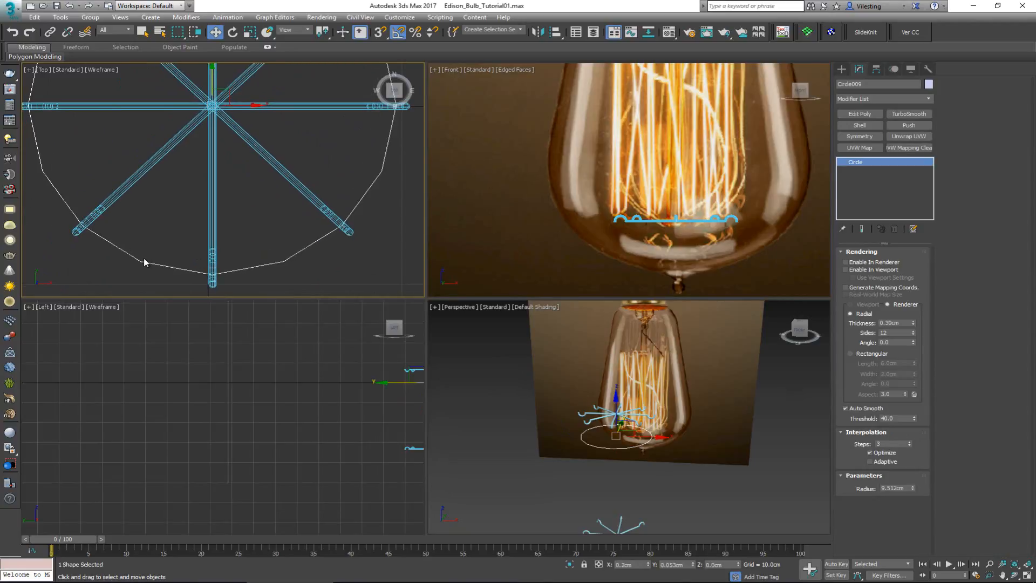
pyautogui.middleClick(584, 379)
# - Raise the circle slightly along Z, to a height of about 0.32 cm, in the Perspective view
pyautogui.hotkey('alt', 'w')
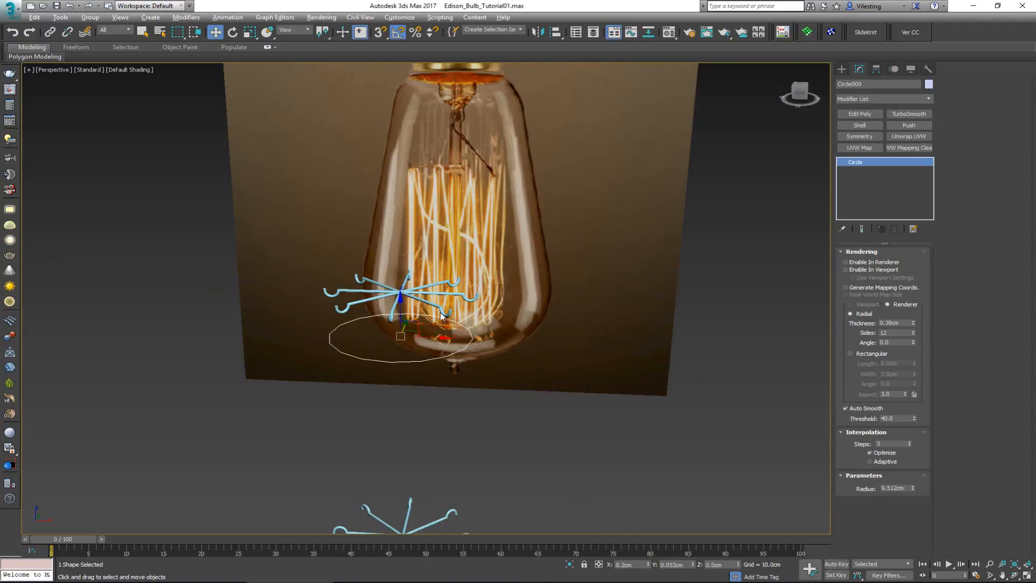
pyautogui.press('z')
pyautogui.keyDown('alt'); pyautogui.moveTo(386, 335); pyautogui.dragTo(407, 336, button='middle'); pyautogui.keyUp('alt')
pyautogui.moveTo(420, 269); pyautogui.dragTo(425, 330, button='middle')
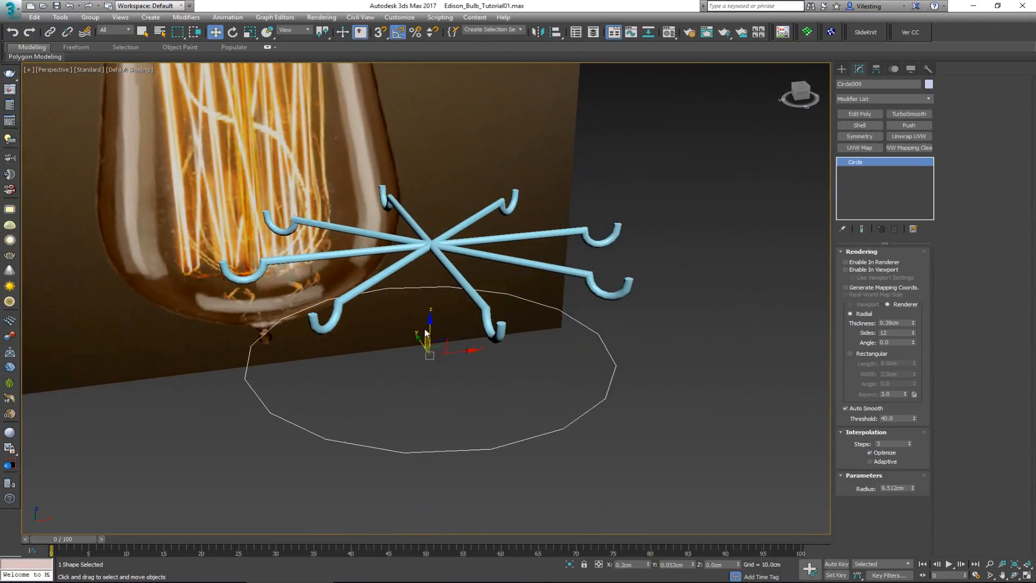
pyautogui.moveTo(428, 327); pyautogui.dragTo(427, 327)
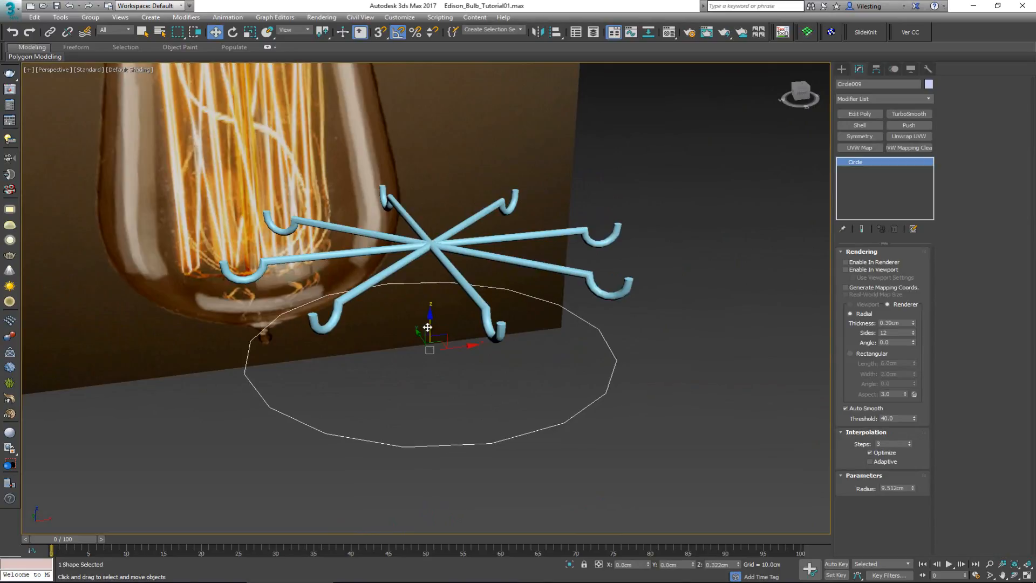
pyautogui.keyDown('alt'); pyautogui.moveTo(429, 327); pyautogui.dragTo(425, 328, button='middle'); pyautogui.keyUp('alt')
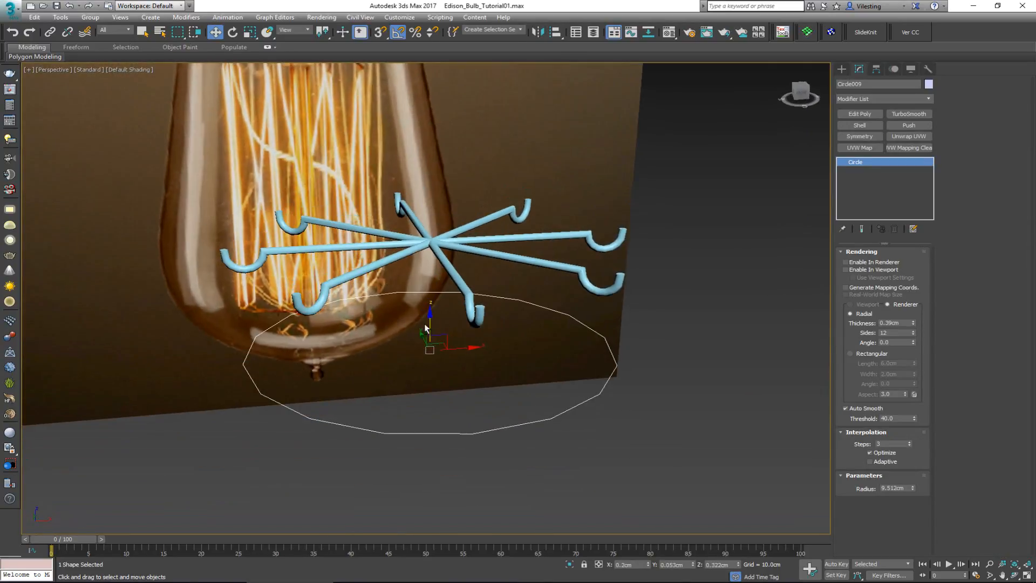
# - Convert the circle to an Editable Spline and check where its vertices sit
pyautogui.rightClick(482, 326)
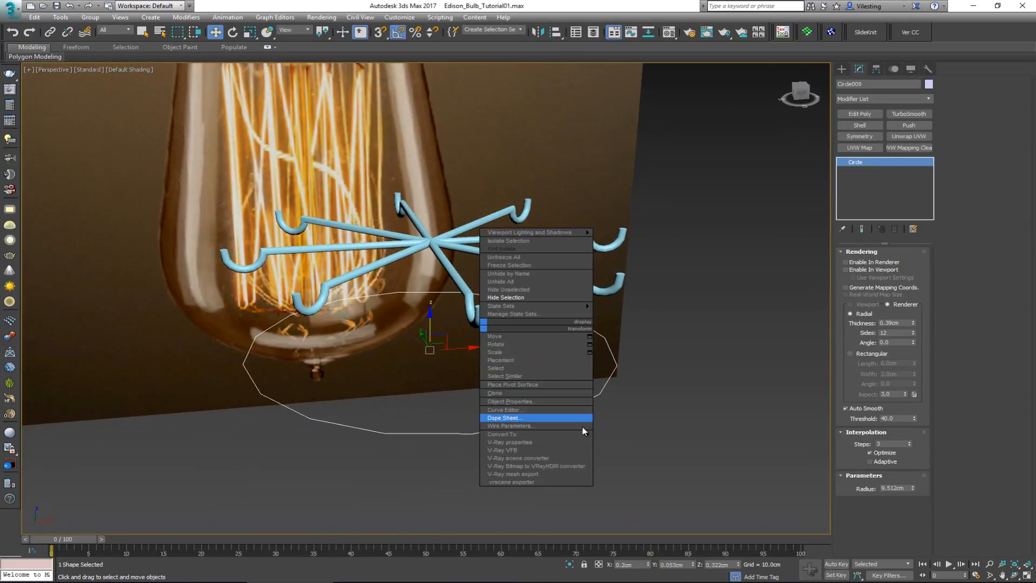
pyautogui.click(613, 434)
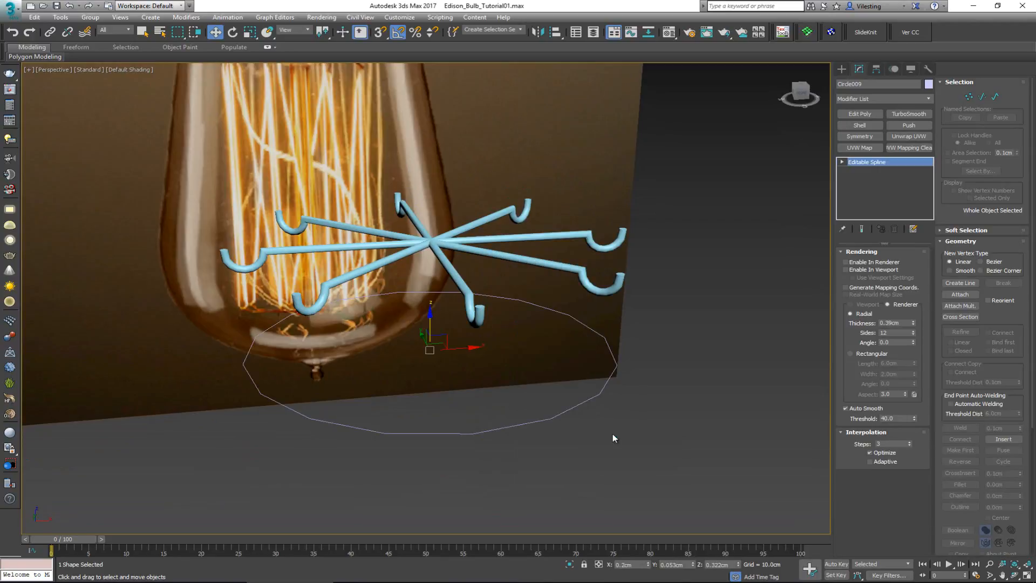
pyautogui.keyDown('alt'); pyautogui.moveTo(596, 435); pyautogui.dragTo(578, 422, button='middle'); pyautogui.keyUp('alt')
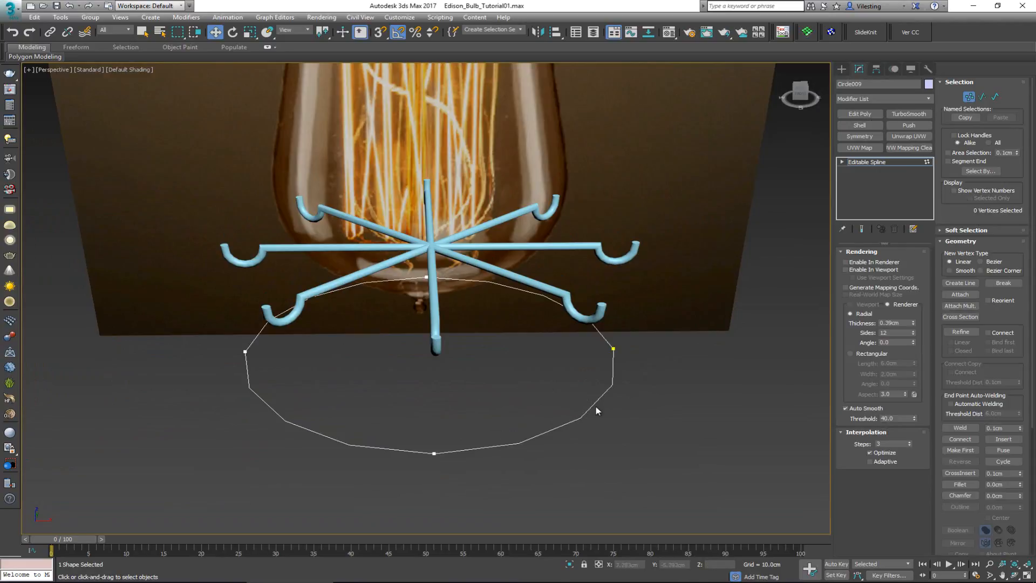
pyautogui.keyDown('alt'); pyautogui.moveTo(596, 408); pyautogui.dragTo(509, 446, button='middle'); pyautogui.keyUp('alt')
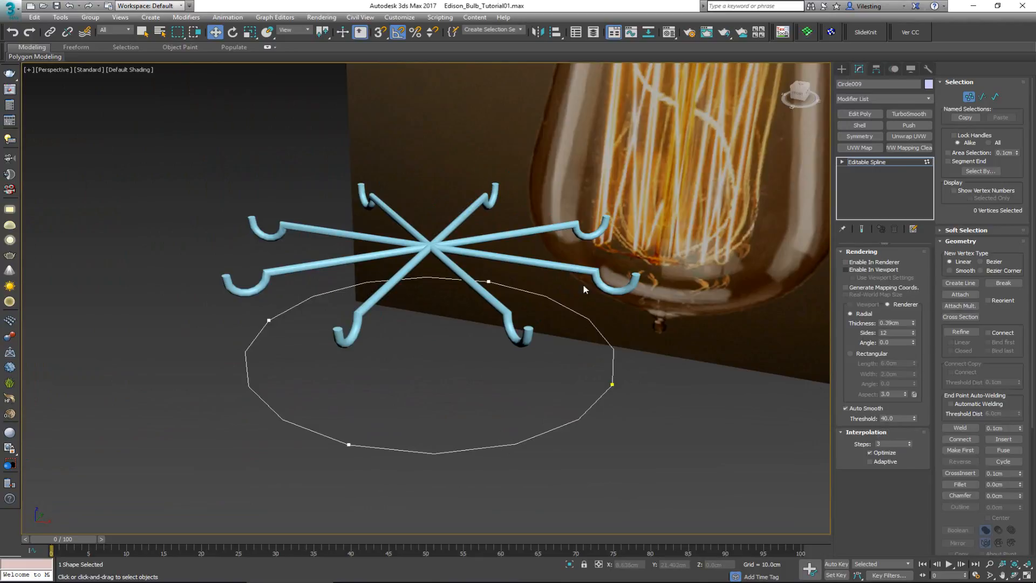
pyautogui.press('1')
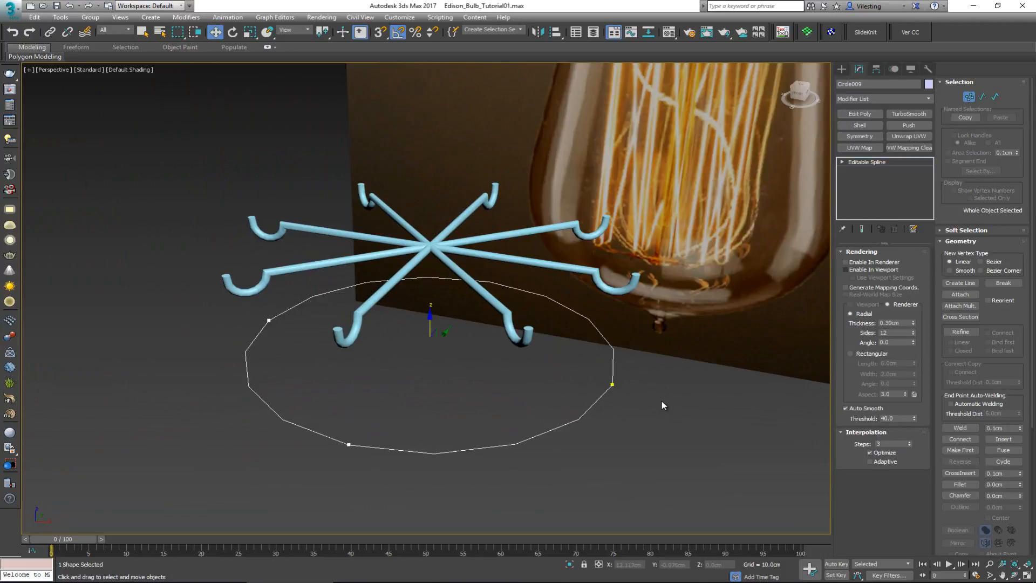
pyautogui.press('Delete')
pyautogui.click(842, 69)
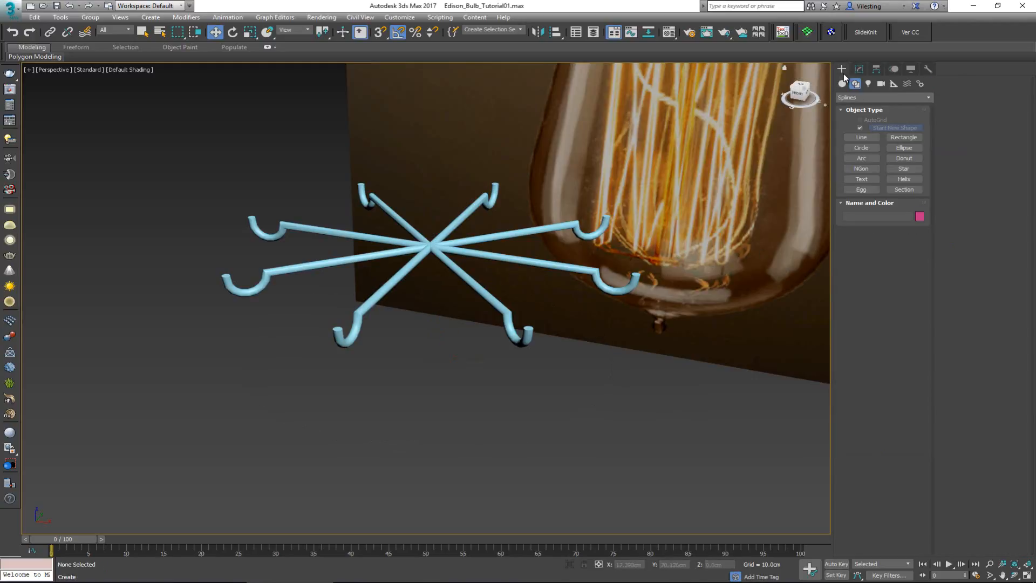
pyautogui.click(855, 84)
pyautogui.hotkey('ctrl', 'z')
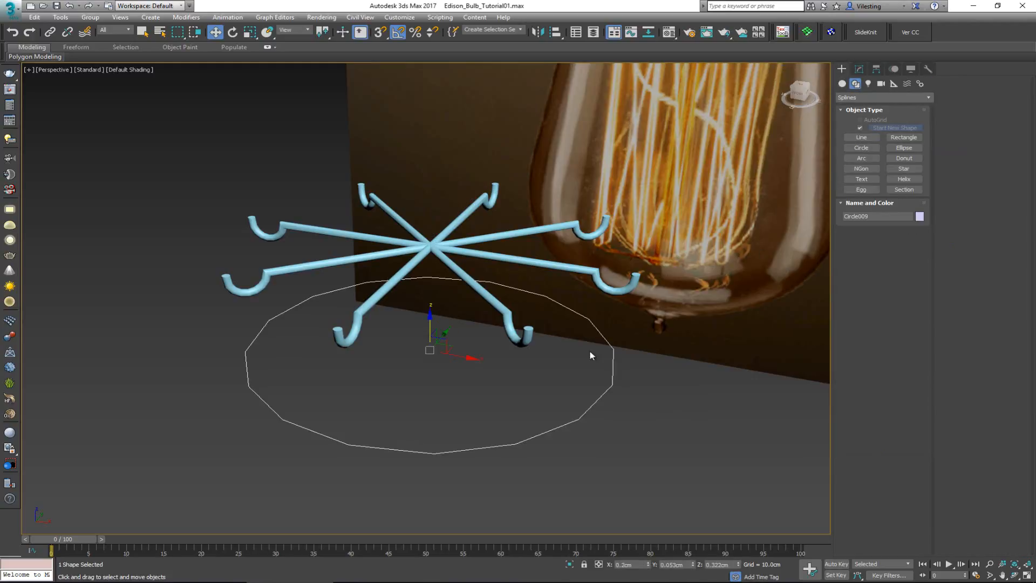
# - Turn the circle into a solid disc with an Edit Poly modifier and a Shell modifier of 3.43 cm outer amount
pyautogui.click(859, 69)
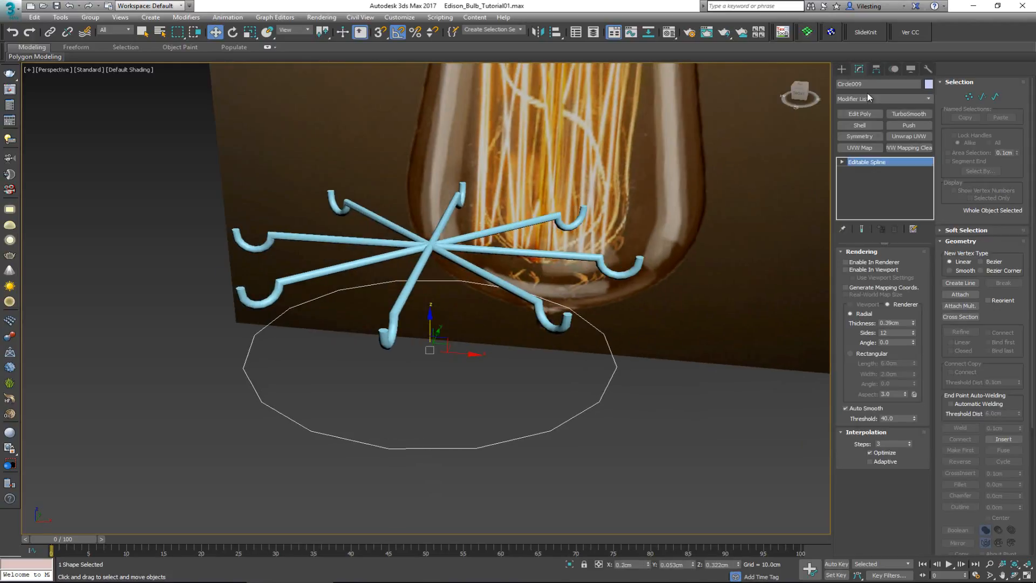
pyautogui.click(864, 114)
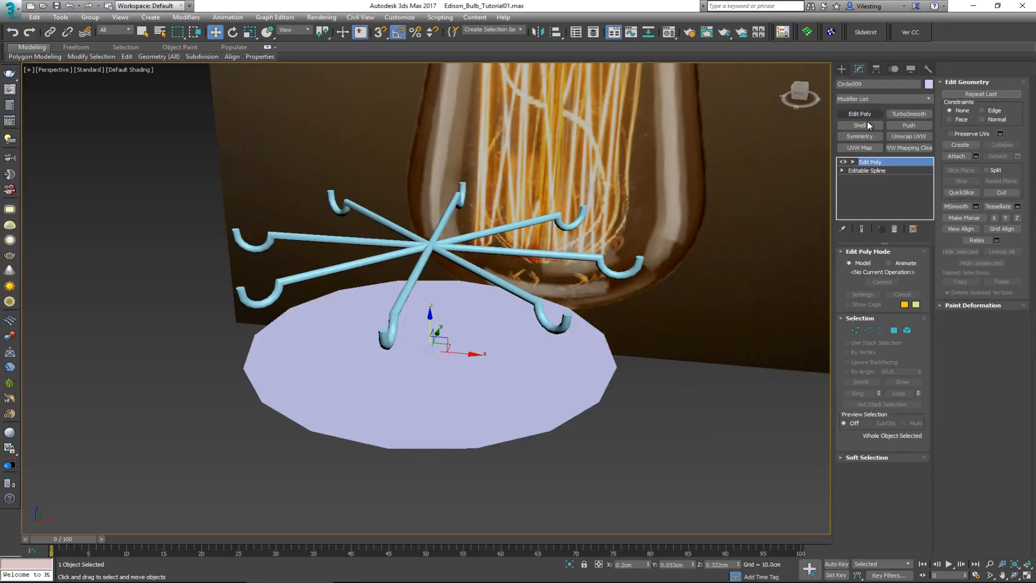
pyautogui.click(869, 126)
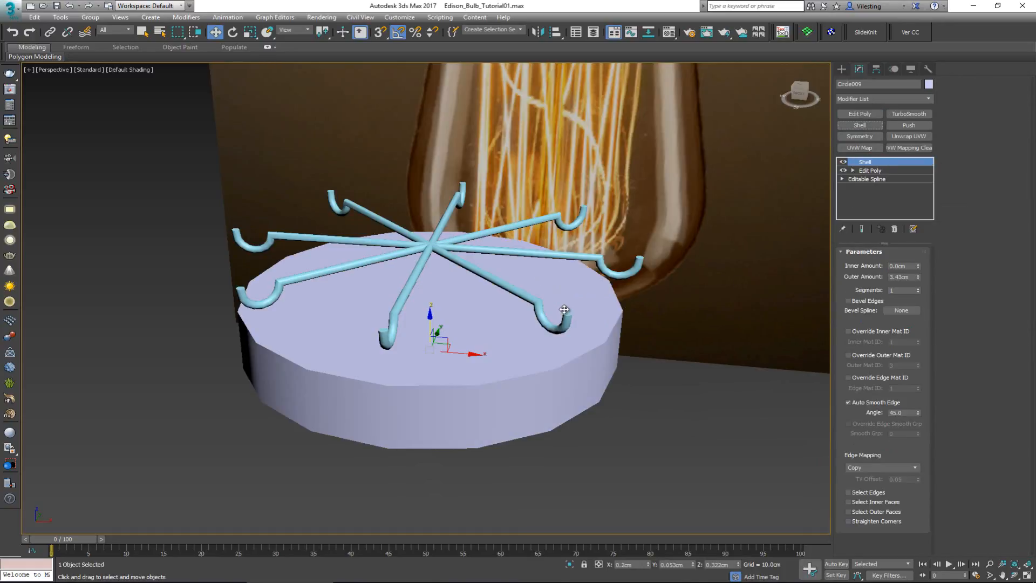
pyautogui.moveTo(564, 309)
pyautogui.keyDown('alt'); pyautogui.mouseDown(button='middle')
pyautogui.moveTo(565, 292)
pyautogui.moveTo(563, 312)
pyautogui.mouseUp(button='middle'); pyautogui.keyUp('alt')
pyautogui.press('F4')
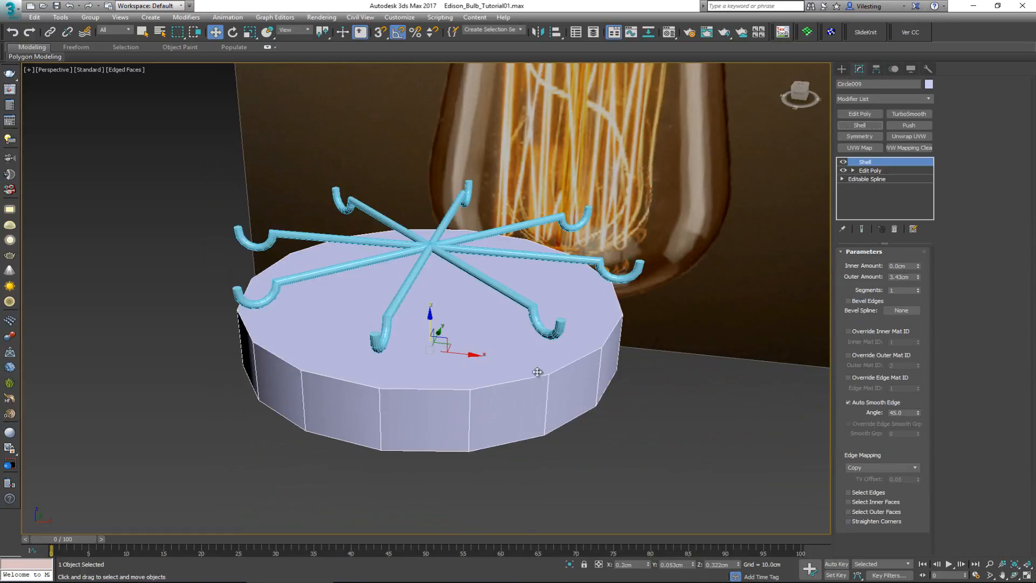
# - Add another Edit Poly modifier and connect the ring of vertical side edges with one loop around the disc
pyautogui.click(860, 114)
pyautogui.press('2')
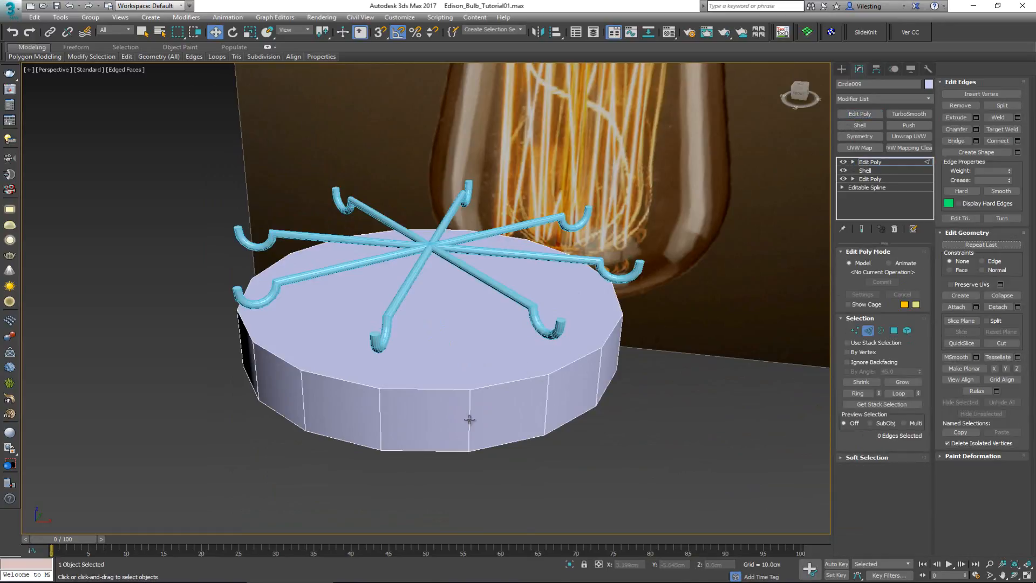
pyautogui.click(469, 419)
pyautogui.hotkey('alt', 'r')
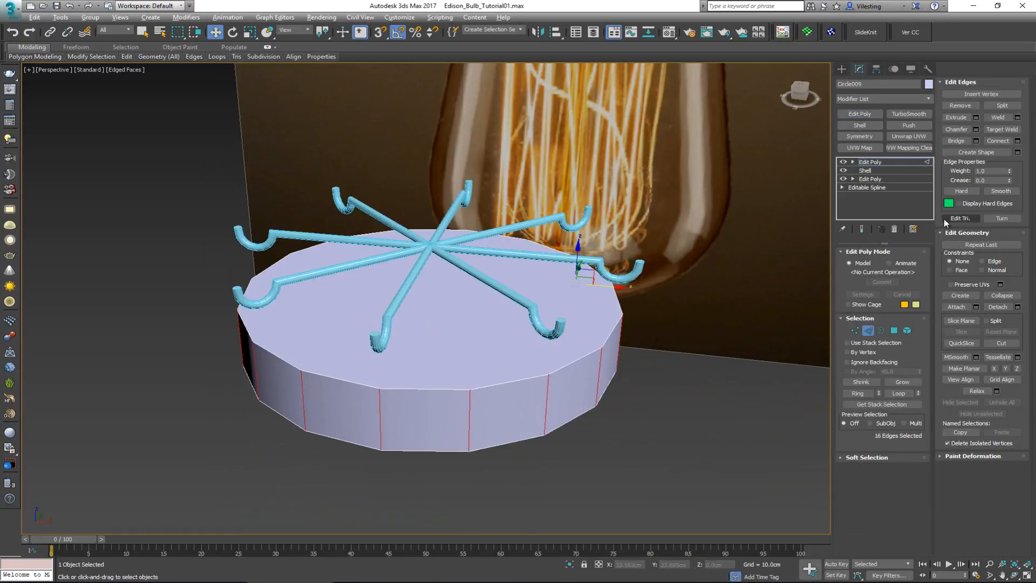
pyautogui.click(1017, 141)
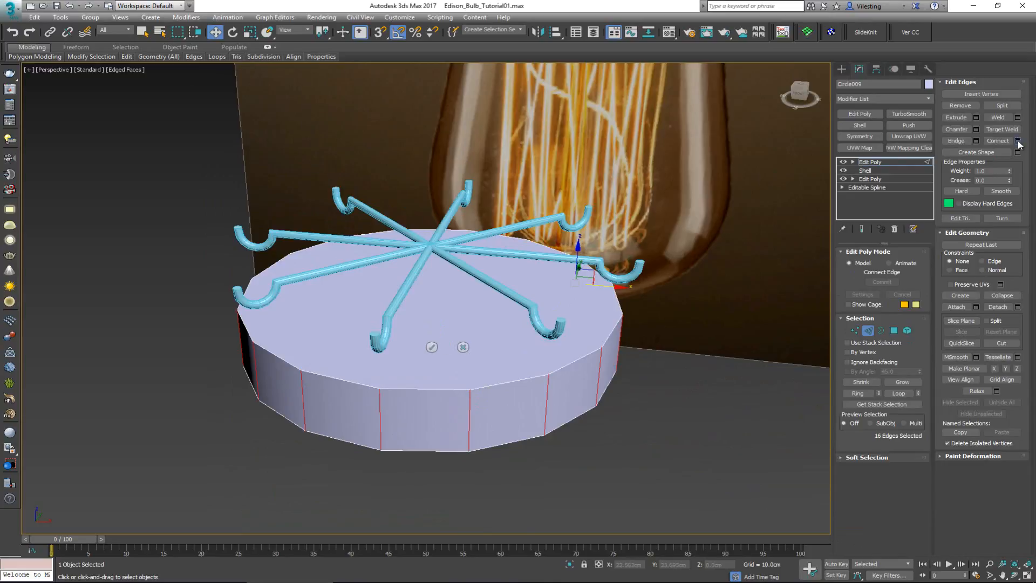
pyautogui.click(432, 347)
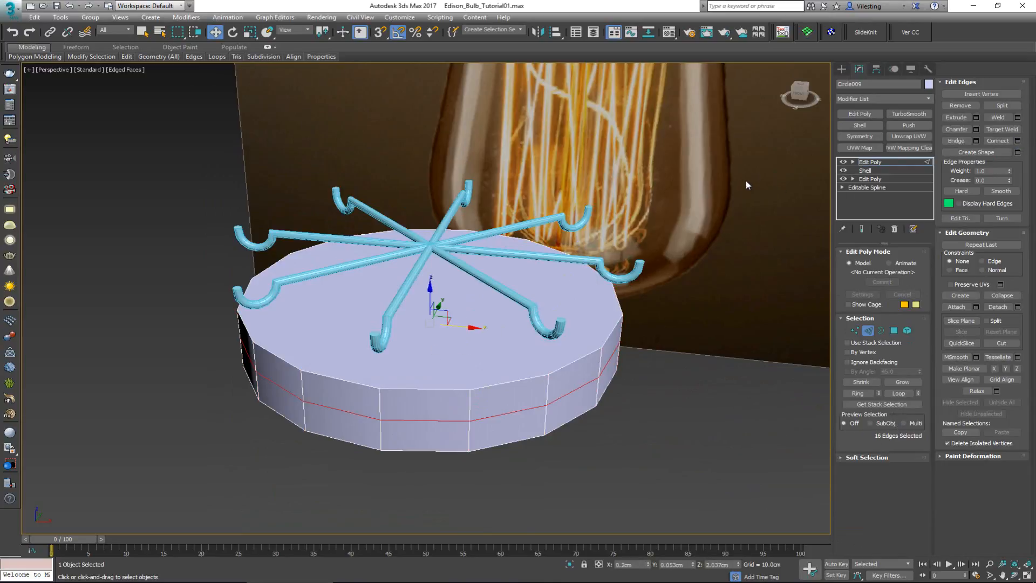
# - Create a linear shape from the disc's middle edge loop, then delete the disc
pyautogui.click(1017, 152)
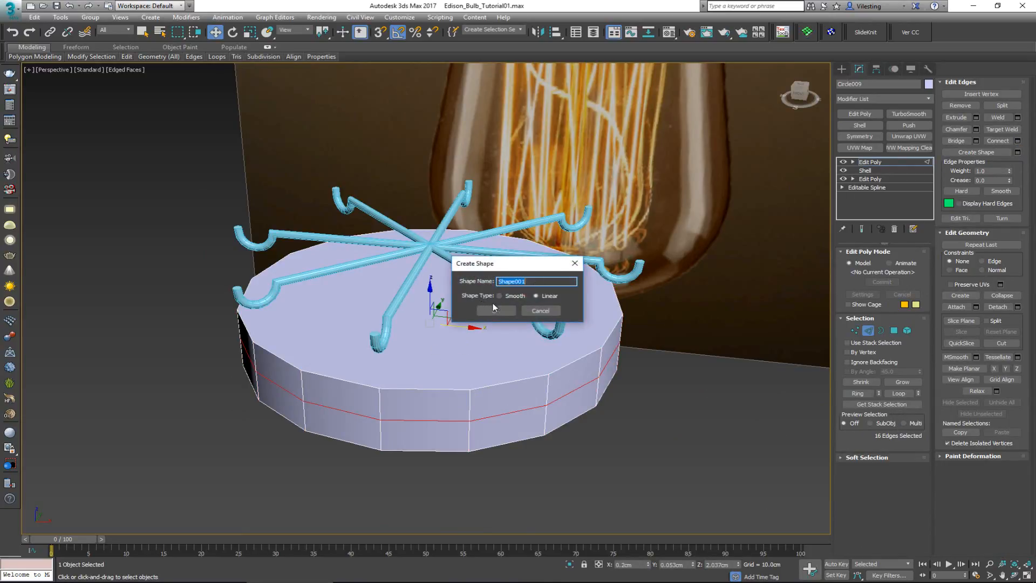
pyautogui.click(550, 297)
pyautogui.click(496, 311)
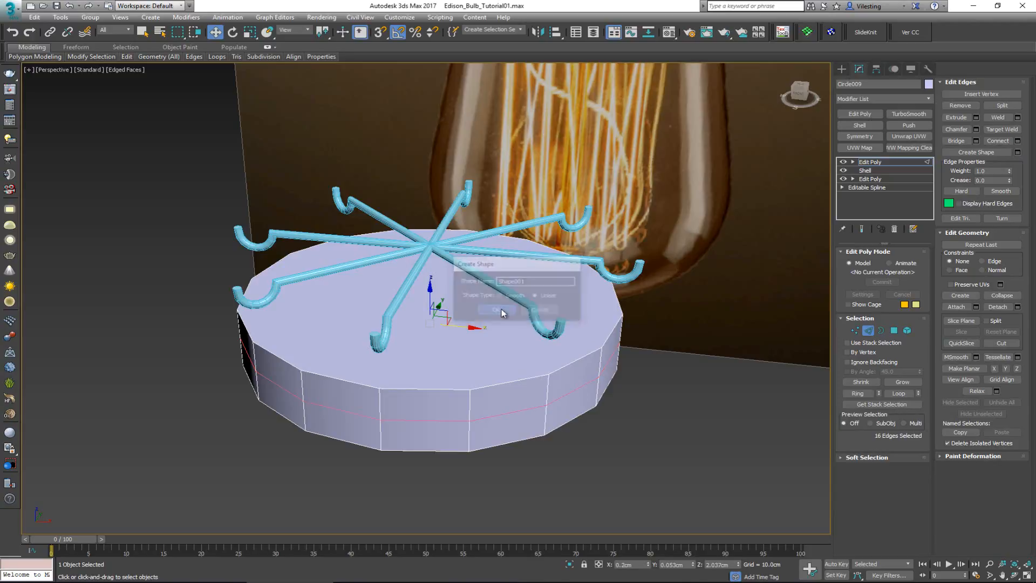
pyautogui.click(868, 330)
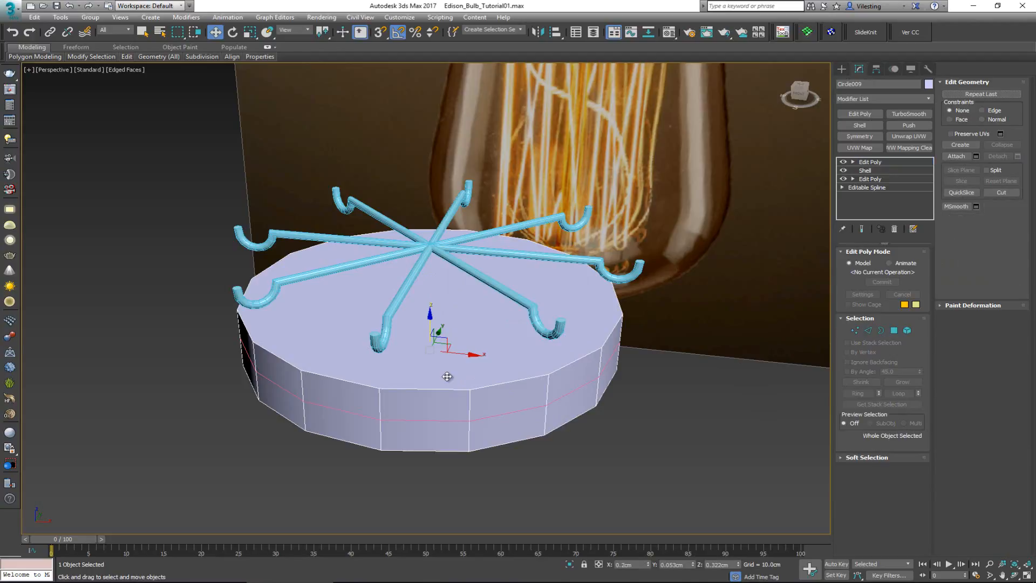
pyautogui.press('Delete')
# - Select the extracted shape and move it up along Z so it passes through the upper set of hooks
pyautogui.moveTo(482, 371); pyautogui.dragTo(428, 451)
pyautogui.keyDown('alt'); pyautogui.moveTo(432, 442); pyautogui.dragTo(448, 388, button='middle'); pyautogui.keyUp('alt')
pyautogui.moveTo(432, 323); pyautogui.dragTo(431, 253)
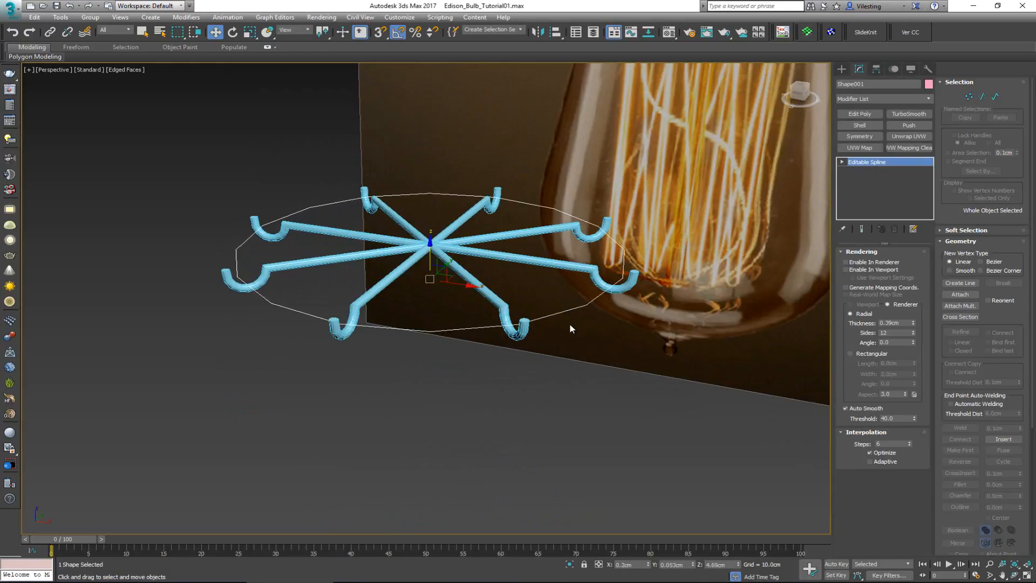
# - Select the eight ring spline vertices lying between the upper hooks and move them down to near the lower set of hooks
pyautogui.click(969, 97)
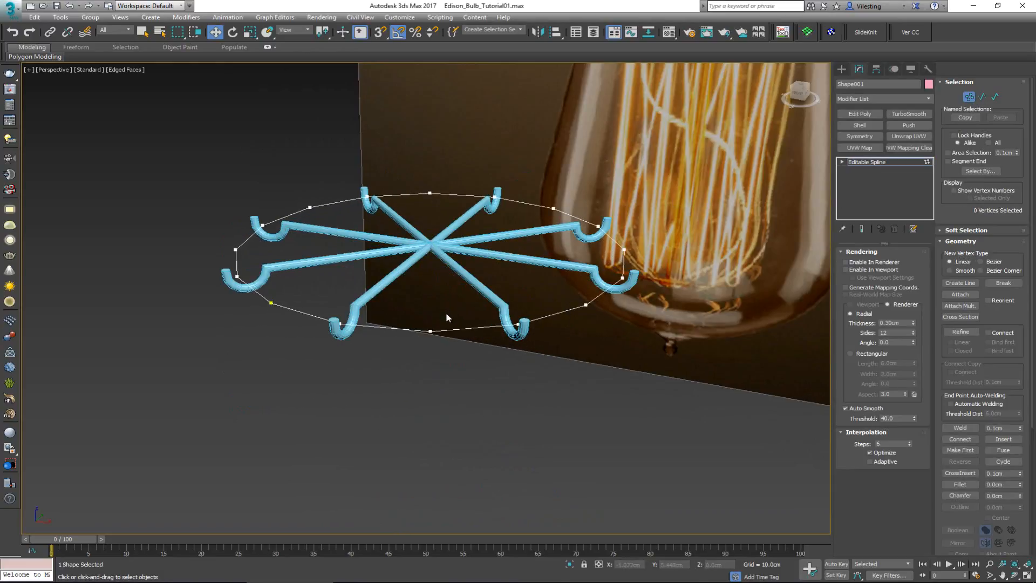
pyautogui.keyDown('alt'); pyautogui.moveTo(446, 312); pyautogui.dragTo(518, 398, button='middle'); pyautogui.keyUp('alt')
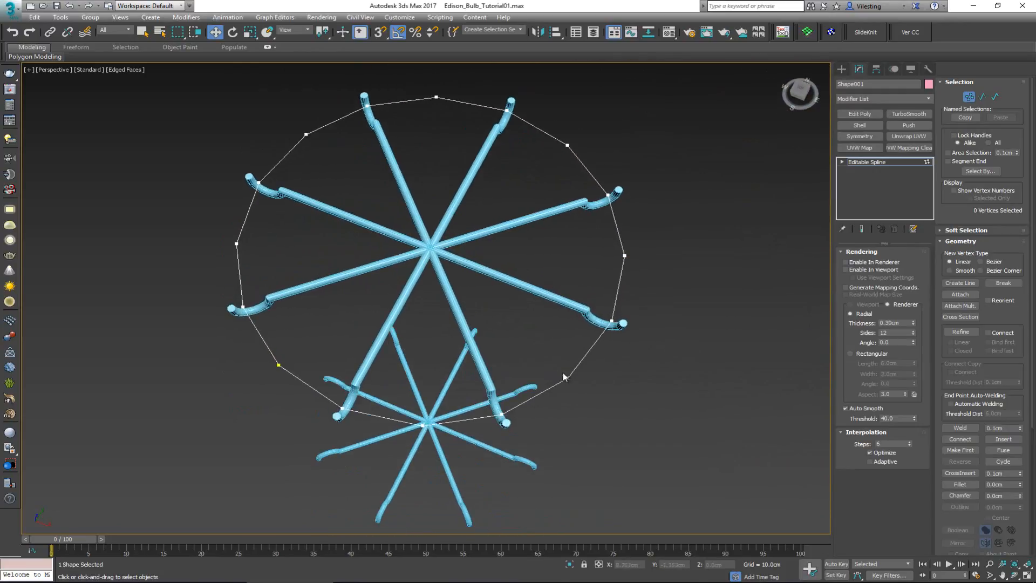
pyautogui.keyDown('alt'); pyautogui.moveTo(563, 372); pyautogui.dragTo(549, 351, button='middle'); pyautogui.keyUp('alt')
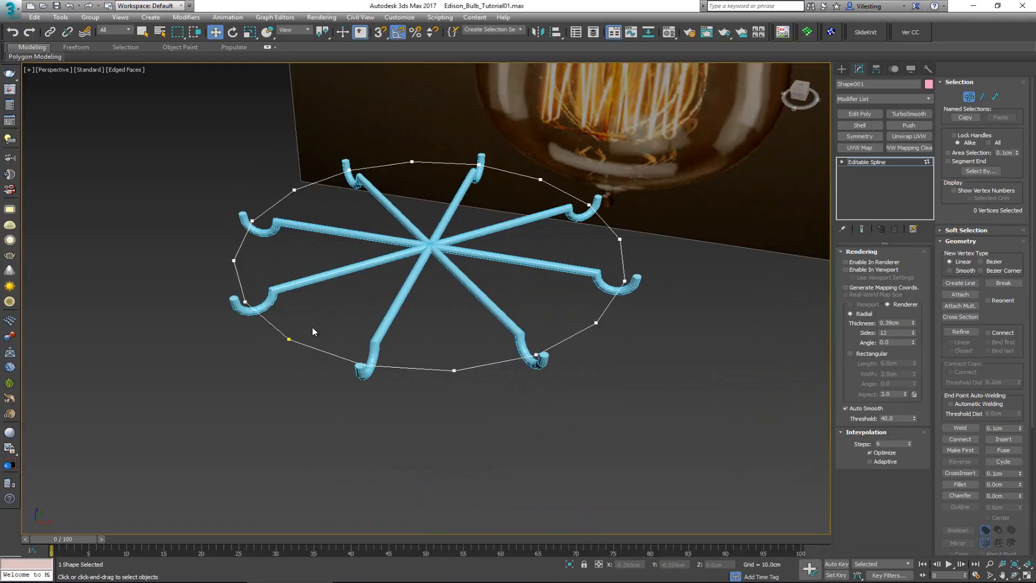
pyautogui.moveTo(311, 326); pyautogui.dragTo(275, 357)
pyautogui.keyDown('ctrl'); pyautogui.click(454, 370); pyautogui.keyUp('ctrl')
pyautogui.keyDown('ctrl'); pyautogui.click(596, 323); pyautogui.keyUp('ctrl')
pyautogui.keyDown('alt'); pyautogui.moveTo(607, 329); pyautogui.dragTo(432, 346, button='middle'); pyautogui.keyUp('alt')
pyautogui.keyDown('ctrl'); pyautogui.click(520, 417); pyautogui.keyUp('ctrl')
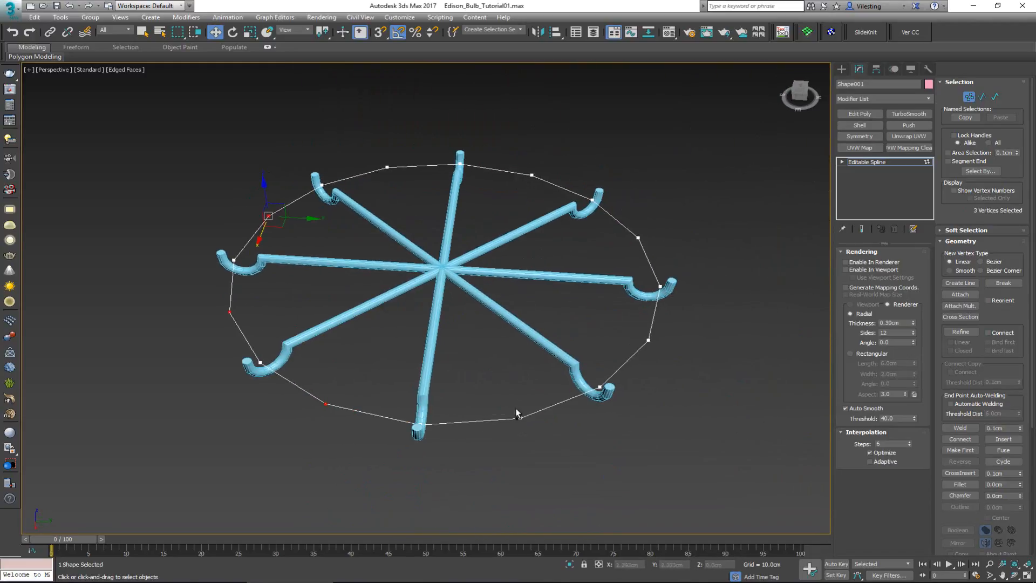
pyautogui.keyDown('alt'); pyautogui.moveTo(608, 377); pyautogui.dragTo(290, 450, button='middle'); pyautogui.keyUp('alt')
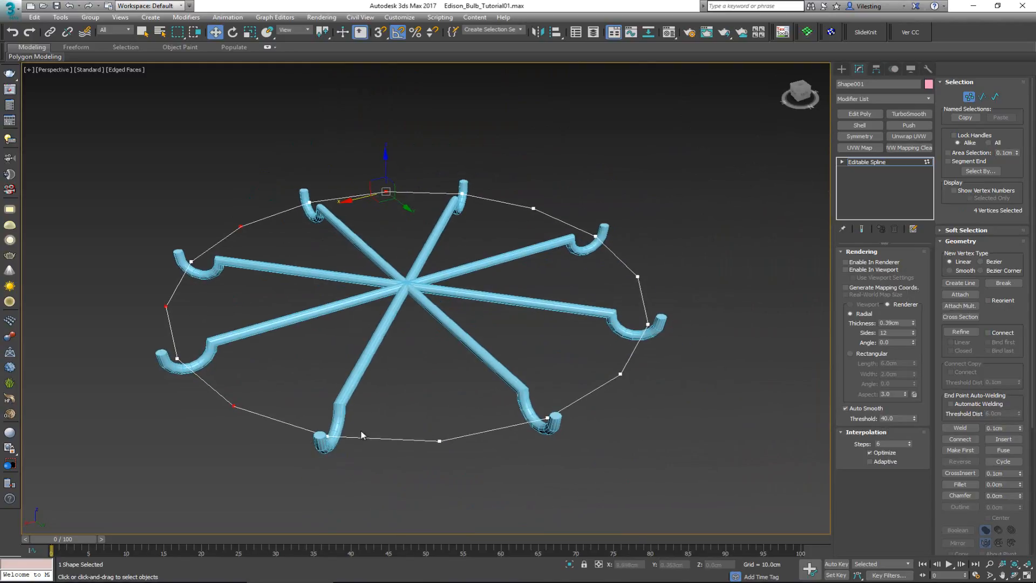
pyautogui.keyDown('ctrl'); pyautogui.click(439, 441); pyautogui.keyUp('ctrl')
pyautogui.keyDown('ctrl'); pyautogui.click(620, 374); pyautogui.keyUp('ctrl')
pyautogui.keyDown('alt'); pyautogui.moveTo(507, 312); pyautogui.dragTo(507, 259, button='middle'); pyautogui.keyUp('alt')
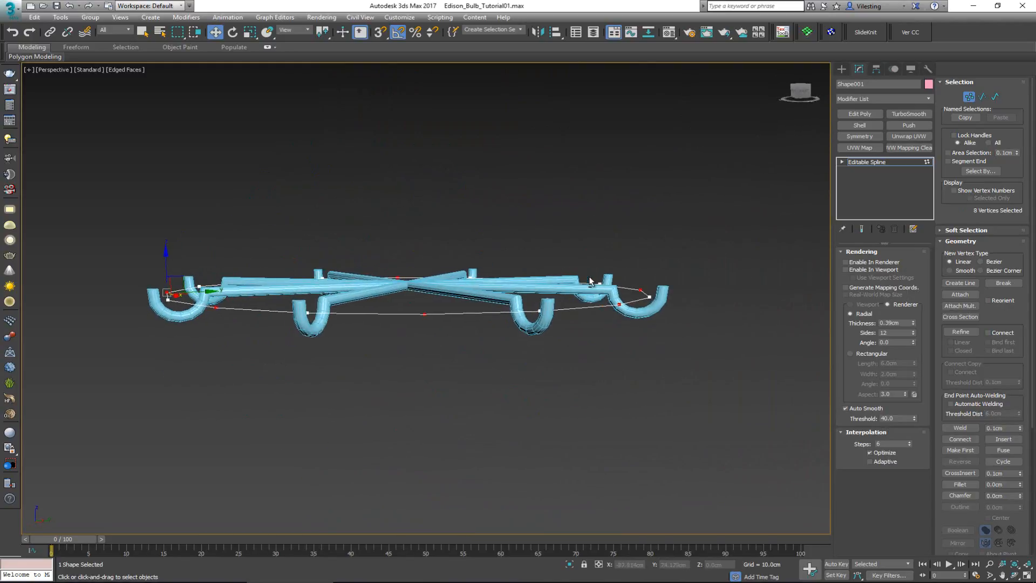
pyautogui.hotkey('alt', 'w')
pyautogui.keyDown('ctrl'); pyautogui.click(580, 233); pyautogui.keyUp('ctrl')
pyautogui.hotkey('alt', 'w')
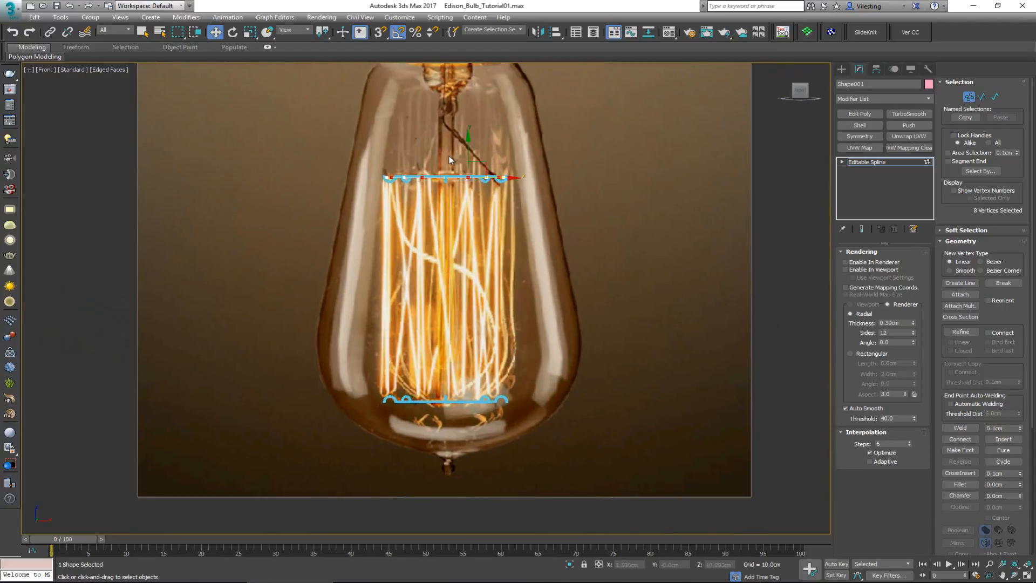
pyautogui.moveTo(466, 154); pyautogui.dragTo(458, 341)
# - Fillet the spline's lower vertices and the upper hook vertices into rounded bends
pyautogui.scroll(4, 452, 279)
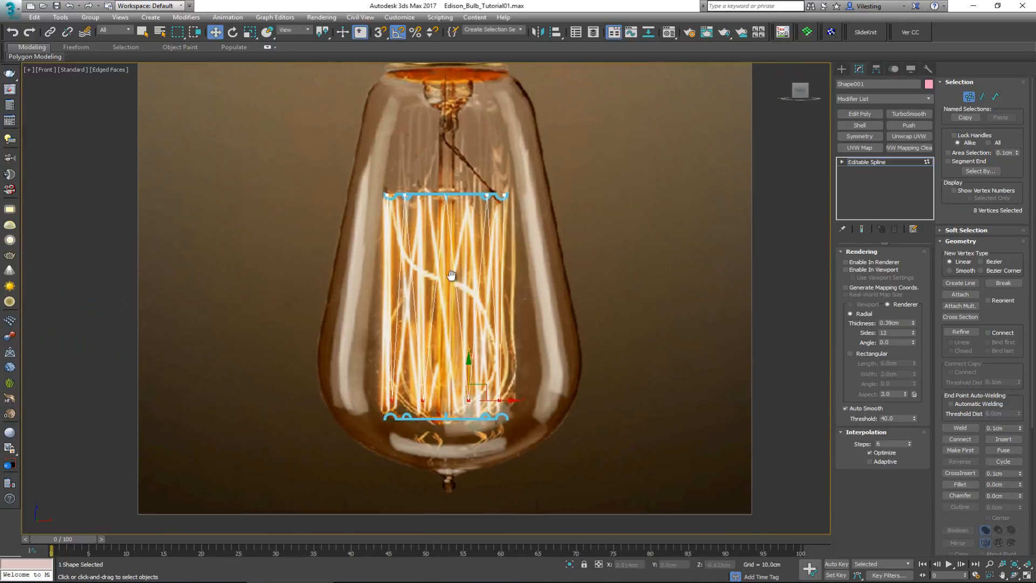
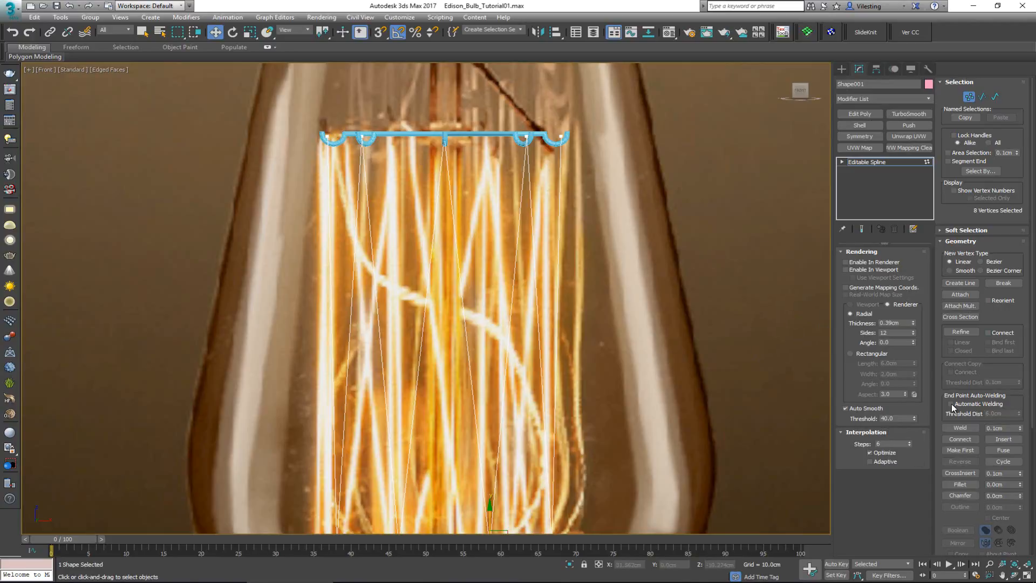
pyautogui.click(960, 484)
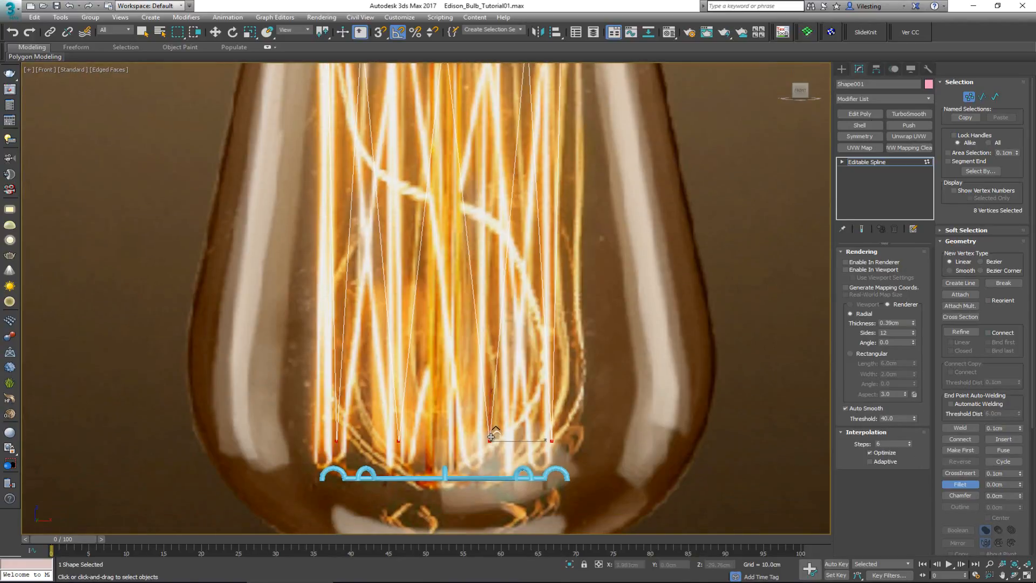
pyautogui.moveTo(491, 440); pyautogui.dragTo(492, 367)
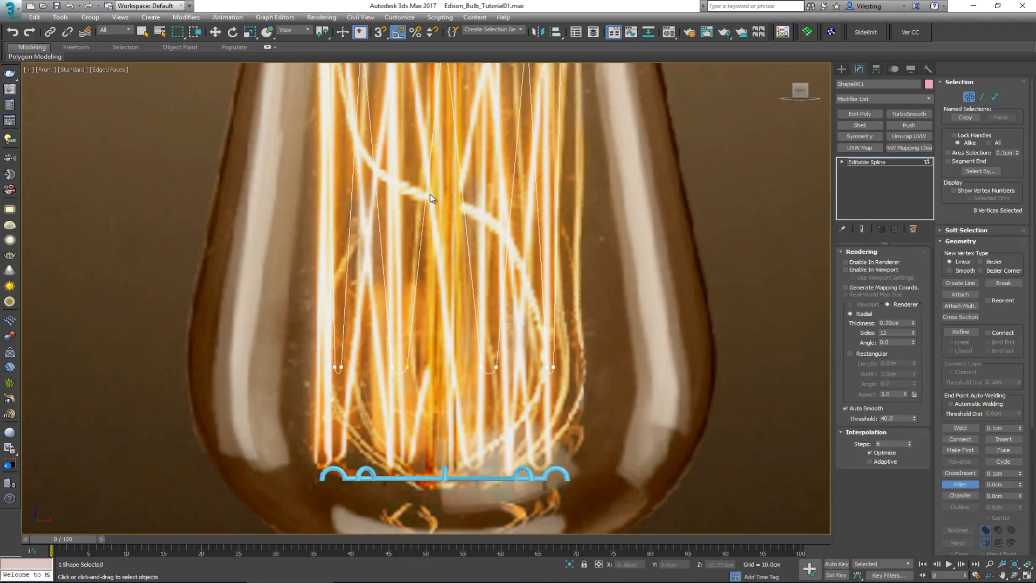
pyautogui.moveTo(431, 196); pyautogui.dragTo(429, 413, button='middle')
pyautogui.moveTo(263, 187); pyautogui.dragTo(652, 307)
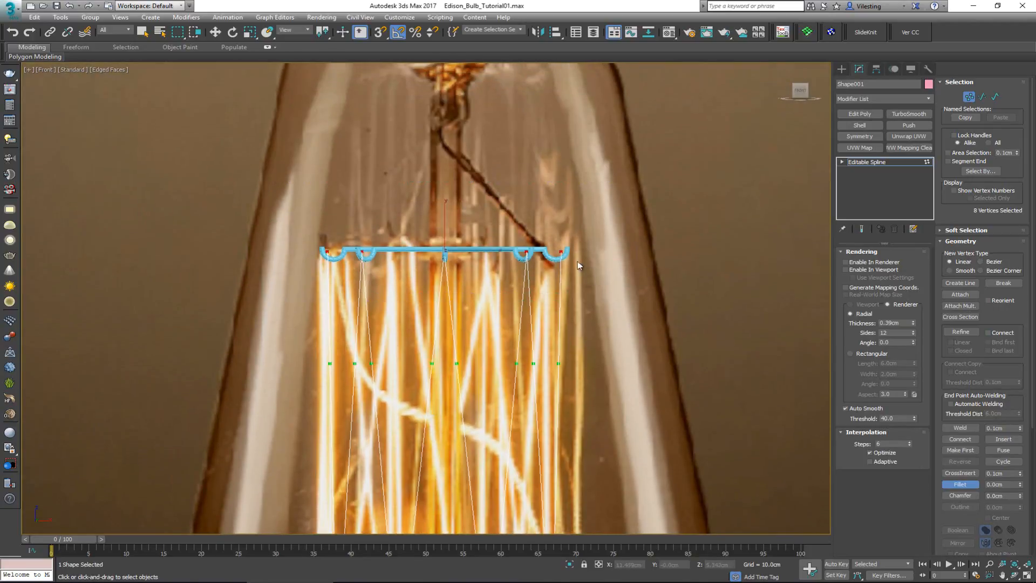
pyautogui.moveTo(564, 248); pyautogui.dragTo(548, 170)
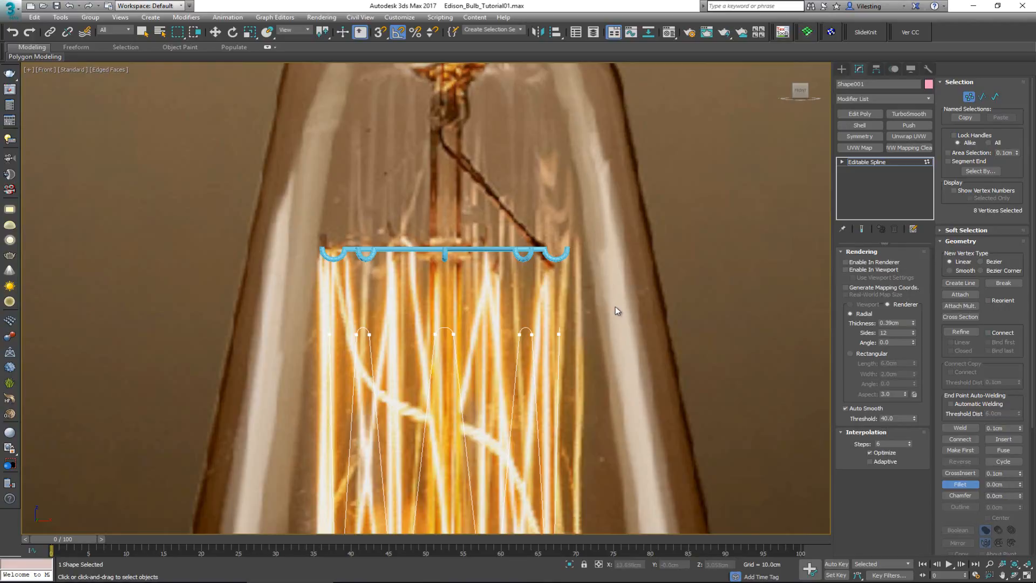
pyautogui.press('w')
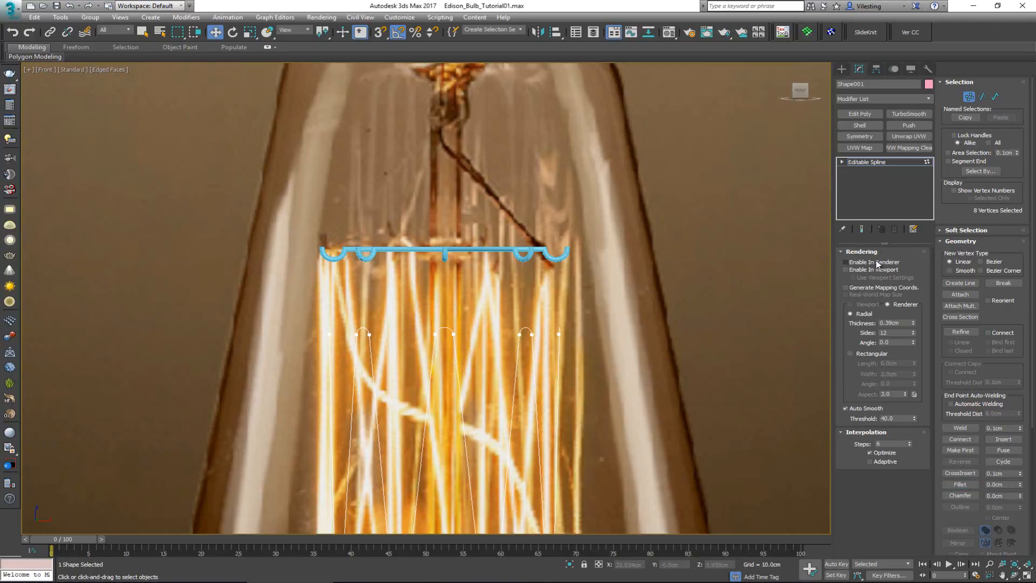
# - Enable the spline in the renderer and viewport, and move its upper bend vertices up into the upper hooks
pyautogui.click(877, 263)
pyautogui.click(874, 270)
pyautogui.moveTo(602, 309); pyautogui.dragTo(603, 303, button='middle')
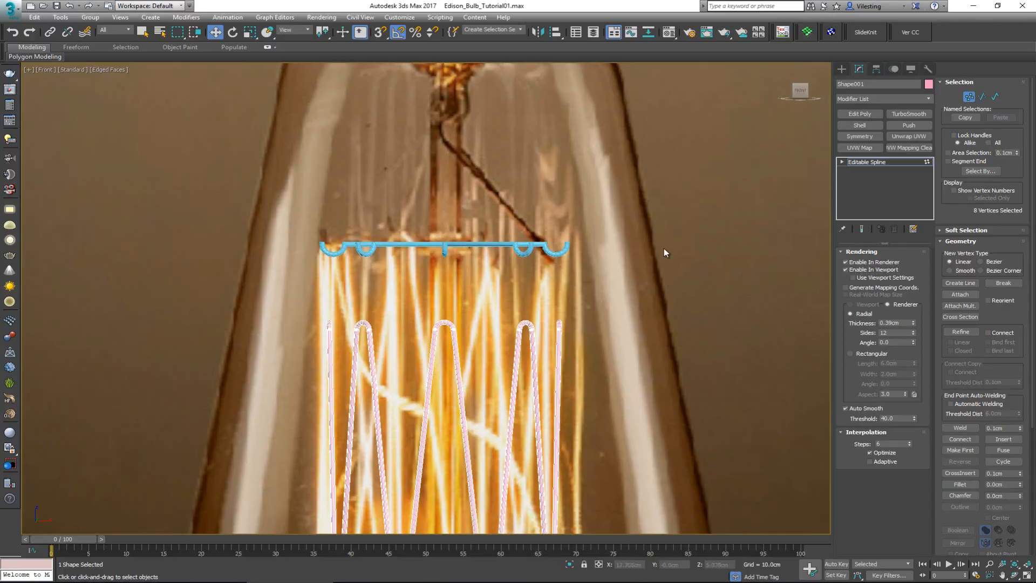
pyautogui.moveTo(241, 390); pyautogui.dragTo(241, 390)
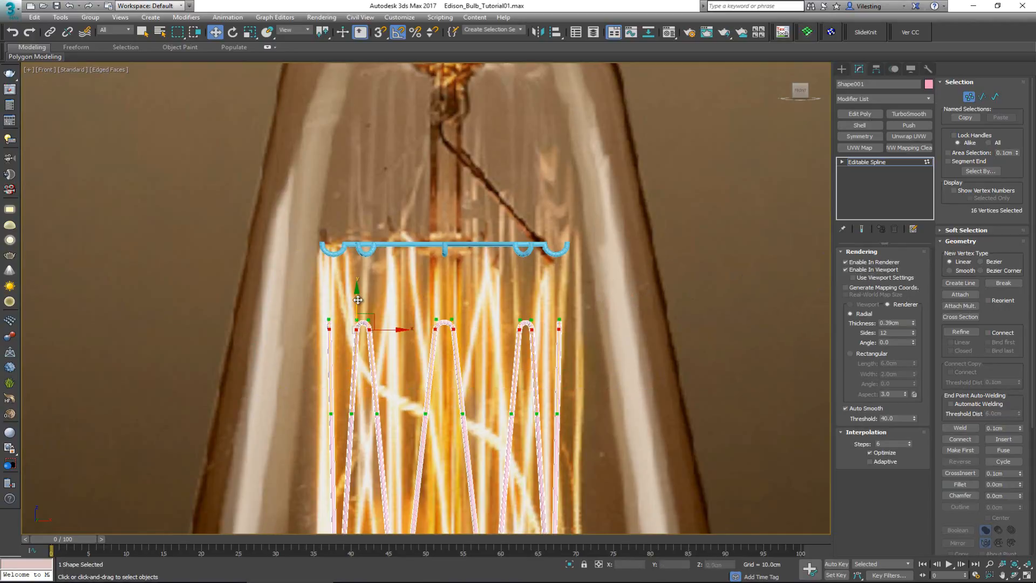
pyautogui.moveTo(359, 260); pyautogui.dragTo(363, 225)
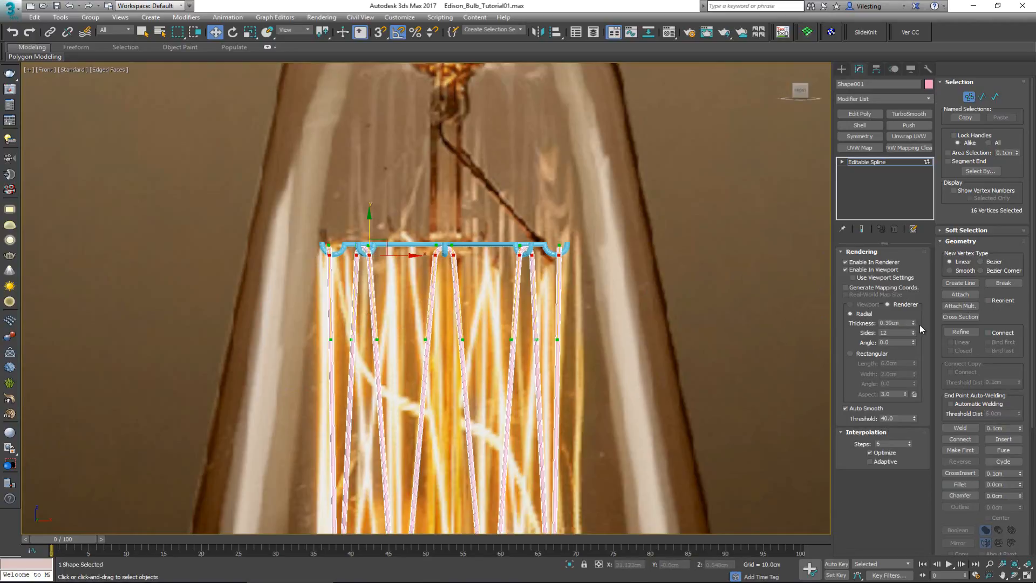
# - Set the wire's thickness to 0.53 cm and move its lower bend vertices down onto the lower hooks
pyautogui.moveTo(915, 322); pyautogui.dragTo(914, 309)
pyautogui.scroll(4, 414, 273)
pyautogui.moveTo(420, 244); pyautogui.dragTo(420, 244)
pyautogui.scroll(-6, 411, 87)
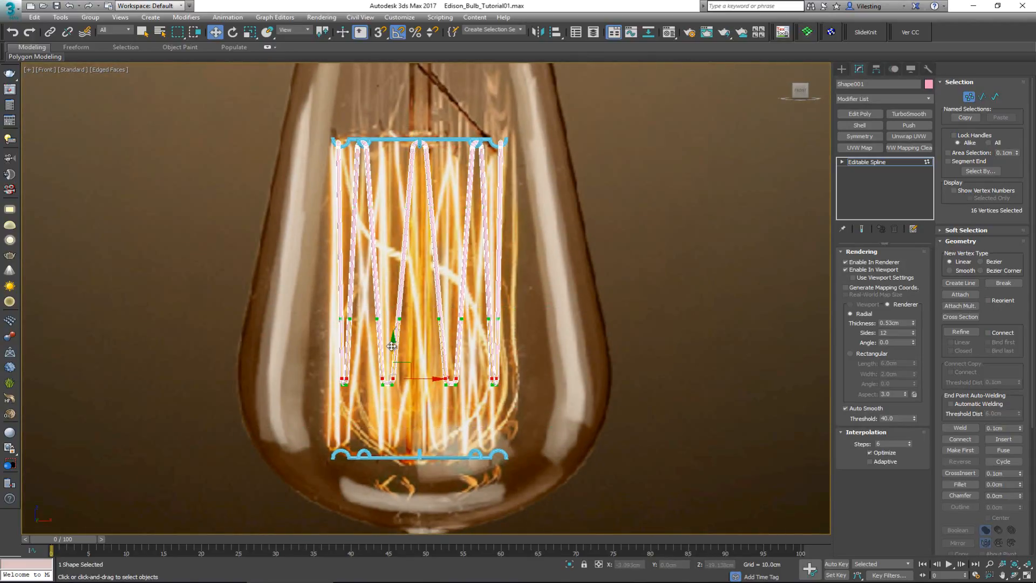
pyautogui.moveTo(393, 345); pyautogui.dragTo(388, 432)
pyautogui.moveTo(411, 433); pyautogui.dragTo(407, 398, button='middle')
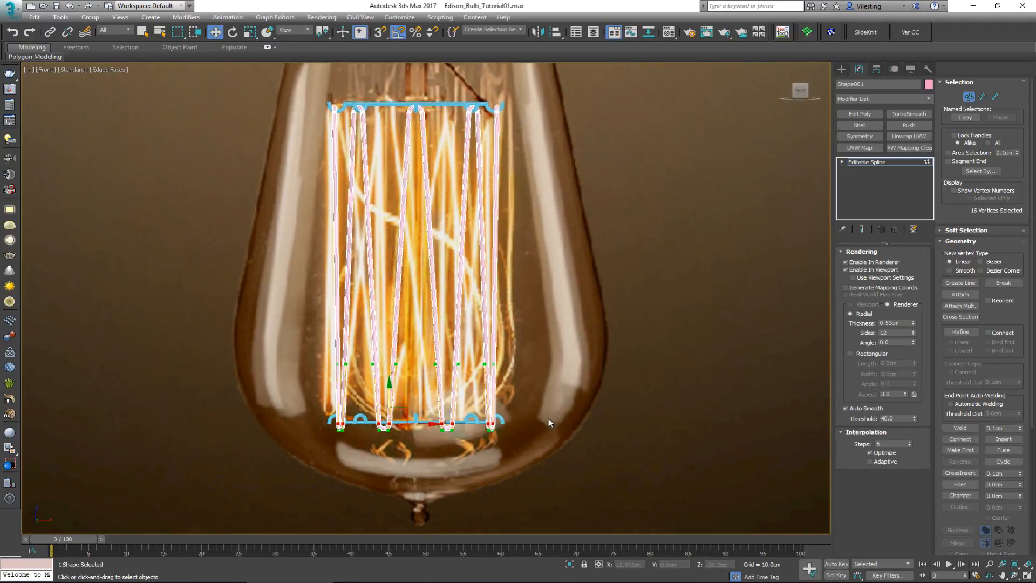
pyautogui.moveTo(558, 393); pyautogui.dragTo(540, 417)
pyautogui.press('1')
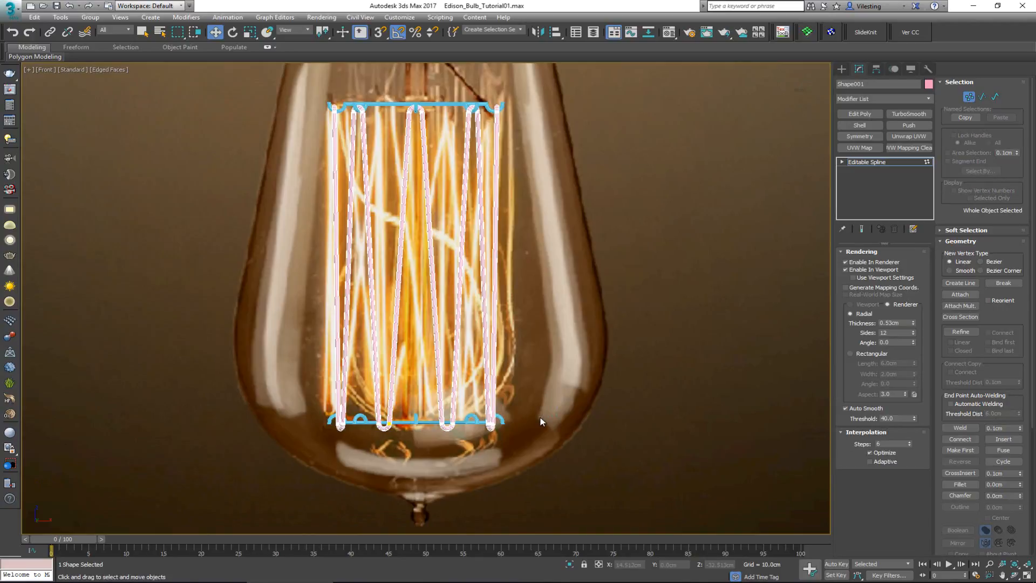
# - Select the lower set of hook supports and rotate it about the vertical axis so the hooks line up with the wire's lower bends
pyautogui.click(429, 421)
pyautogui.keyDown('alt'); pyautogui.moveTo(182, 386); pyautogui.dragTo(183, 387); pyautogui.keyUp('alt')
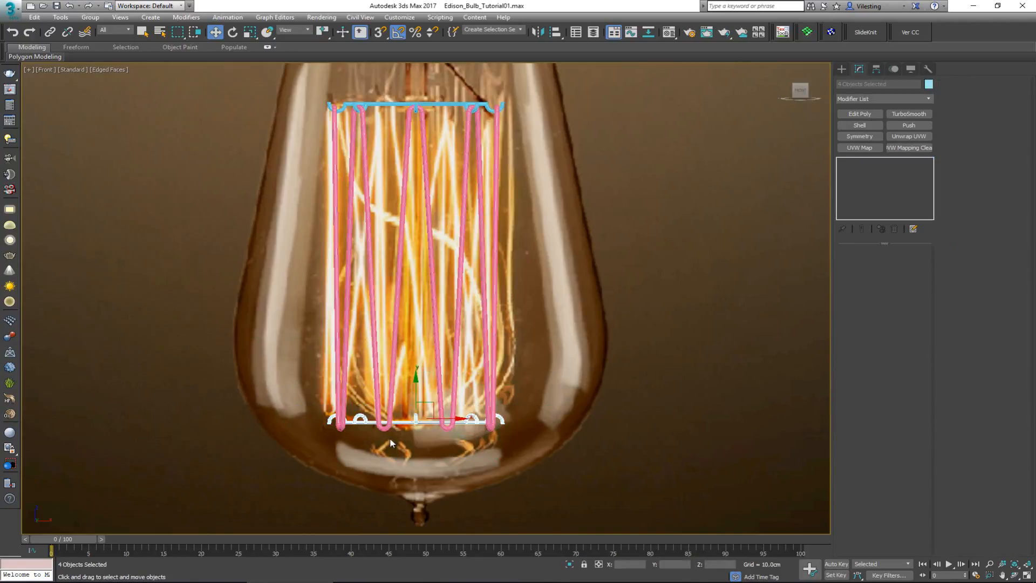
pyautogui.hotkey('alt', 'w')
pyautogui.middleClick(588, 475)
pyautogui.press('z')
pyautogui.hotkey('alt', 'w')
pyautogui.keyDown('alt'); pyautogui.moveTo(552, 408); pyautogui.dragTo(551, 435, button='middle'); pyautogui.keyUp('alt')
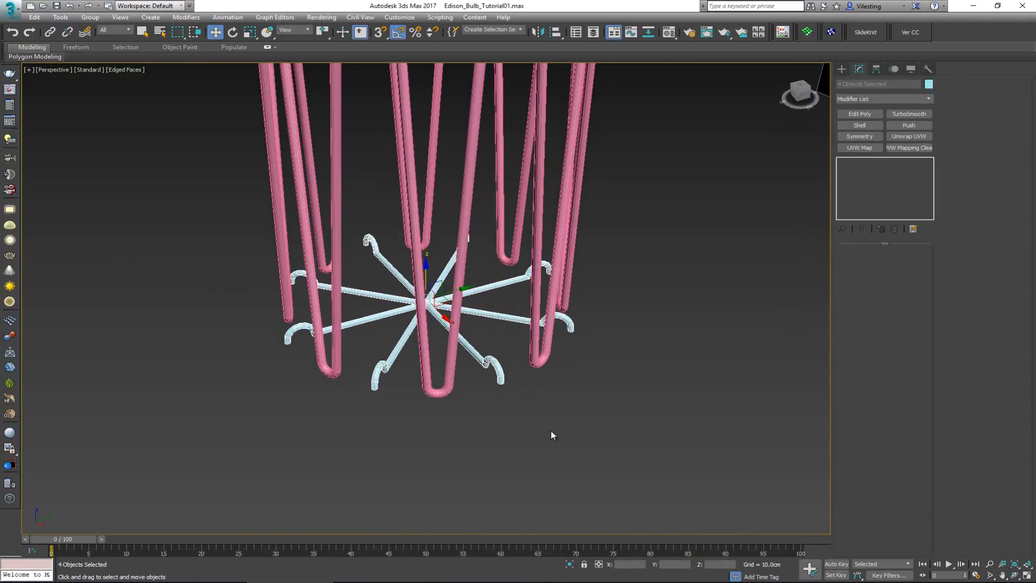
pyautogui.press('z')
pyautogui.press('e')
pyautogui.moveTo(416, 290); pyautogui.dragTo(429, 291)
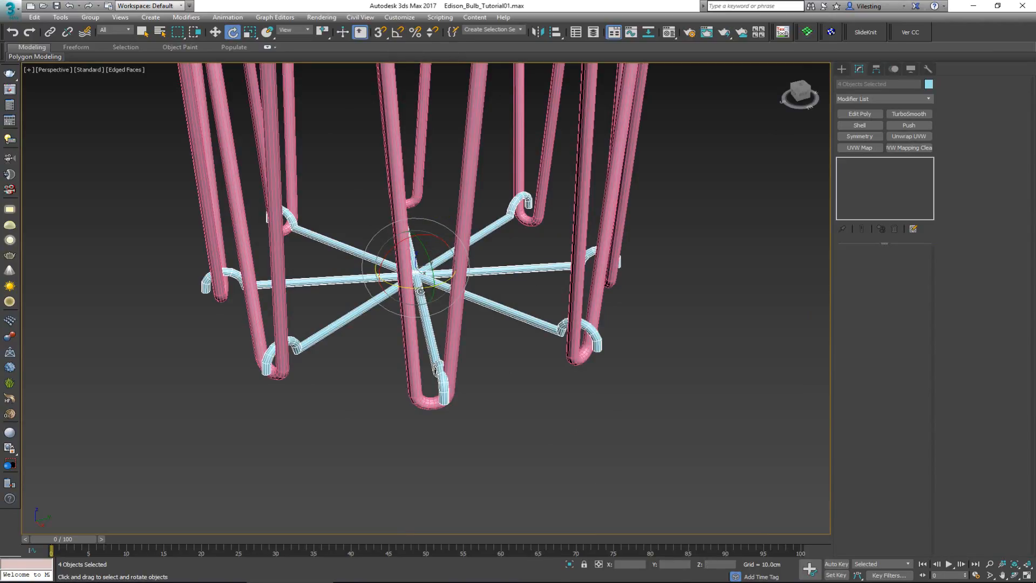
pyautogui.moveTo(417, 291); pyautogui.dragTo(415, 291)
pyautogui.keyDown('alt'); pyautogui.moveTo(415, 290); pyautogui.dragTo(413, 321, button='middle'); pyautogui.keyUp('alt')
# - Select all the wire's lower bend vertices and scale them inward in the horizontal plane so the bends sit inside the lower hooks
pyautogui.click(490, 183)
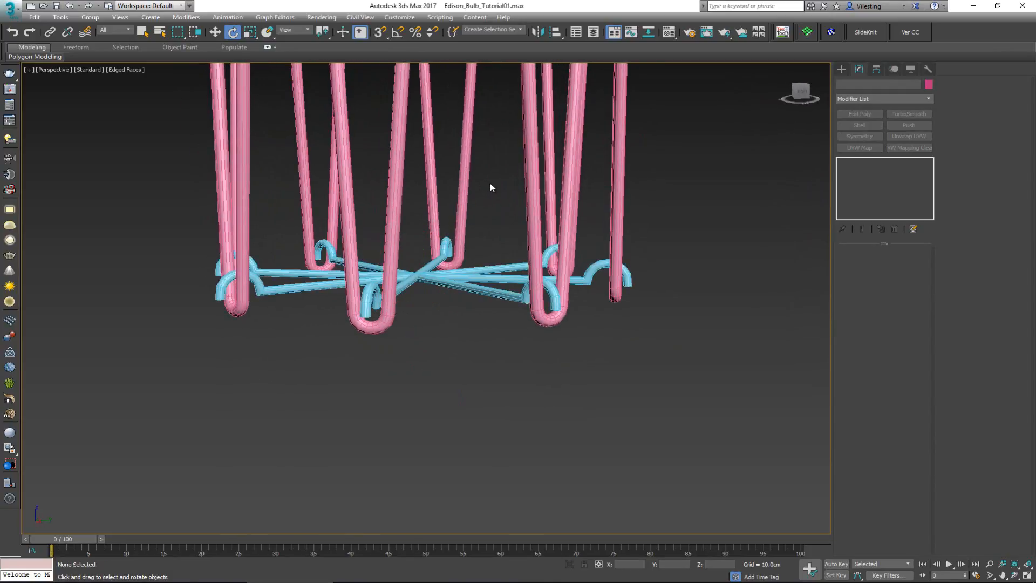
pyautogui.moveTo(648, 130); pyautogui.dragTo(81, 144)
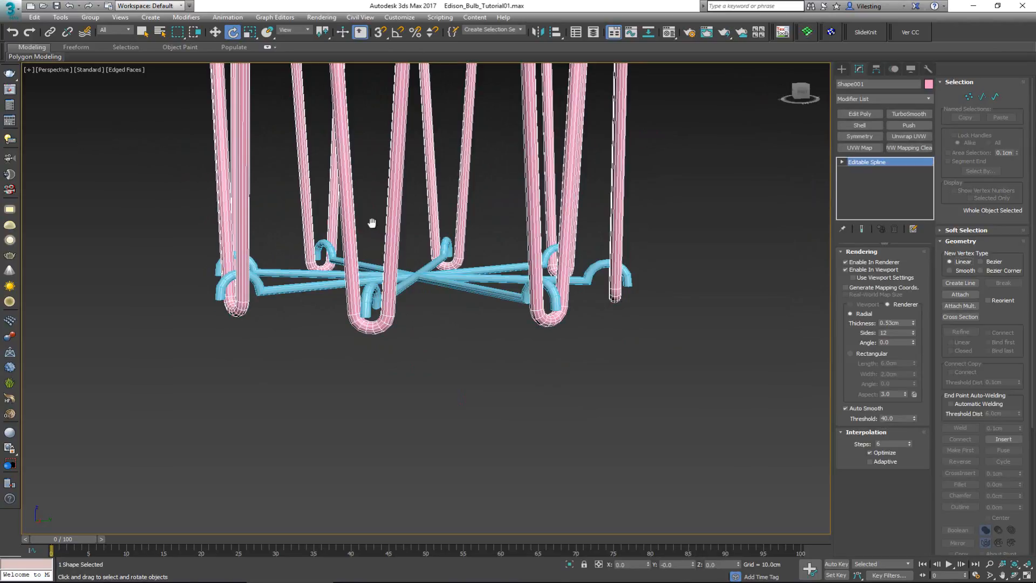
pyautogui.keyDown('alt'); pyautogui.moveTo(372, 223); pyautogui.dragTo(388, 291, button='middle'); pyautogui.keyUp('alt')
pyautogui.press('1')
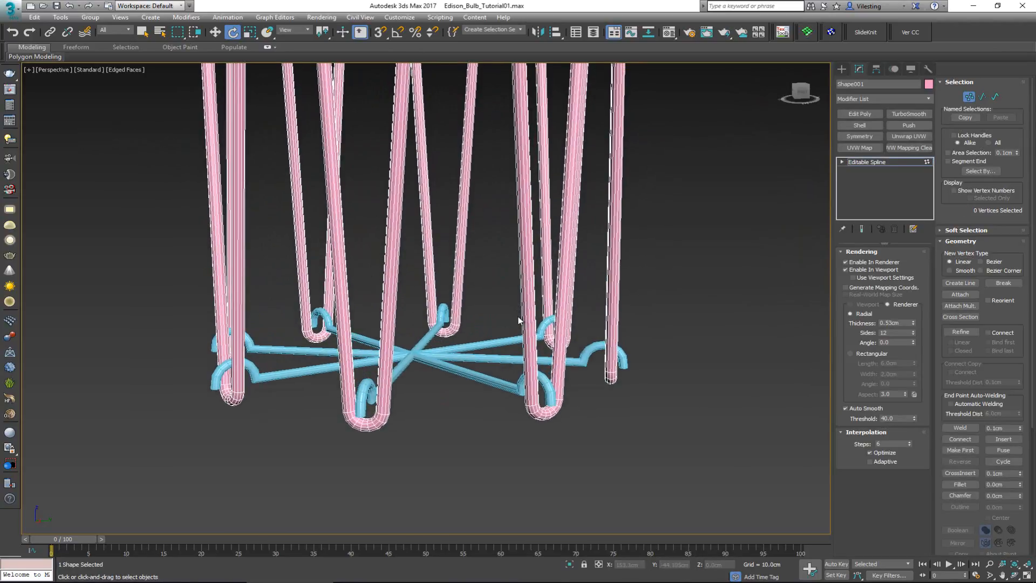
pyautogui.keyDown('alt'); pyautogui.moveTo(518, 320); pyautogui.dragTo(703, 271, button='middle'); pyautogui.keyUp('alt')
pyautogui.moveTo(243, 435); pyautogui.dragTo(88, 463)
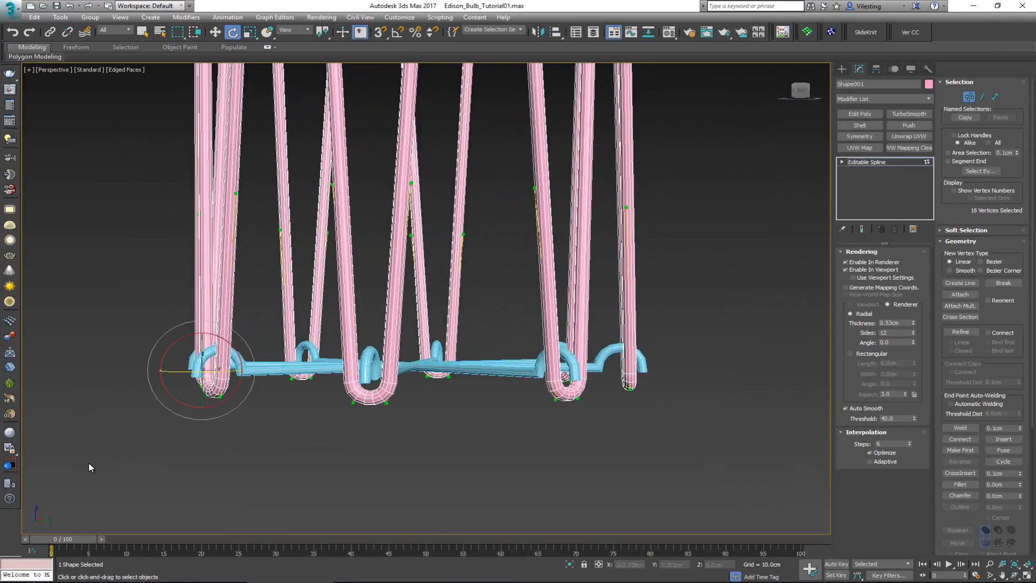
pyautogui.keyDown('alt'); pyautogui.moveTo(88, 463); pyautogui.dragTo(328, 415, button='middle'); pyautogui.keyUp('alt')
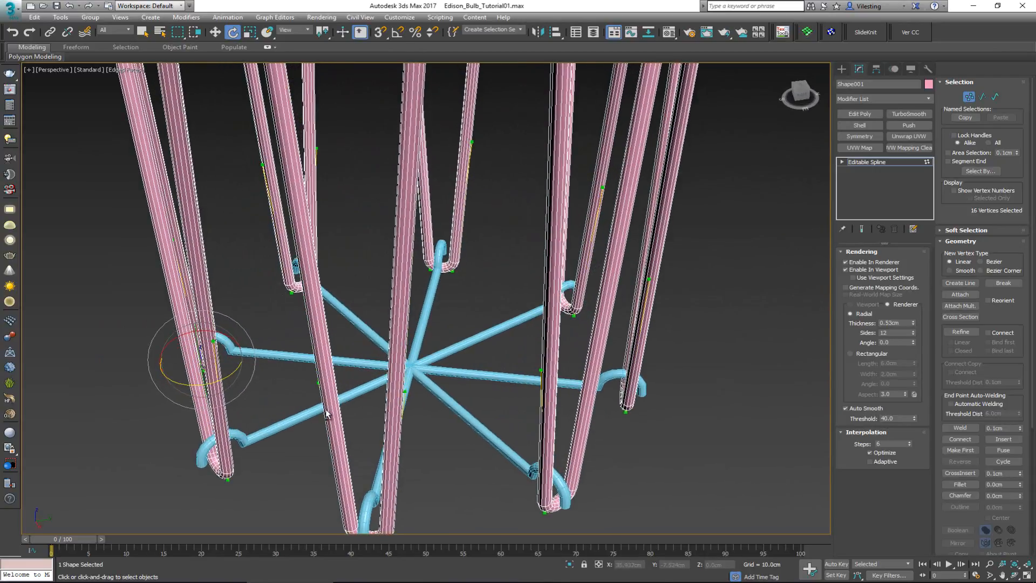
pyautogui.press('r')
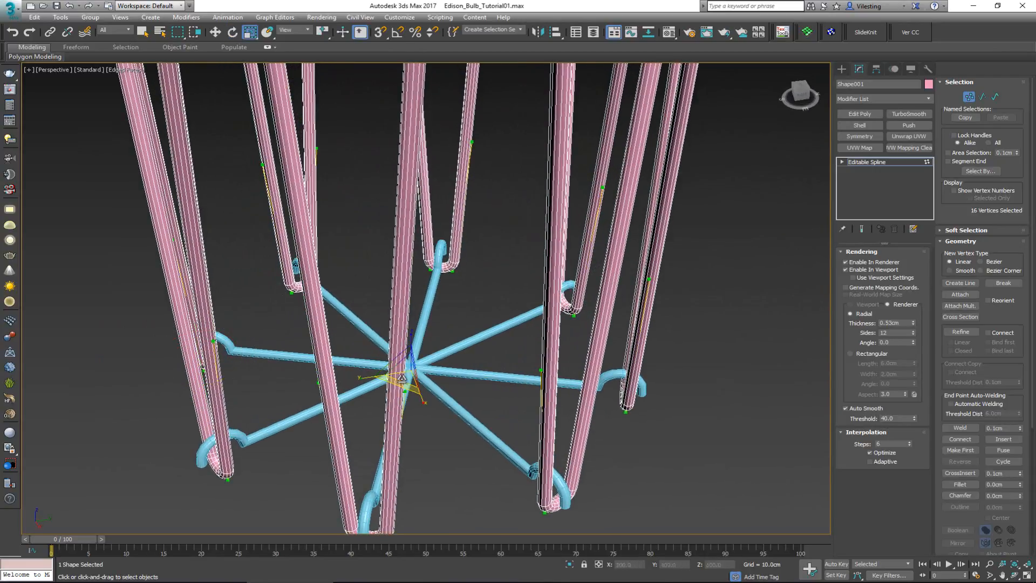
pyautogui.moveTo(402, 378)
pyautogui.keyDown('alt'); pyautogui.mouseDown(button='middle')
pyautogui.moveTo(436, 362)
pyautogui.moveTo(372, 355)
pyautogui.moveTo(418, 384)
pyautogui.mouseUp(button='middle'); pyautogui.keyUp('alt')
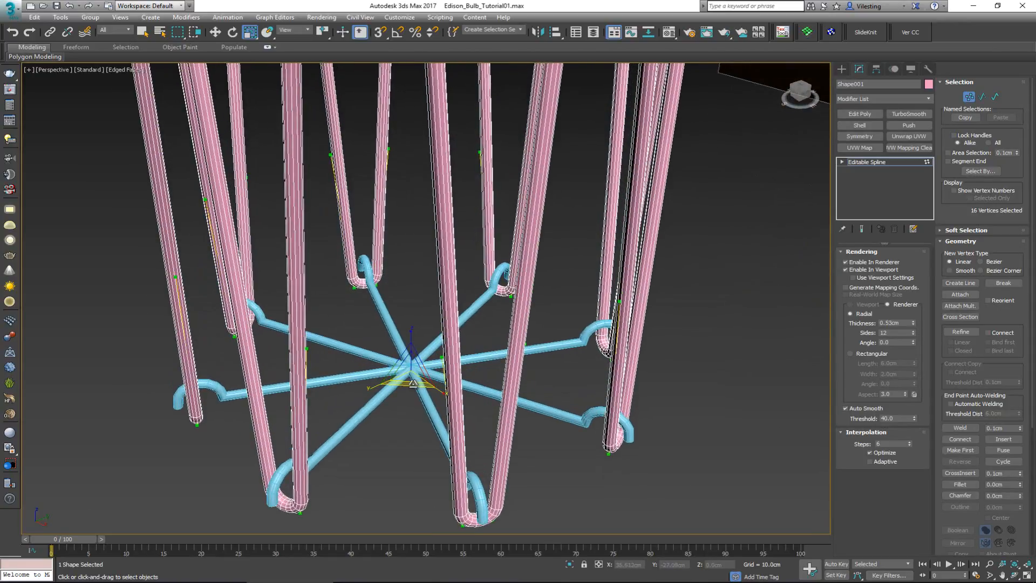
pyautogui.moveTo(413, 383); pyautogui.dragTo(413, 380)
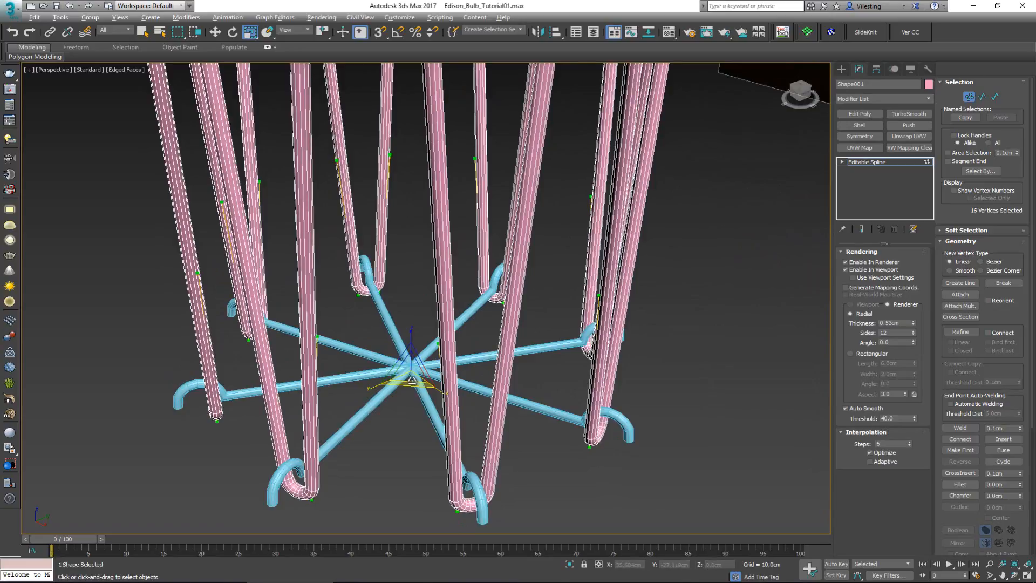
pyautogui.moveTo(413, 380)
pyautogui.keyDown('alt'); pyautogui.mouseDown(button='middle')
pyautogui.moveTo(425, 372)
pyautogui.moveTo(415, 372)
pyautogui.mouseUp(button='middle'); pyautogui.keyUp('alt')
# - Move the lower bend vertices up along Z so they rest in the hooks, and leave vertex editing
pyautogui.press('w')
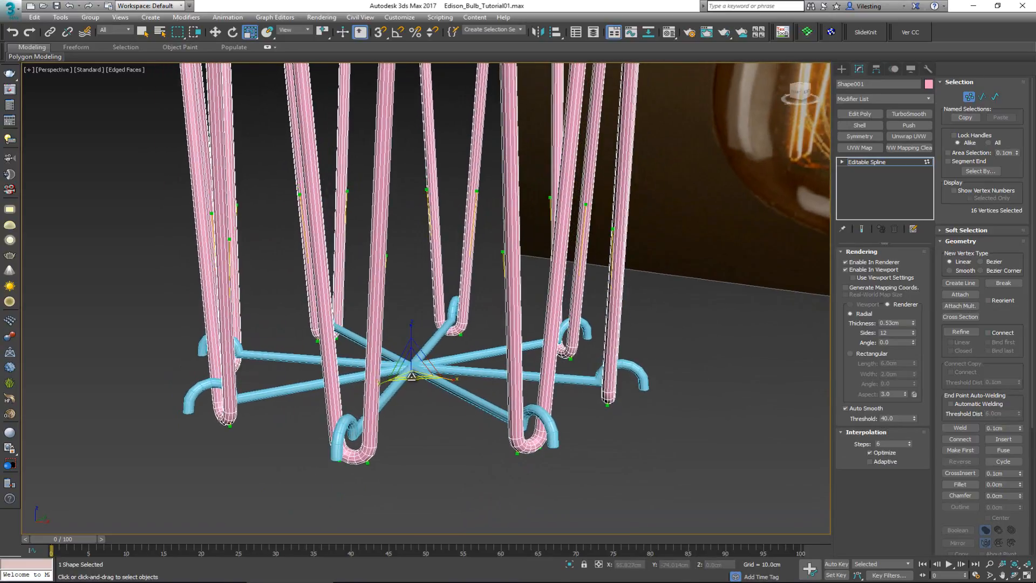
pyautogui.press('w')
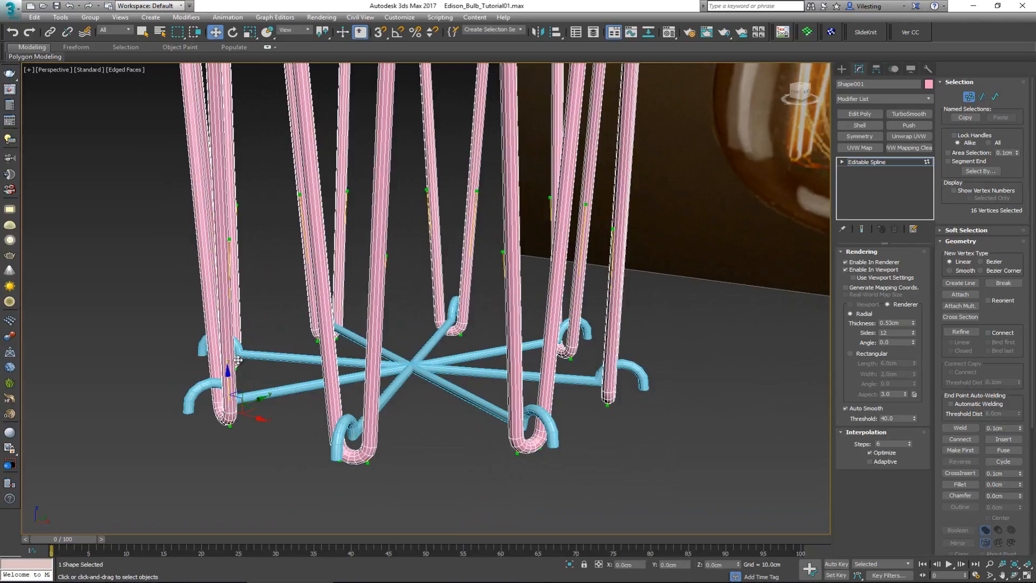
pyautogui.moveTo(227, 374); pyautogui.dragTo(233, 354)
pyautogui.keyDown('alt'); pyautogui.moveTo(353, 383); pyautogui.dragTo(336, 422, button='middle'); pyautogui.keyUp('alt')
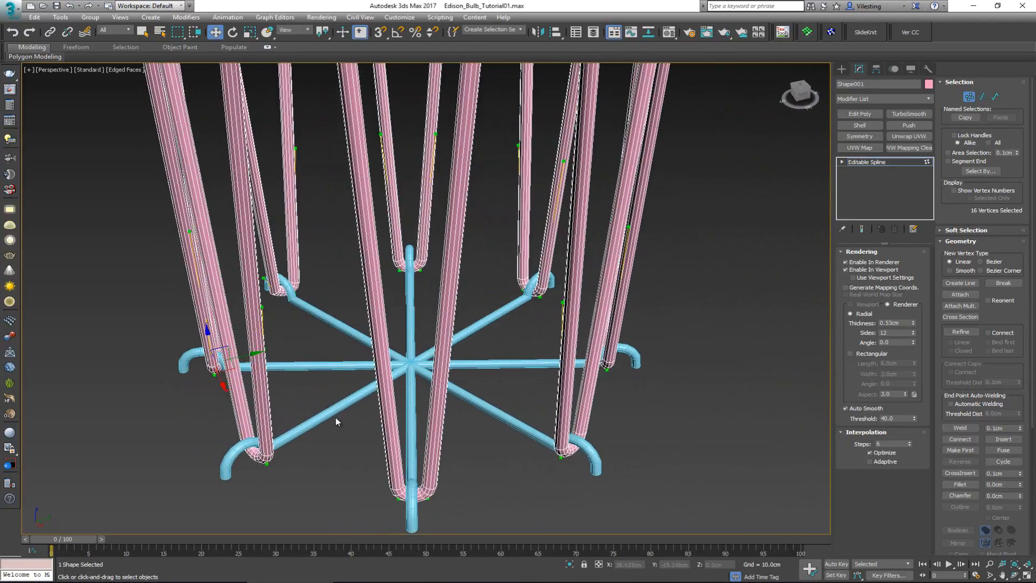
pyautogui.click(969, 97)
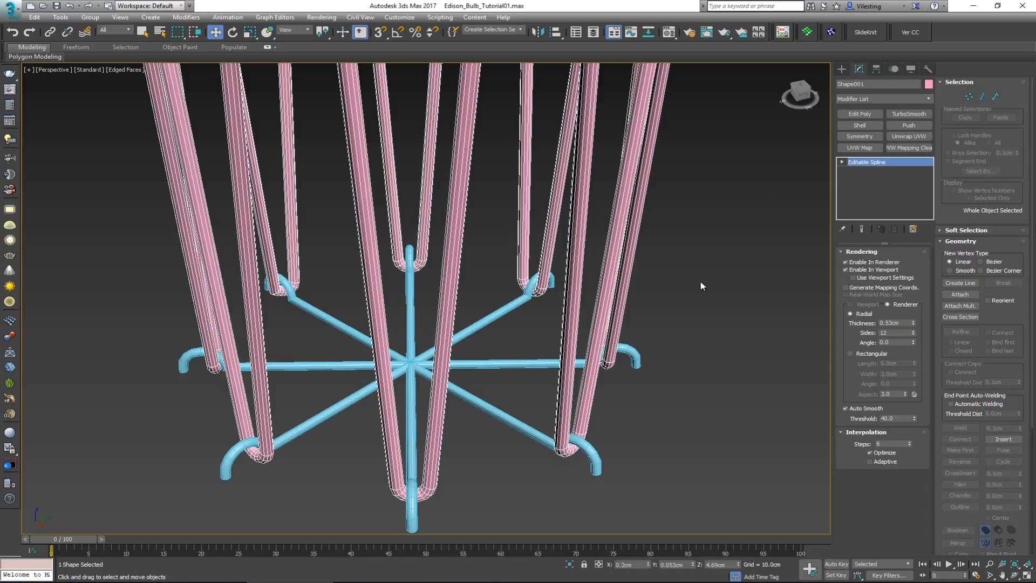
# - Unhide all the hidden objects so the cap, stem and reference photo show together with the filament
pyautogui.click(700, 282)
pyautogui.scroll(-5, 557, 334)
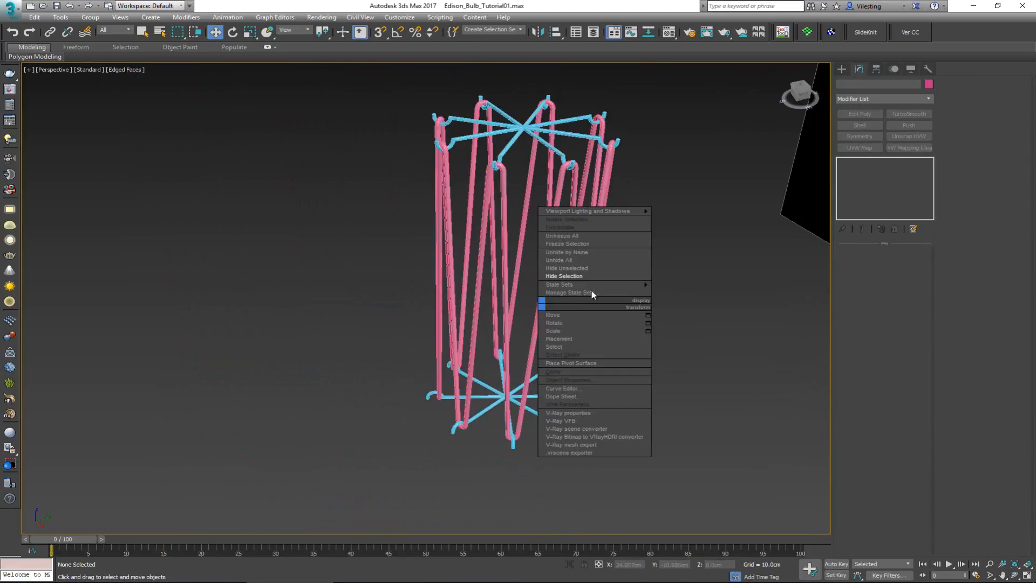
pyautogui.click(599, 227)
pyautogui.rightClick(650, 309)
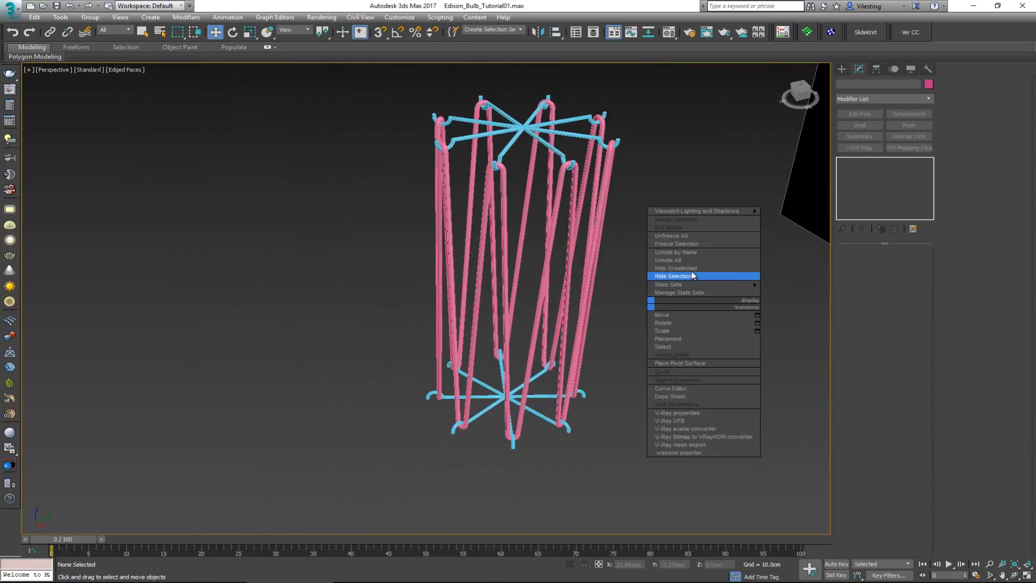
pyautogui.click(669, 275)
pyautogui.keyDown('alt'); pyautogui.moveTo(545, 335); pyautogui.dragTo(528, 459, button='middle'); pyautogui.keyUp('alt')
# - Turn off see-through display for the bulb's central stem
pyautogui.click(439, 217)
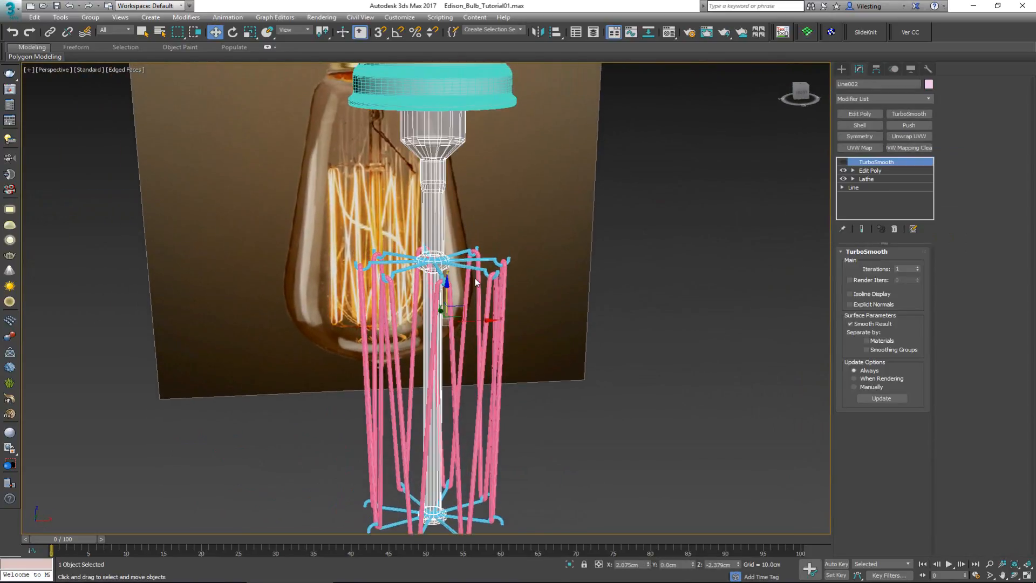
pyautogui.hotkey('alt', 'x')
pyautogui.click(584, 322)
pyautogui.scroll(2, 558, 365)
pyautogui.moveTo(557, 366)
pyautogui.keyDown('alt'); pyautogui.mouseDown(button='middle')
pyautogui.moveTo(556, 356)
pyautogui.moveTo(574, 363)
pyautogui.mouseUp(button='middle'); pyautogui.keyUp('alt')
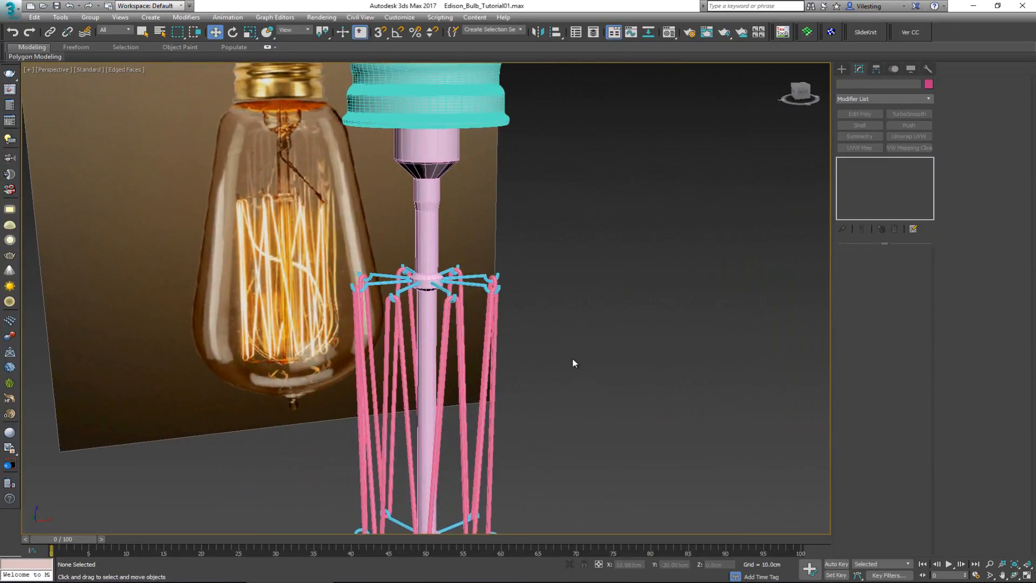
# - Enable the central stem's TurboSmooth and hide the edged faces in the perspective view
pyautogui.click(439, 222)
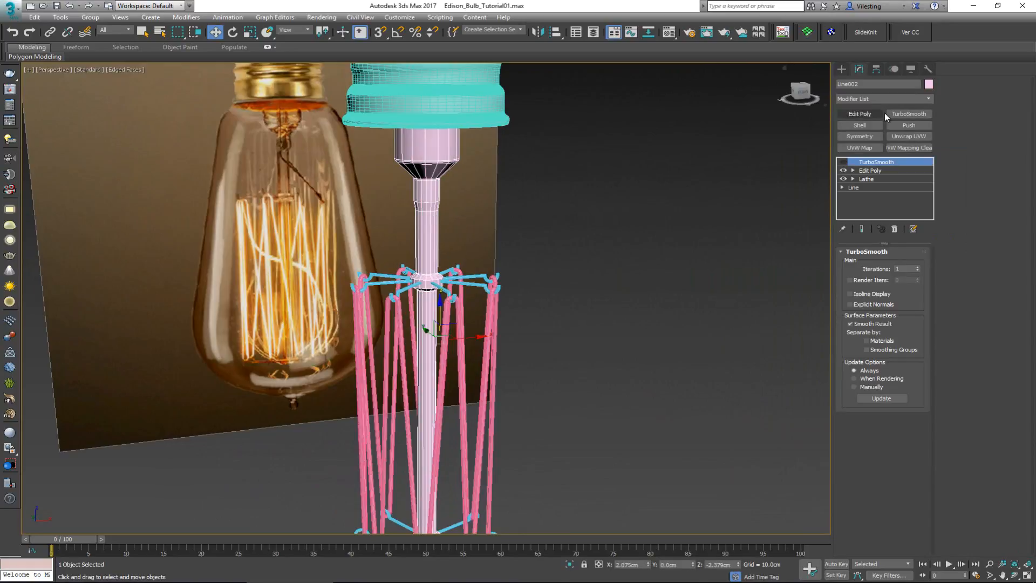
pyautogui.click(622, 203)
pyautogui.press('F4')
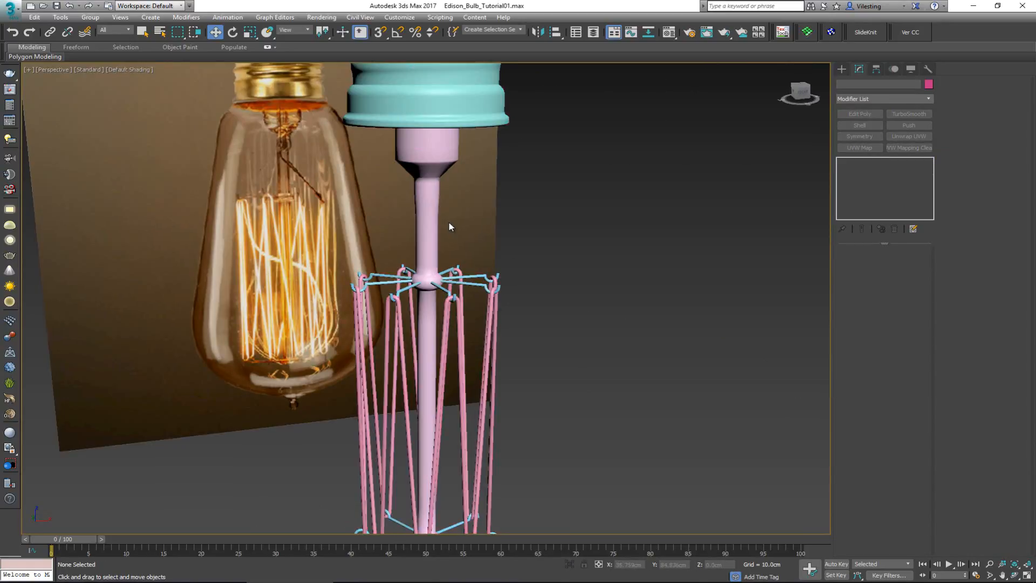
# - Compare the stem, hooks and filament wire with the reference photo from several angles
pyautogui.scroll(2, 422, 200)
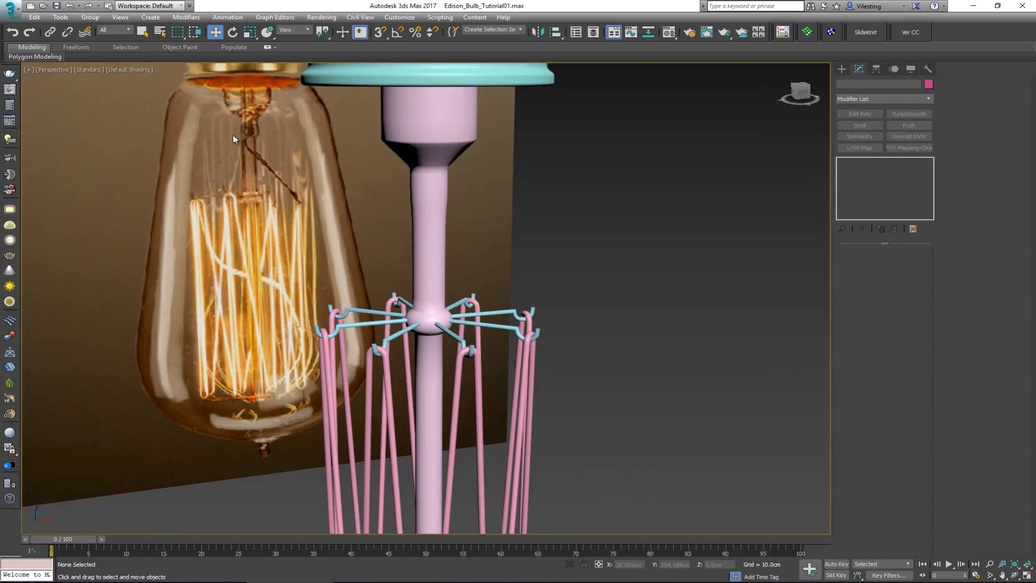
pyautogui.scroll(-10, 331, 207)
pyautogui.moveTo(364, 216)
pyautogui.keyDown('alt'); pyautogui.mouseDown(button='middle')
pyautogui.moveTo(340, 205)
pyautogui.moveTo(345, 218)
pyautogui.mouseUp(button='middle'); pyautogui.keyUp('alt')
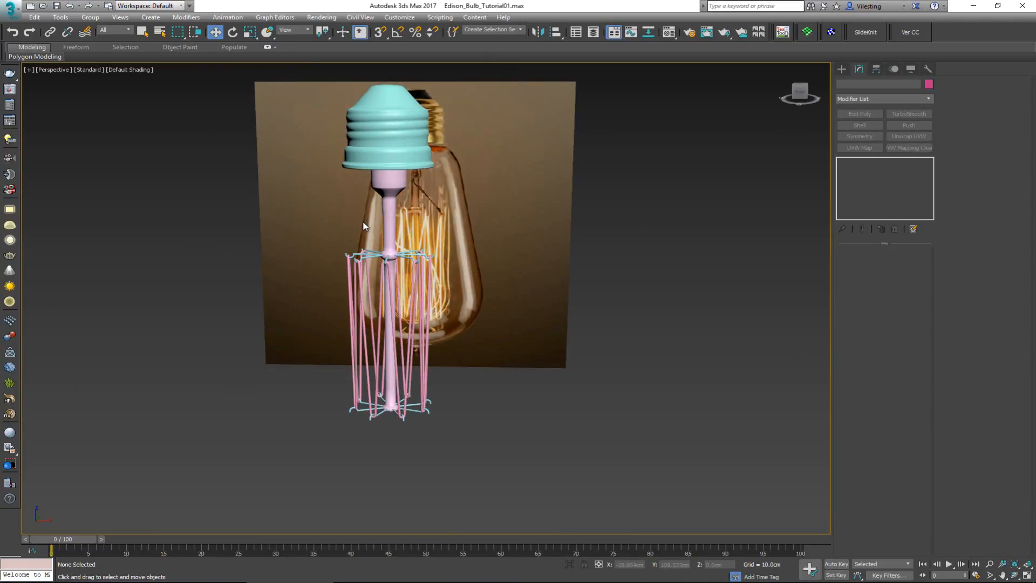
pyautogui.keyDown('alt'); pyautogui.moveTo(364, 226); pyautogui.dragTo(386, 228, button='middle'); pyautogui.keyUp('alt')
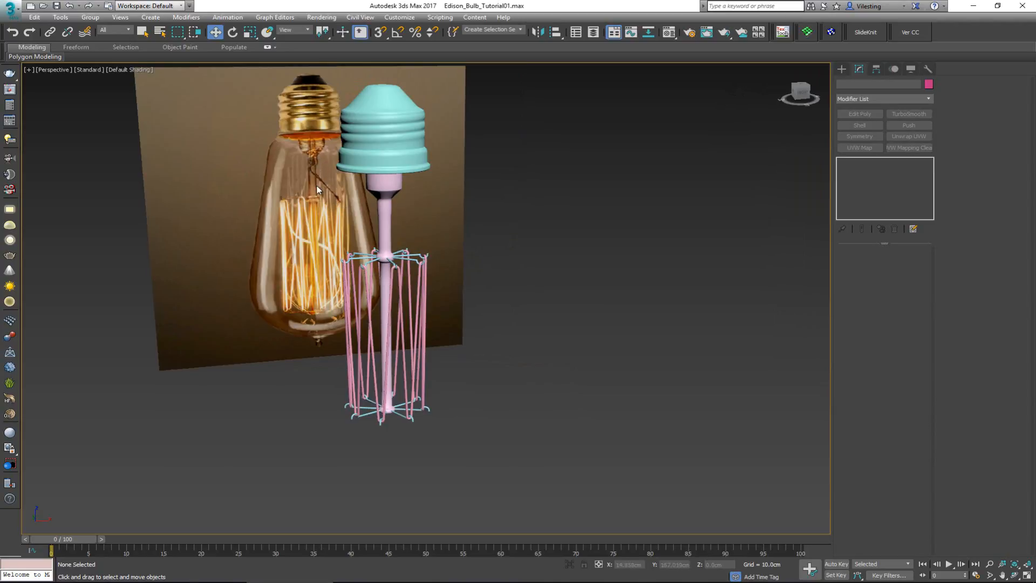
pyautogui.keyDown('alt'); pyautogui.moveTo(429, 251); pyautogui.dragTo(399, 246, button='middle'); pyautogui.keyUp('alt')
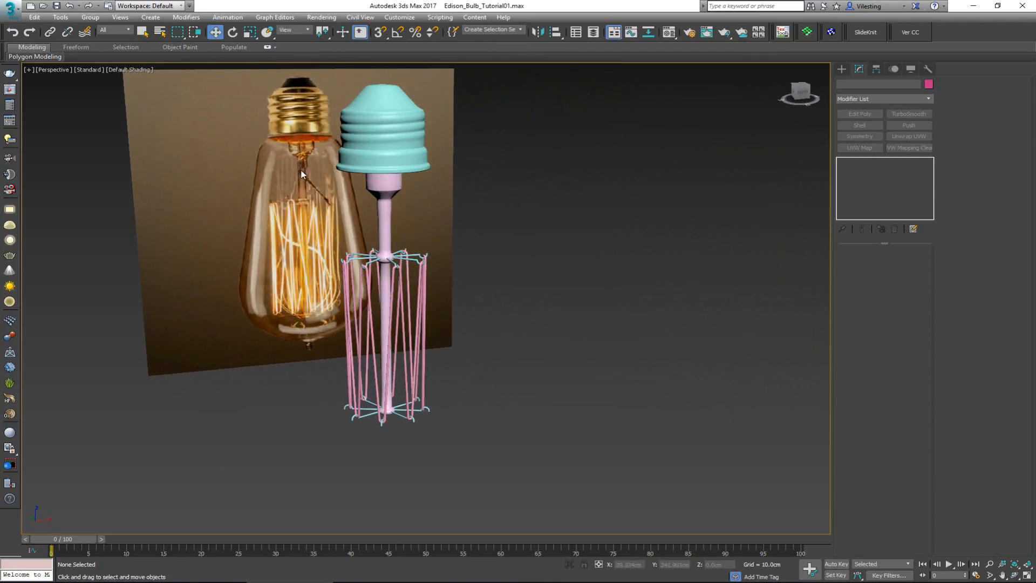
pyautogui.rightClick(468, 222)
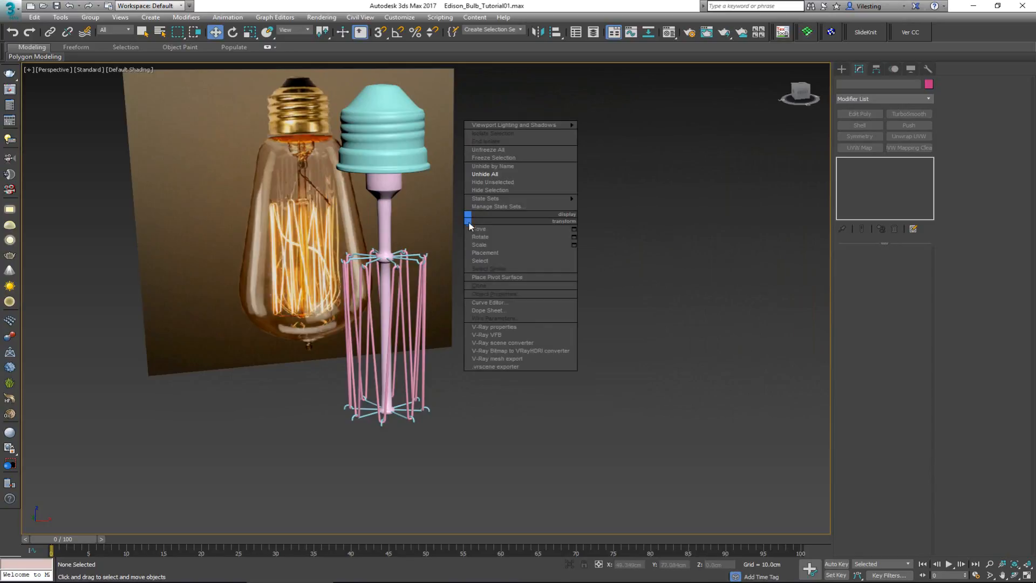
pyautogui.press('Escape')
# - Select all the bulb parts in the maximized Front view and assign them a dark grey object color
pyautogui.hotkey('alt', 'w')
pyautogui.scroll(-3, 639, 197)
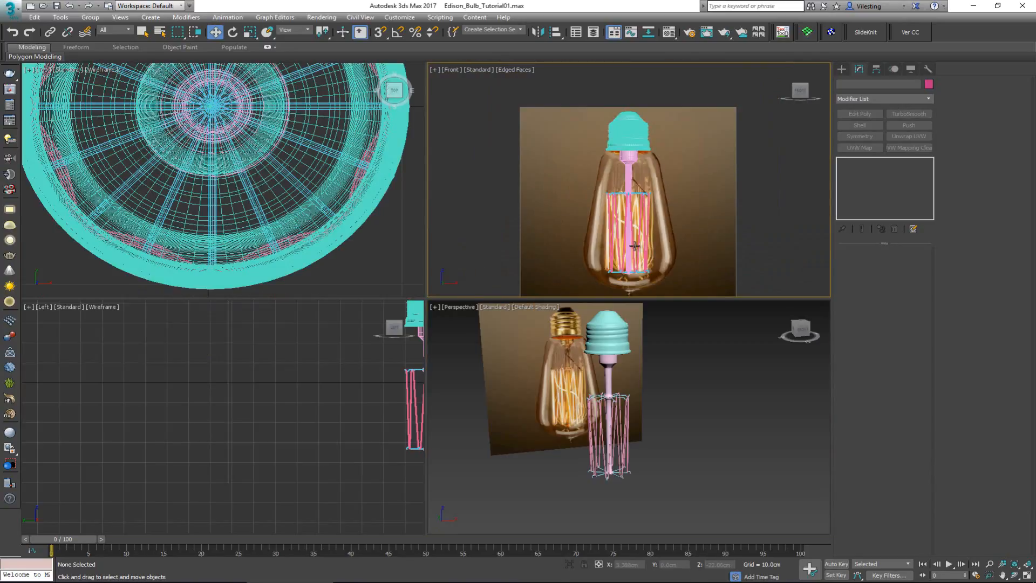
pyautogui.hotkey('alt', 'w')
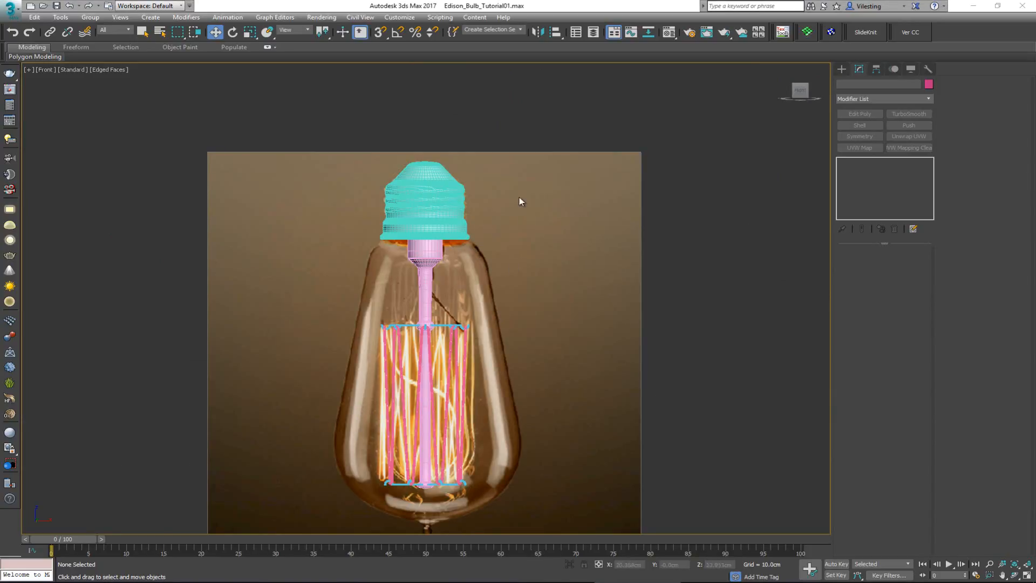
pyautogui.moveTo(535, 127); pyautogui.dragTo(274, 516)
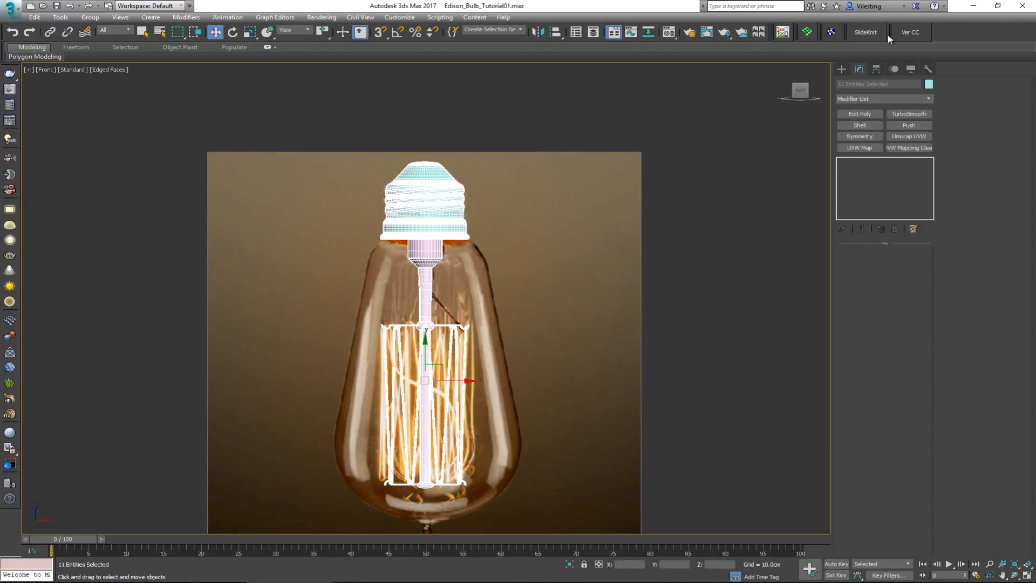
pyautogui.click(928, 84)
pyautogui.click(446, 317)
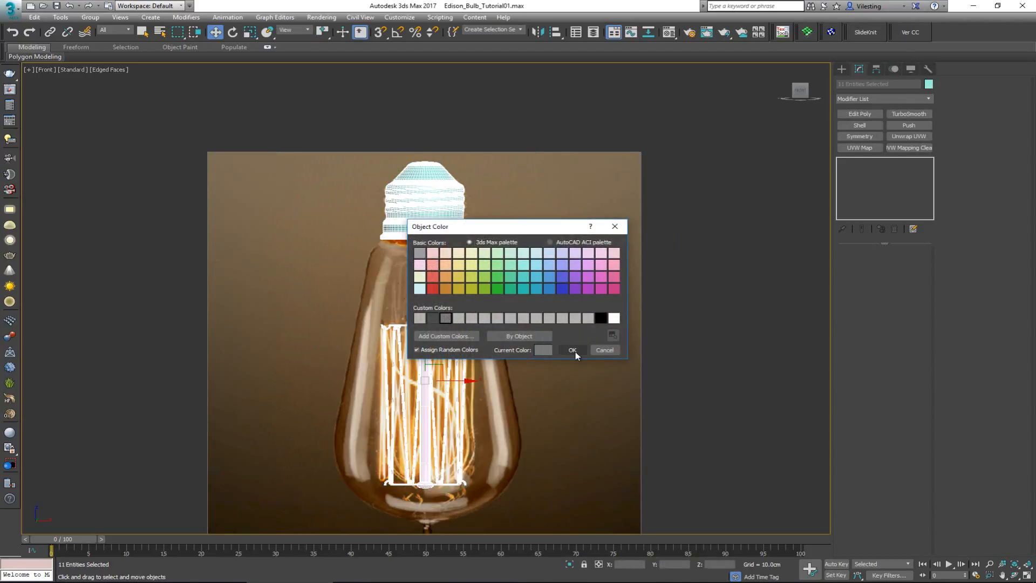
pyautogui.click(572, 350)
pyautogui.click(542, 305)
# - Start the Line tool and disable Enable In Renderer and Enable In Viewport for new splines
pyautogui.scroll(3, 447, 303)
pyautogui.scroll(2, 448, 304)
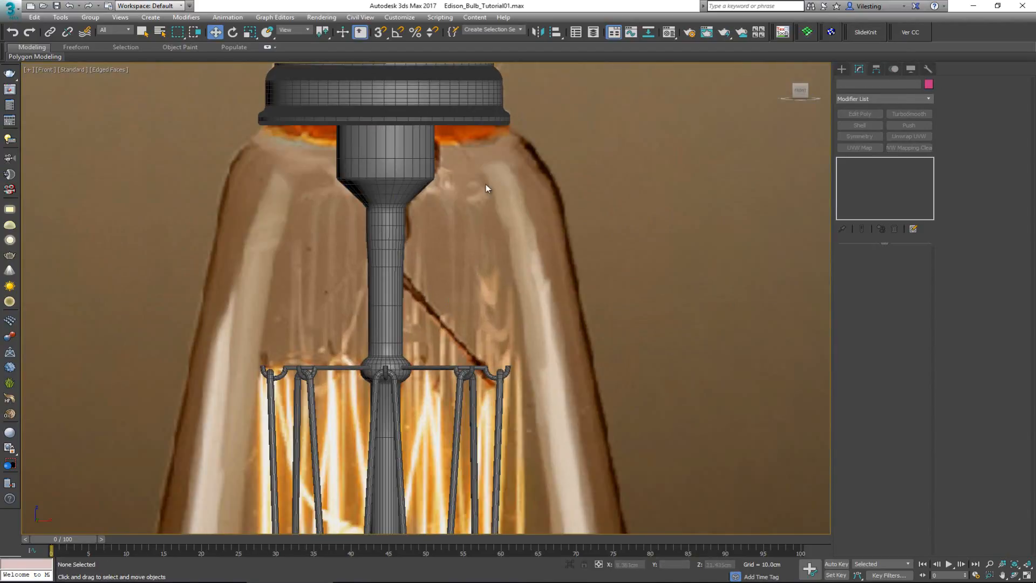
pyautogui.scroll(3, 465, 237)
pyautogui.rightClick(506, 179)
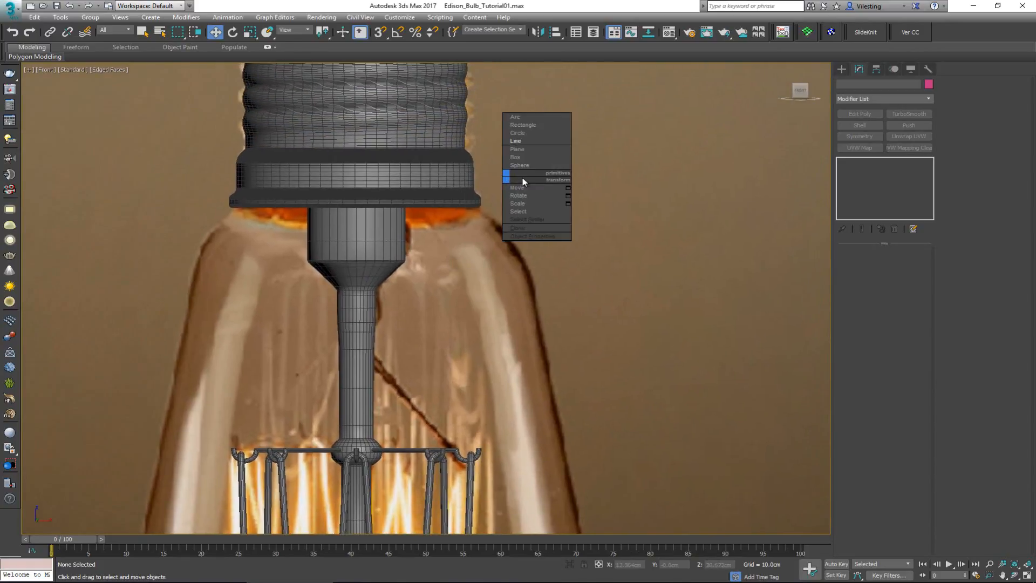
pyautogui.click(536, 140)
pyautogui.click(470, 208)
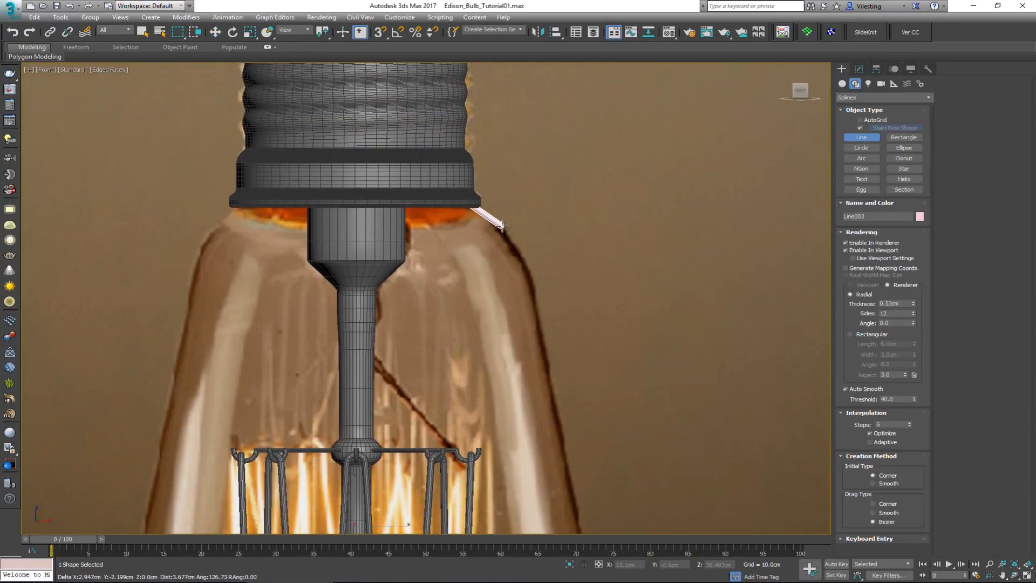
pyautogui.rightClick(850, 253)
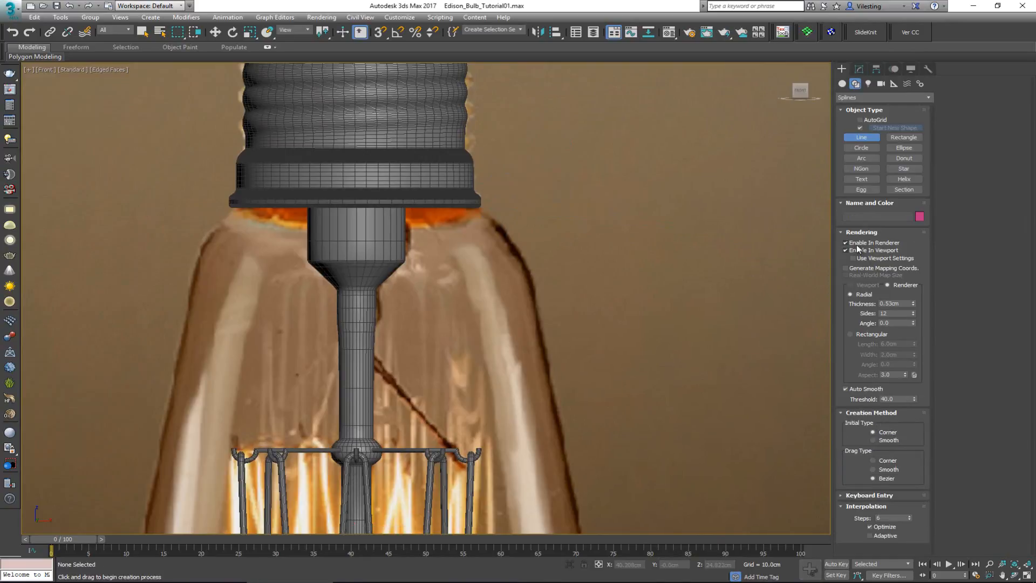
pyautogui.click(846, 243)
pyautogui.click(846, 250)
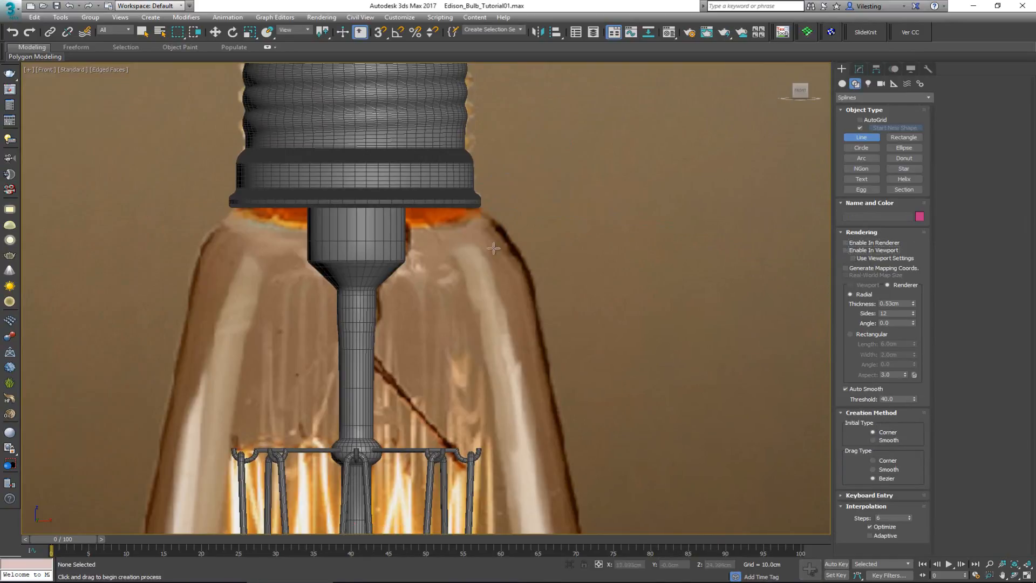
# - Begin a glass profile line at the cap's lower rim and trace the reference bulb's outer shoulder
pyautogui.rightClick(454, 194)
pyautogui.click(456, 155)
pyautogui.click(470, 207)
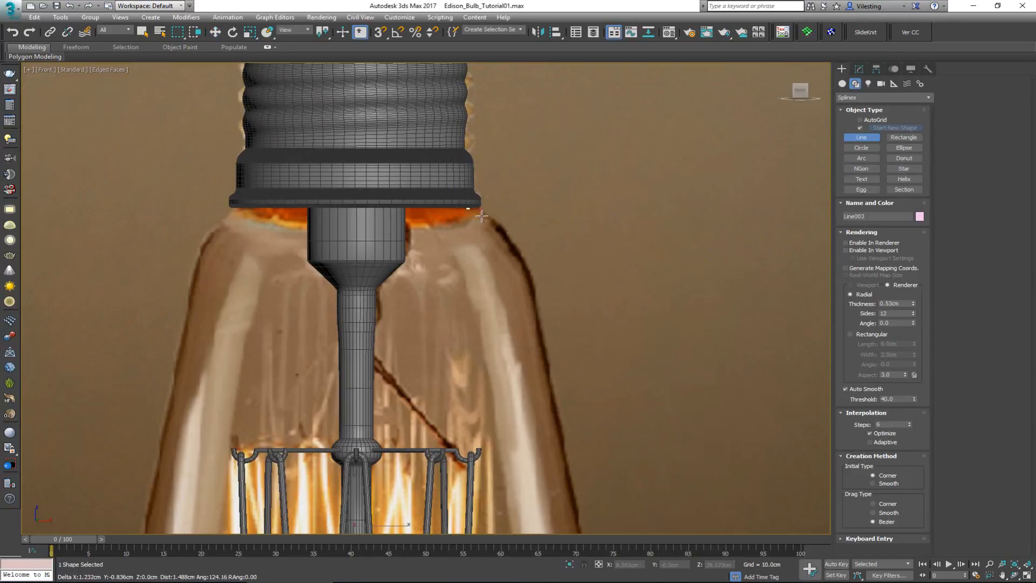
pyautogui.moveTo(508, 233); pyautogui.dragTo(560, 352)
pyautogui.moveTo(535, 287); pyautogui.dragTo(523, 131, button='middle')
pyautogui.scroll(-3, 523, 132)
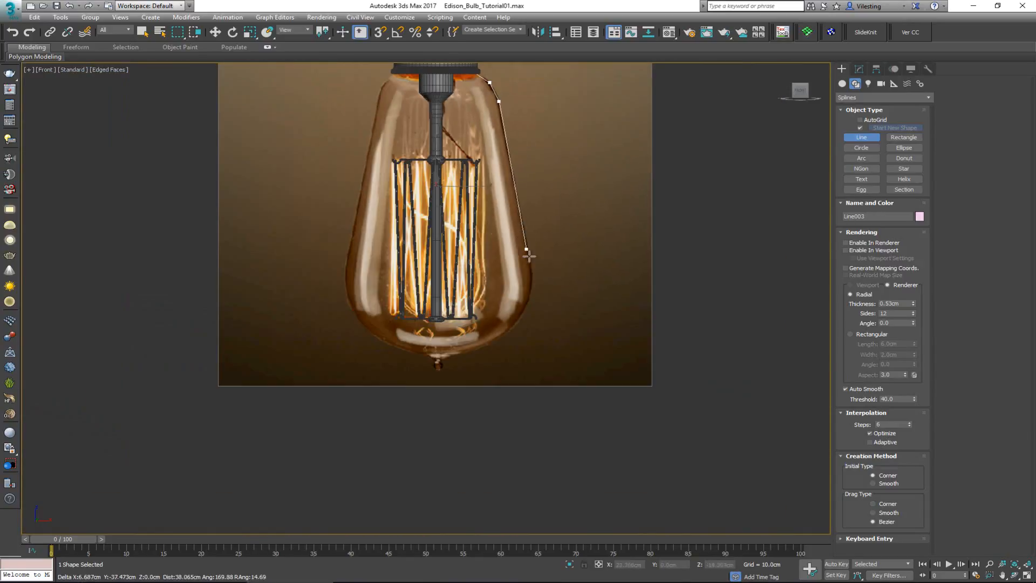
pyautogui.scroll(3, 534, 281)
# - Continue the profile from the bulb's widest part around its rounded base and end it at the center
pyautogui.click(531, 300)
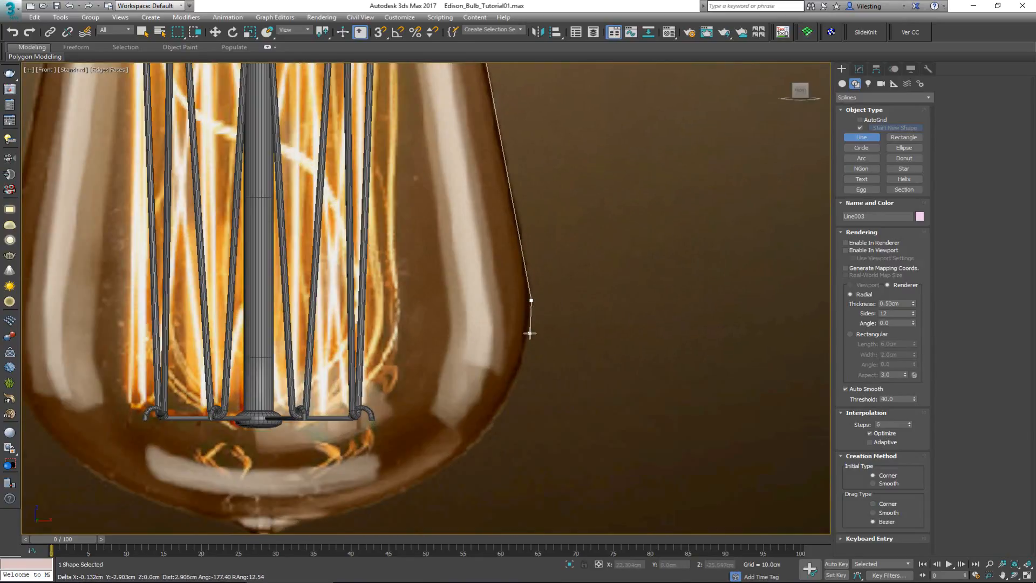
pyautogui.click(474, 449)
pyautogui.click(332, 514)
pyautogui.moveTo(330, 508); pyautogui.dragTo(377, 403, button='middle')
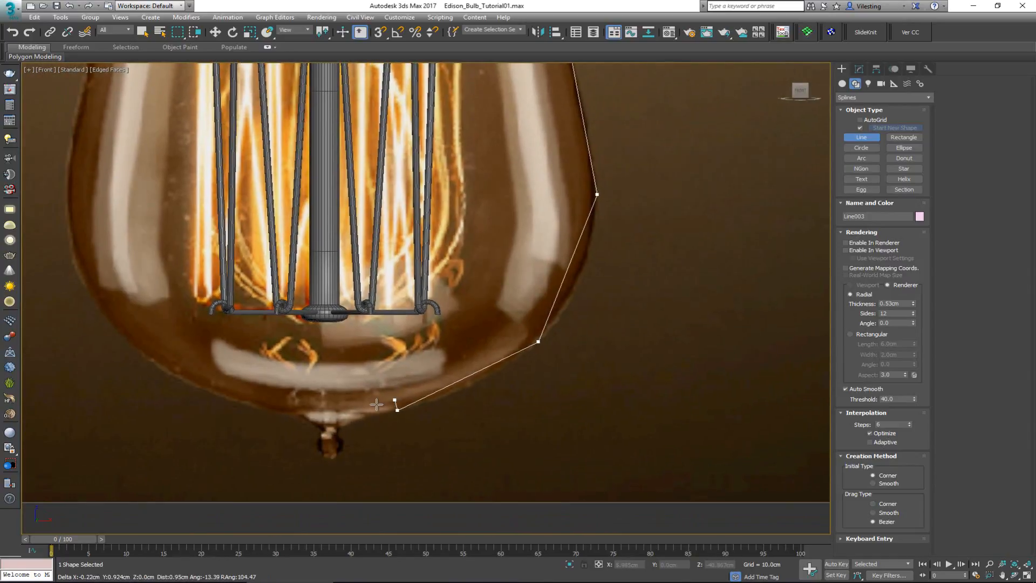
pyautogui.click(330, 419)
pyautogui.rightClick(330, 418)
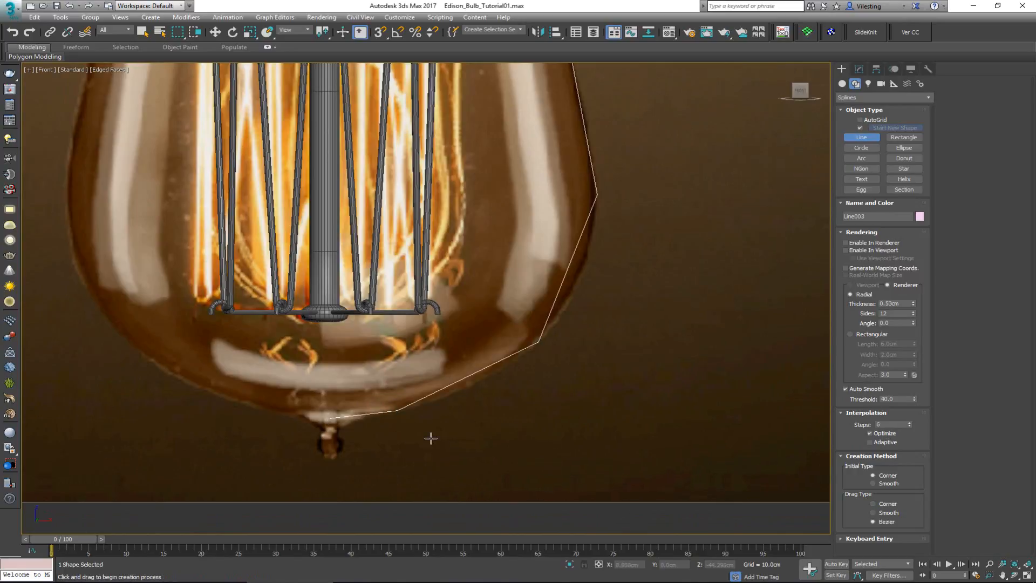
# - Apply a Lathe modifier to the glass profile and set its alignment to Min
pyautogui.scroll(-3, 438, 284)
pyautogui.click(859, 69)
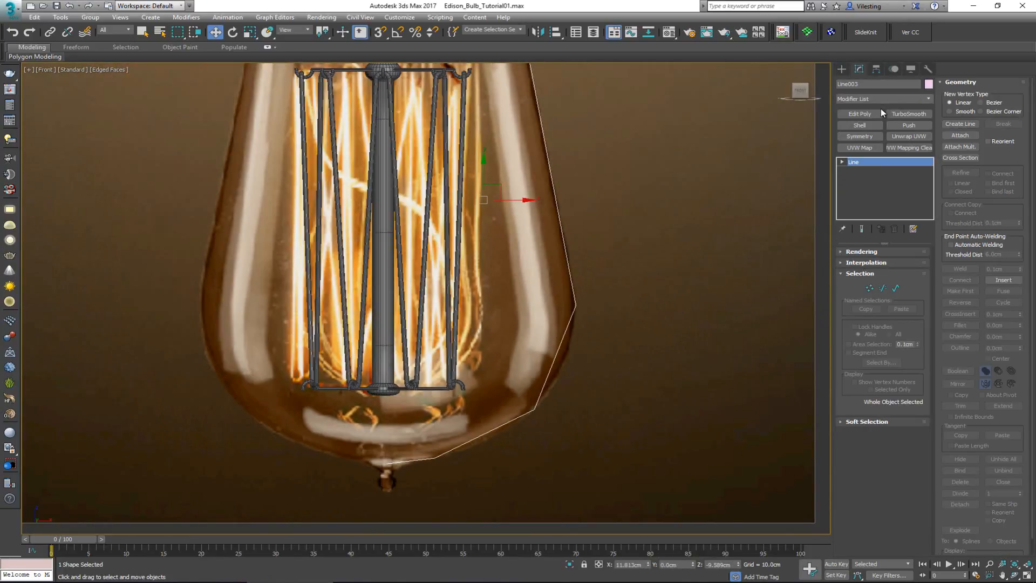
pyautogui.click(872, 99)
pyautogui.write('l')
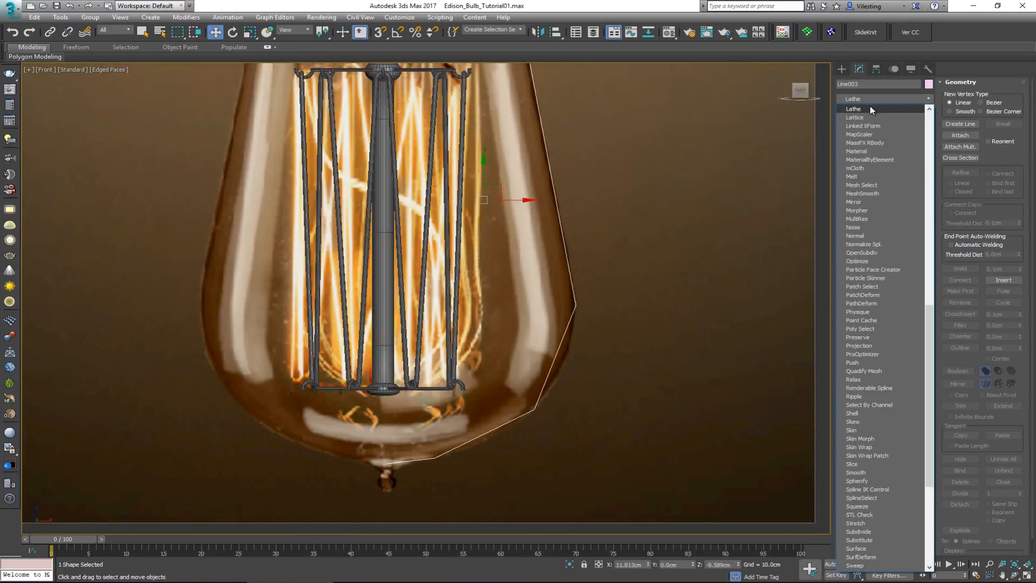
pyautogui.click(870, 107)
pyautogui.click(857, 376)
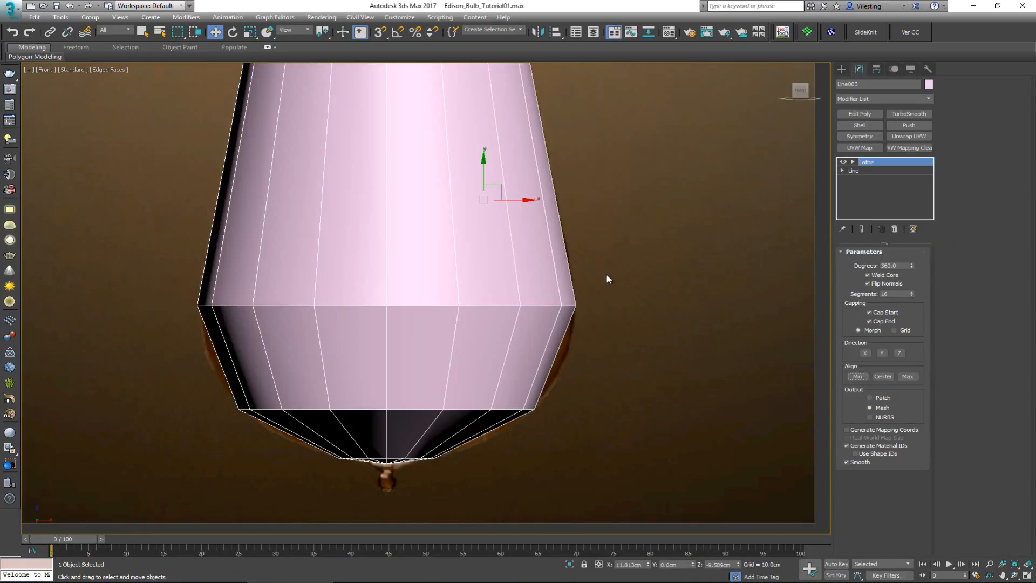
# - Add an Edit Poly modifier above the Lathe on the glass
pyautogui.scroll(-3, 560, 264)
pyautogui.scroll(4, 515, 262)
pyautogui.scroll(-2, 533, 215)
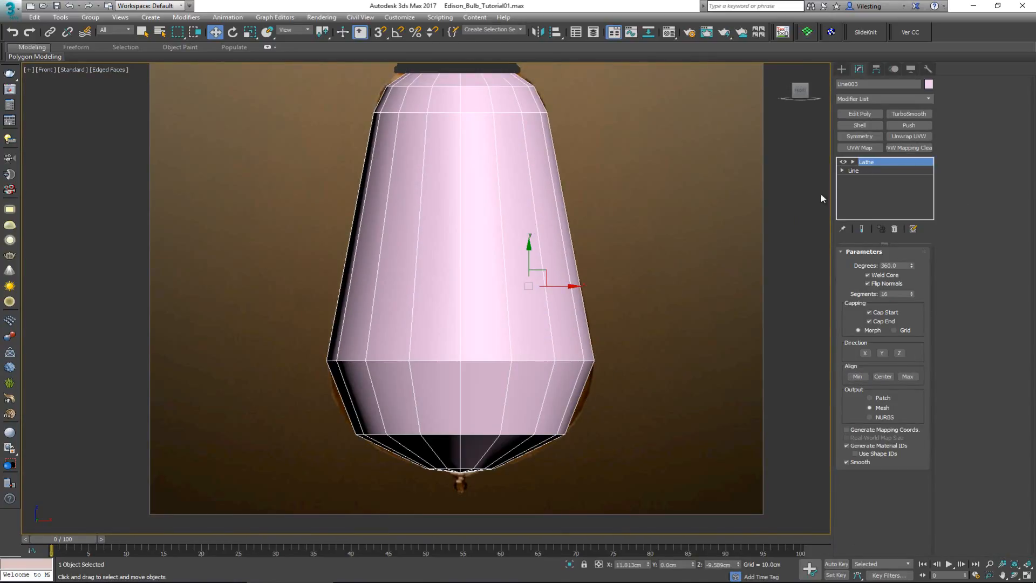
pyautogui.moveTo(577, 341); pyautogui.dragTo(594, 269, button='middle')
pyautogui.moveTo(548, 168); pyautogui.dragTo(549, 311, button='middle')
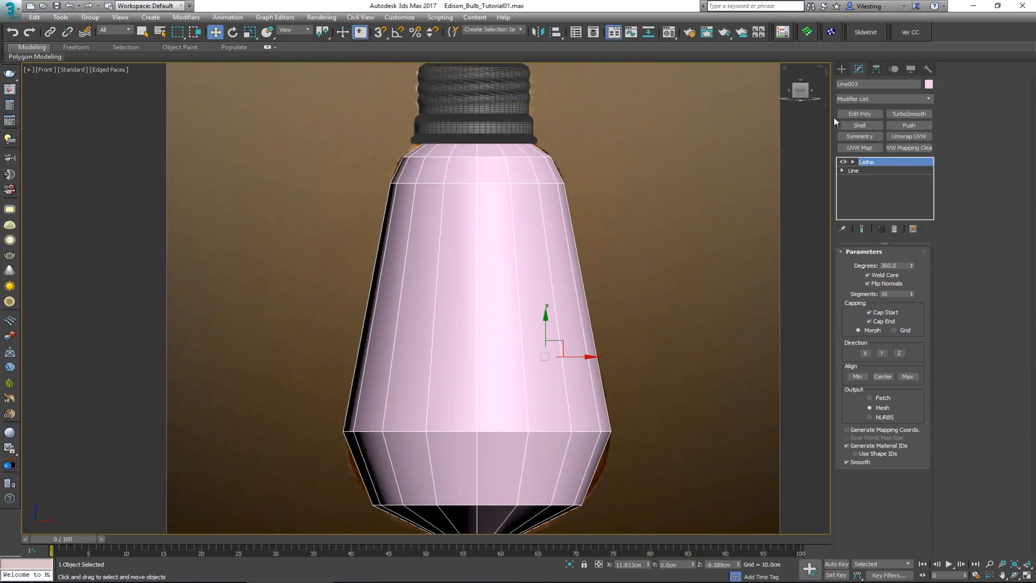
pyautogui.click(863, 114)
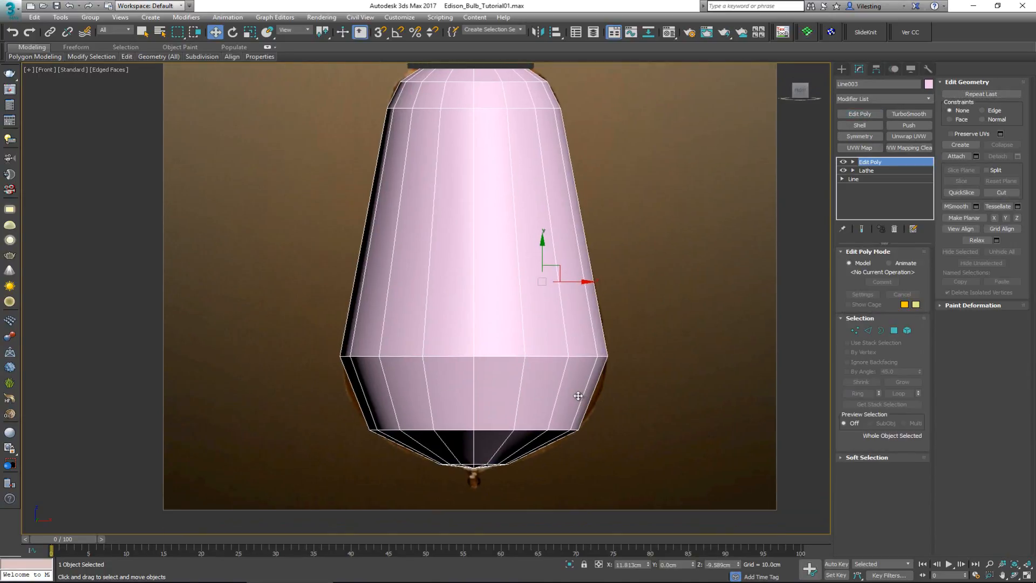
# - Use SwiftLoop to insert horizontal edge loops around the glass's rounded lower part, following the curve of the reference bulb
pyautogui.hotkey('alt', 'shift', 'w')
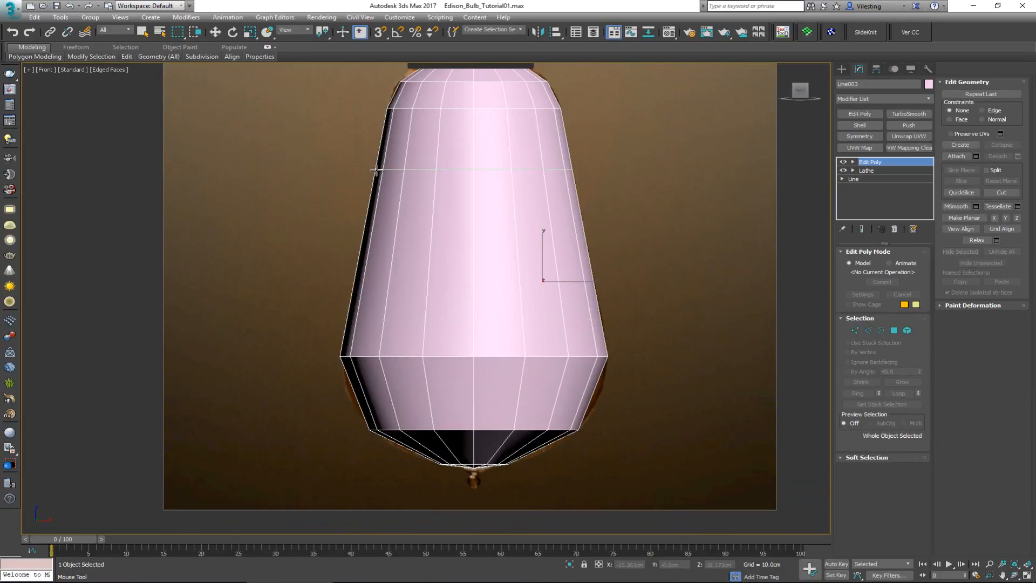
pyautogui.click(545, 402)
pyautogui.click(531, 447)
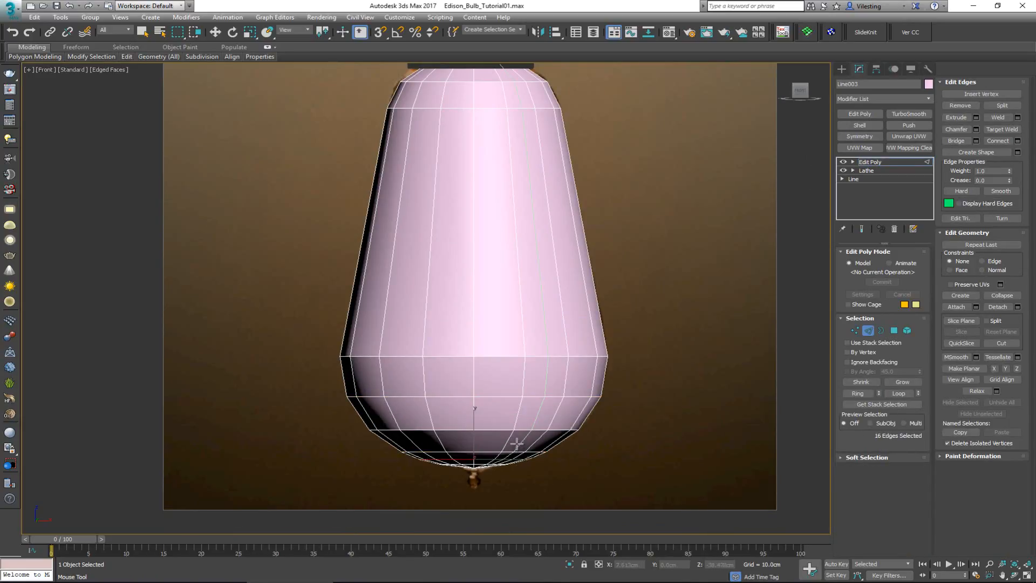
pyautogui.click(510, 442)
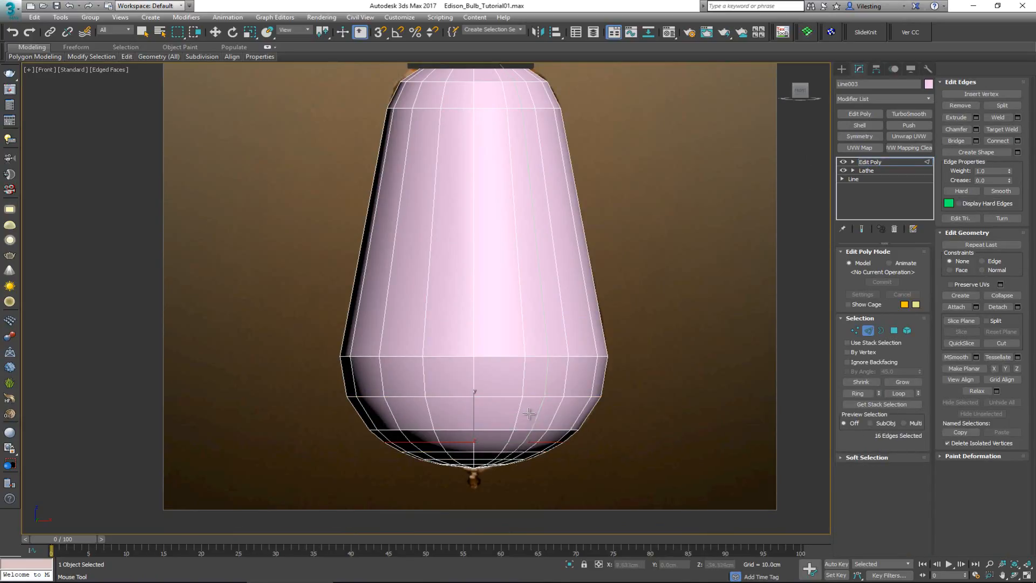
pyautogui.click(531, 375)
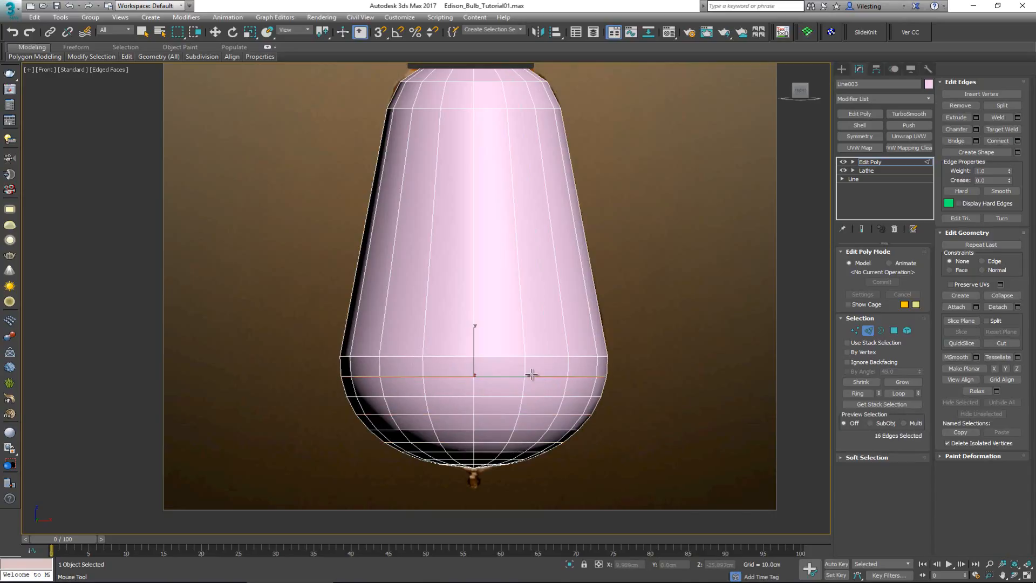
# - Insert two horizontal edge loops around the glass's upper shoulder, one of them just below the cap, and end SwiftLoop
pyautogui.moveTo(583, 158); pyautogui.dragTo(571, 293, button='middle')
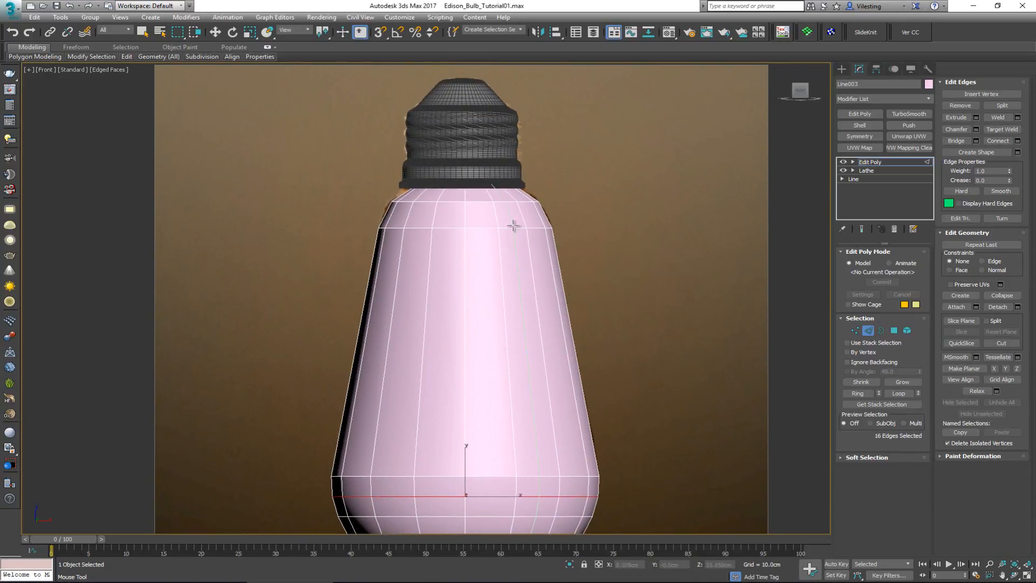
pyautogui.click(532, 214)
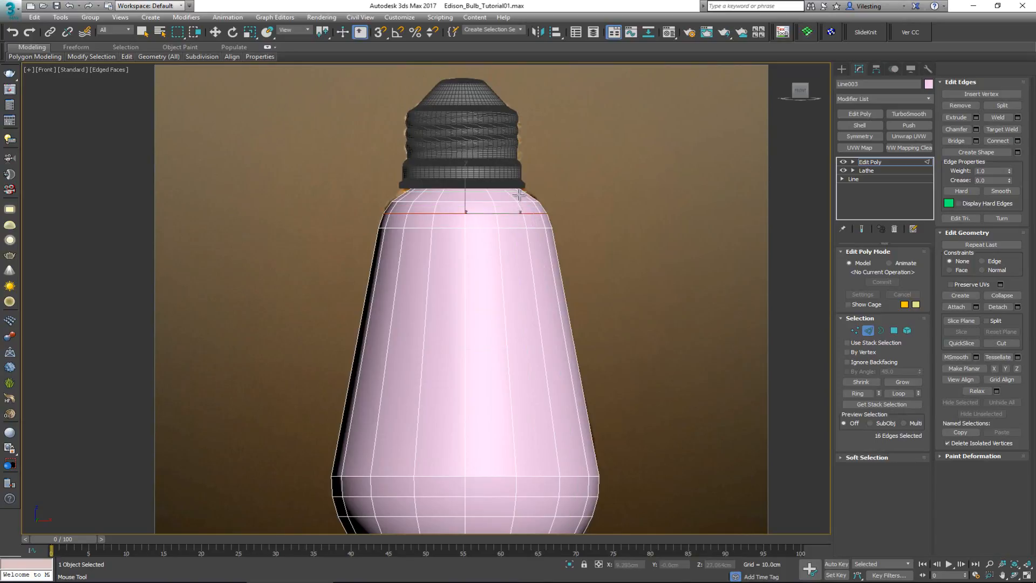
pyautogui.click(519, 191)
pyautogui.rightClick(519, 194)
# - Scale up the edge loop just below the cap slightly to round out the shoulder
pyautogui.scroll(3, 512, 196)
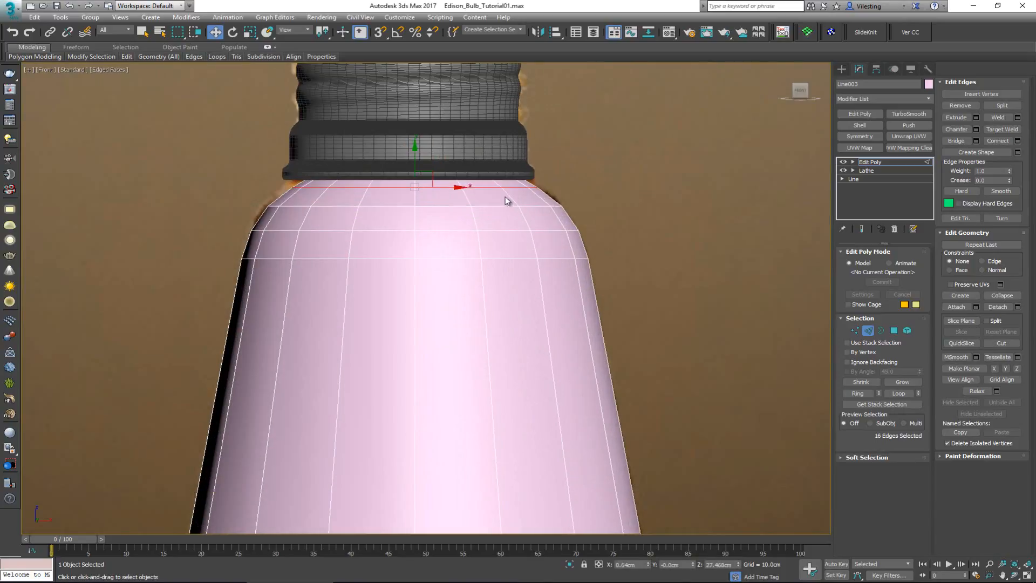
pyautogui.press('r')
pyautogui.moveTo(386, 179); pyautogui.dragTo(386, 168)
# - Select the open border at the glass's upper end and move it up inside the metal cap
pyautogui.press('F3')
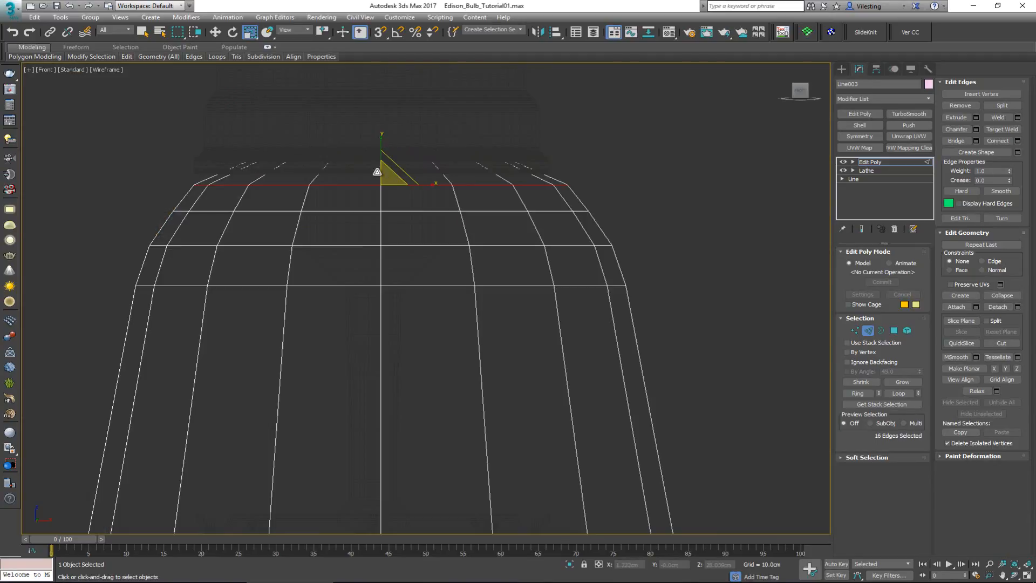
pyautogui.moveTo(232, 126); pyautogui.dragTo(413, 194)
pyautogui.press('3')
pyautogui.moveTo(176, 127); pyautogui.dragTo(454, 183)
pyautogui.press('F3')
pyautogui.press('w')
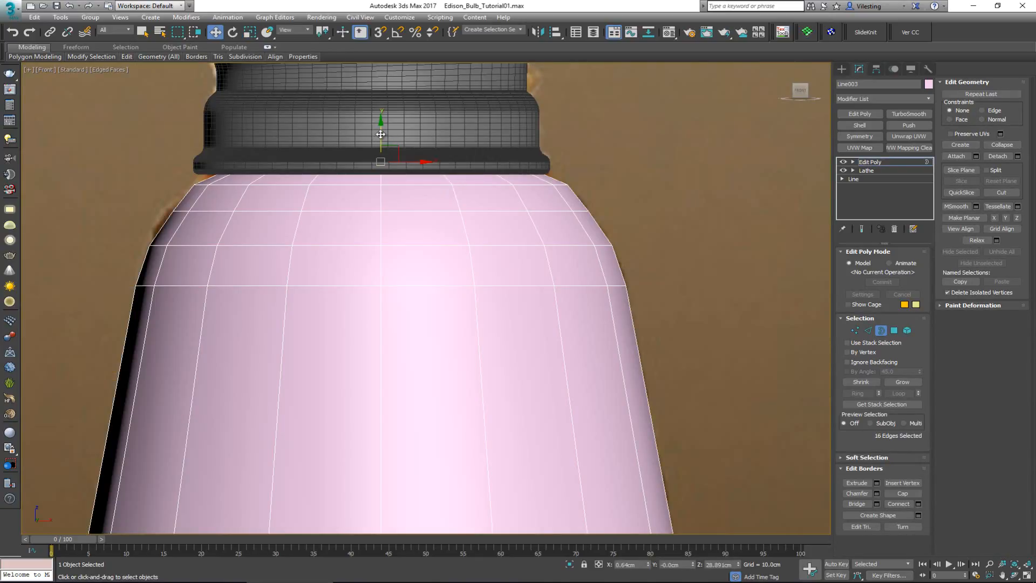
pyautogui.press('F3')
pyautogui.moveTo(380, 134); pyautogui.dragTo(384, 91)
pyautogui.press('F3')
pyautogui.scroll(-5, 387, 206)
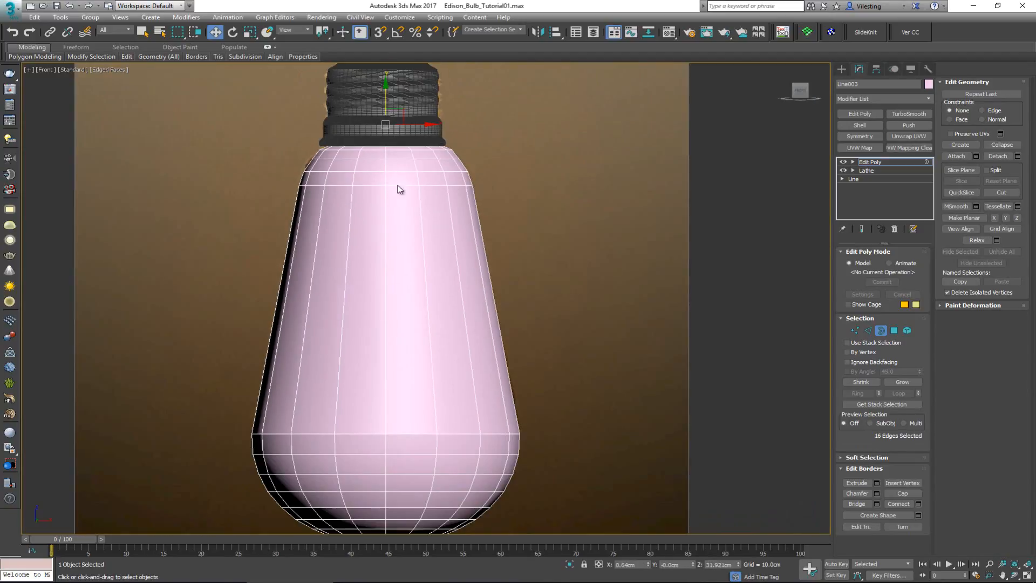
# - Leave border editing, apply a TurboSmooth modifier to the glass, and check the smoothed shape in the perspective view
pyautogui.click(882, 330)
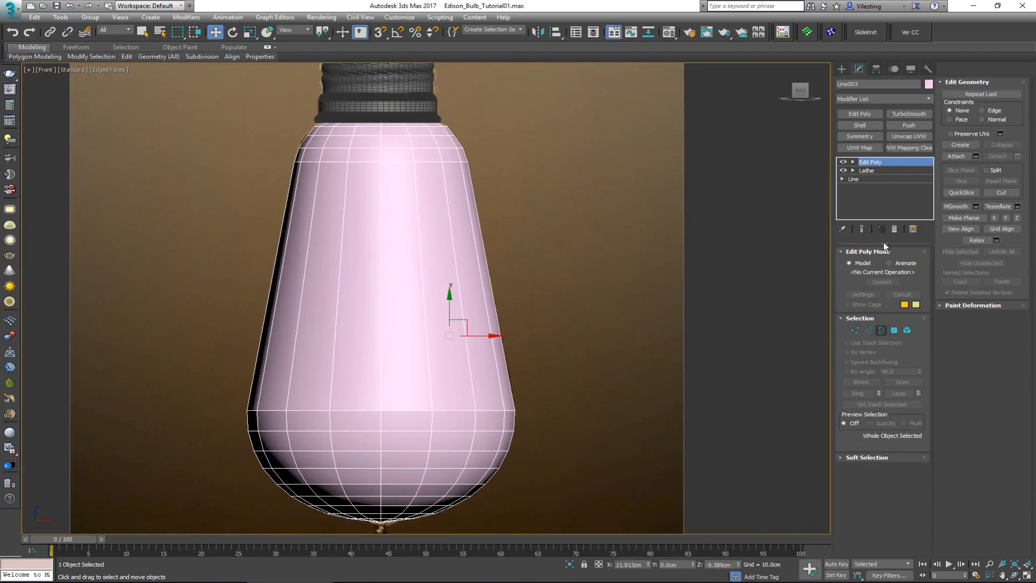
pyautogui.click(908, 114)
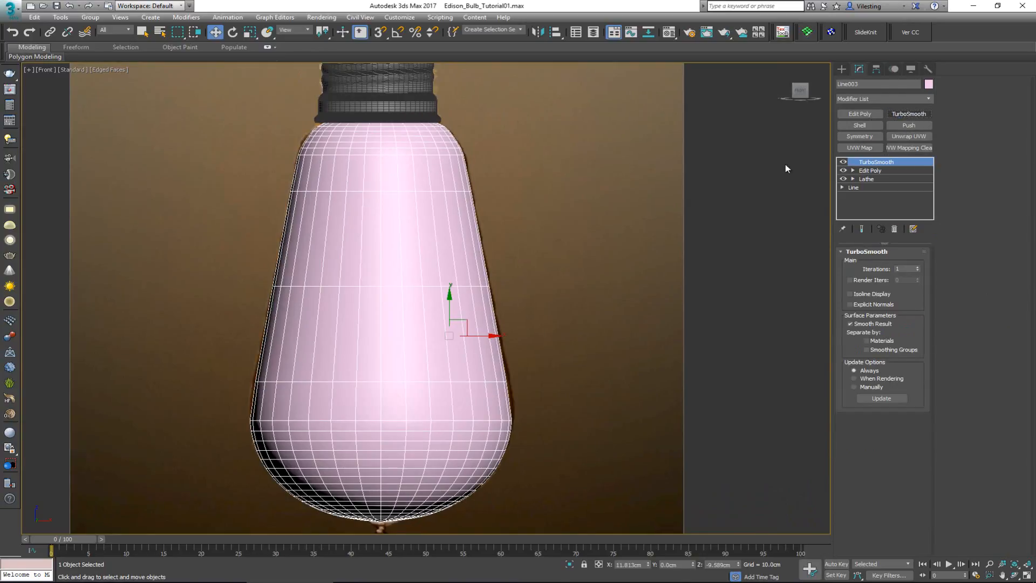
pyautogui.click(565, 276)
pyautogui.moveTo(509, 379); pyautogui.dragTo(508, 341, button='middle')
pyautogui.scroll(-3, 508, 342)
pyautogui.hotkey('alt', 'w')
pyautogui.click(649, 415)
pyautogui.hotkey('alt', 'w')
pyautogui.moveTo(546, 379)
pyautogui.keyDown('alt'); pyautogui.mouseDown(button='middle')
pyautogui.moveTo(523, 319)
pyautogui.moveTo(540, 391)
pyautogui.mouseUp(button='middle'); pyautogui.keyUp('alt')
pyautogui.click(330, 332)
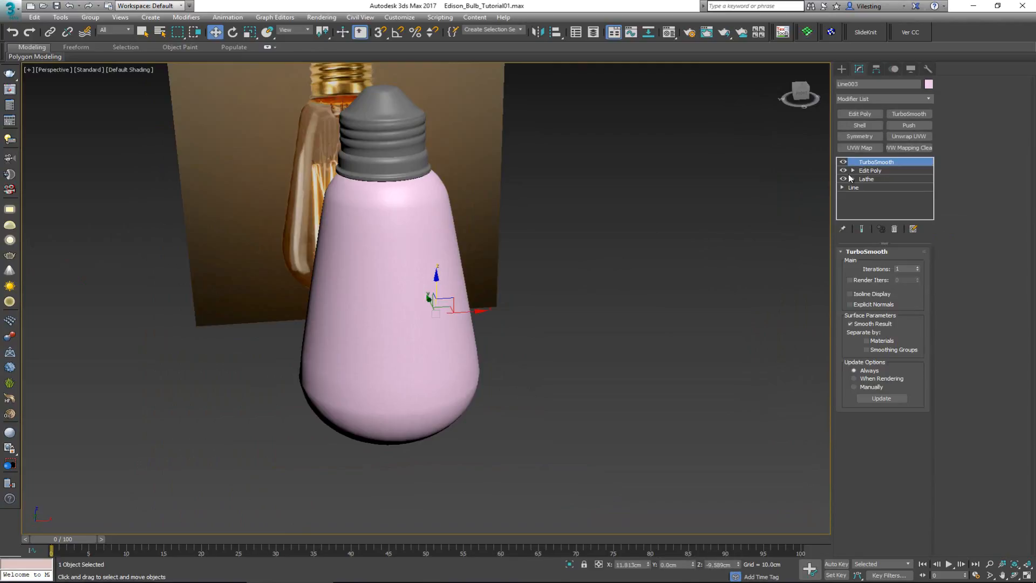
# - Clear the smoothing groups of all glass polygons at the Edit Poly level and auto smooth them with a 45 threshold
pyautogui.click(870, 171)
pyautogui.click(894, 330)
pyautogui.hotkey('ctrl', 'a')
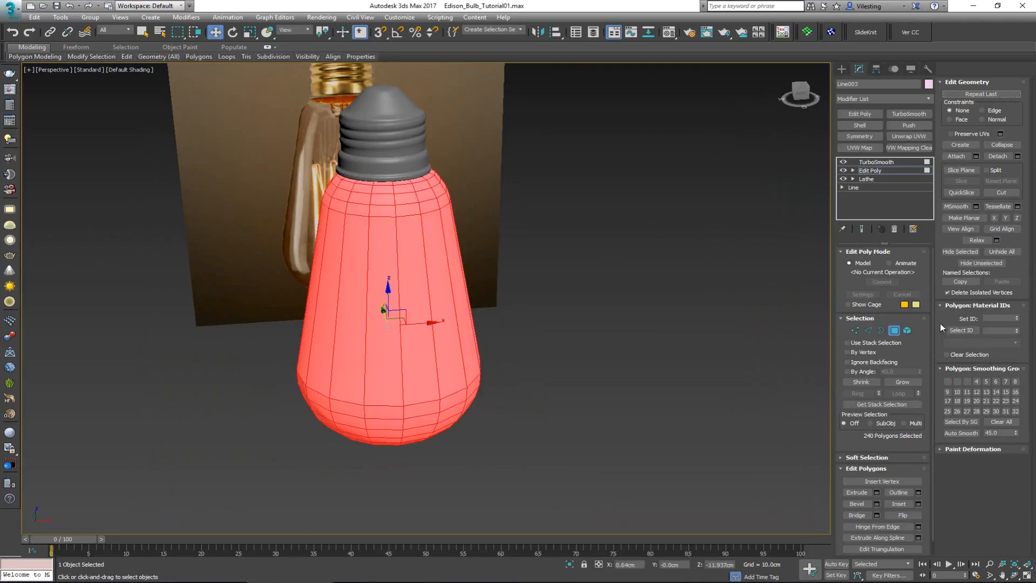
pyautogui.click(1001, 421)
pyautogui.click(974, 434)
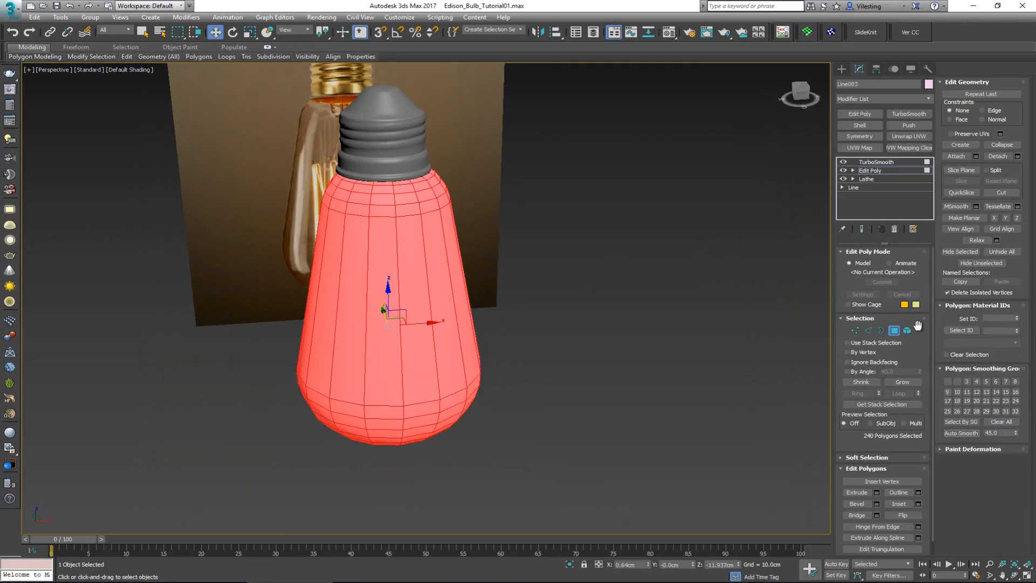
pyautogui.click(894, 330)
# - Show edged faces in perspective and select all the long vertical edges around the glass's tapered body at the Edit Poly level
pyautogui.click(586, 332)
pyautogui.keyDown('alt'); pyautogui.moveTo(585, 332); pyautogui.dragTo(456, 311, button='middle'); pyautogui.keyUp('alt')
pyautogui.click(396, 372)
pyautogui.scroll(3, 396, 372)
pyautogui.click(883, 171)
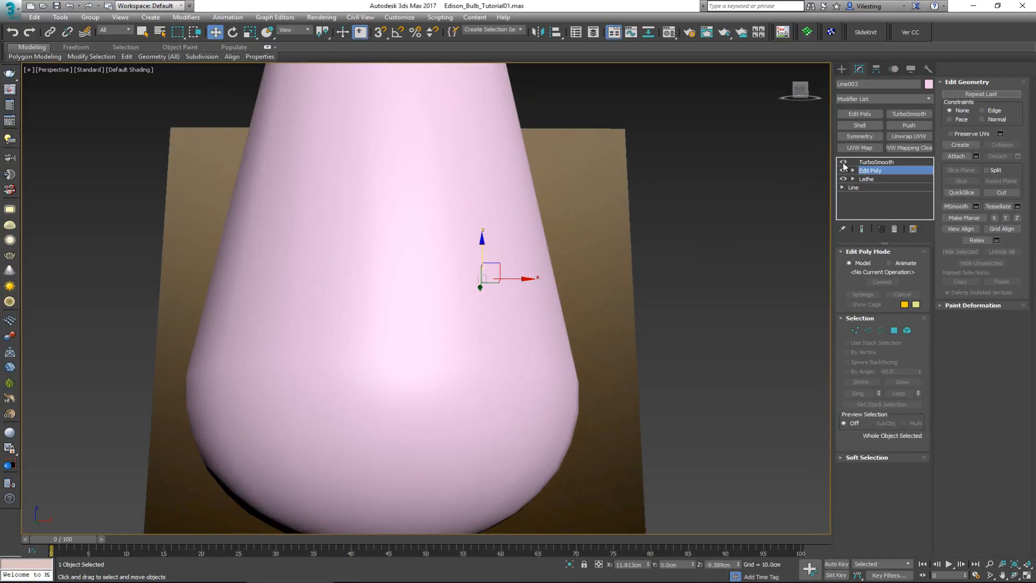
pyautogui.press('F4')
pyautogui.scroll(-6, 585, 276)
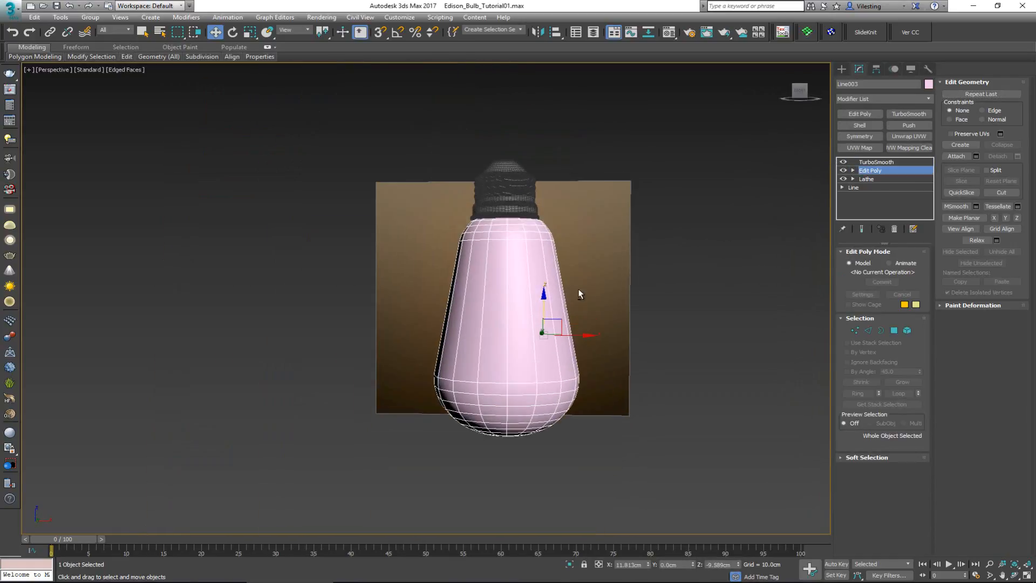
pyautogui.press('2')
pyautogui.moveTo(651, 289); pyautogui.dragTo(366, 302)
pyautogui.moveTo(533, 297); pyautogui.dragTo(475, 297, button='middle')
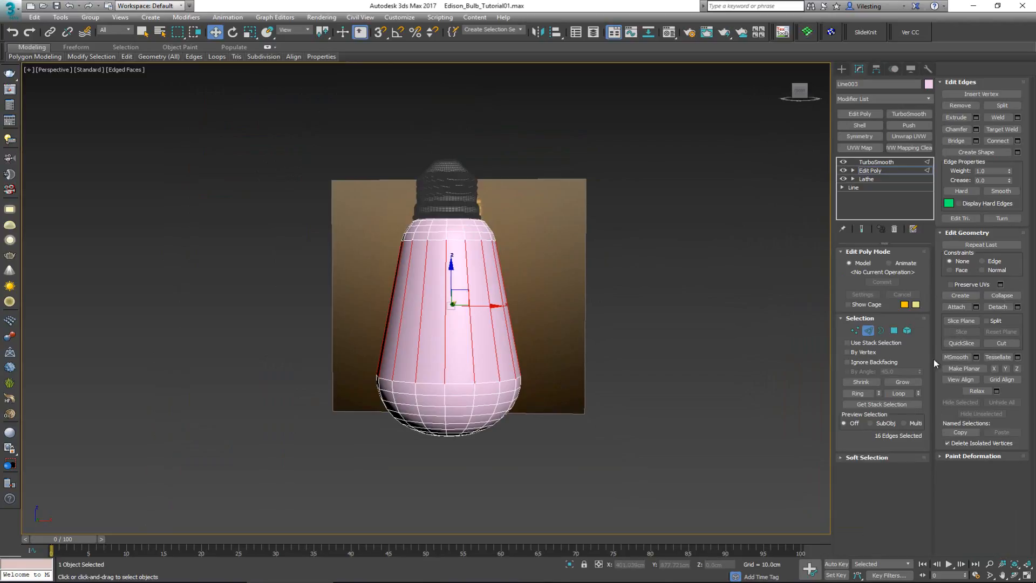
pyautogui.click(1018, 141)
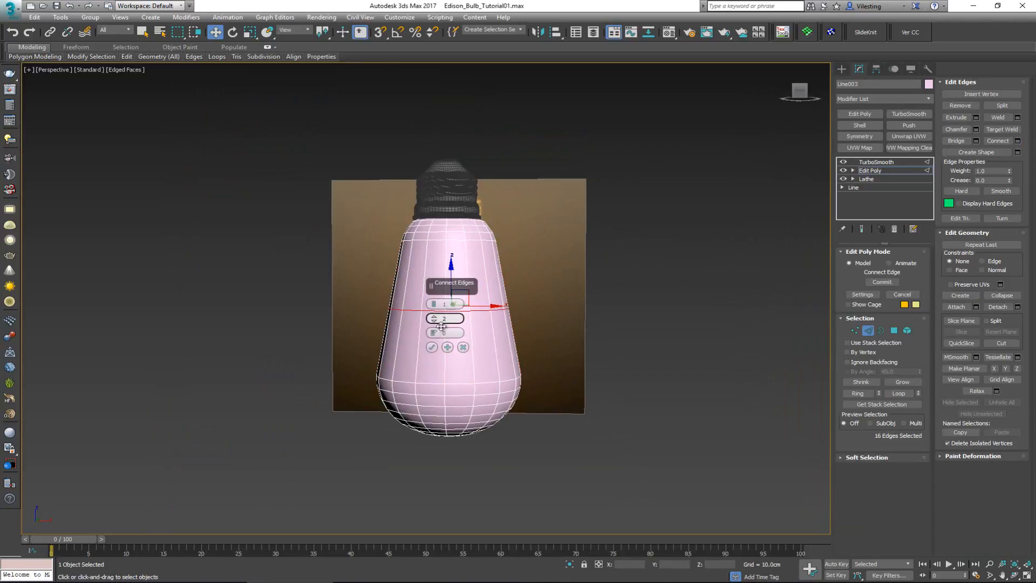
pyautogui.scroll(5, 567, 350)
pyautogui.click(463, 348)
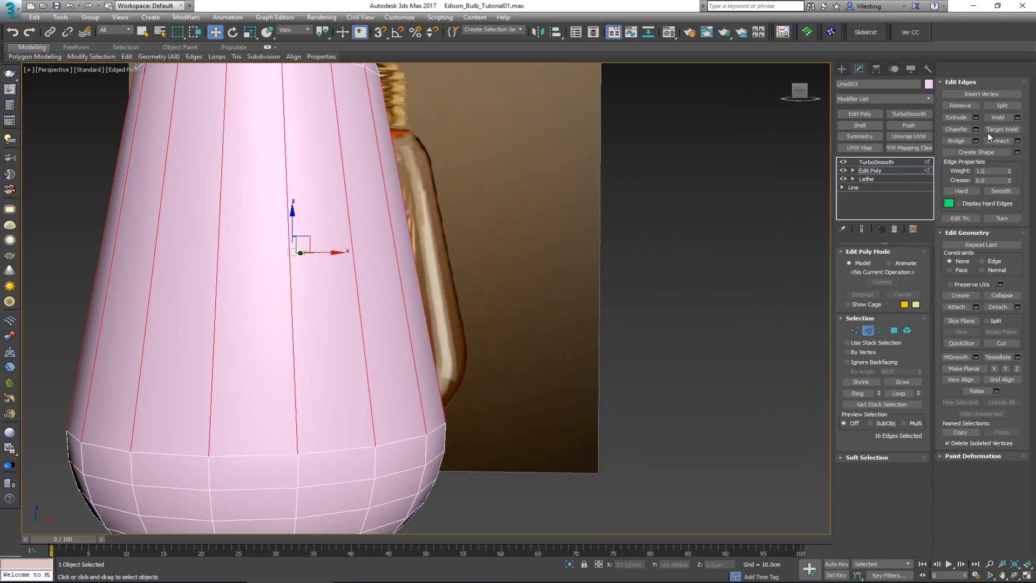
# - Connect the selected vertical edges with 6 segments and the pinch reset, and leave edge editing
pyautogui.click(1017, 141)
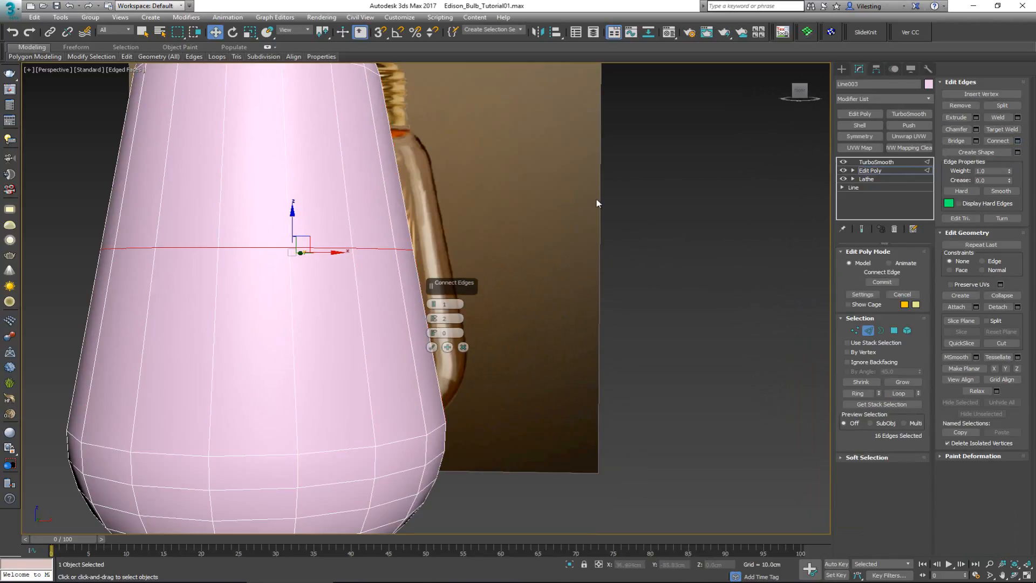
pyautogui.click(432, 301)
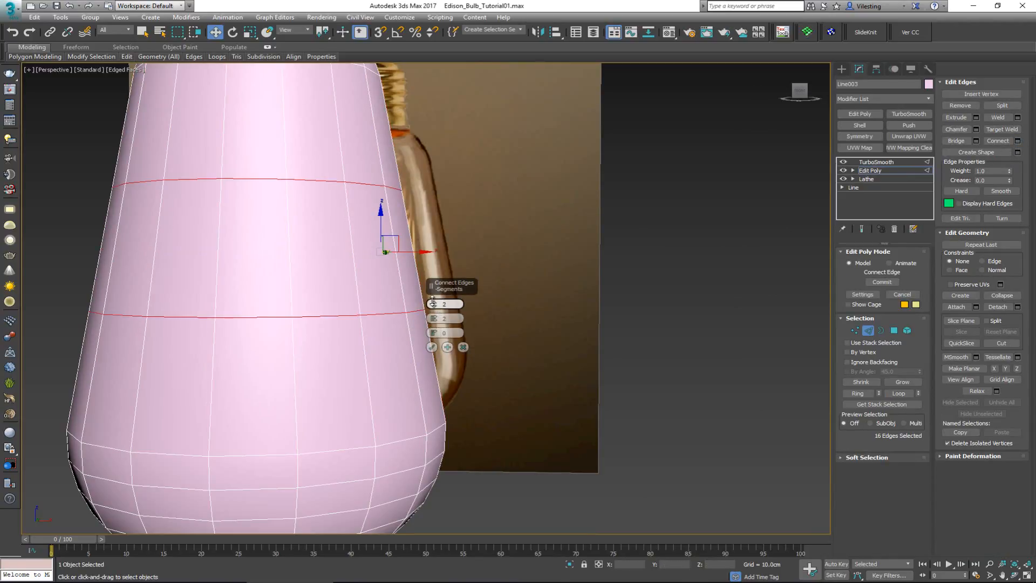
pyautogui.click(432, 302)
pyautogui.click(432, 302)
pyautogui.click(432, 302)
pyautogui.click(433, 302)
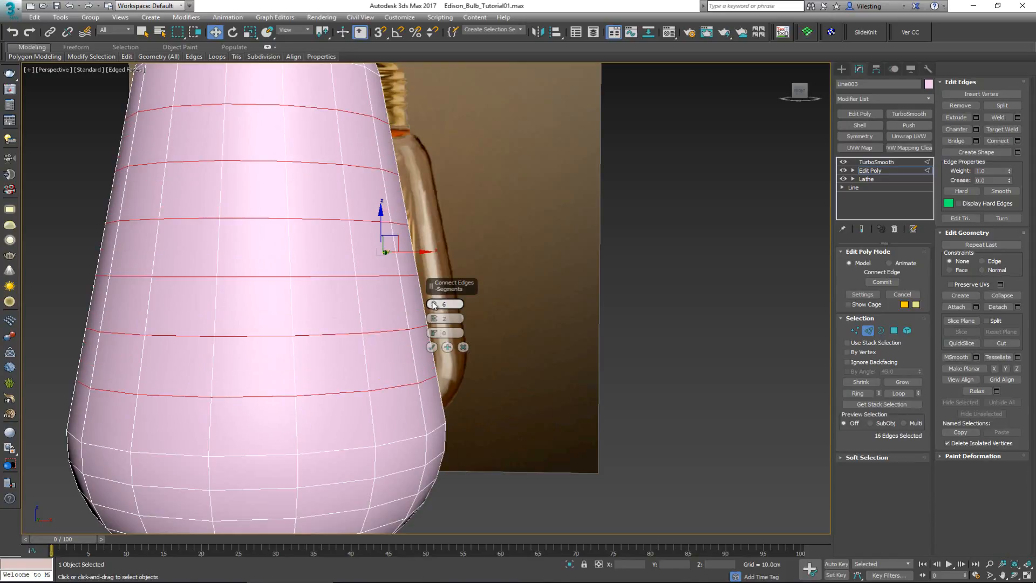
pyautogui.rightClick(432, 318)
pyautogui.click(432, 347)
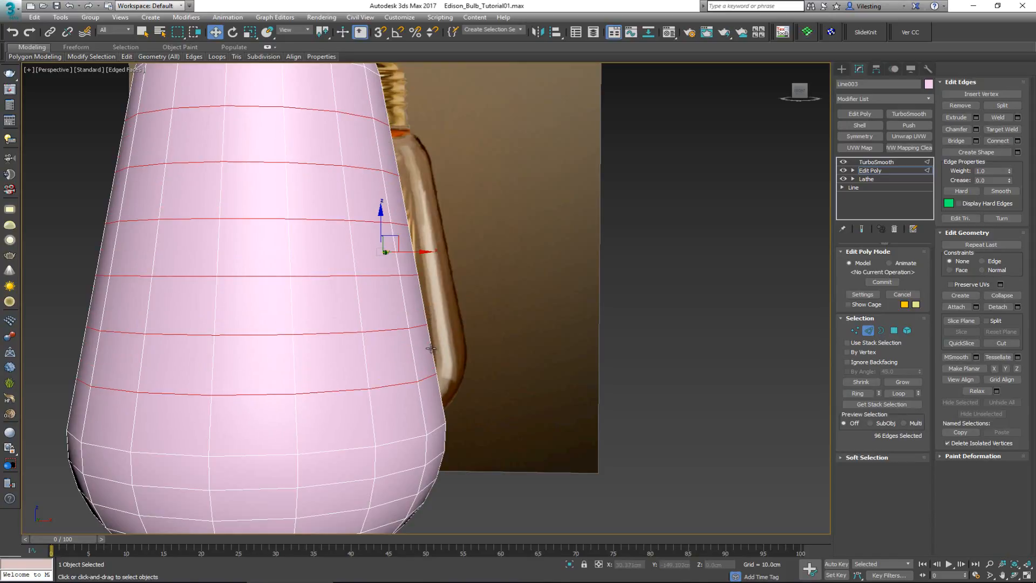
pyautogui.scroll(-2, 315, 301)
pyautogui.click(867, 329)
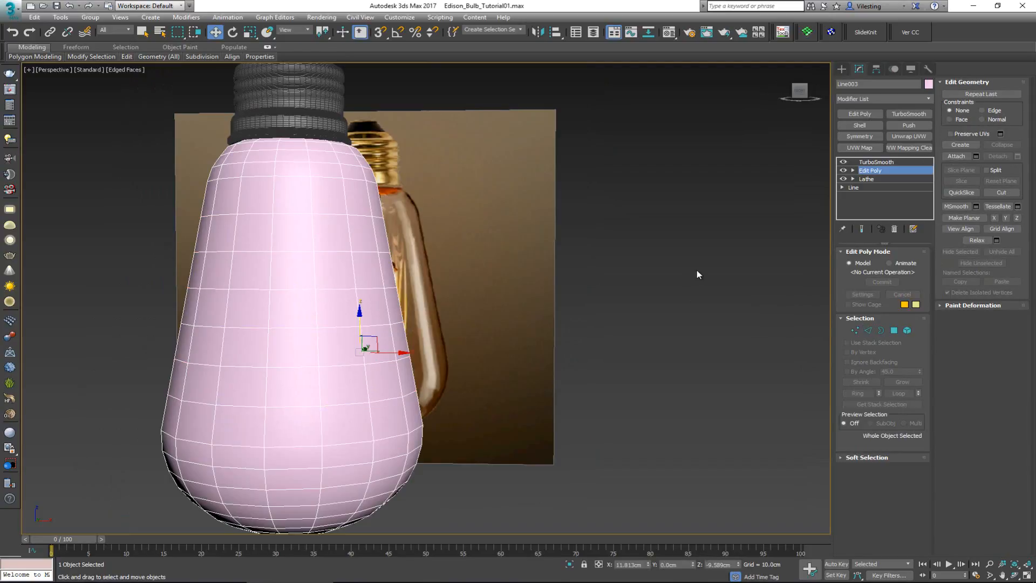
# - Frame the glass's bottom tip in the front view, turn off the glass's TurboSmooth, and return to its Edit Poly level
pyautogui.click(697, 270)
pyautogui.click(321, 278)
pyautogui.press('F4')
pyautogui.moveTo(335, 283)
pyautogui.keyDown('alt'); pyautogui.mouseDown(button='middle')
pyautogui.moveTo(359, 246)
pyautogui.moveTo(352, 257)
pyautogui.moveTo(340, 245)
pyautogui.mouseUp(button='middle'); pyautogui.keyUp('alt')
pyautogui.keyDown('alt'); pyautogui.moveTo(367, 310); pyautogui.dragTo(410, 250, button='middle'); pyautogui.keyUp('alt')
pyautogui.hotkey('alt', 'w')
pyautogui.moveTo(608, 200); pyautogui.dragTo(607, 156, button='middle')
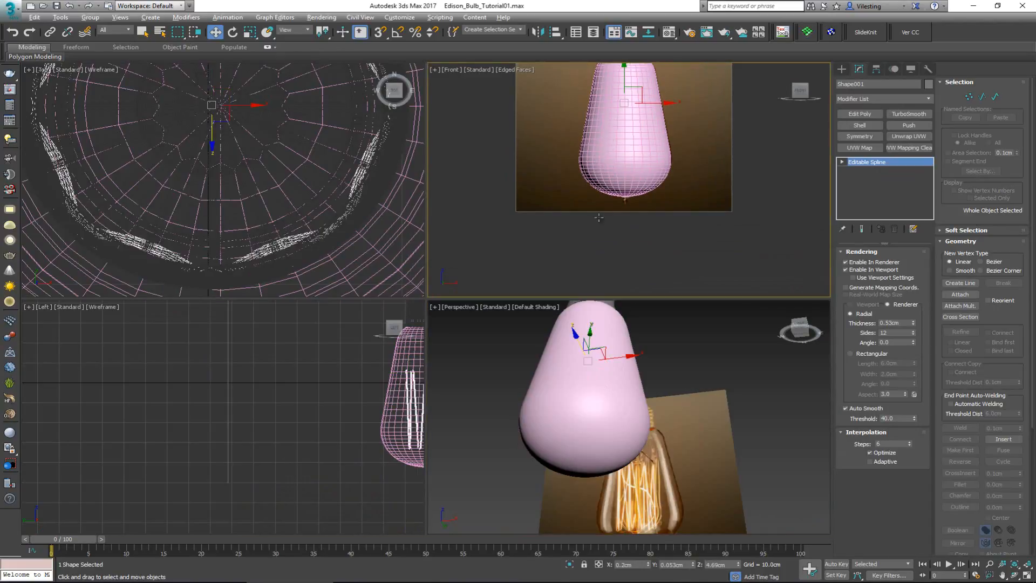
pyautogui.hotkey('alt', 'w')
pyautogui.scroll(6, 424, 330)
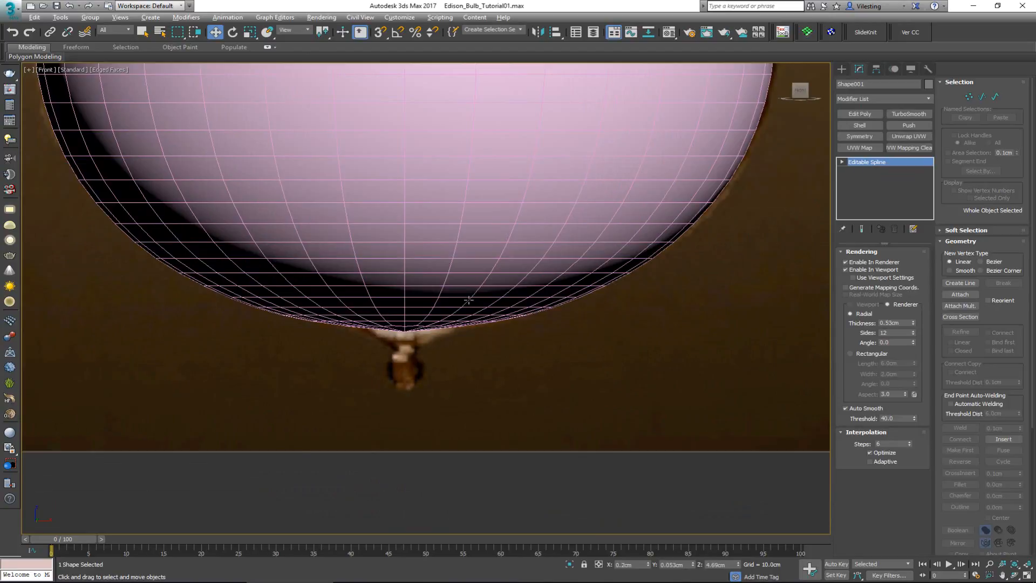
pyautogui.click(459, 274)
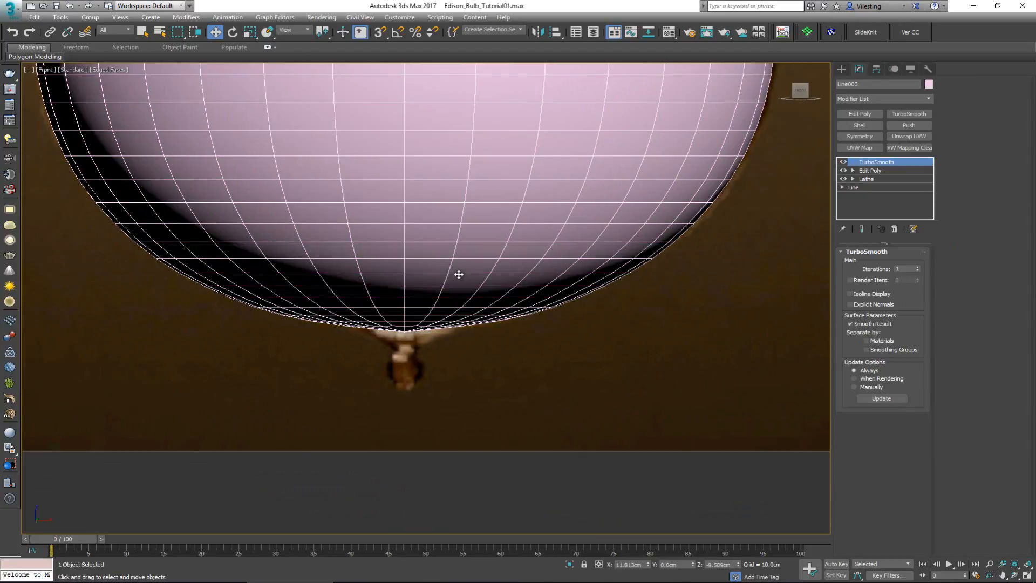
pyautogui.click(843, 162)
pyautogui.click(853, 170)
# - Delete the center vertex at the glass's base in the perspective view to open a round hole
pyautogui.hotkey('alt', 'w')
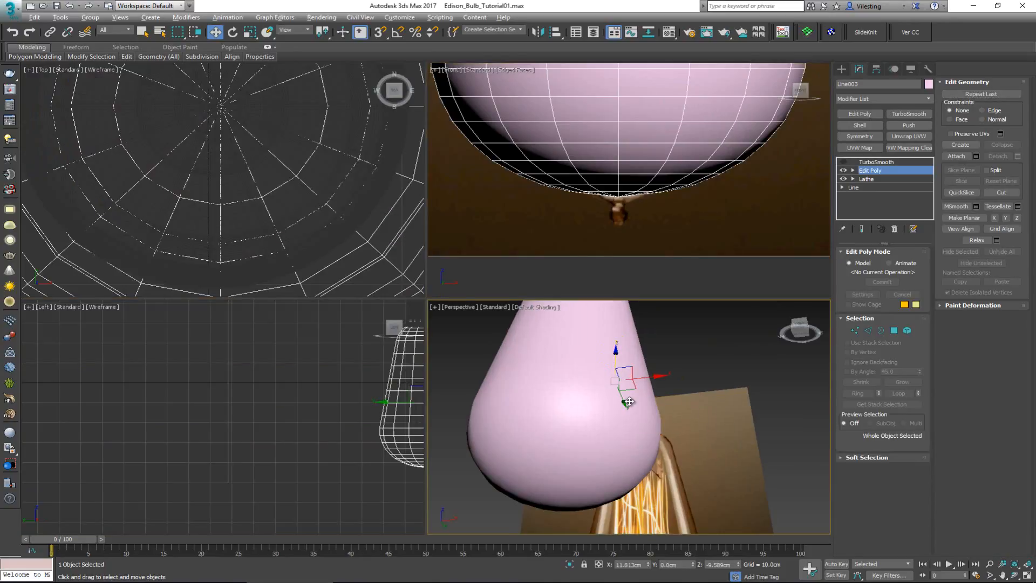
pyautogui.hotkey('alt', 'w')
pyautogui.press('F4')
pyautogui.scroll(-2, 581, 382)
pyautogui.moveTo(582, 382); pyautogui.dragTo(514, 271, button='middle')
pyautogui.press('1')
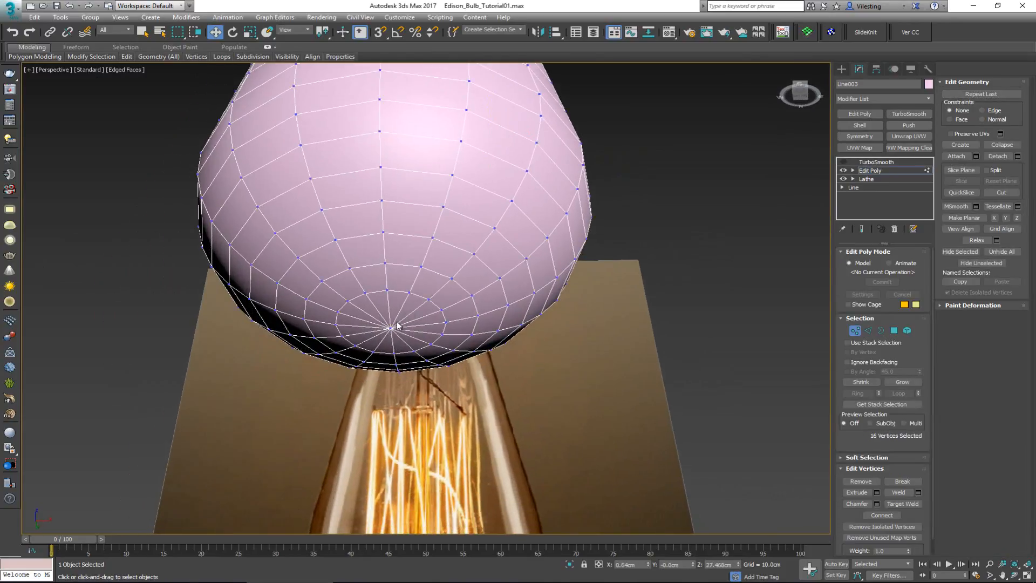
pyautogui.click(392, 330)
pyautogui.press('Delete')
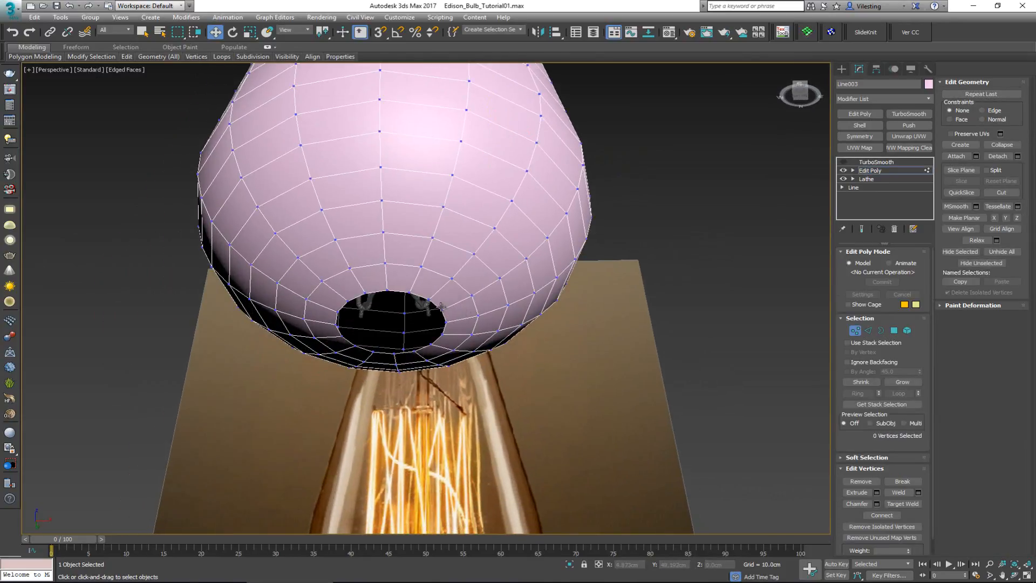
# - Select the open border of the base hole and extend it downward in the front view, scaling the new ring in to the tip's neck width
pyautogui.press('3')
pyautogui.click(440, 307)
pyautogui.hotkey('alt', 'w')
pyautogui.hotkey('alt', 'w')
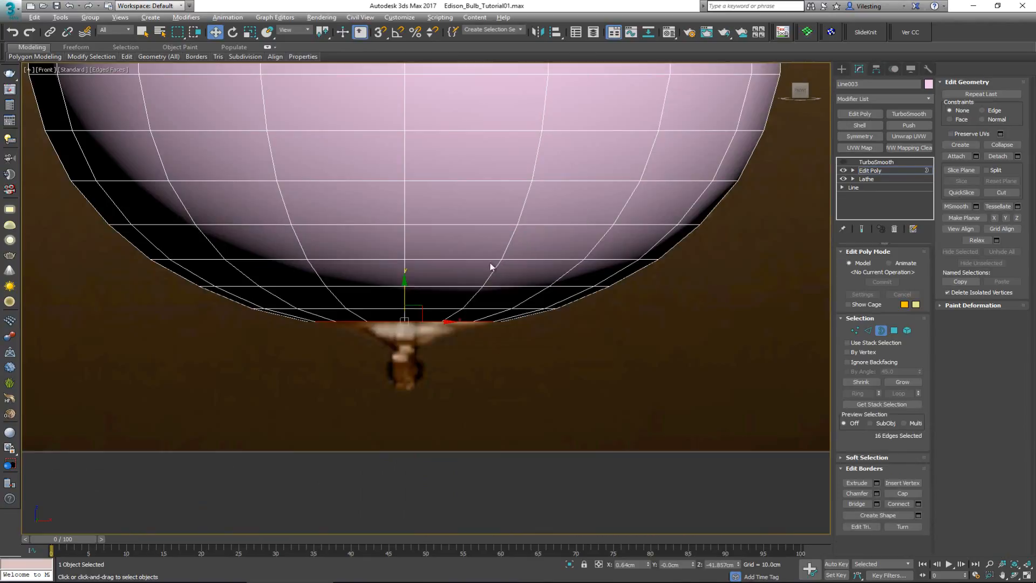
pyautogui.scroll(2, 490, 268)
pyautogui.press('r')
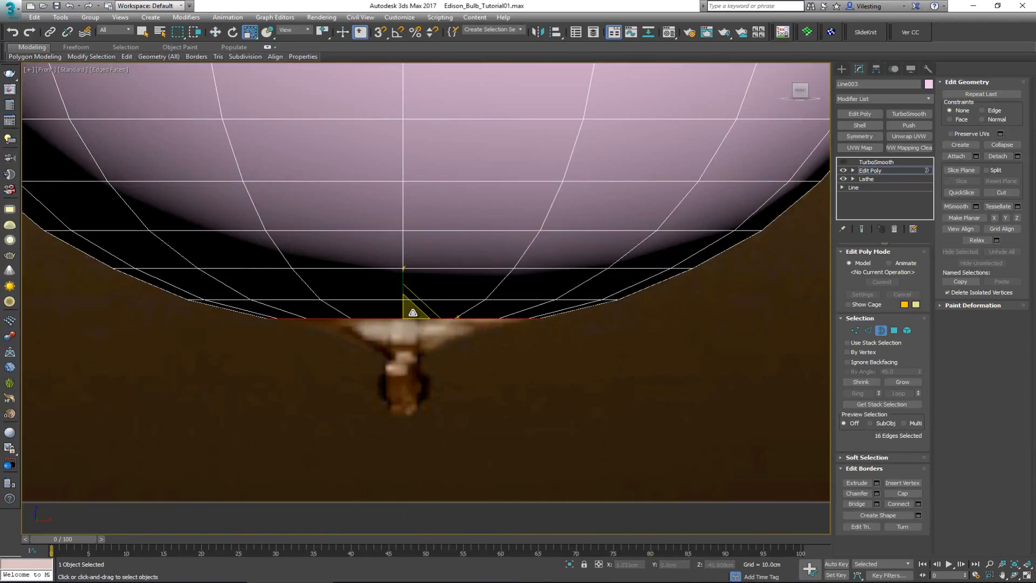
pyautogui.press('w')
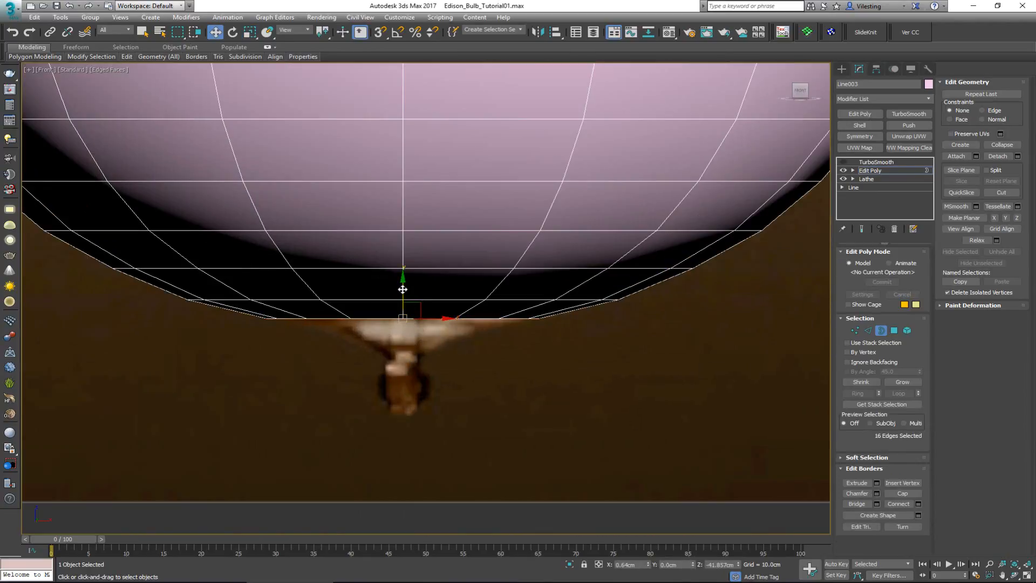
pyautogui.keyDown('shift'); pyautogui.moveTo(404, 290); pyautogui.dragTo(414, 390); pyautogui.keyUp('shift')
pyautogui.press('r')
pyautogui.press('w')
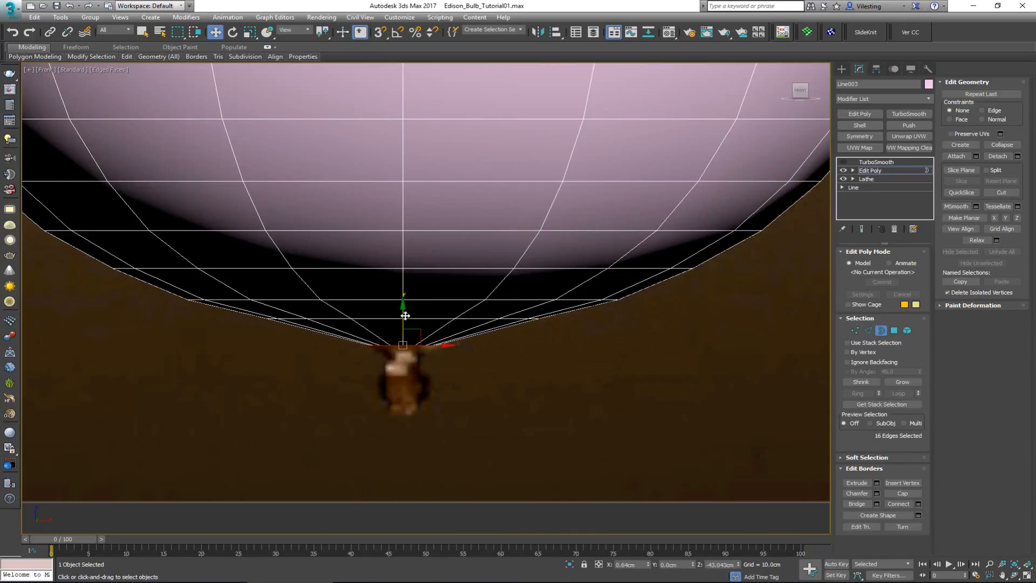
# - Extend the border downward two more times to form the tip's flared neck and narrow stub, scaling each ring to match the reference photo
pyautogui.keyDown('shift'); pyautogui.moveTo(405, 316); pyautogui.dragTo(414, 409); pyautogui.keyUp('shift')
pyautogui.press('r')
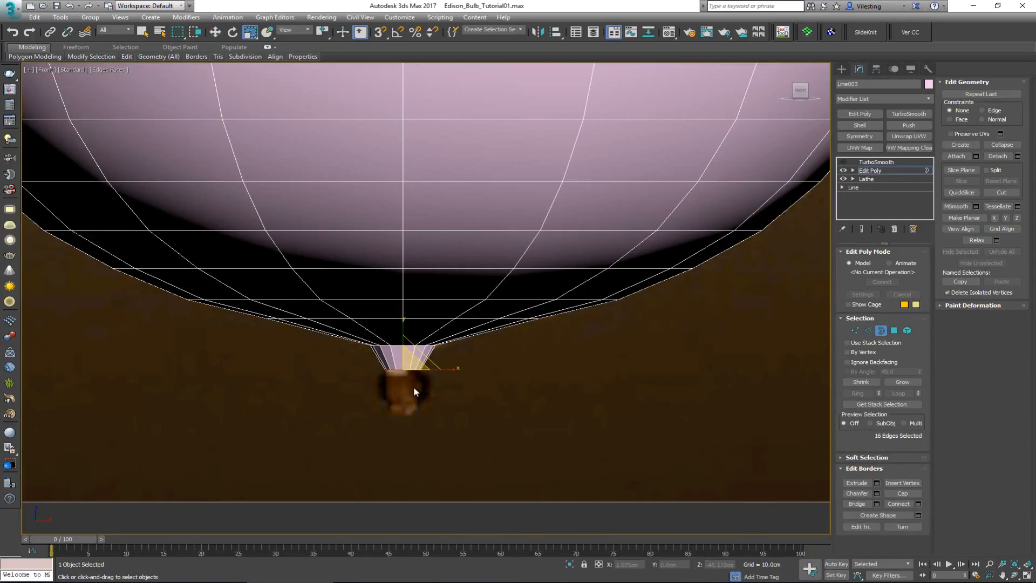
pyautogui.press('w')
pyautogui.keyDown('shift'); pyautogui.moveTo(408, 345); pyautogui.dragTo(410, 416); pyautogui.keyUp('shift')
pyautogui.press('r')
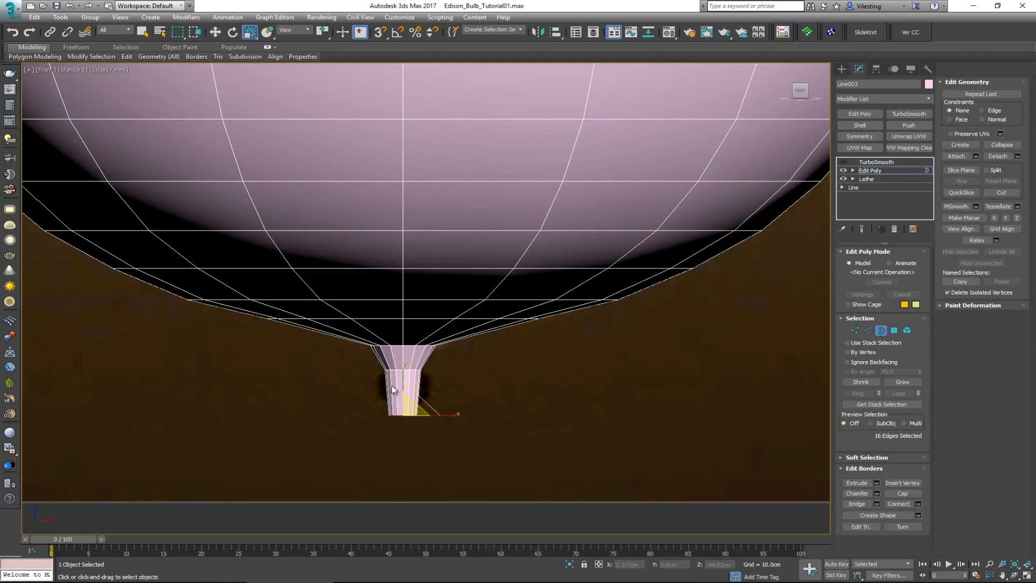
pyautogui.press('w')
pyautogui.moveTo(404, 384); pyautogui.dragTo(403, 376)
# - Close the stub's open end in the perspective view by scaling a copy of the border inward and collapsing it into a center vertex
pyautogui.hotkey('alt', 'w')
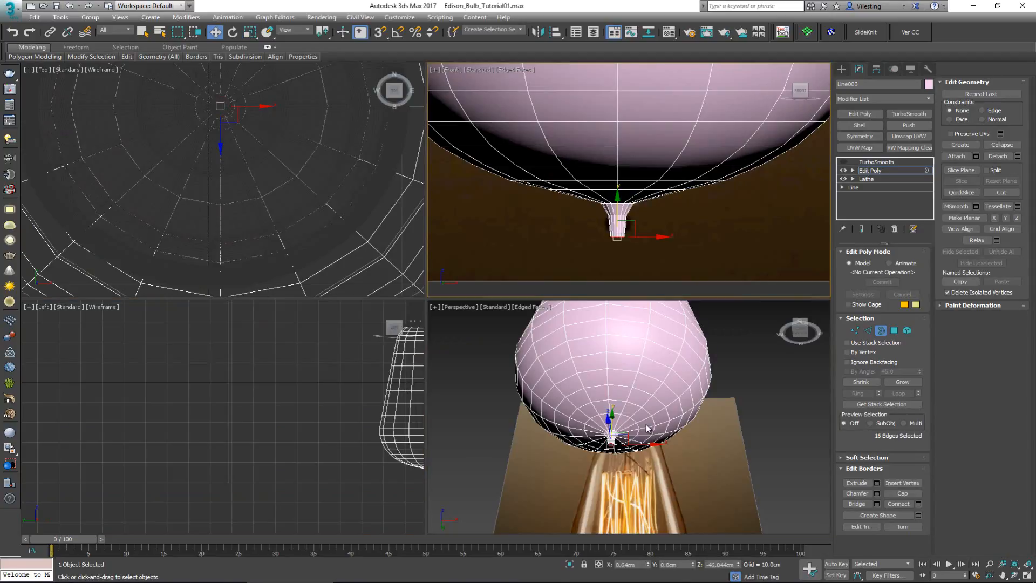
pyautogui.scroll(-3, 644, 424)
pyautogui.hotkey('alt', 'w')
pyautogui.keyDown('alt'); pyautogui.moveTo(644, 424); pyautogui.dragTo(610, 394, button='middle'); pyautogui.keyUp('alt')
pyautogui.scroll(10, 610, 394)
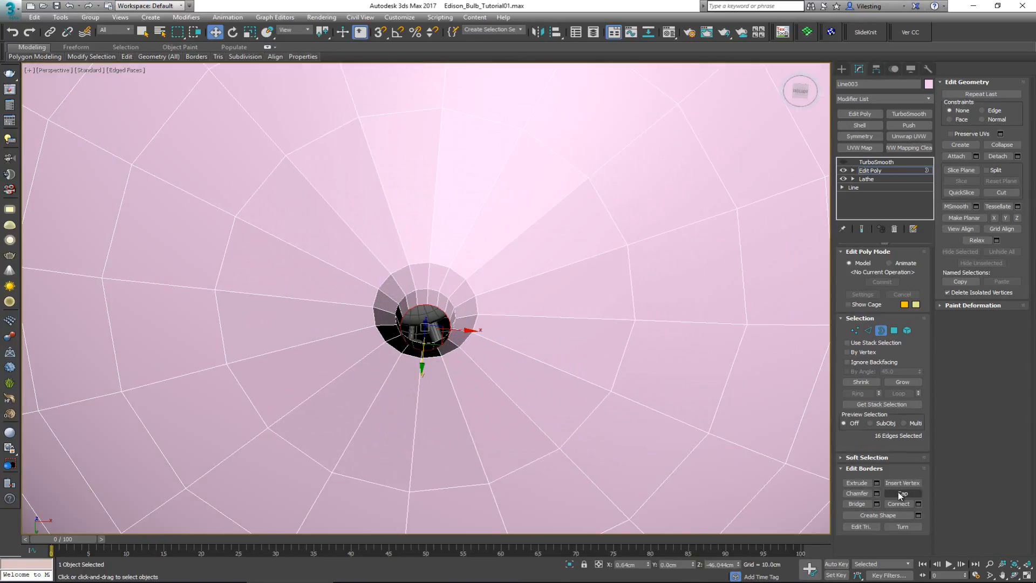
pyautogui.click(900, 493)
pyautogui.press('r')
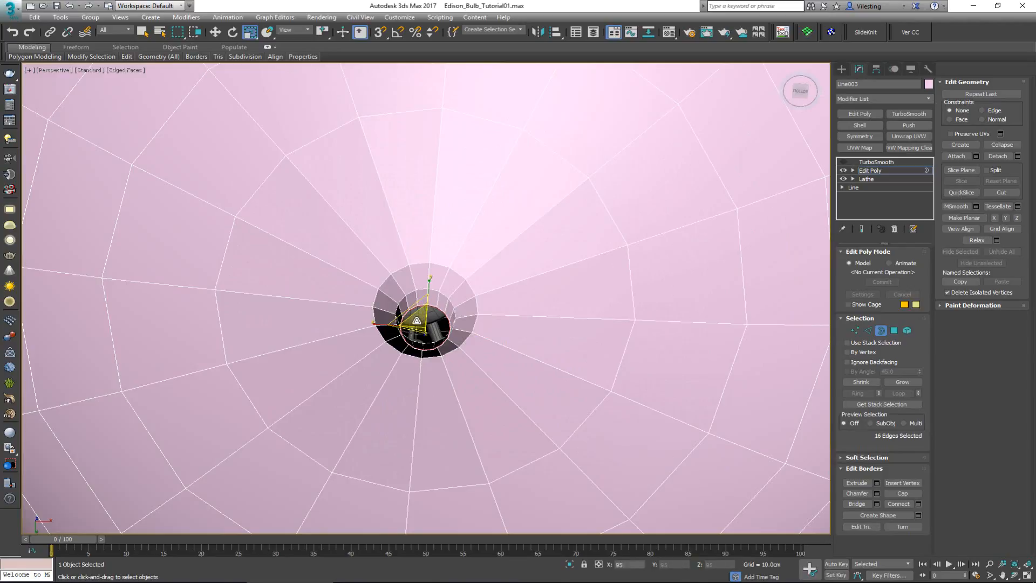
pyautogui.click(1003, 144)
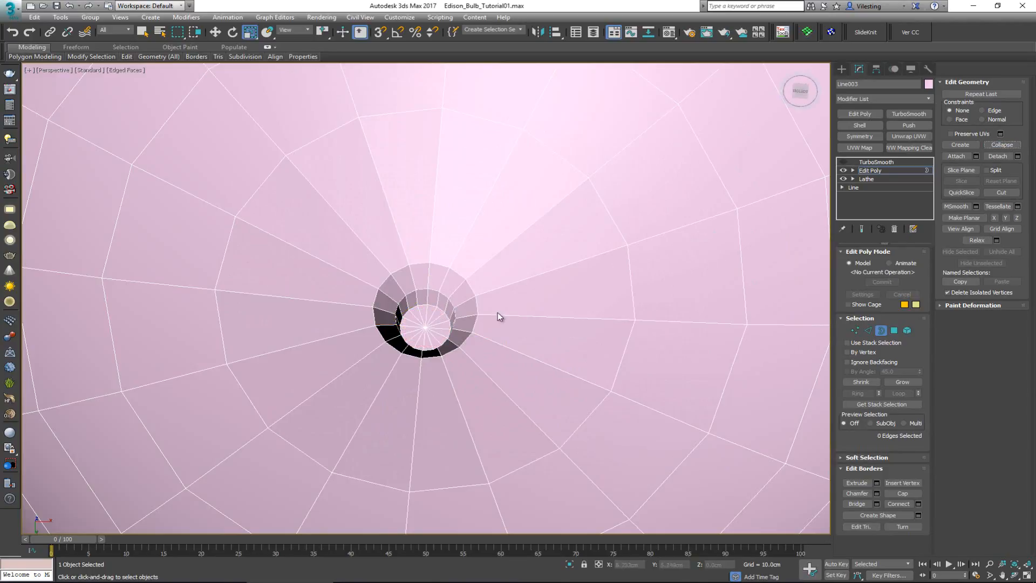
# - Move the end cap's center vertex slightly outward along Z to give the tip a shallow point
pyautogui.press('1')
pyautogui.click(425, 327)
pyautogui.scroll(5, 427, 335)
pyautogui.press('w')
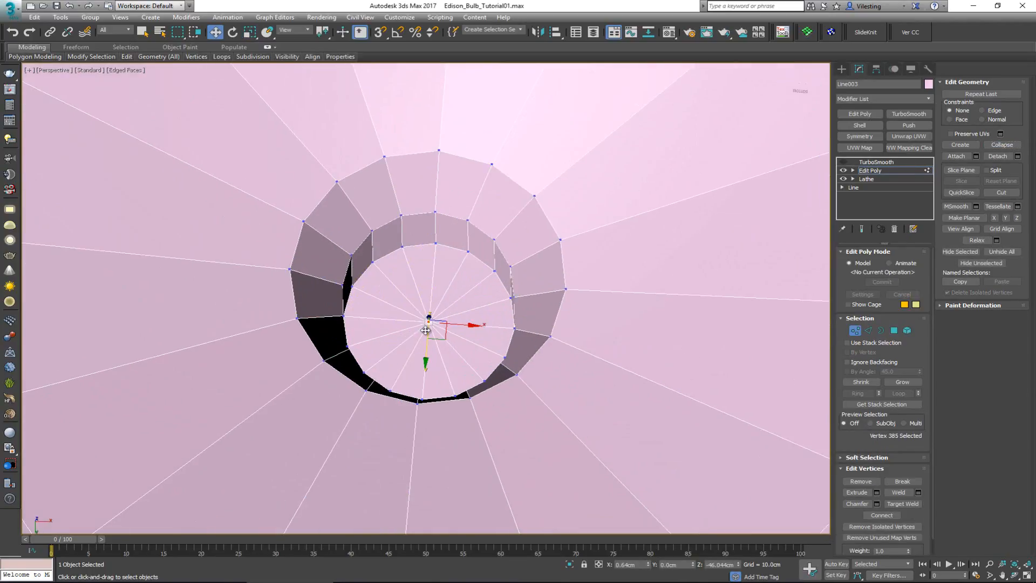
pyautogui.moveTo(429, 308); pyautogui.dragTo(428, 320)
# - Add two edge loops around the stub in the see-through front view and scale the band between them outward to the reference's bulge
pyautogui.hotkey('alt', 'w')
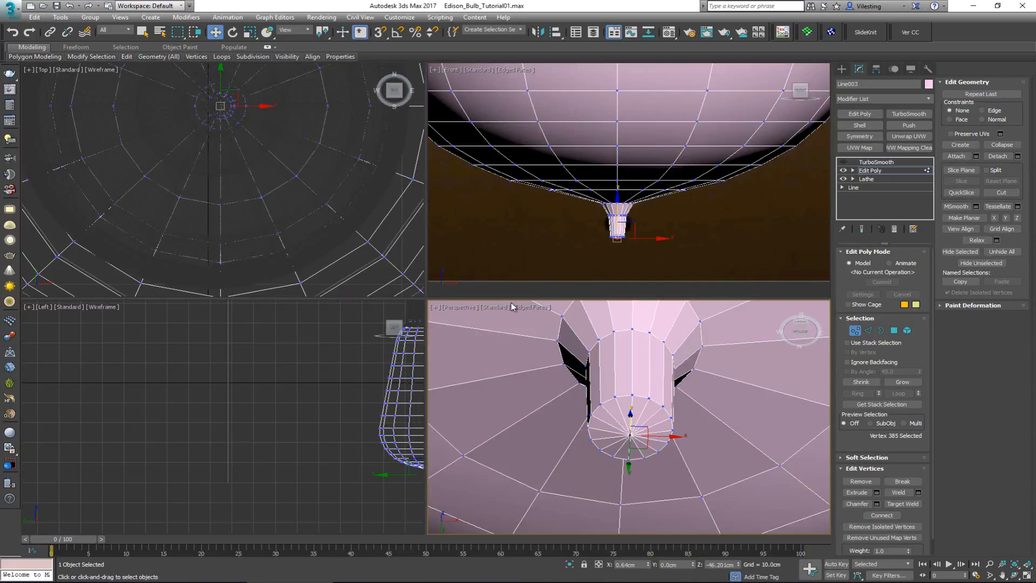
pyautogui.hotkey('alt', 'w')
pyautogui.scroll(6, 407, 394)
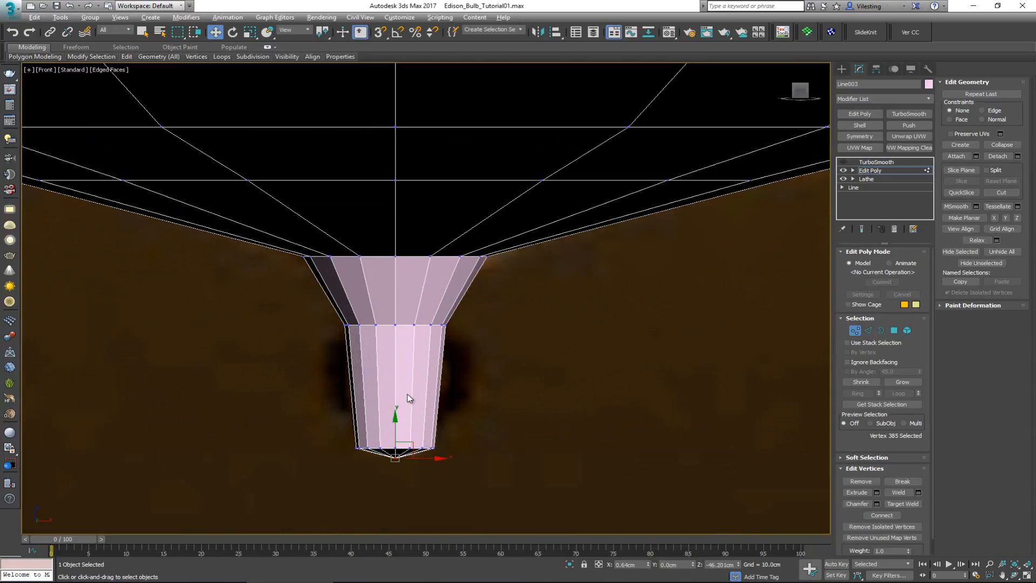
pyautogui.press('2')
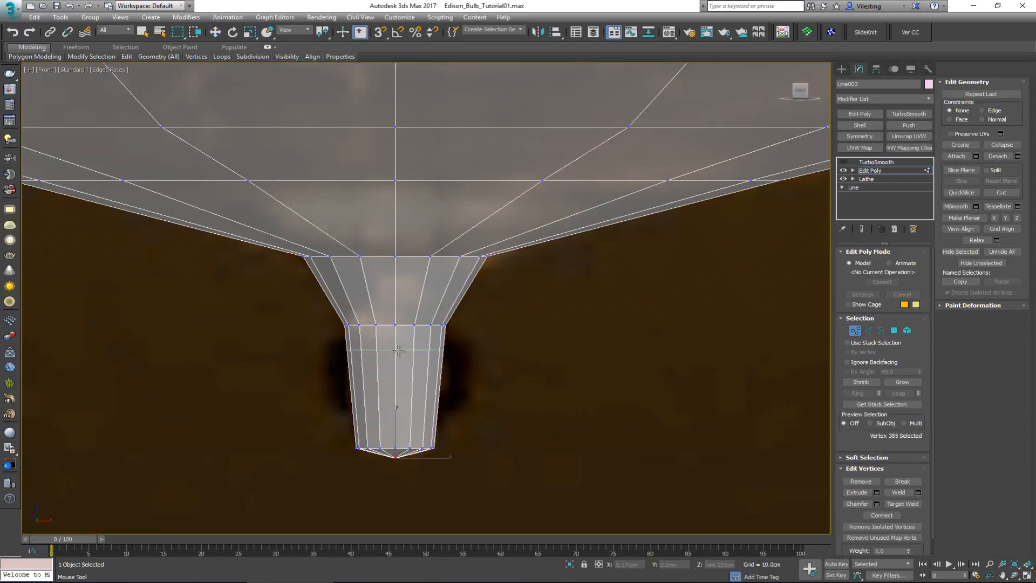
pyautogui.press('w')
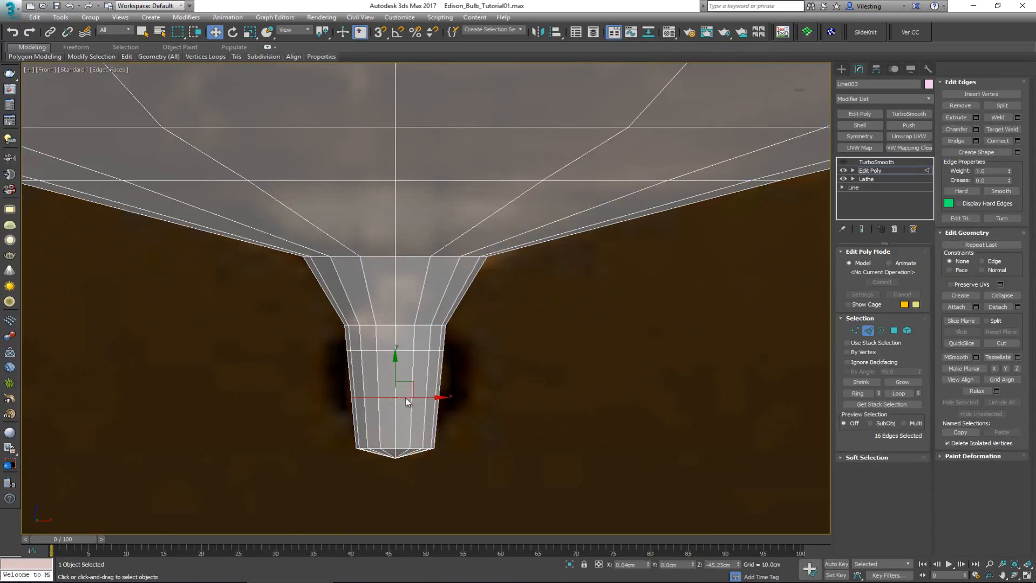
pyautogui.press('r')
pyautogui.moveTo(402, 364); pyautogui.dragTo(396, 354)
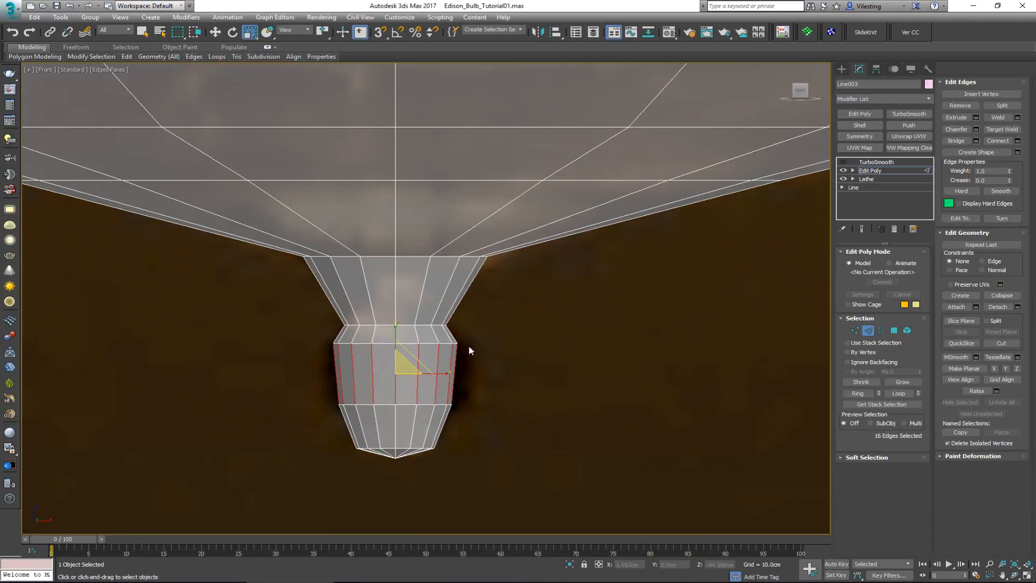
# - Move the upper ring of vertices on the stub's bulge slightly down and leave vertex editing
pyautogui.press('1')
pyautogui.press('w')
pyautogui.moveTo(394, 318); pyautogui.dragTo(399, 330)
pyautogui.click(855, 329)
pyautogui.scroll(-4, 447, 324)
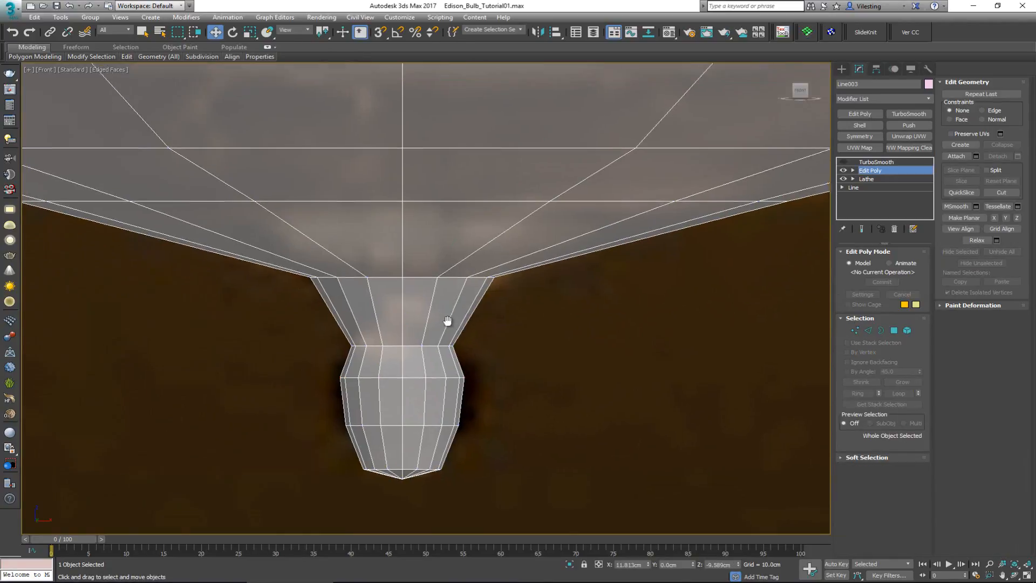
# - Turn the glass's TurboSmooth on, switch off see-through display, and show the tip in the maximized perspective view
pyautogui.click(876, 162)
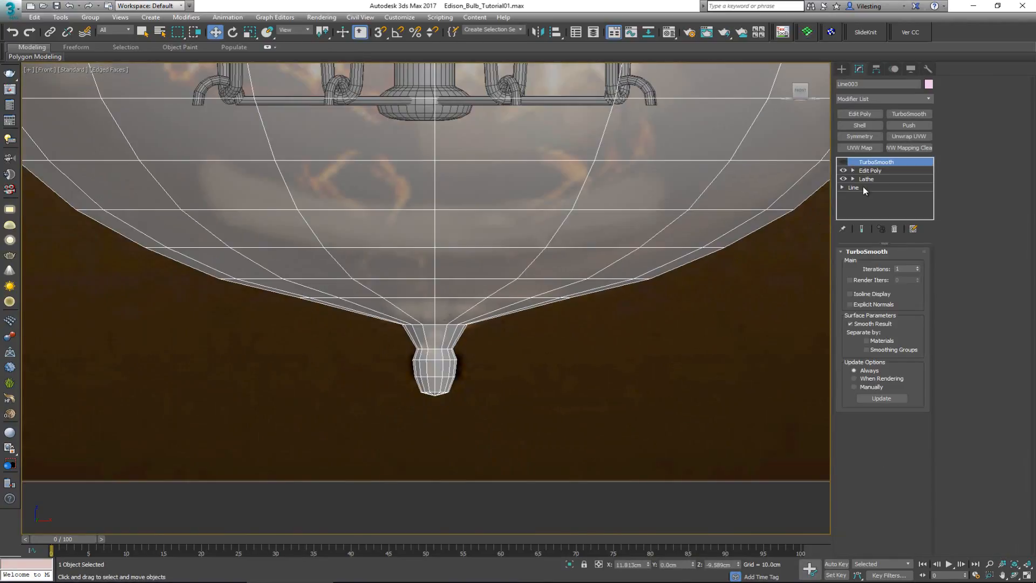
pyautogui.click(844, 161)
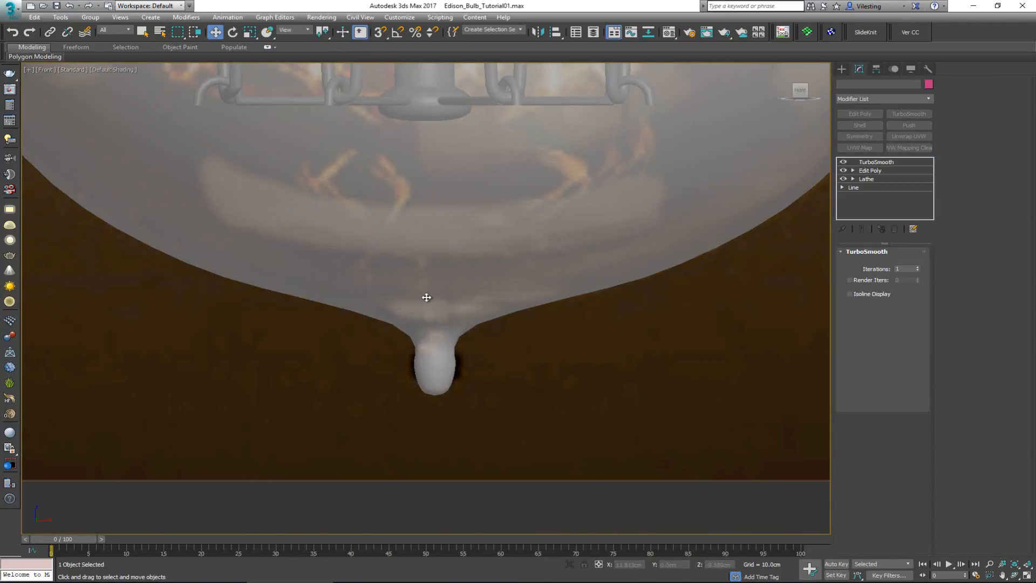
pyautogui.hotkey('alt', 'x')
pyautogui.hotkey('alt', 'w')
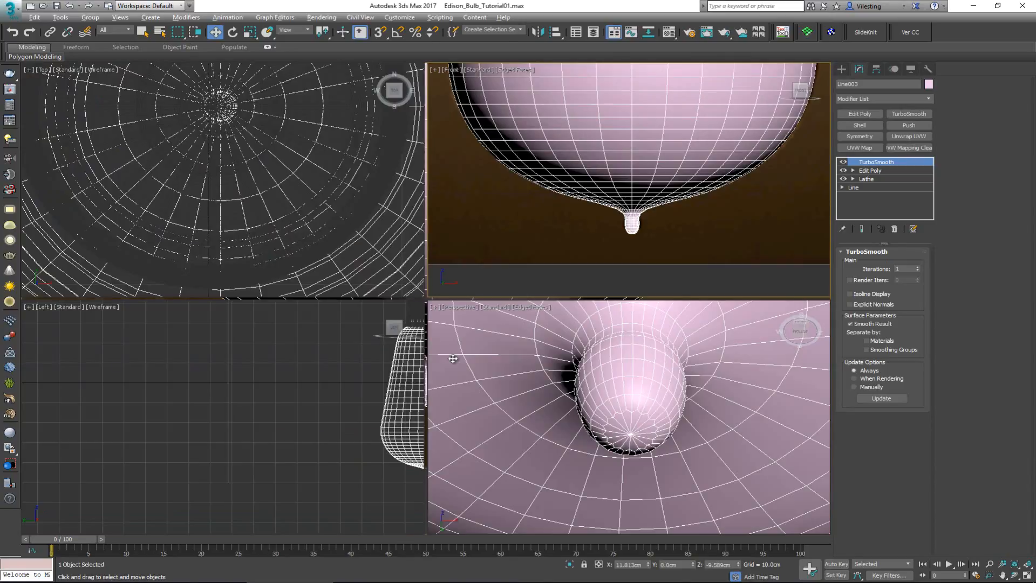
pyautogui.hotkey('alt', 'w')
# - Turn TurboSmooth off and remove every other radial edge, eight in all, from the tip's end cap at the Edit Poly level
pyautogui.click(843, 162)
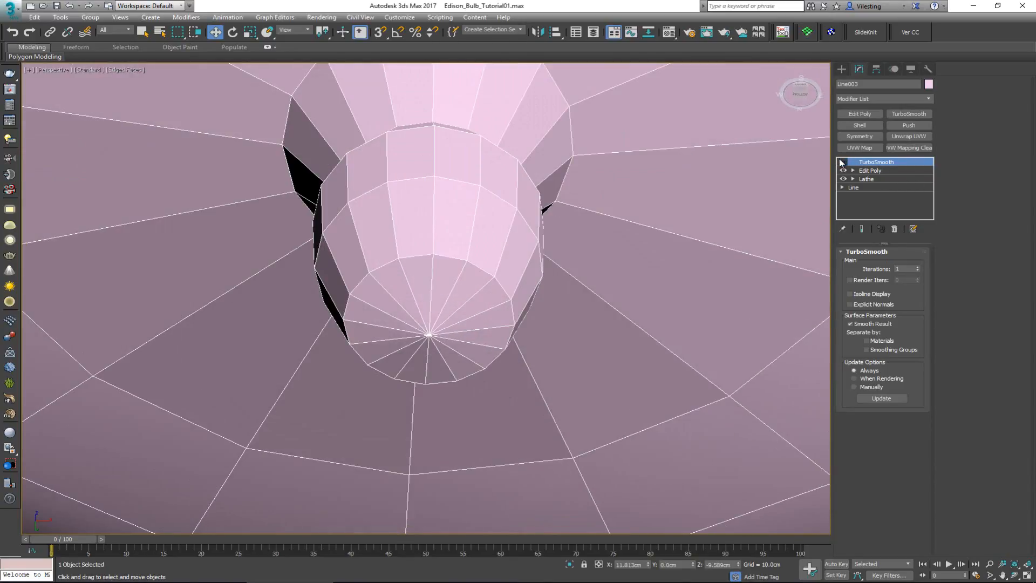
pyautogui.click(870, 170)
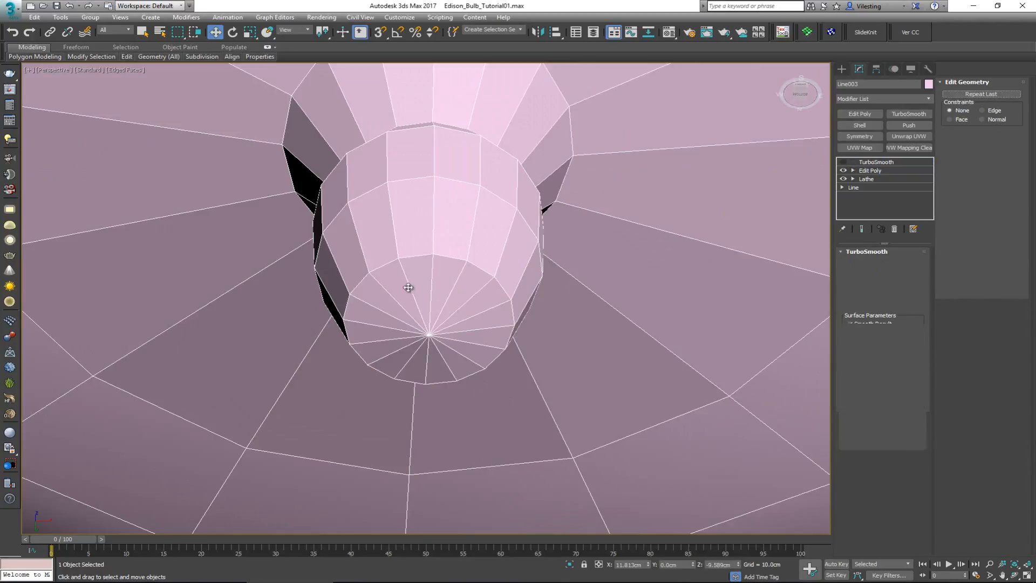
pyautogui.click(399, 305)
pyautogui.keyDown('ctrl'); pyautogui.click(432, 298); pyautogui.keyUp('ctrl')
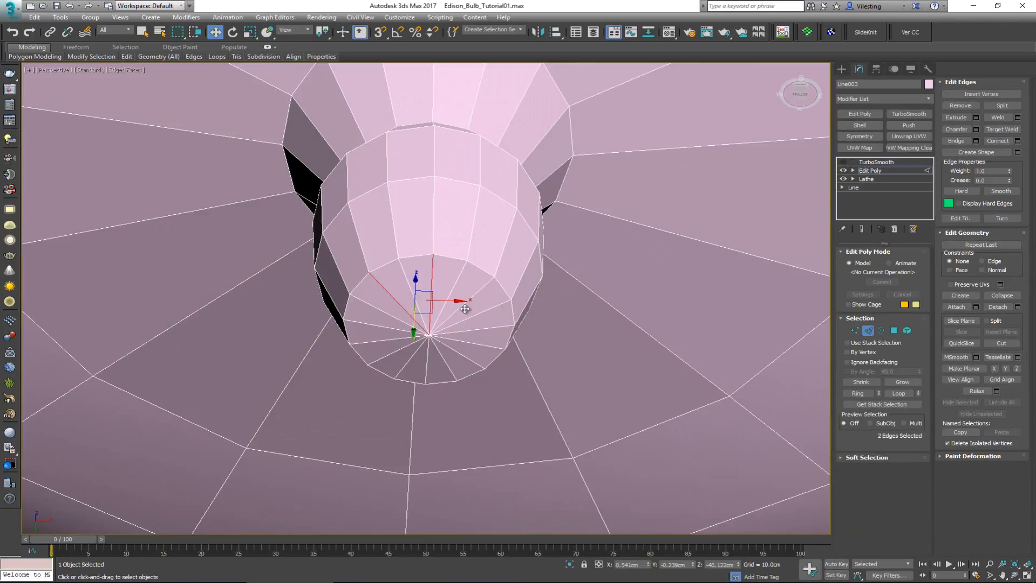
pyautogui.keyDown('ctrl'); pyautogui.click(464, 309); pyautogui.keyUp('ctrl')
pyautogui.keyDown('ctrl'); pyautogui.click(462, 306); pyautogui.keyUp('ctrl')
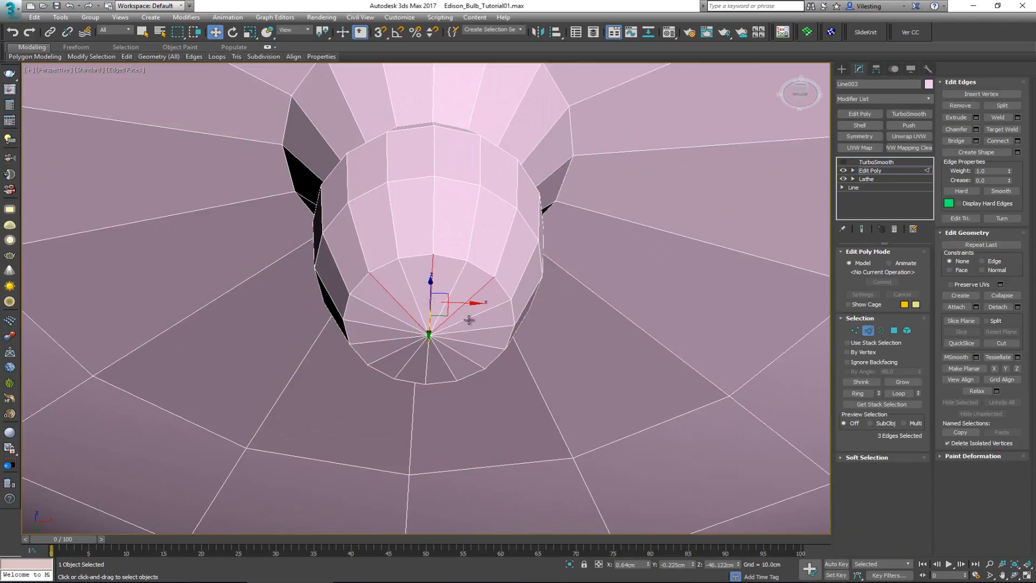
pyautogui.keyDown('ctrl'); pyautogui.click(473, 329); pyautogui.keyUp('ctrl')
pyautogui.keyDown('ctrl'); pyautogui.click(463, 355); pyautogui.keyUp('ctrl')
pyautogui.keyDown('ctrl'); pyautogui.click(428, 369); pyautogui.keyUp('ctrl')
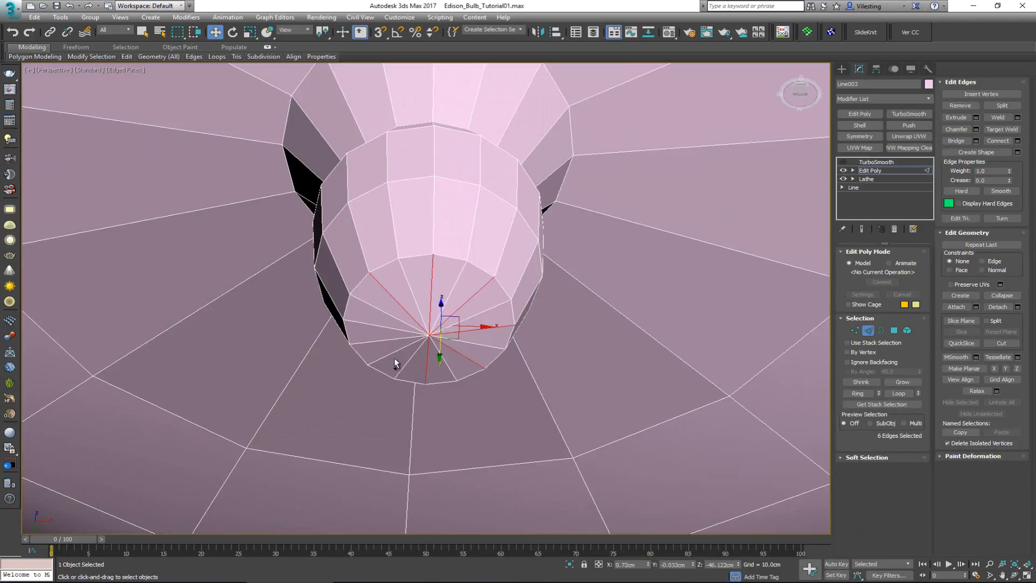
pyautogui.keyDown('ctrl'); pyautogui.click(390, 356); pyautogui.keyUp('ctrl')
pyautogui.keyDown('ctrl'); pyautogui.click(364, 323); pyautogui.keyUp('ctrl')
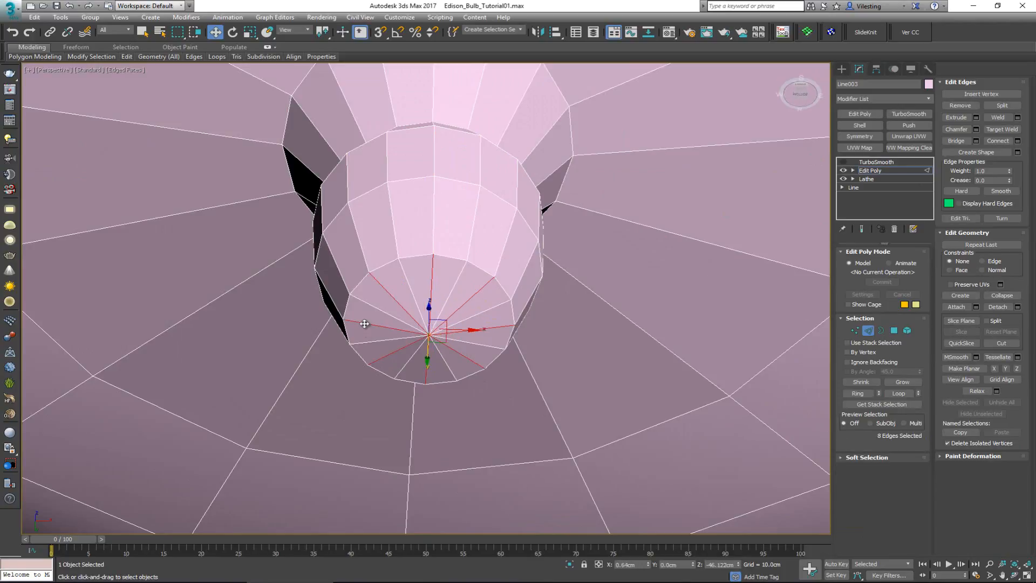
pyautogui.press('BackSpace')
pyautogui.click(868, 331)
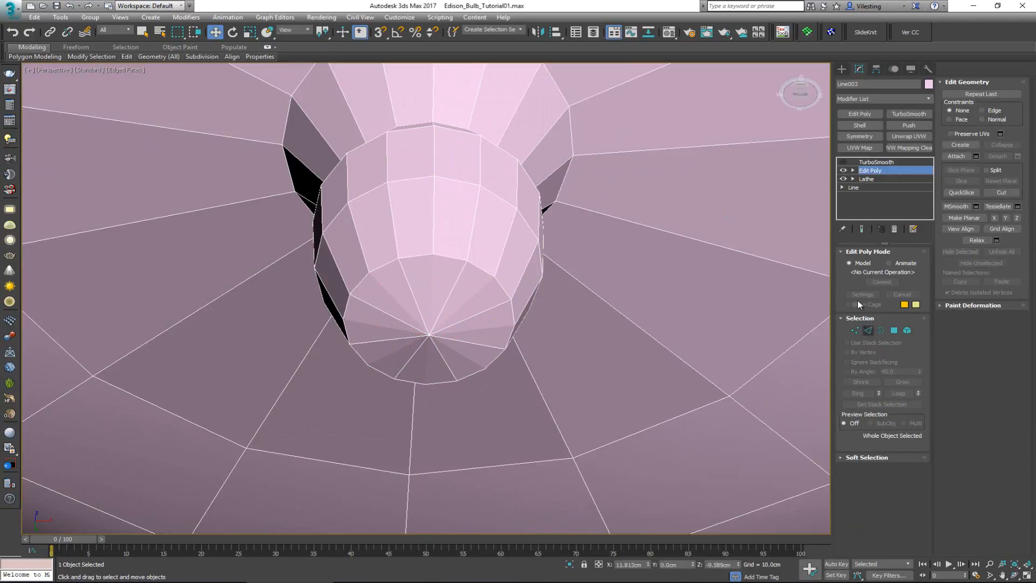
# - Turn TurboSmooth back on, hide the edged faces, and show the whole bulb from the front in perspective
pyautogui.click(846, 162)
pyautogui.click(844, 163)
pyautogui.scroll(-10, 456, 227)
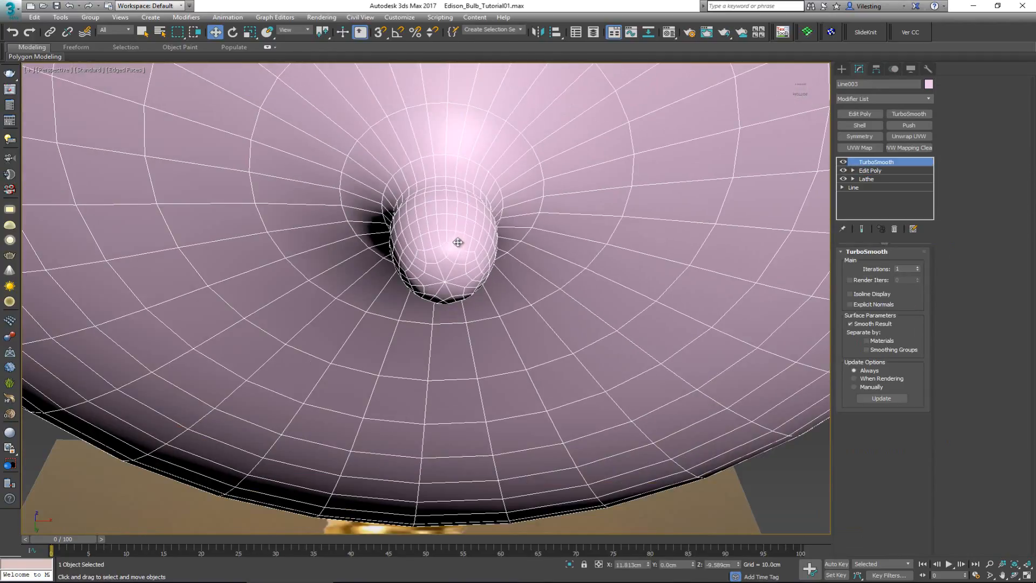
pyautogui.press('F4')
pyautogui.keyDown('alt'); pyautogui.moveTo(451, 214); pyautogui.dragTo(450, 303, button='middle'); pyautogui.keyUp('alt')
pyautogui.scroll(-2, 449, 303)
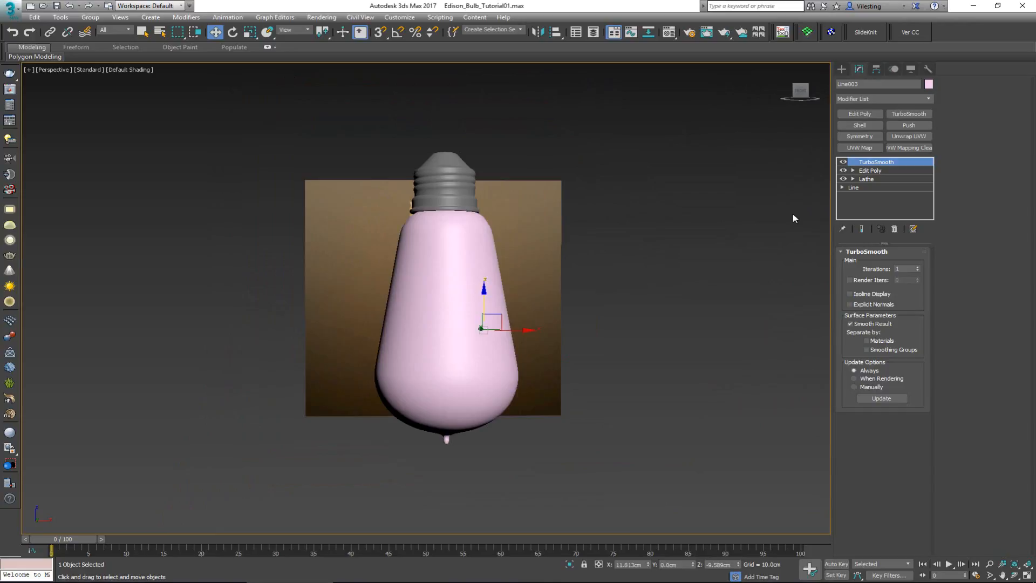
# - Turn TurboSmooth off and add a Shell modifier to the glass directly above its Edit Poly
pyautogui.click(844, 162)
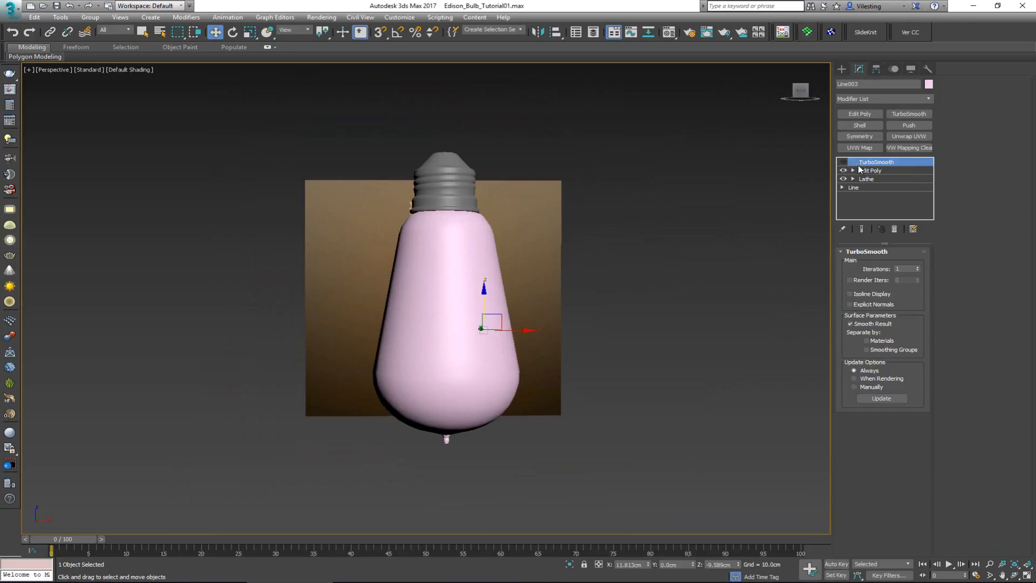
pyautogui.click(864, 170)
pyautogui.click(861, 125)
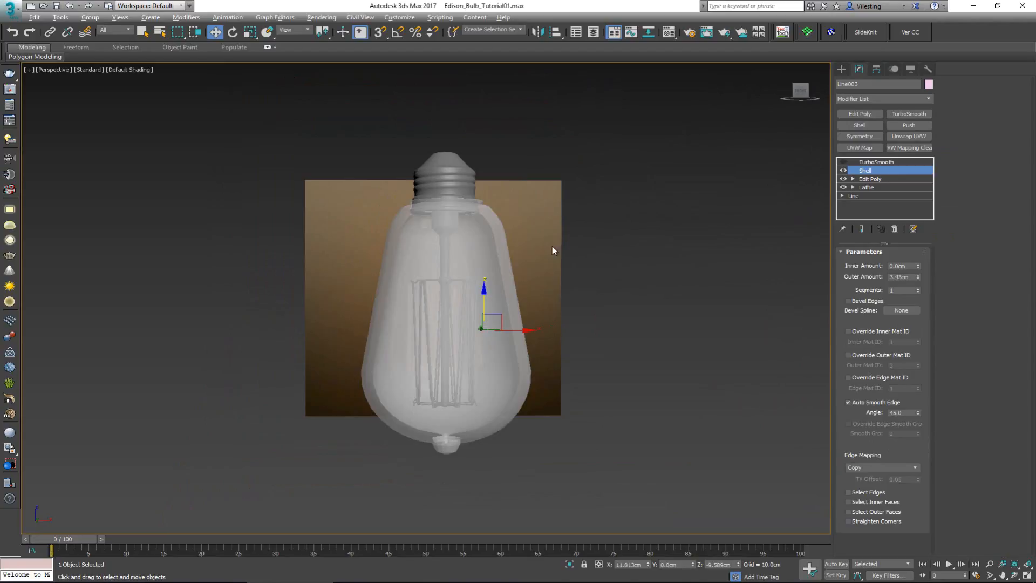
# - Reset the Shell's outer amount to 0 cm and raise its inner amount to about 0.26 cm while checking the glass in the front view
pyautogui.hotkey('alt', 'w')
pyautogui.middleClick(573, 207)
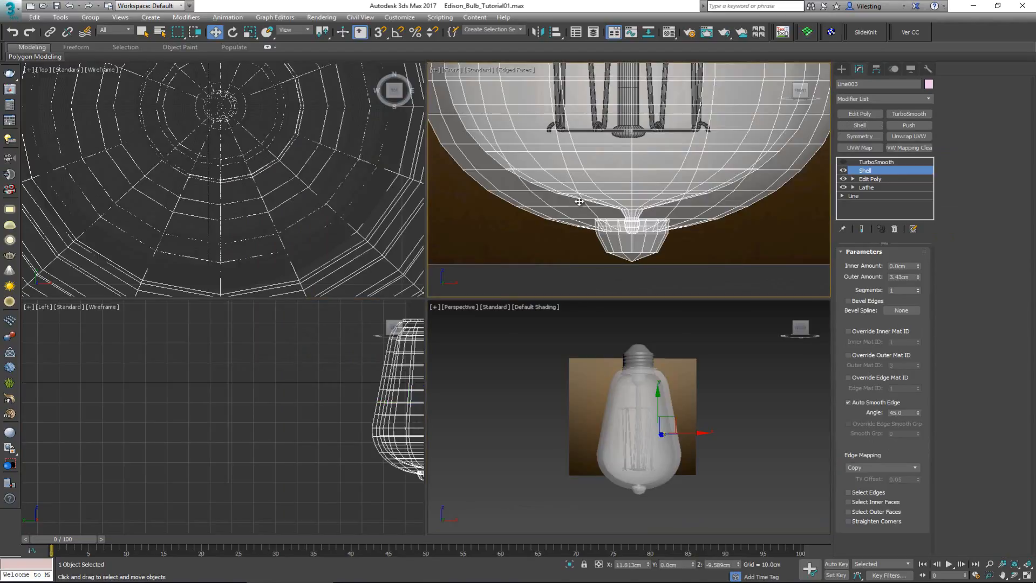
pyautogui.hotkey('alt', 'w')
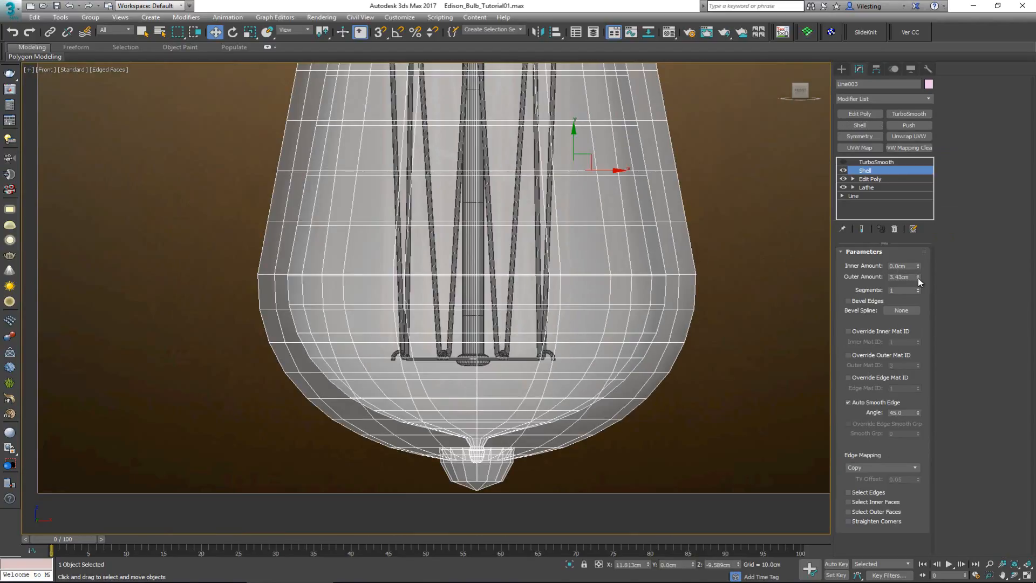
pyautogui.rightClick(918, 278)
pyautogui.moveTo(508, 217); pyautogui.dragTo(494, 334, button='middle')
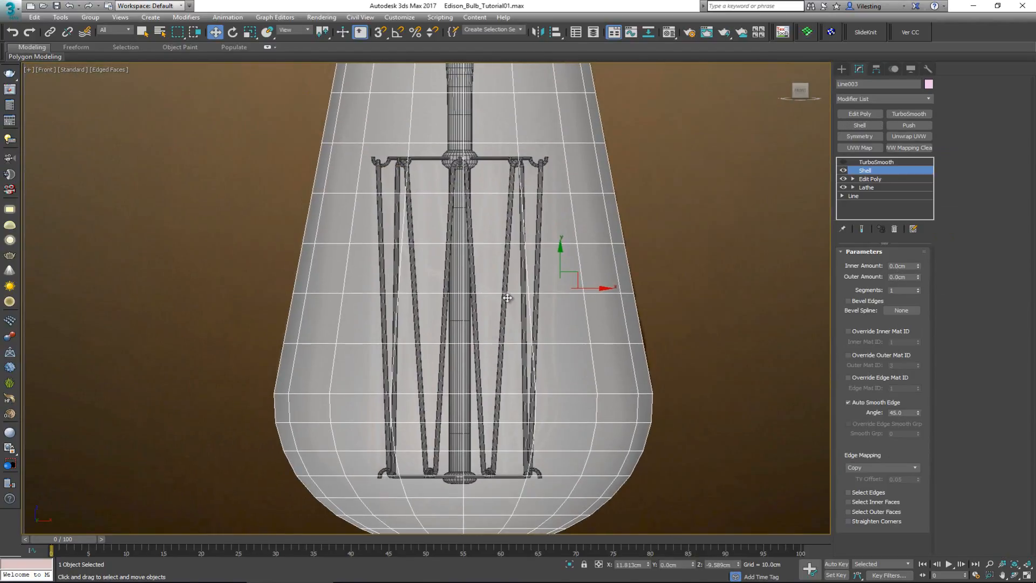
pyautogui.moveTo(920, 264); pyautogui.dragTo(913, 251)
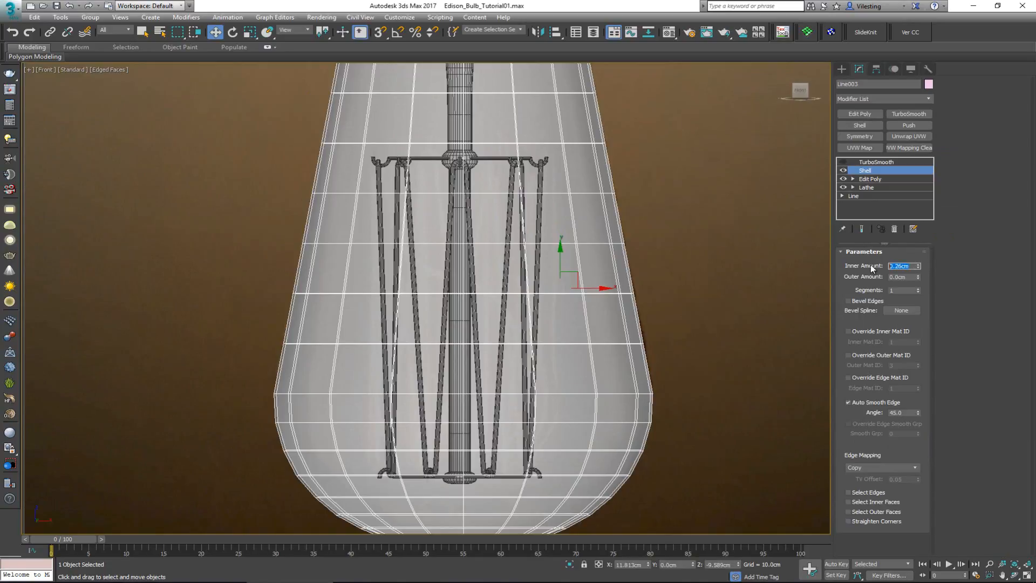
# - Set the Shell's inner amount to 0.2 cm, then turn off the glass's see-through display and turn TurboSmooth back on
pyautogui.write('0.2')
pyautogui.press('Return')
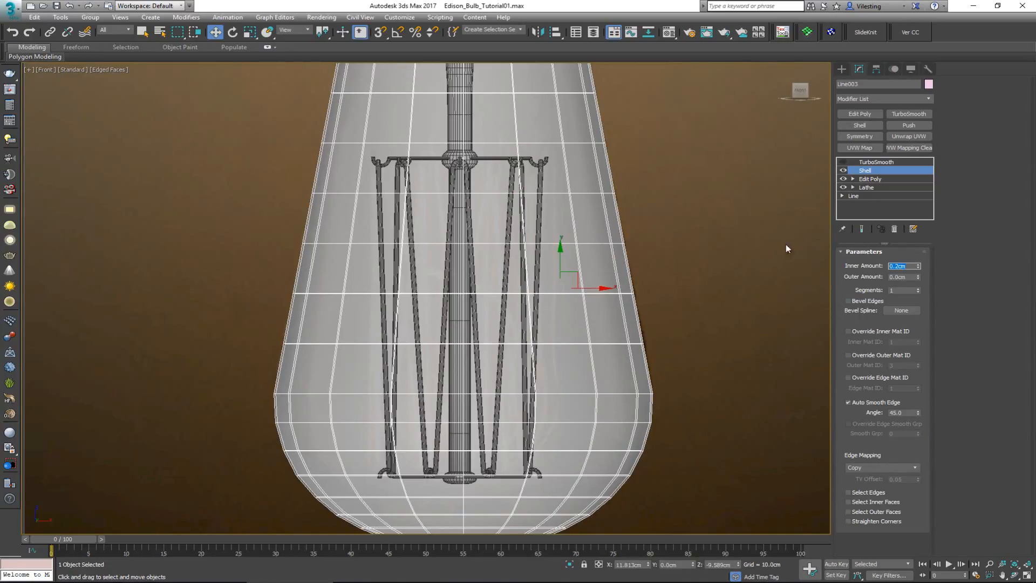
pyautogui.moveTo(543, 161); pyautogui.dragTo(531, 208, button='middle')
pyautogui.scroll(-2, 537, 315)
pyautogui.hotkey('alt', 'x')
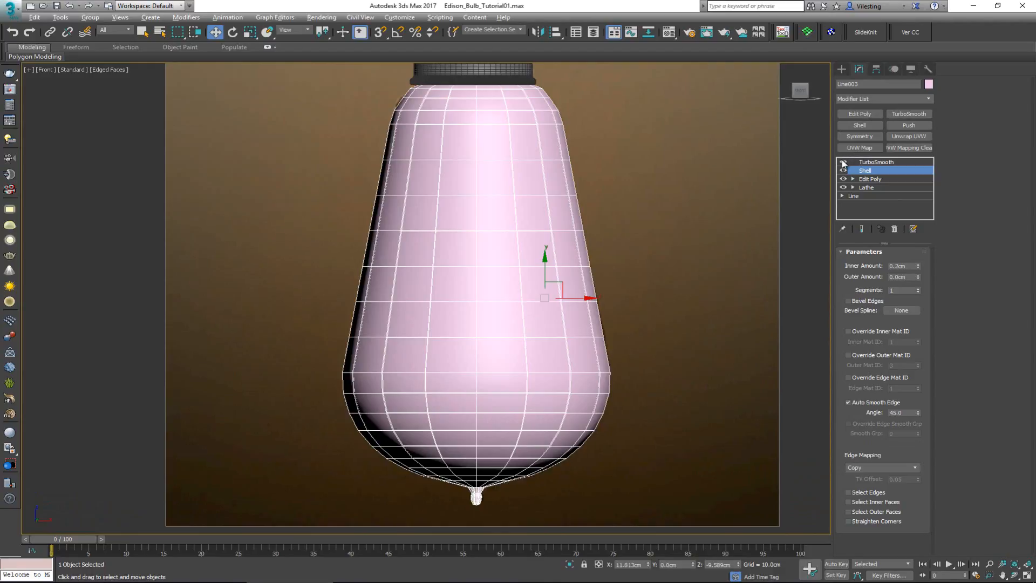
pyautogui.click(877, 161)
pyautogui.click(747, 181)
pyautogui.scroll(-3, 548, 204)
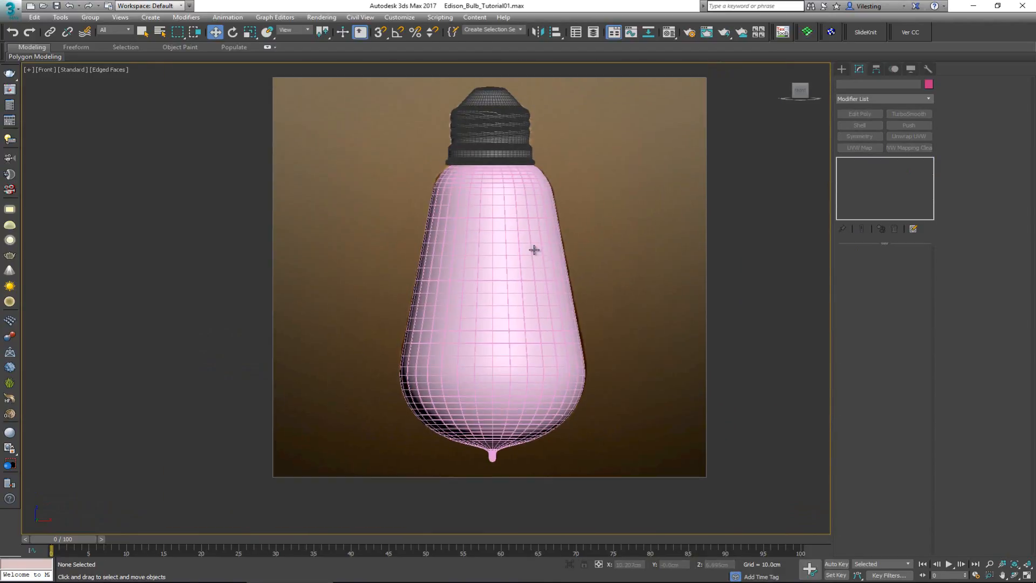
# - Hide the edged faces and make the outer glass see-through again in the front view
pyautogui.press('F4')
pyautogui.scroll(3, 489, 265)
pyautogui.click(489, 265)
pyautogui.hotkey('alt', 'x')
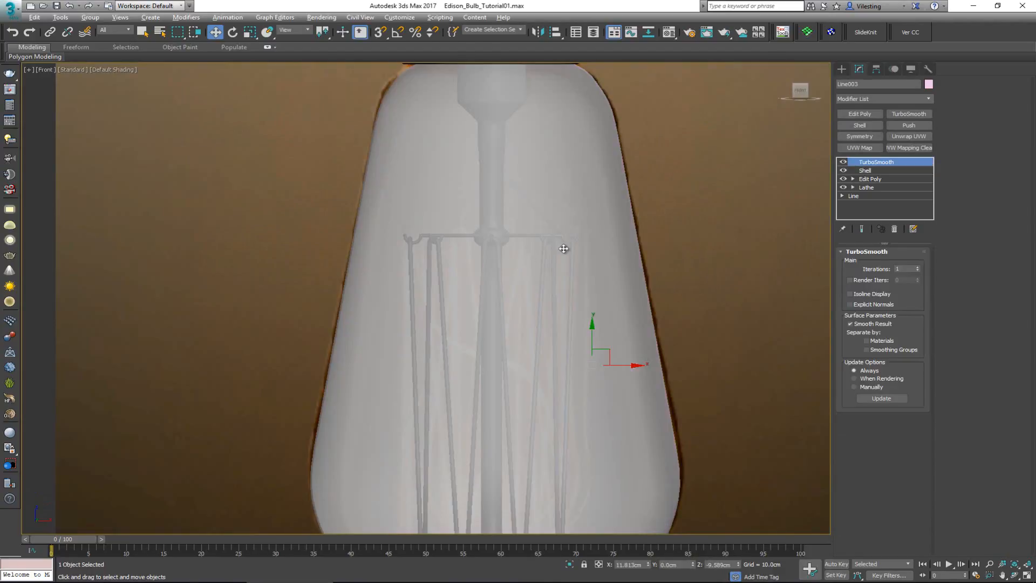
pyautogui.moveTo(564, 247); pyautogui.dragTo(472, 301, button='middle')
pyautogui.scroll(-3, 473, 301)
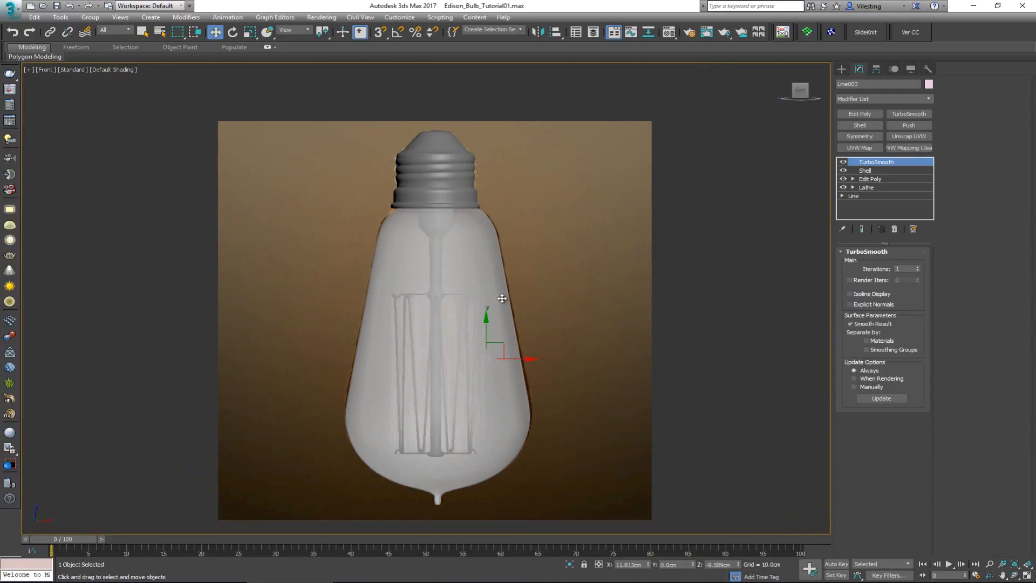
# - Switch to a maximized perspective view, inspect the whole bulb from a slight angle, and deselect the glass
pyautogui.hotkey('alt', 'w')
pyautogui.click(644, 369)
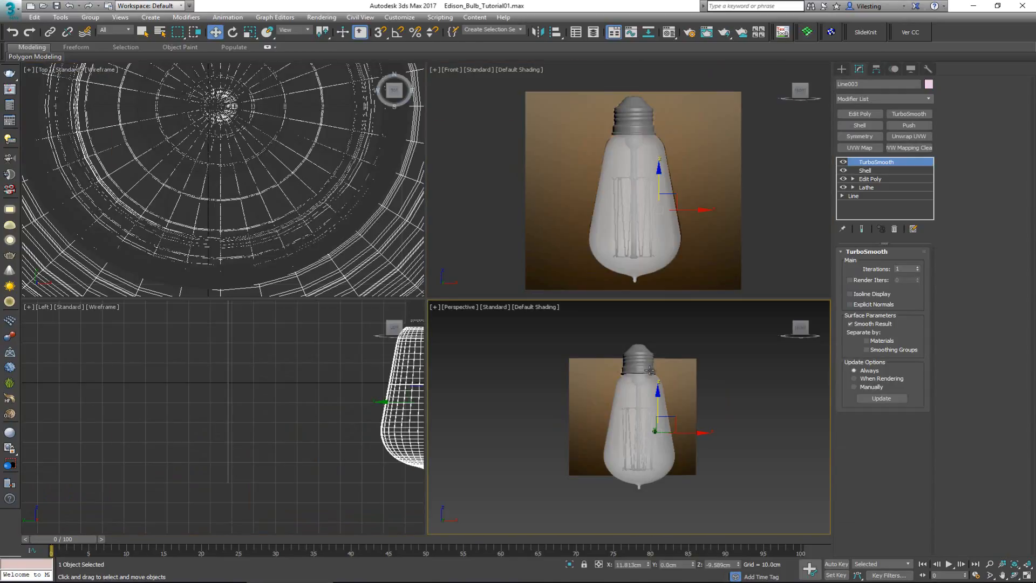
pyautogui.hotkey('alt', 'w')
pyautogui.keyDown('alt'); pyautogui.moveTo(556, 336); pyautogui.dragTo(528, 353, button='middle'); pyautogui.keyUp('alt')
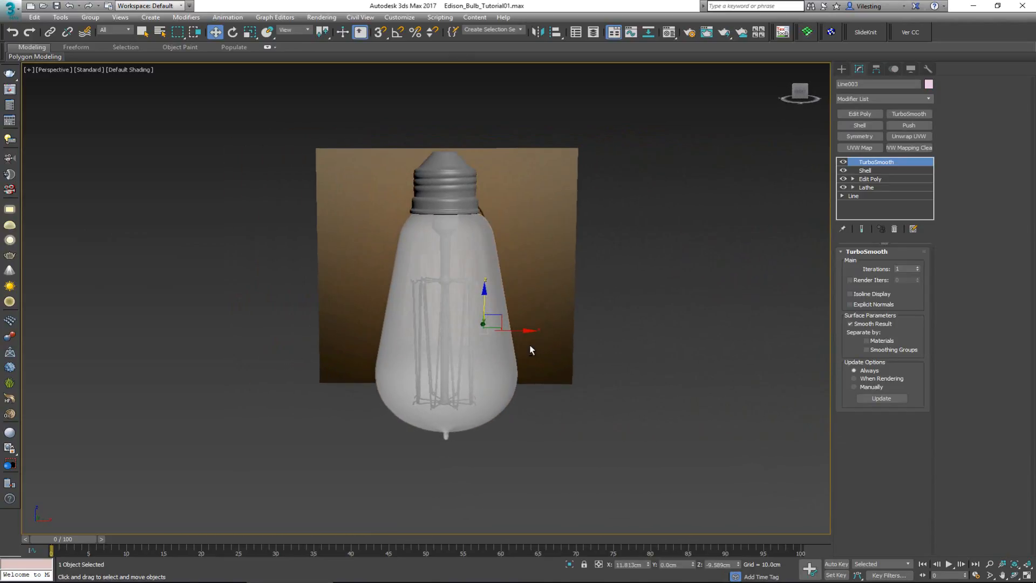
pyautogui.click(687, 371)
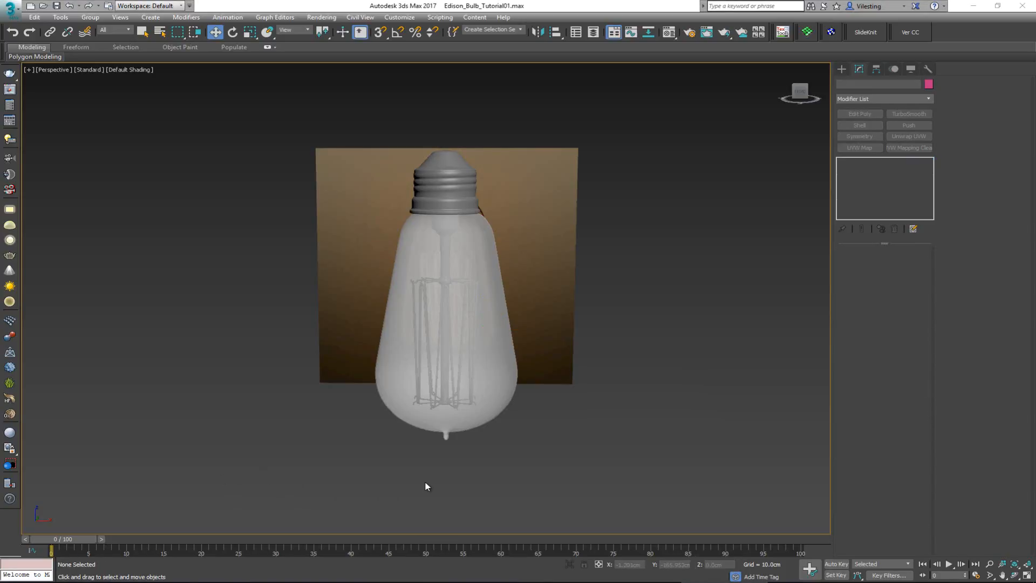